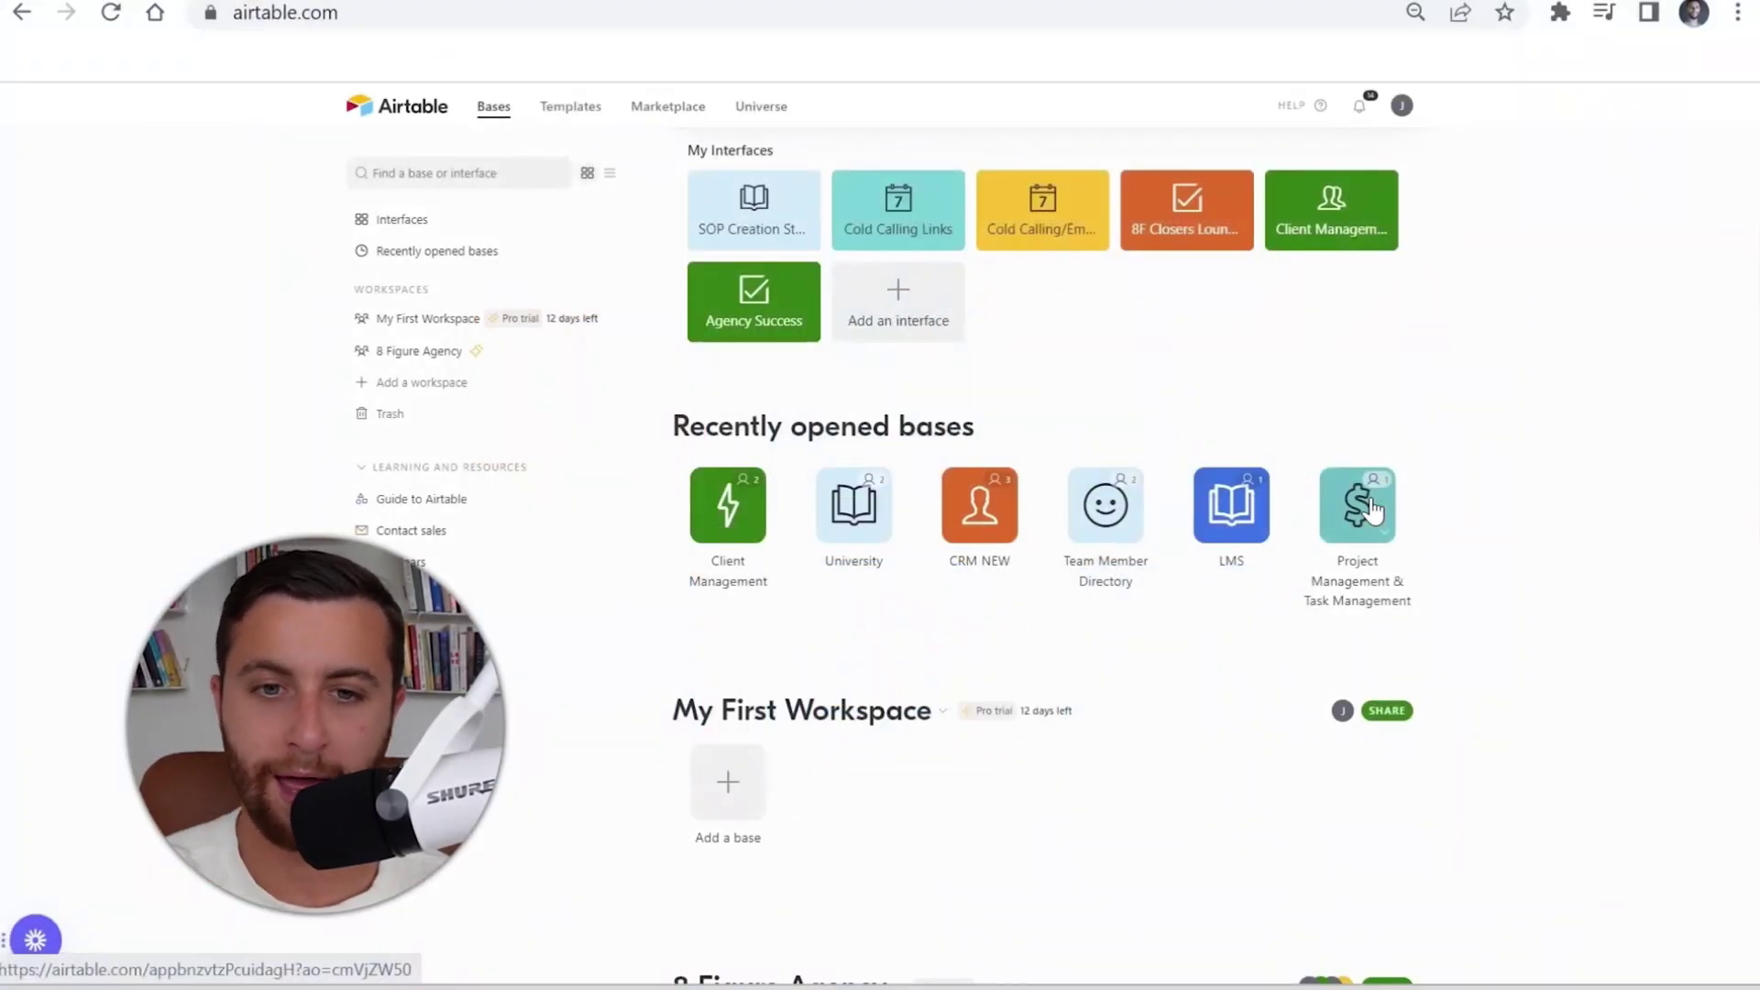
# Add a new blank base, collapse Getting started, and rename the base 'Project Management'.
pyautogui.scroll(-1, 1008, 569)
pyautogui.click(731, 679)
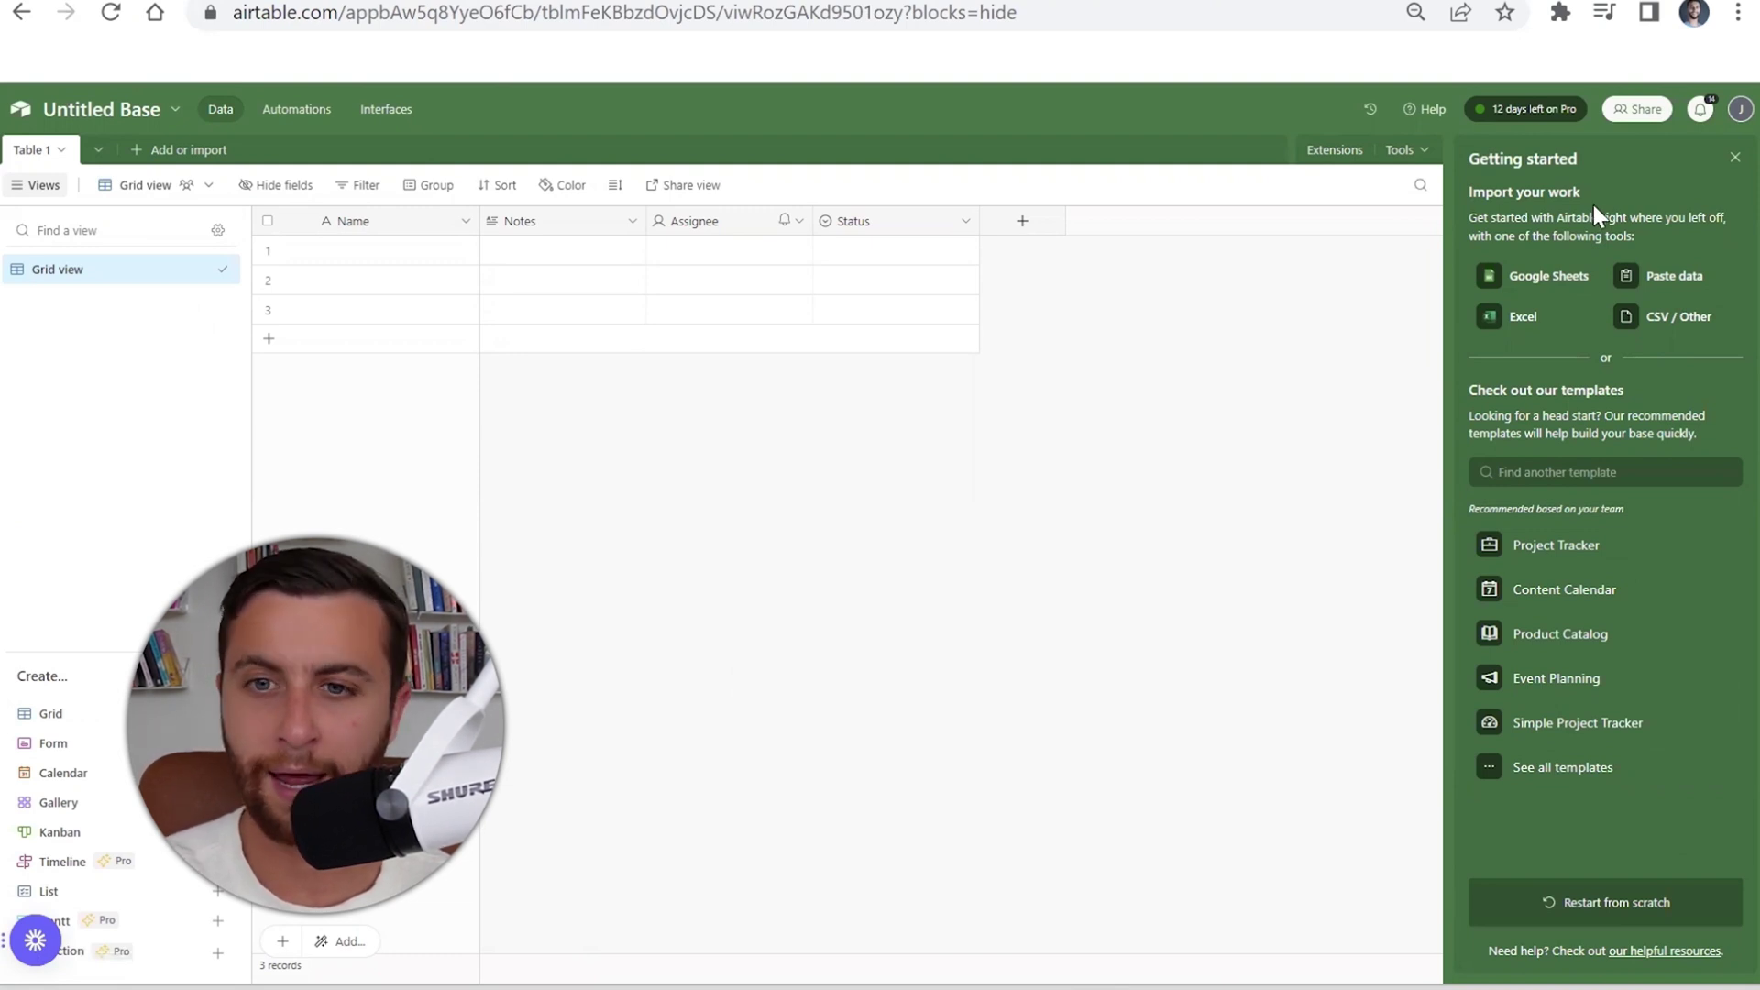
pyautogui.click(1734, 158)
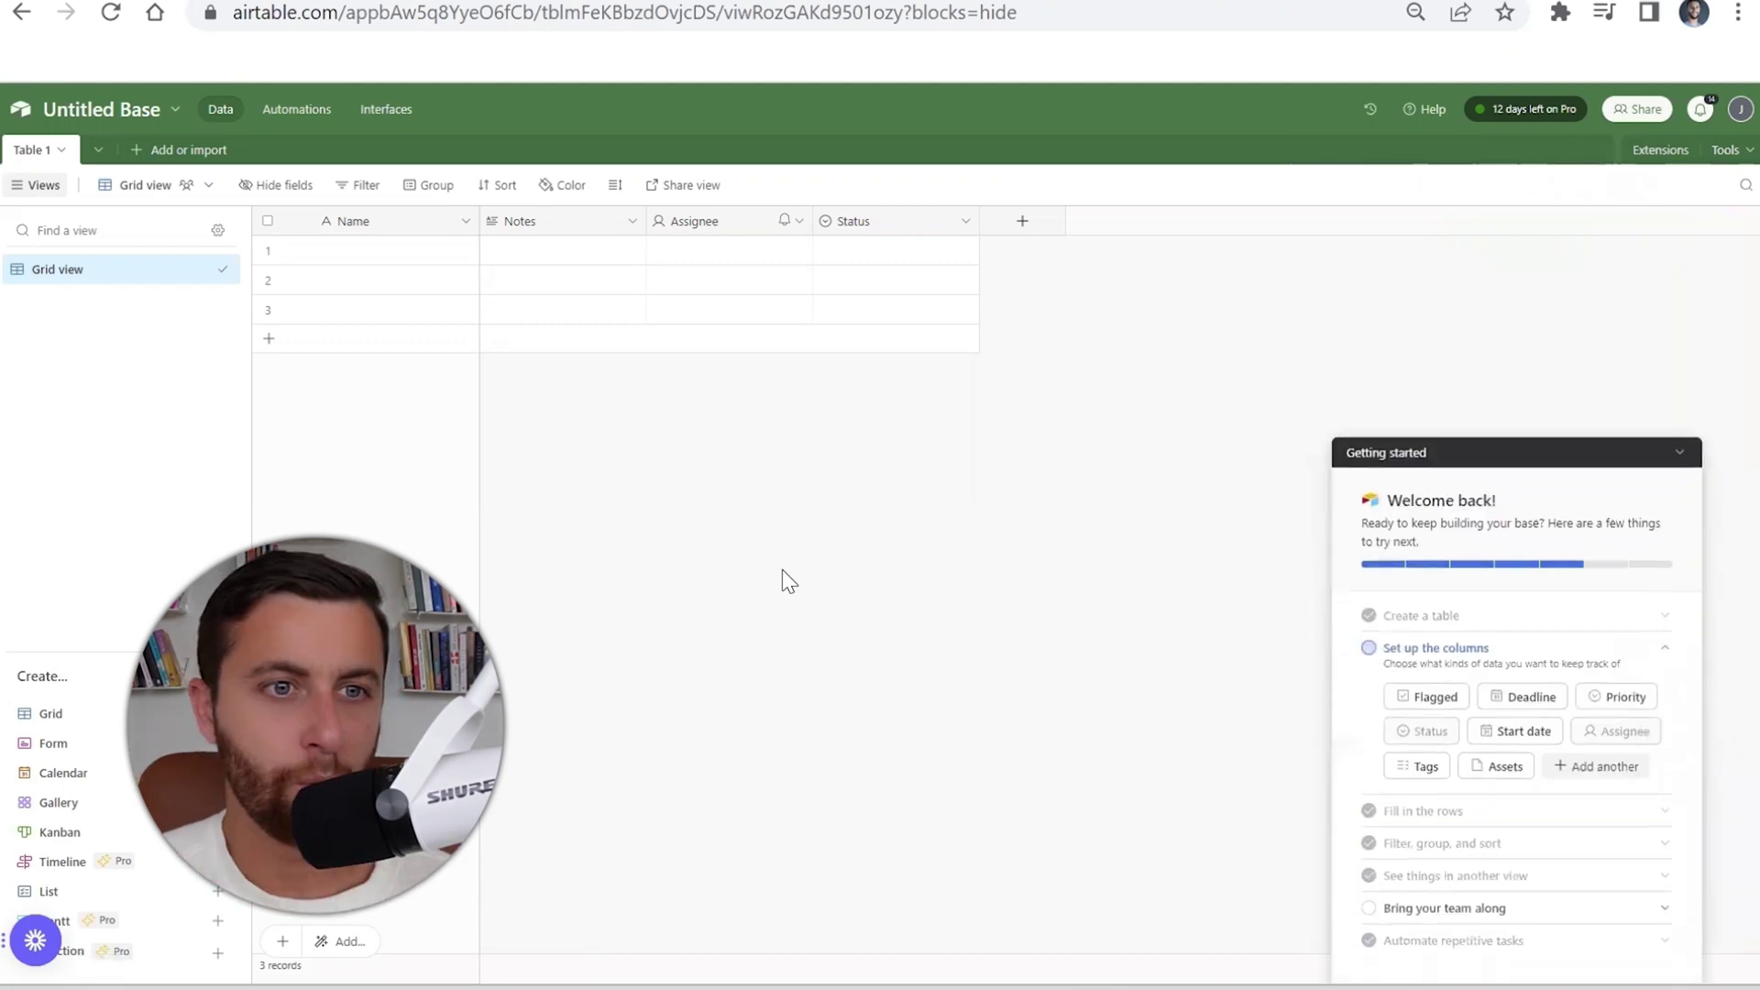
pyautogui.click(95, 118)
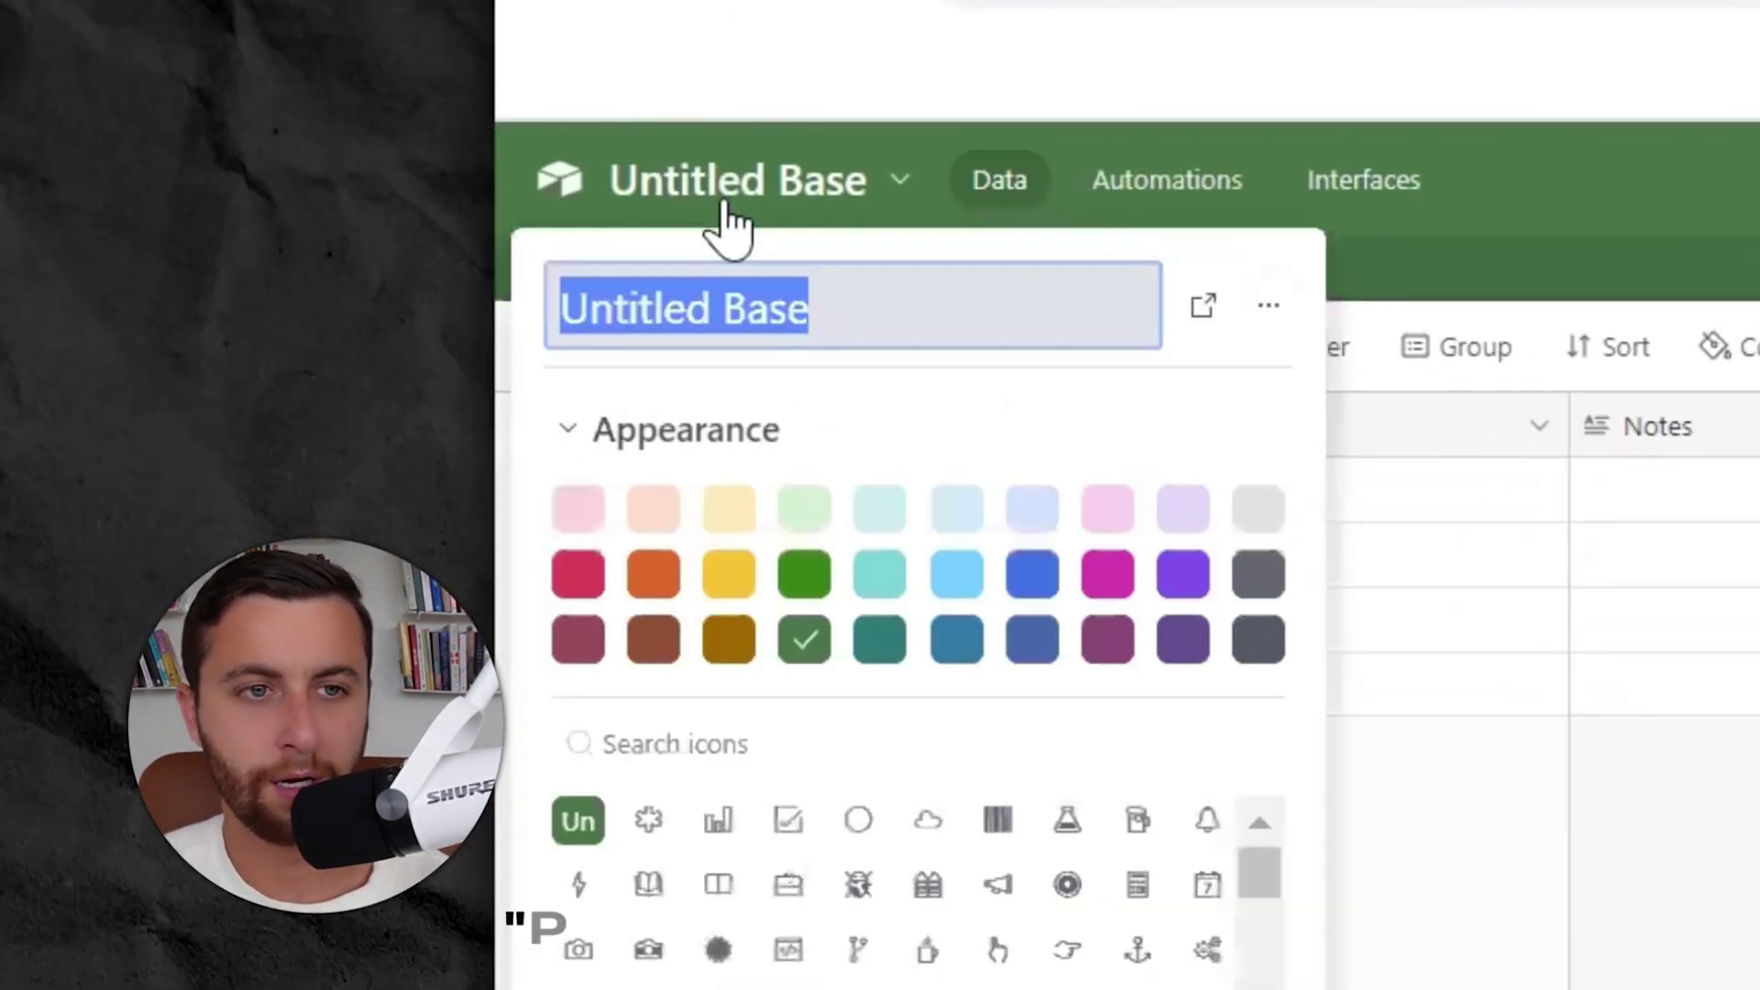
pyautogui.write('Project Management')
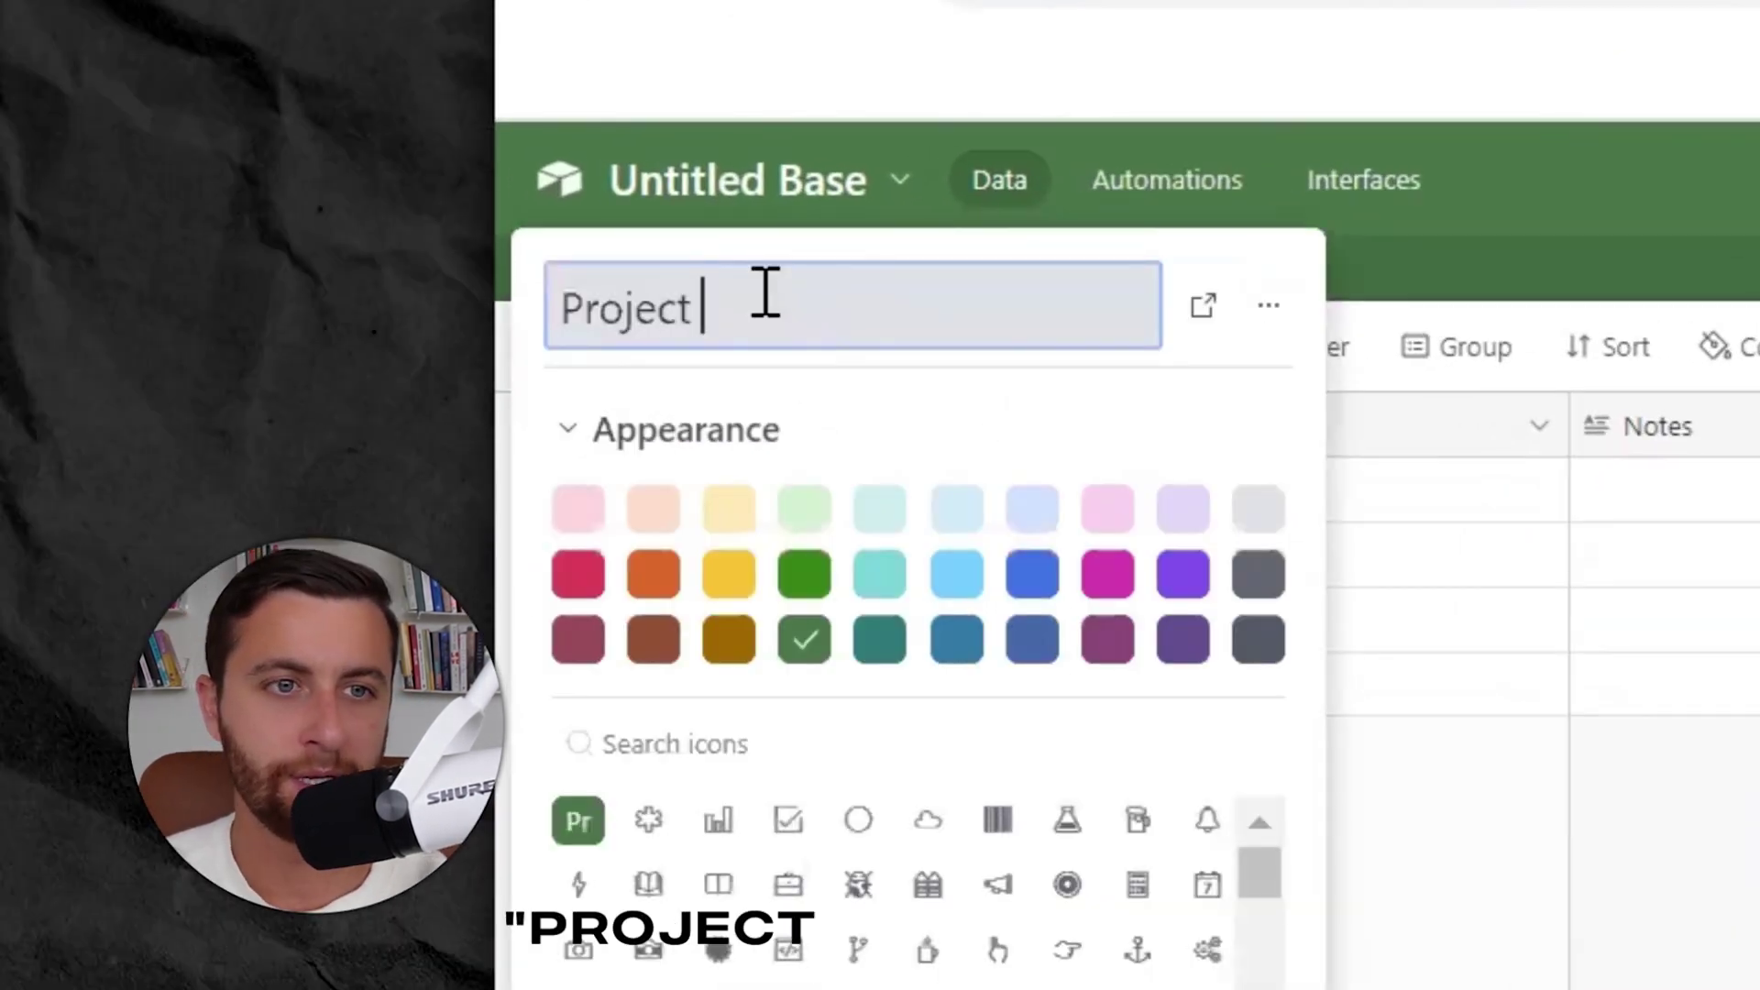
pyautogui.press('Return')
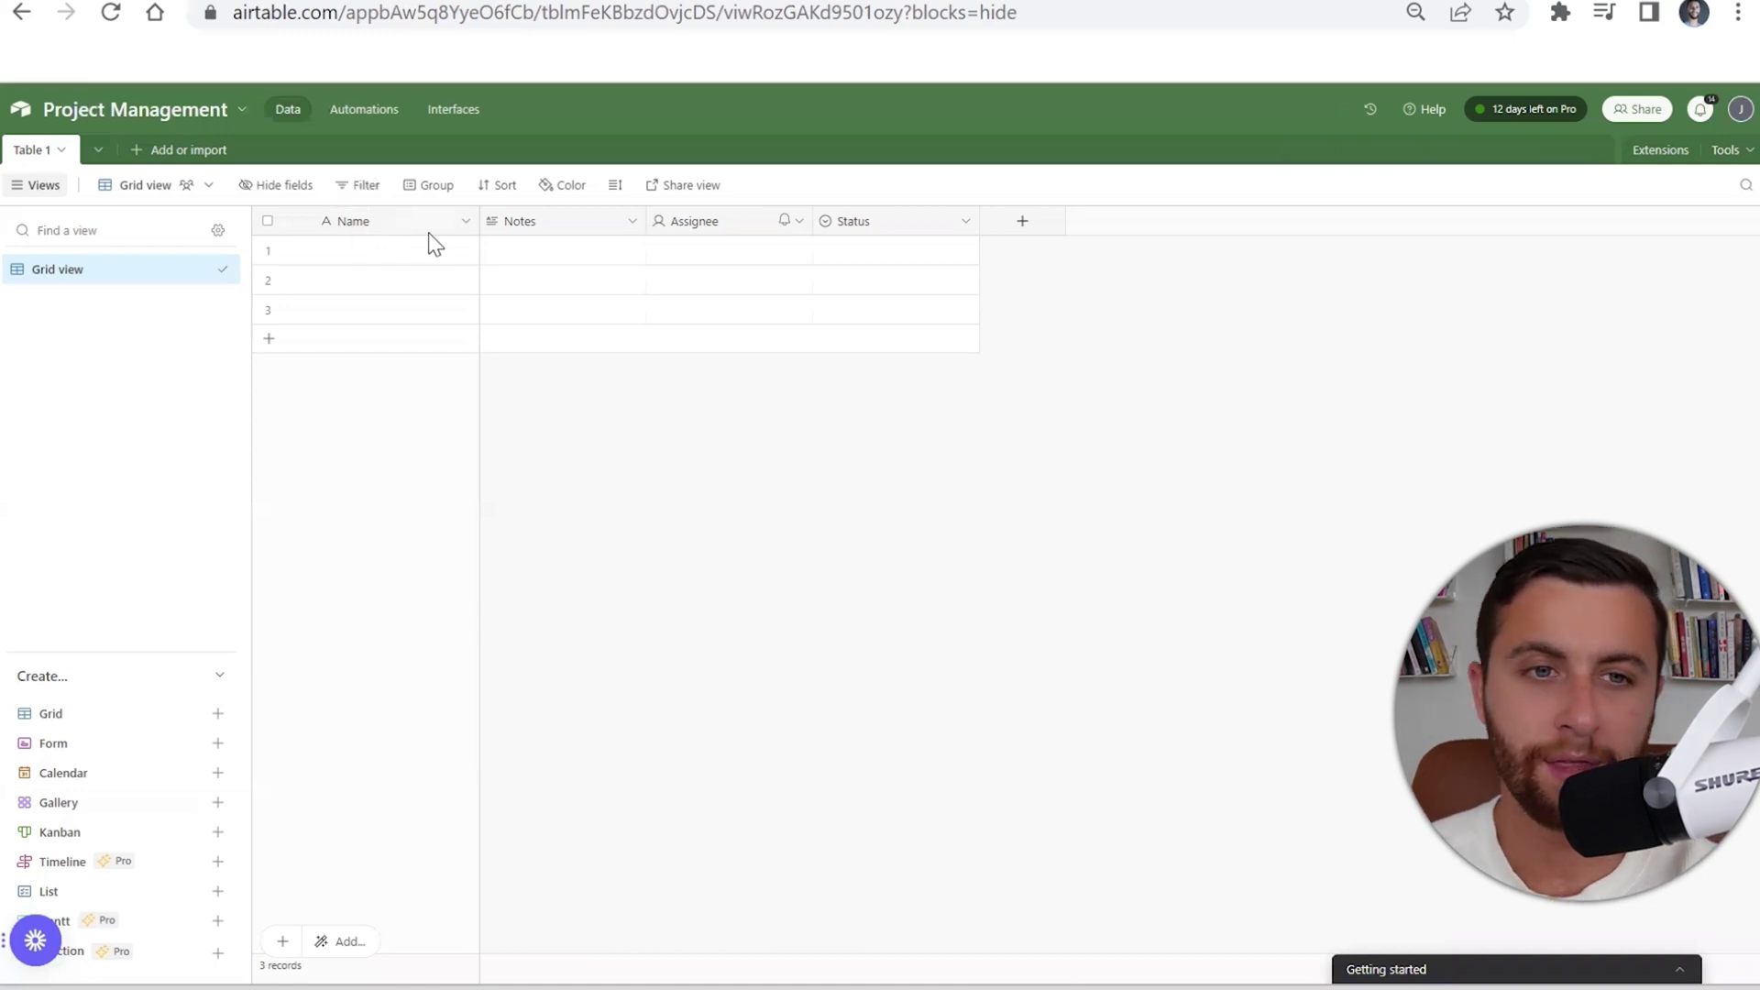
# Rename the primary Name field to 'Task', then bring up the Assignee field's edit settings.
pyautogui.click(463, 221)
pyautogui.click(385, 259)
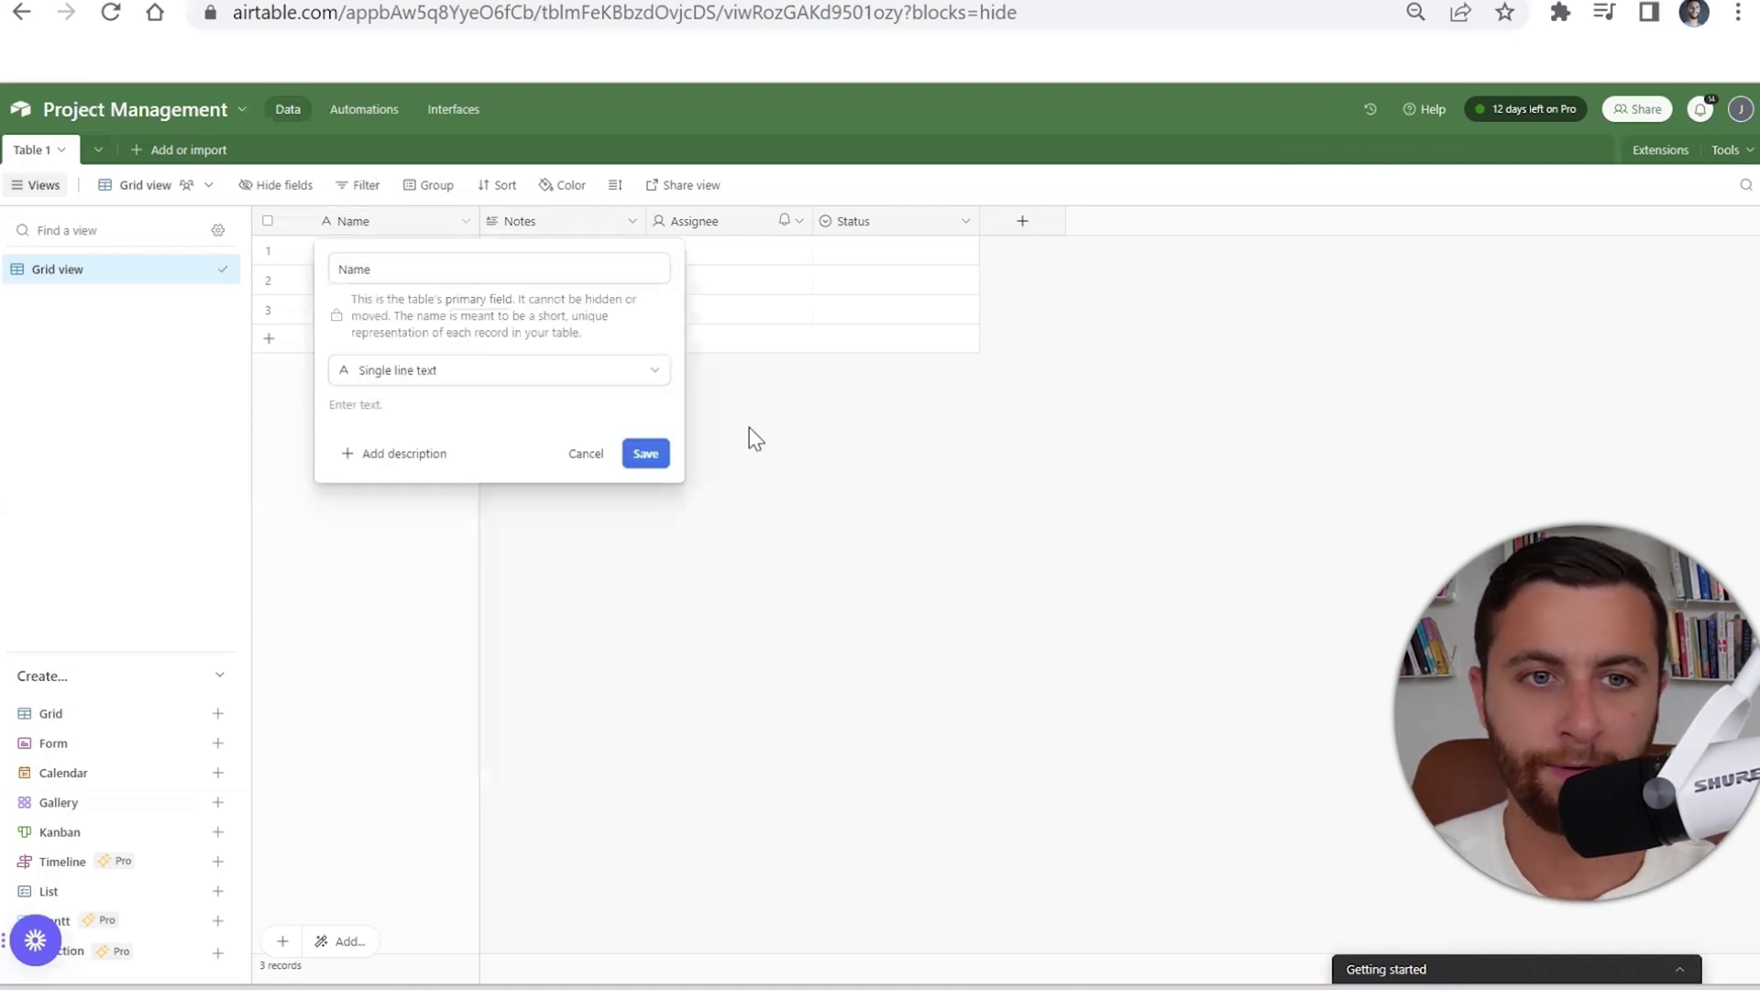
pyautogui.click(849, 489)
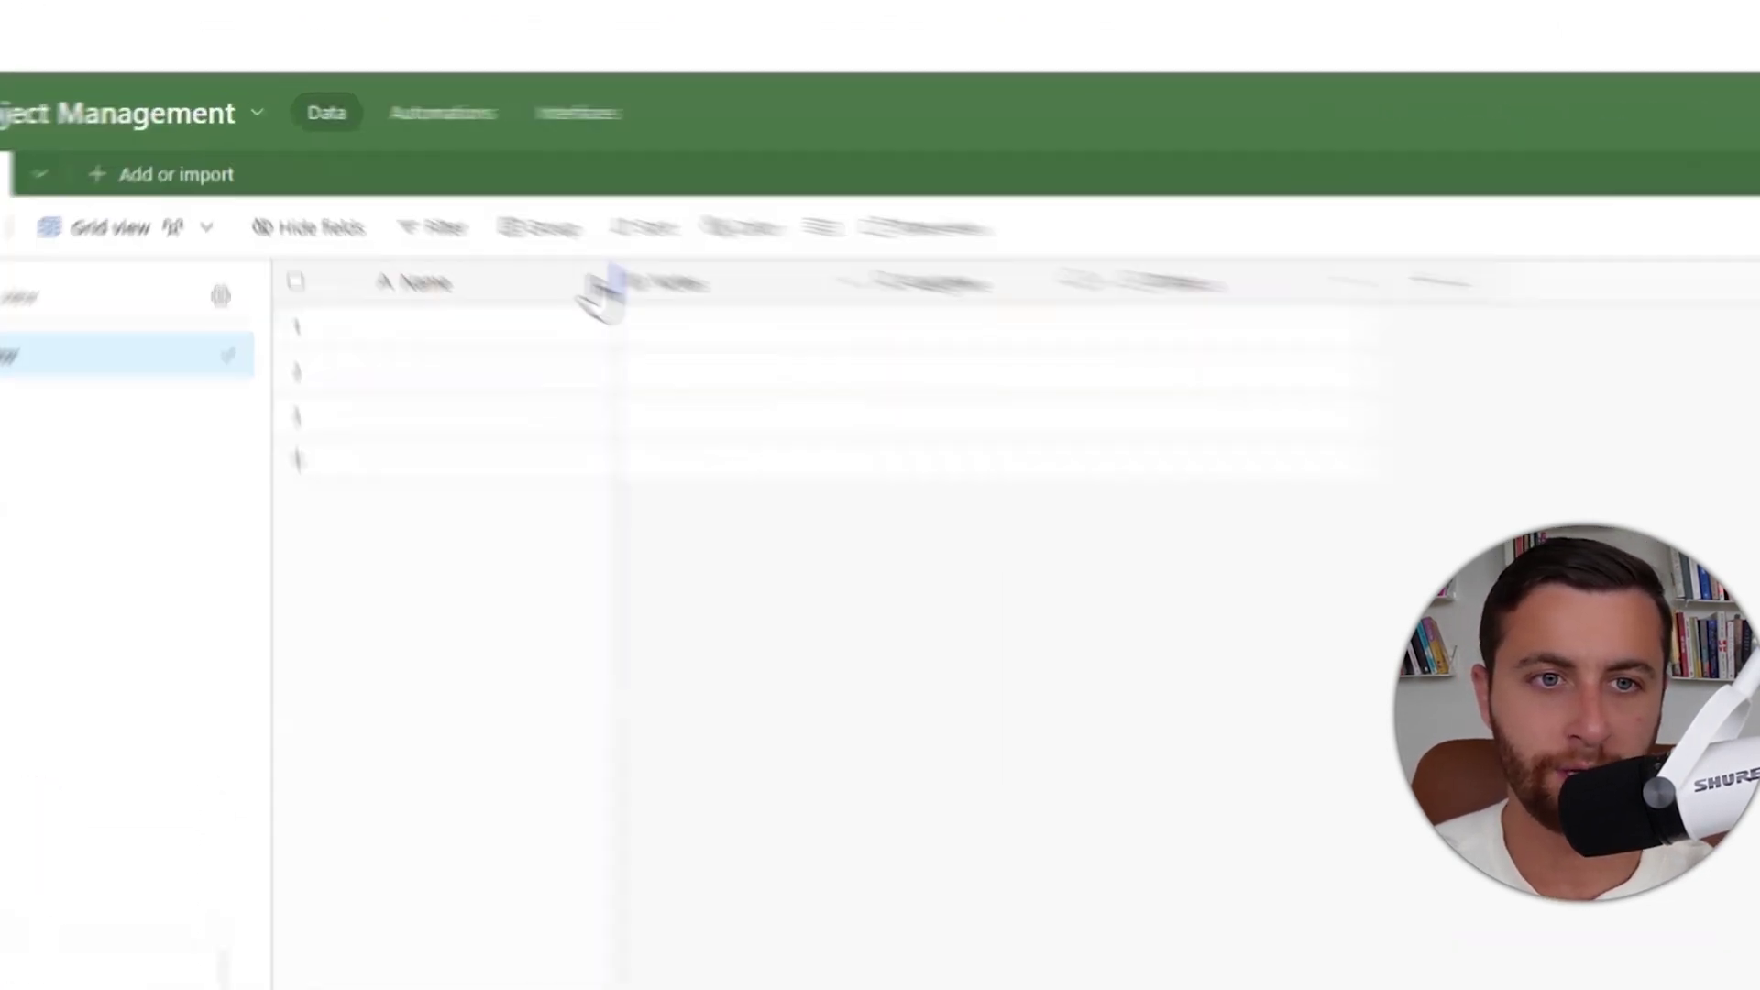
pyautogui.click(598, 284)
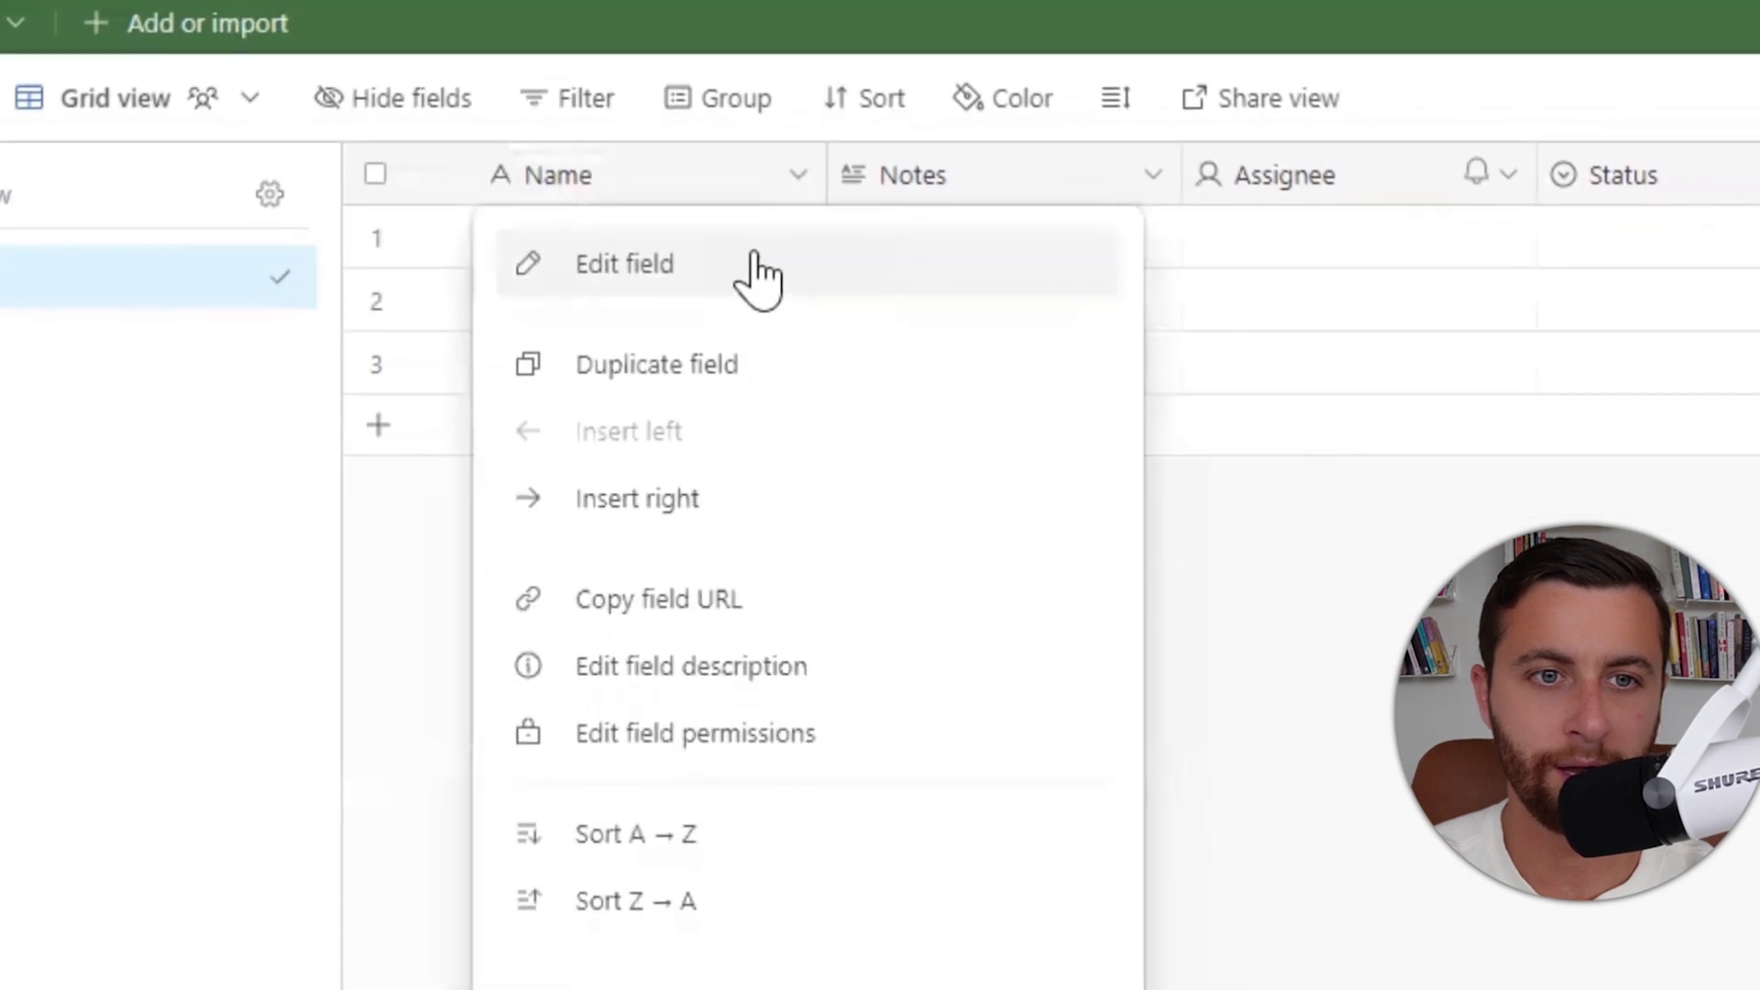
pyautogui.click(548, 346)
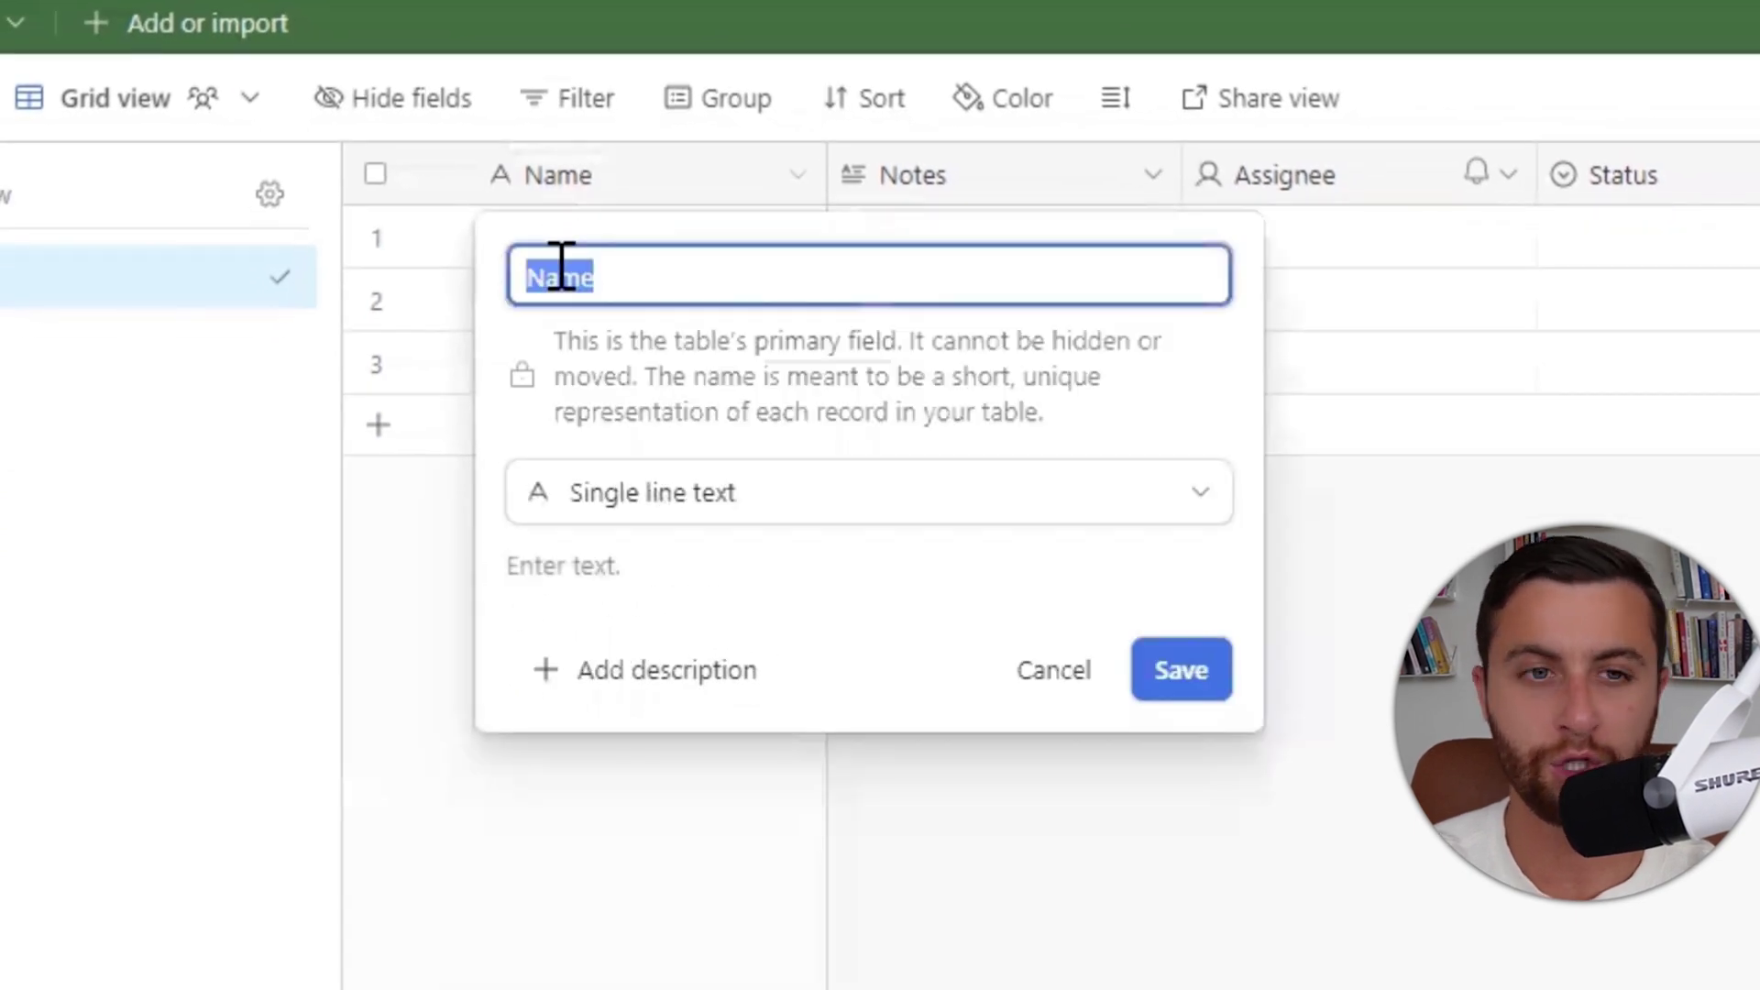
pyautogui.write('Task')
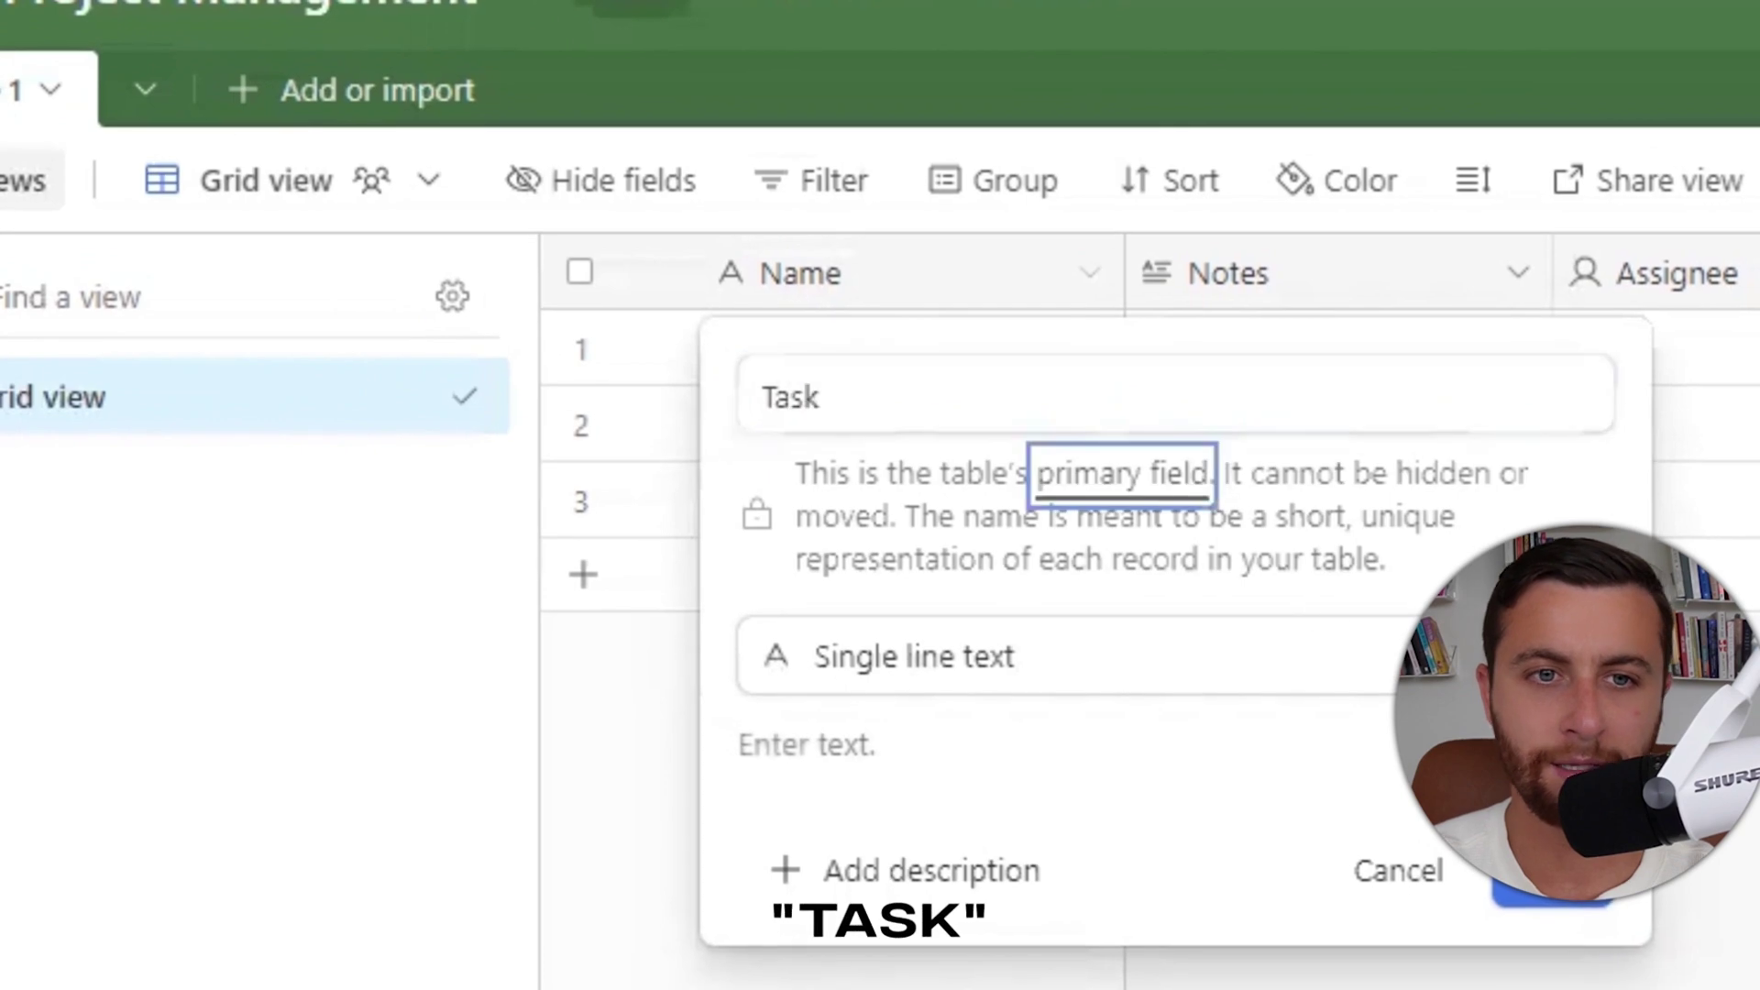
pyautogui.press('Return')
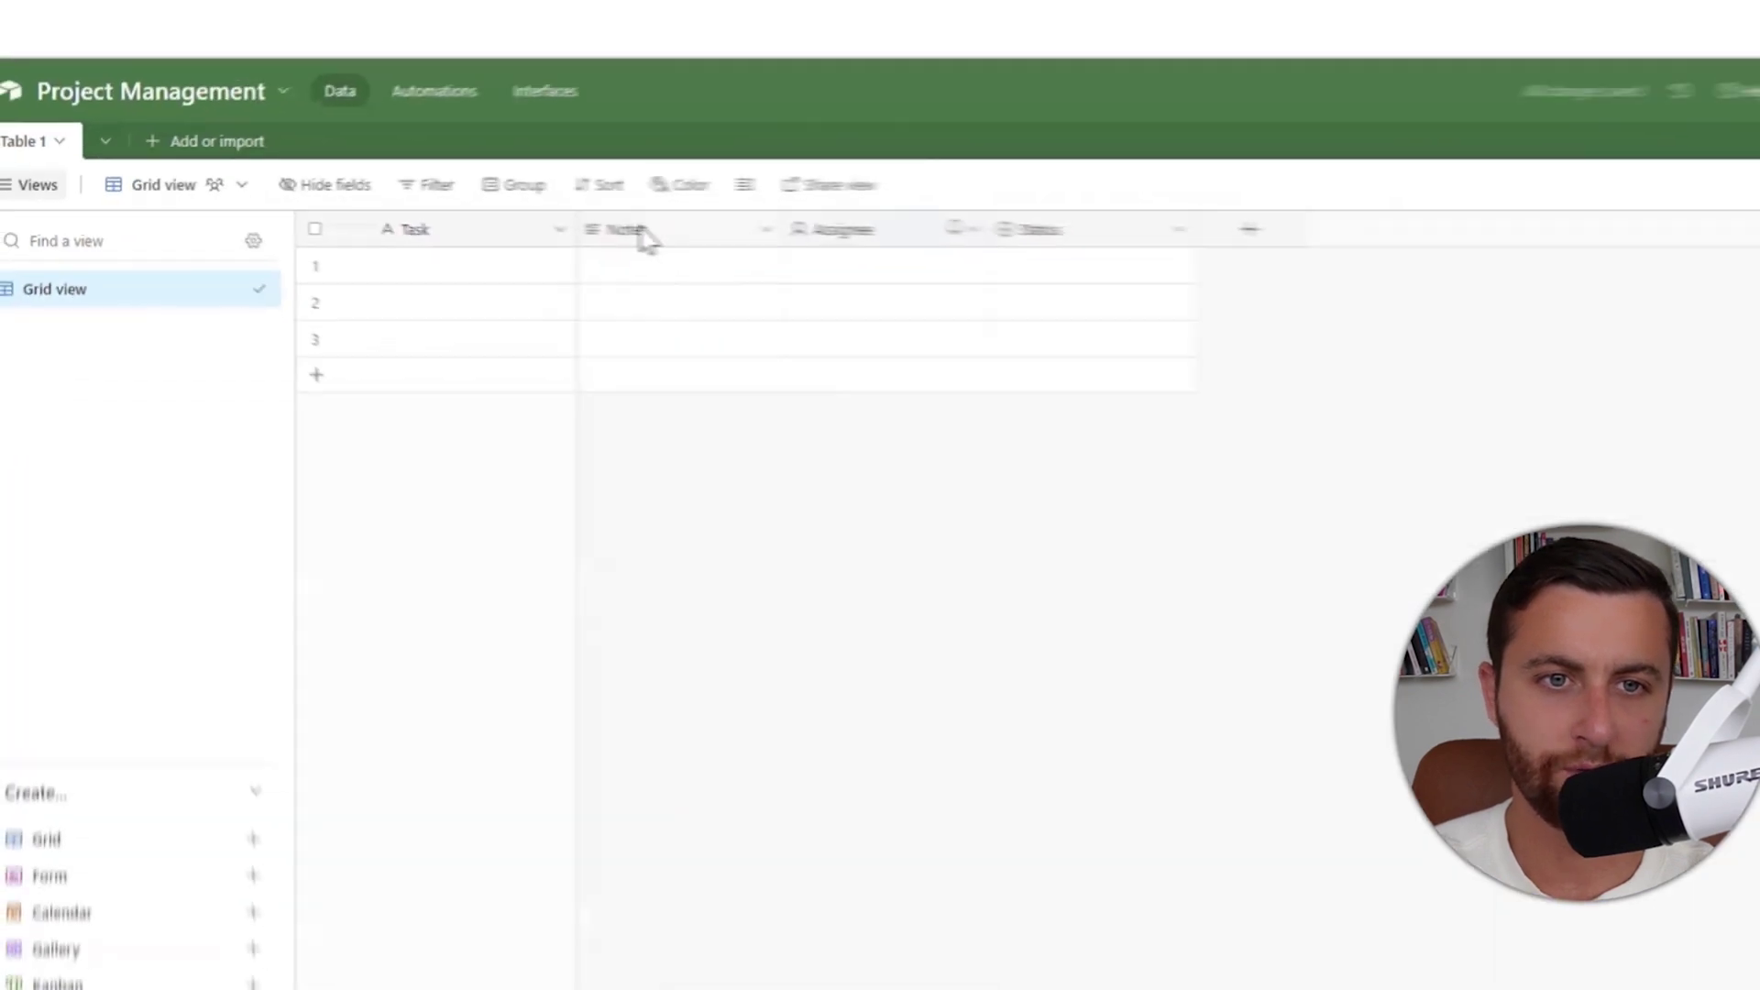
pyautogui.rightClick(1657, 277)
pyautogui.click(775, 273)
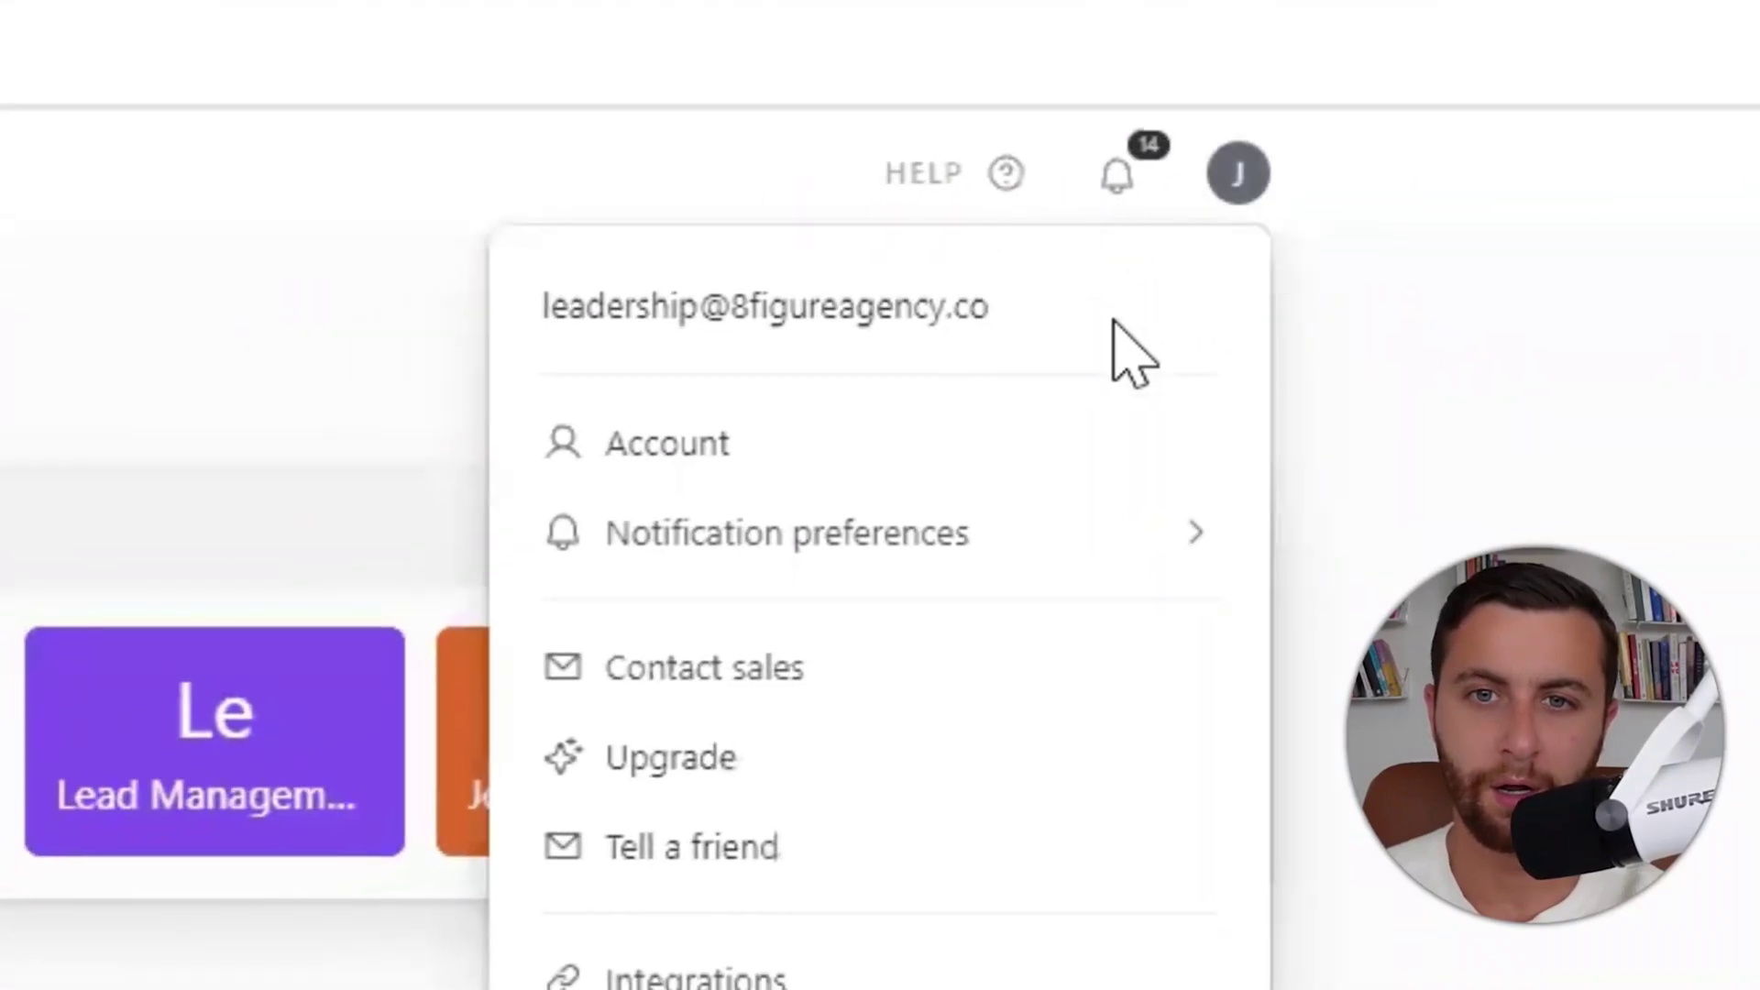
# Finish renaming the Assignee field to 'Owner' and collapse the Getting started guide.
pyautogui.tripleClick(729, 319)
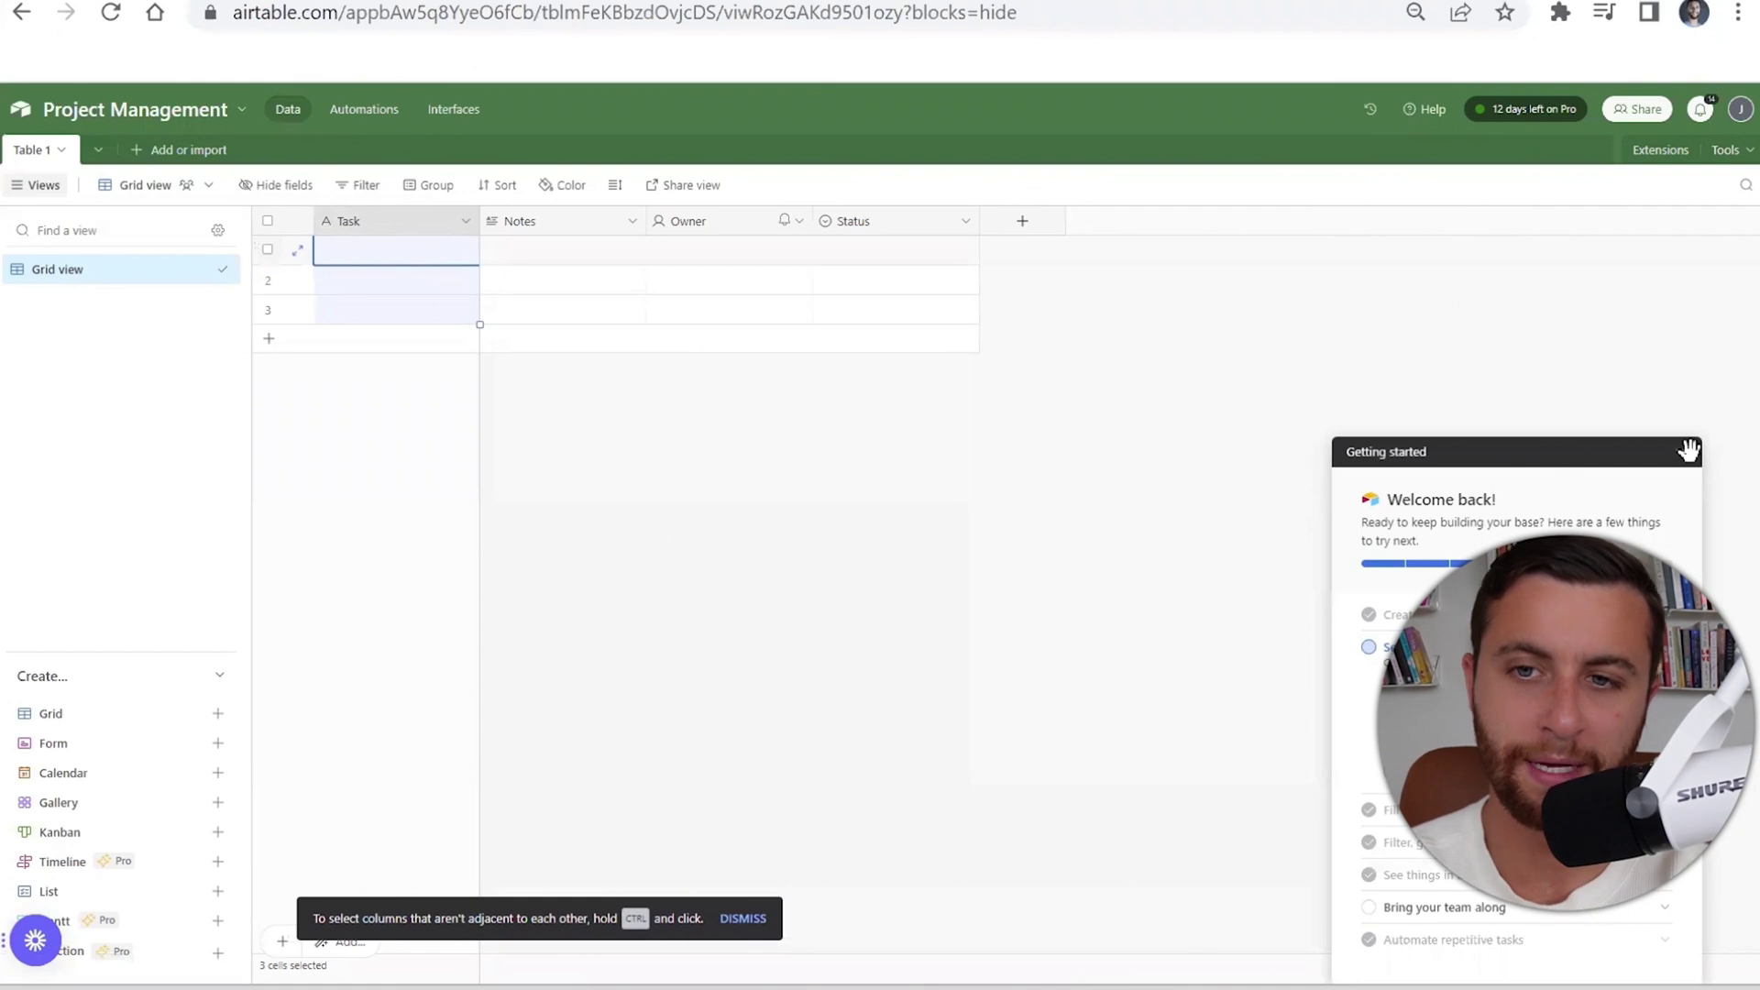
pyautogui.click(1689, 449)
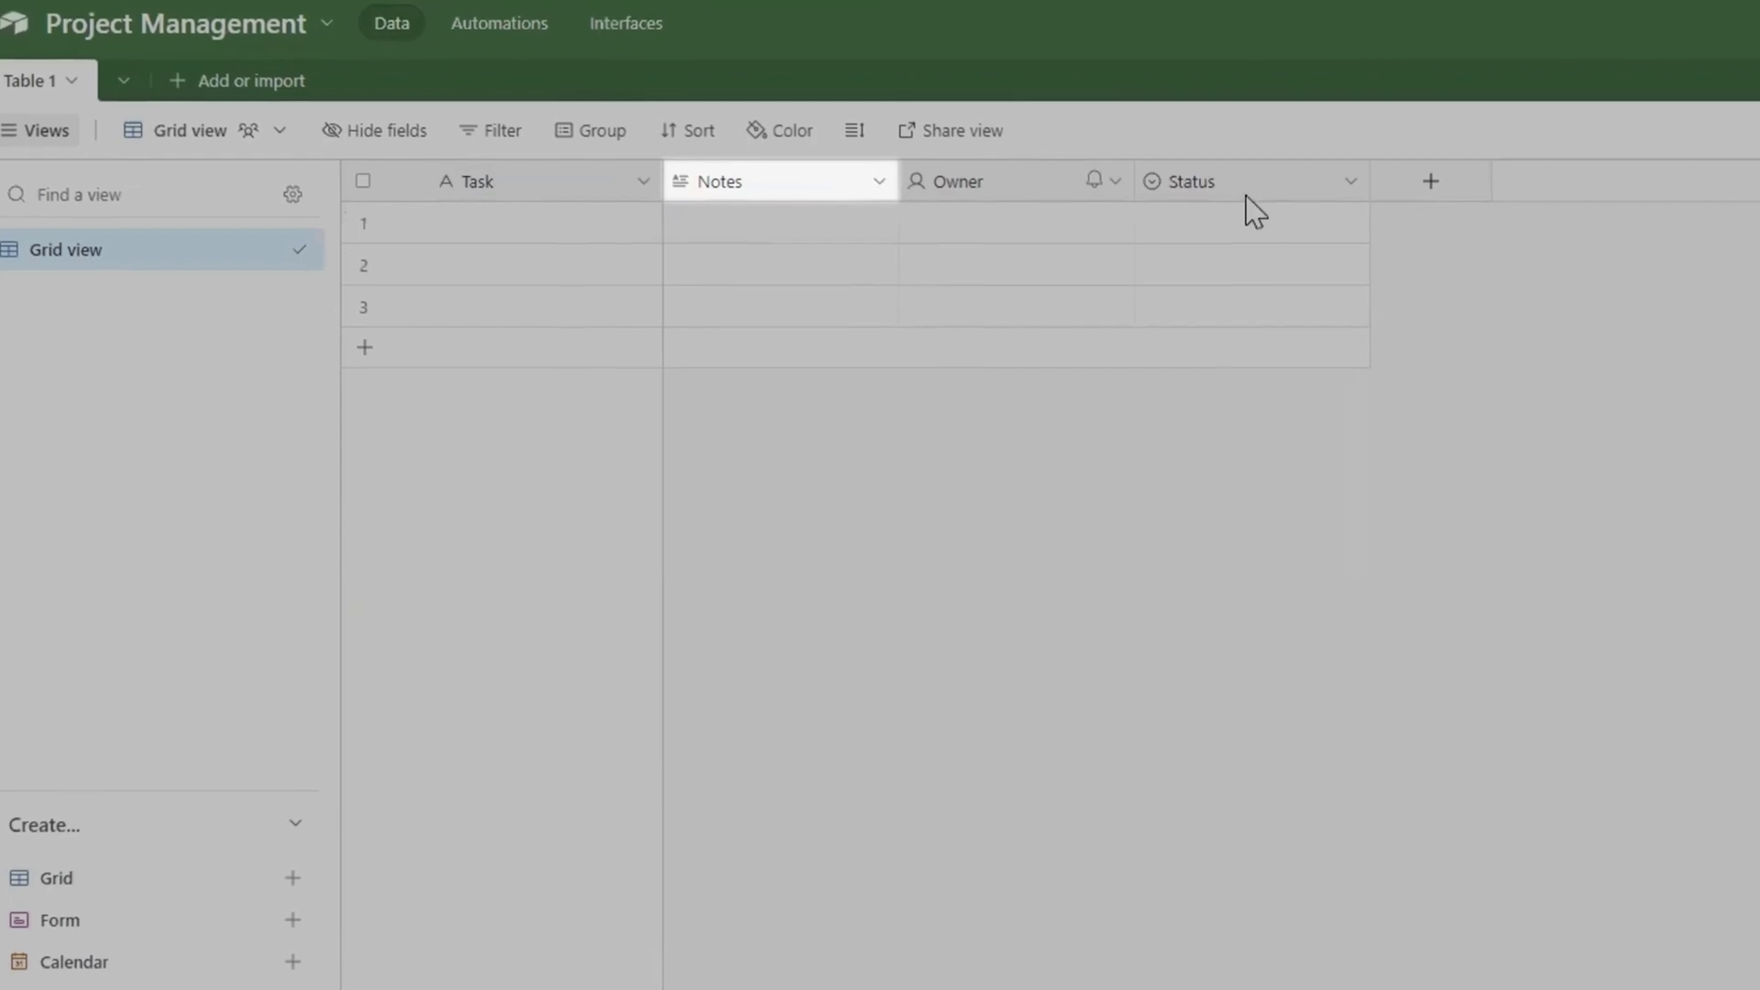
# Add a new field named 'Due Date' and set its type to Date.
pyautogui.click(1431, 180)
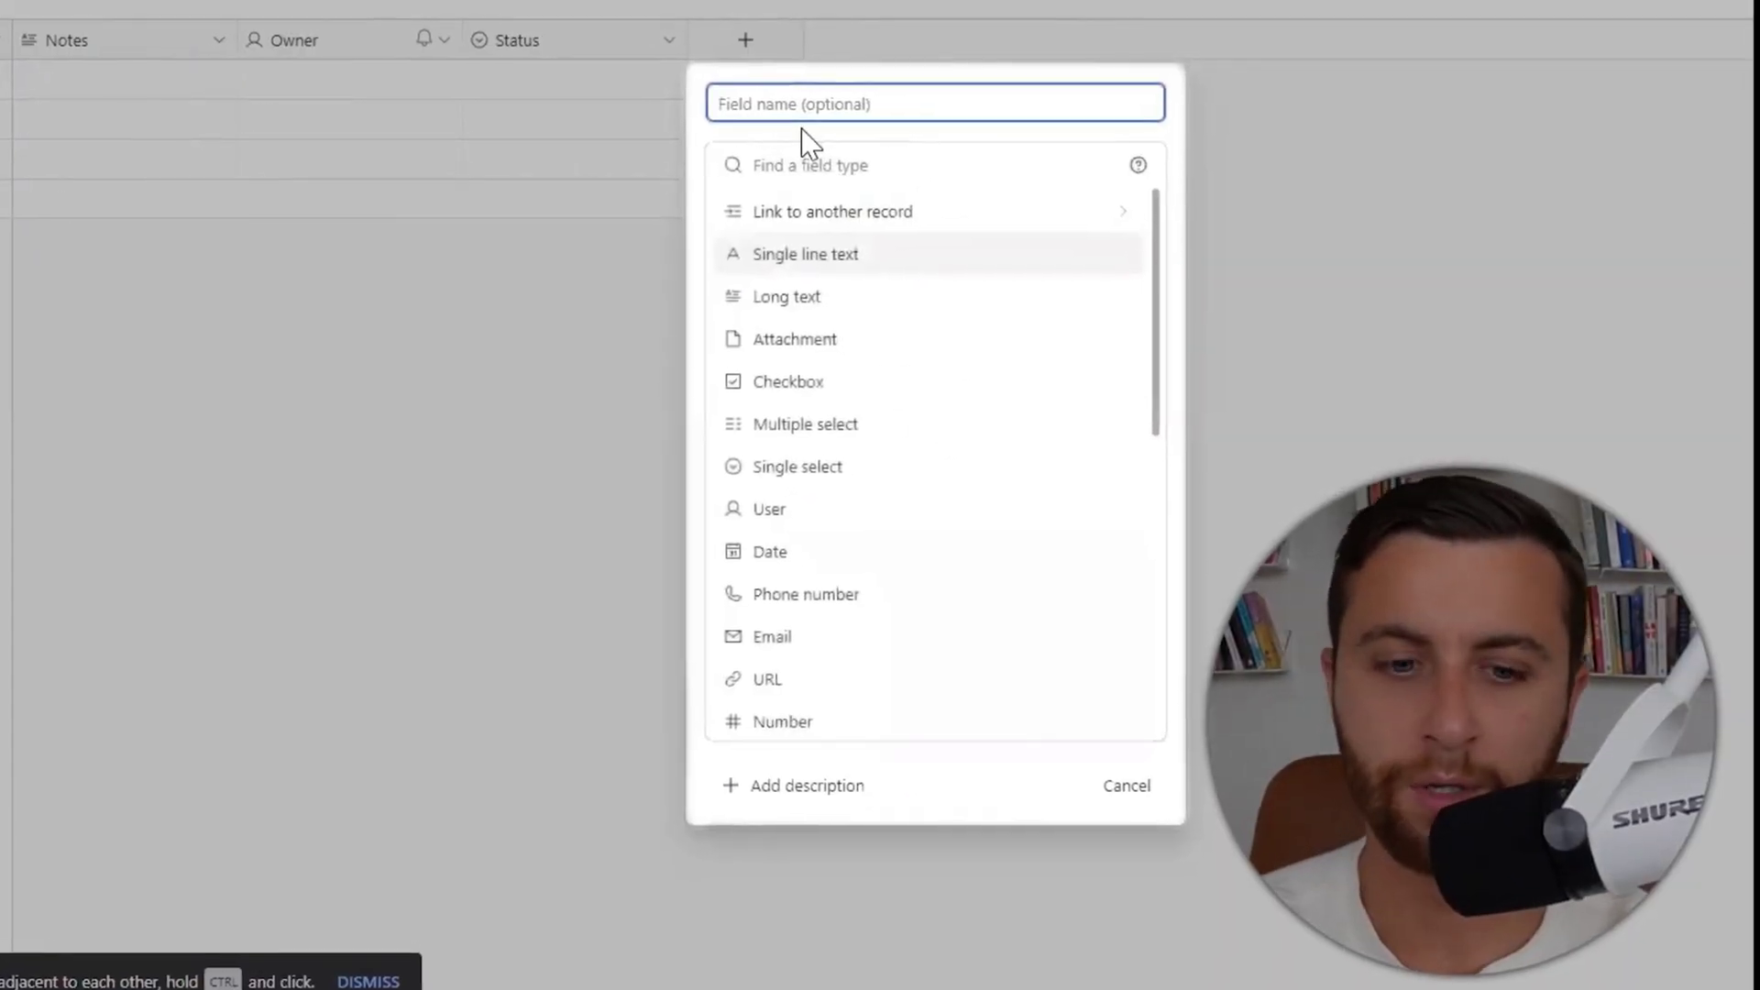
pyautogui.write('Due Date')
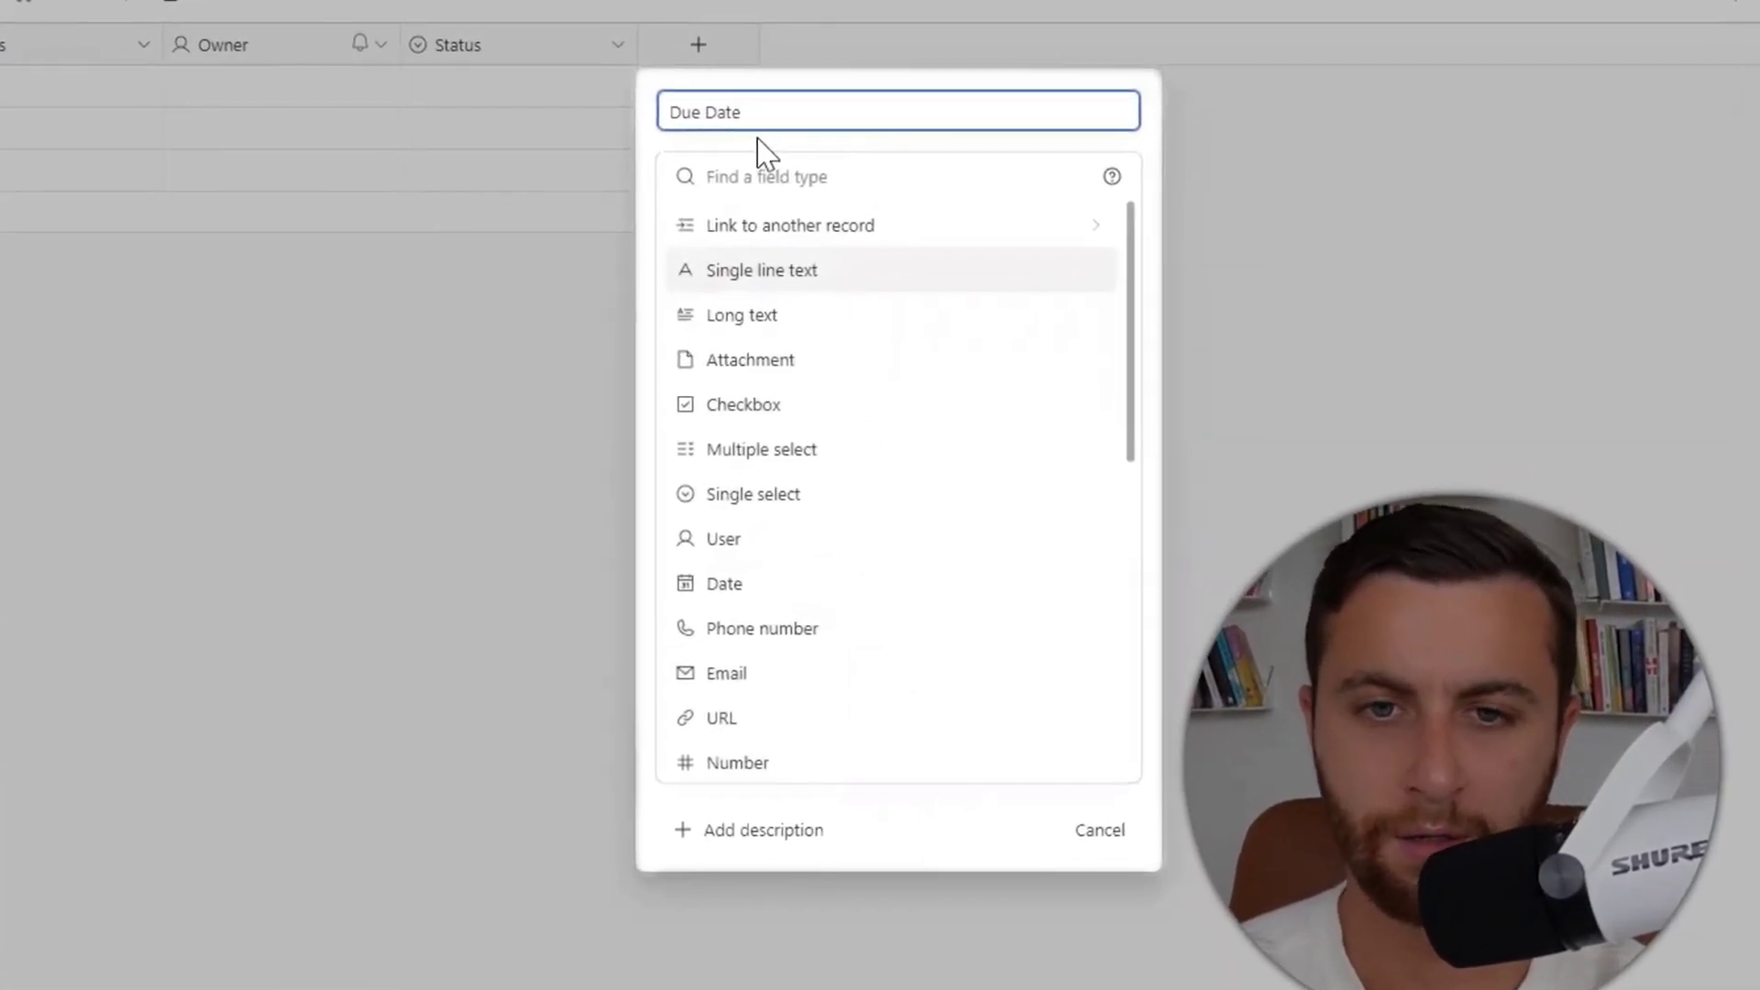
pyautogui.click(720, 585)
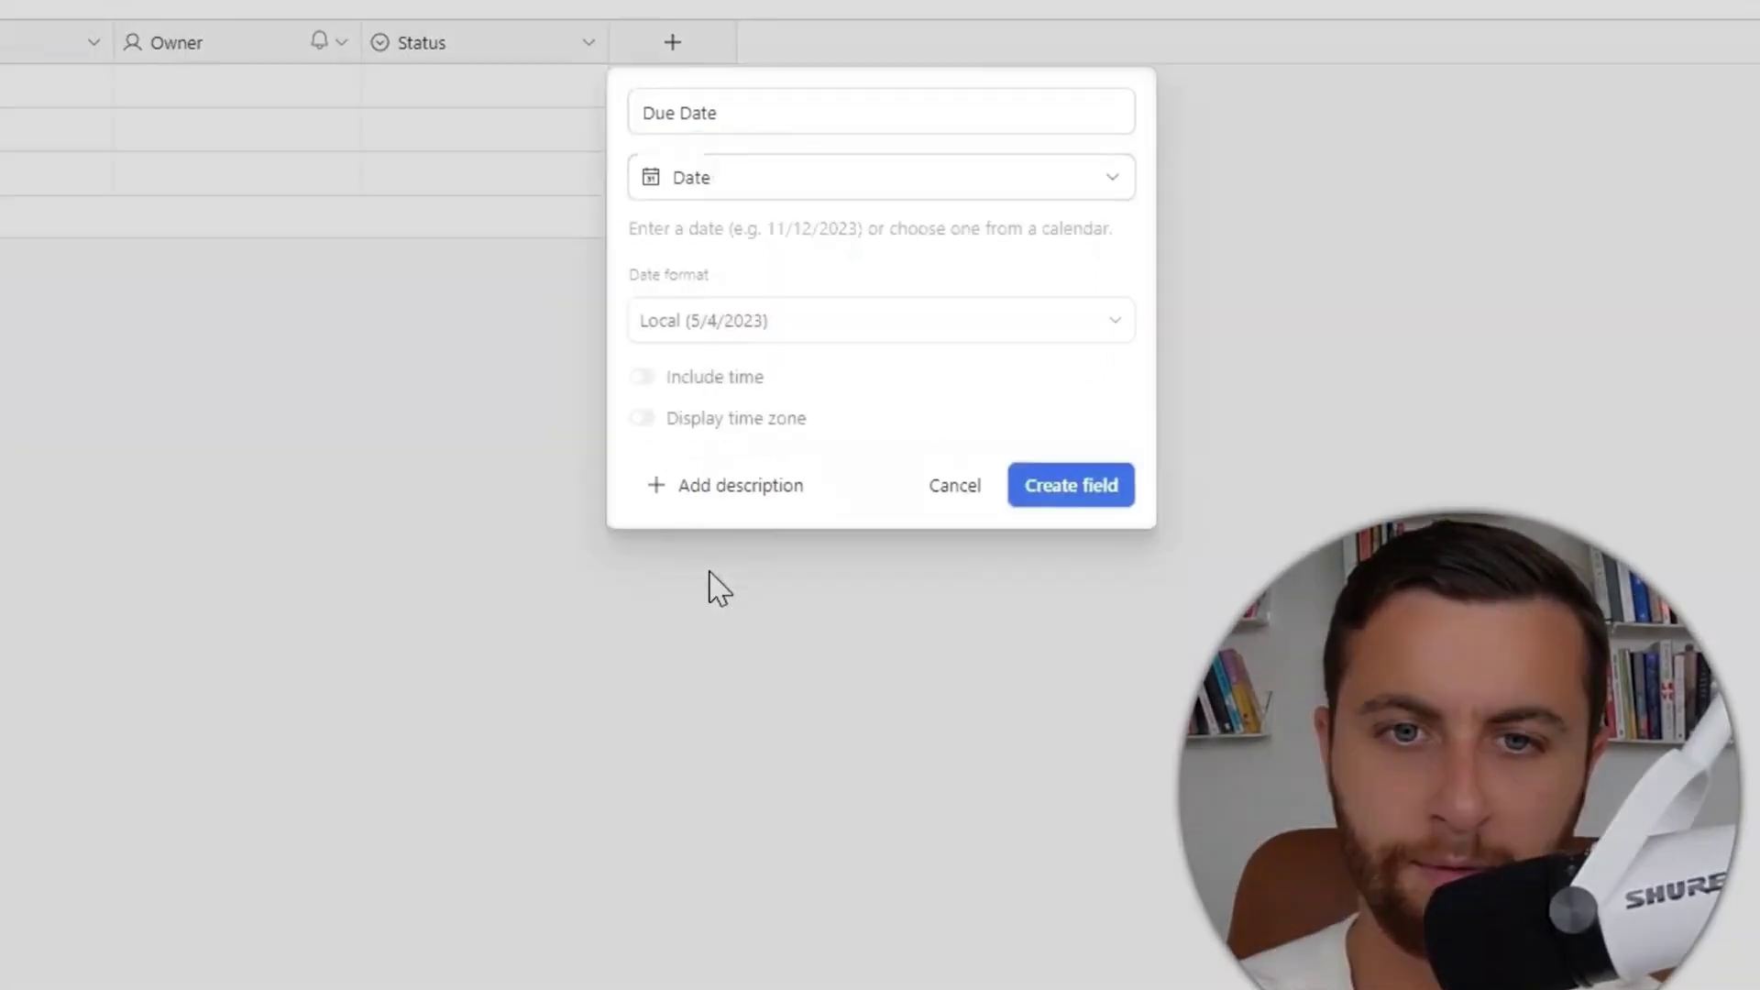
# Create the Due Date field and change the Owner field's type to Multiple select.
pyautogui.click(1050, 493)
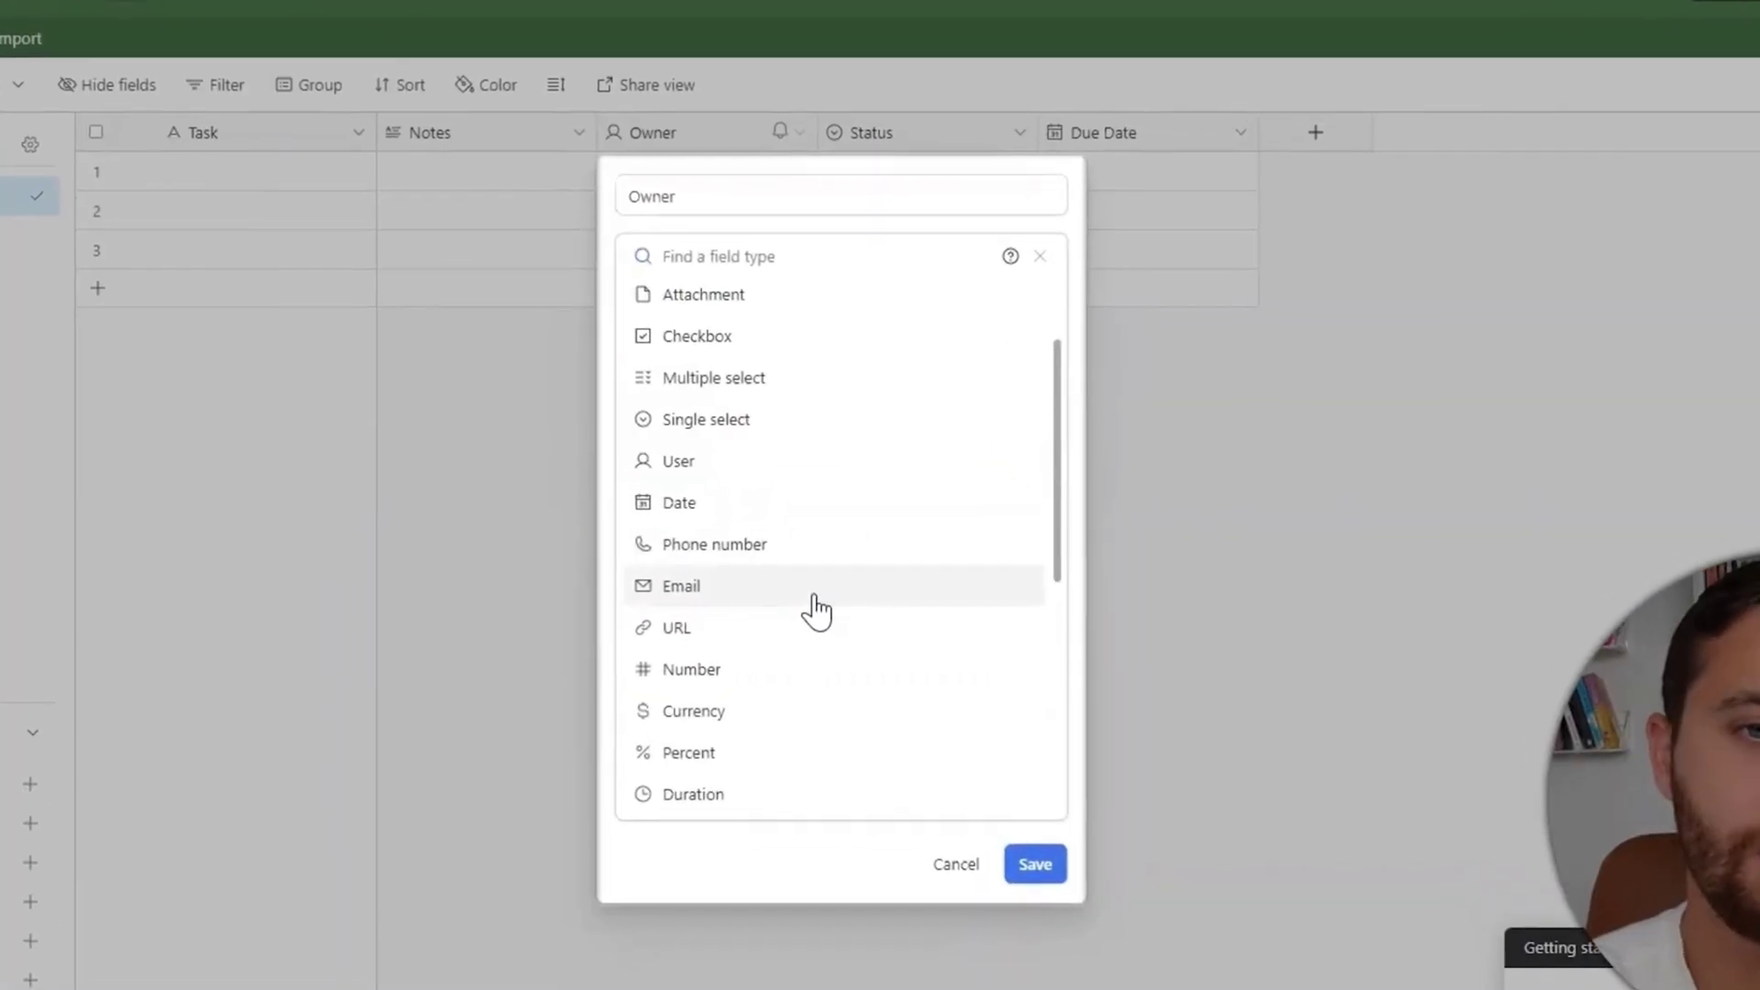
pyautogui.click(816, 607)
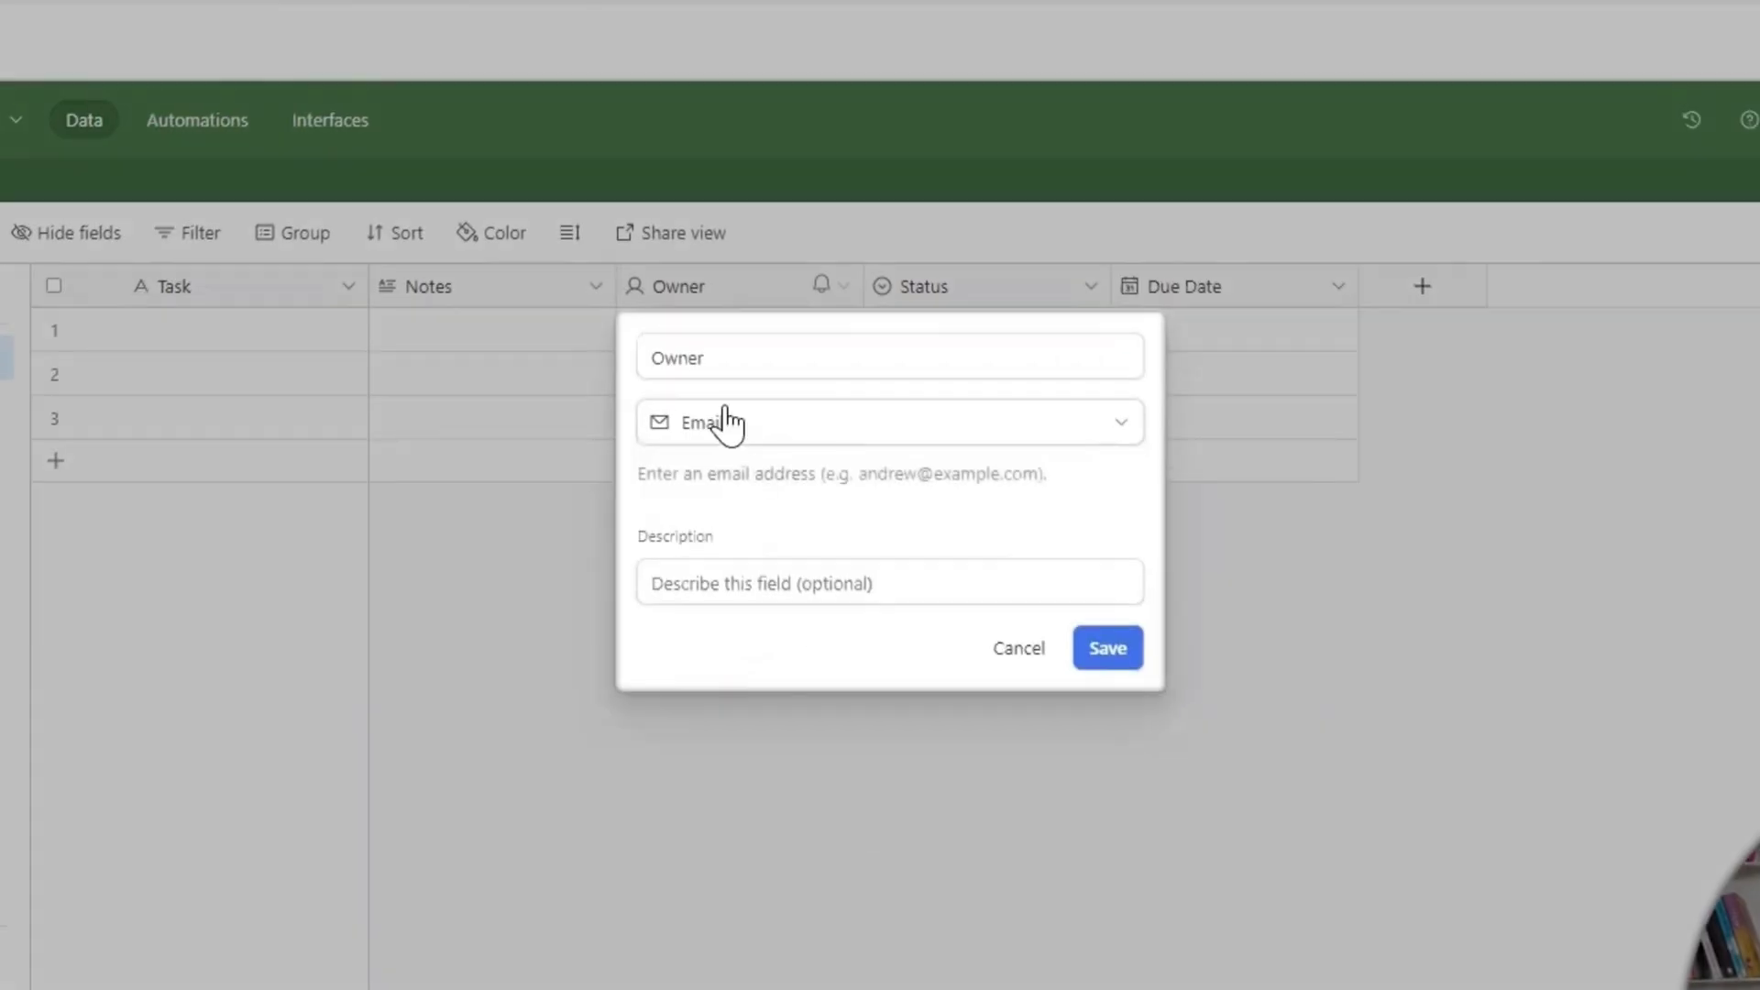
pyautogui.click(725, 424)
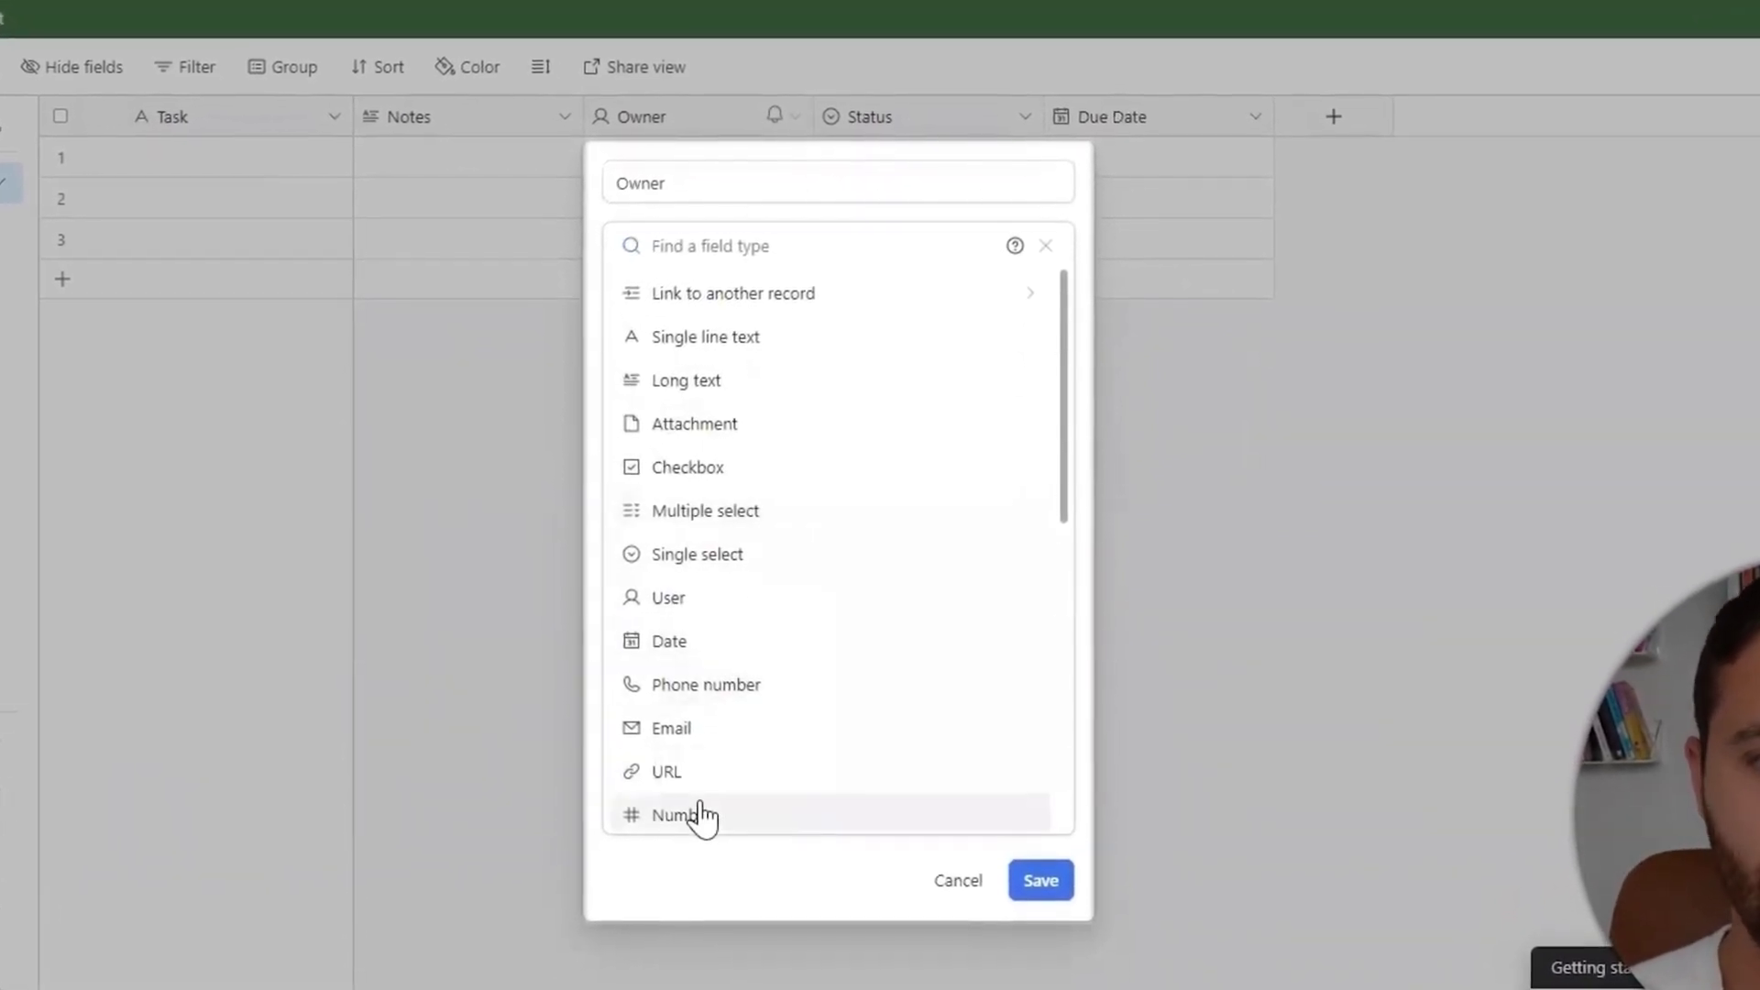
pyautogui.scroll(-2, 701, 812)
pyautogui.scroll(-3, 739, 754)
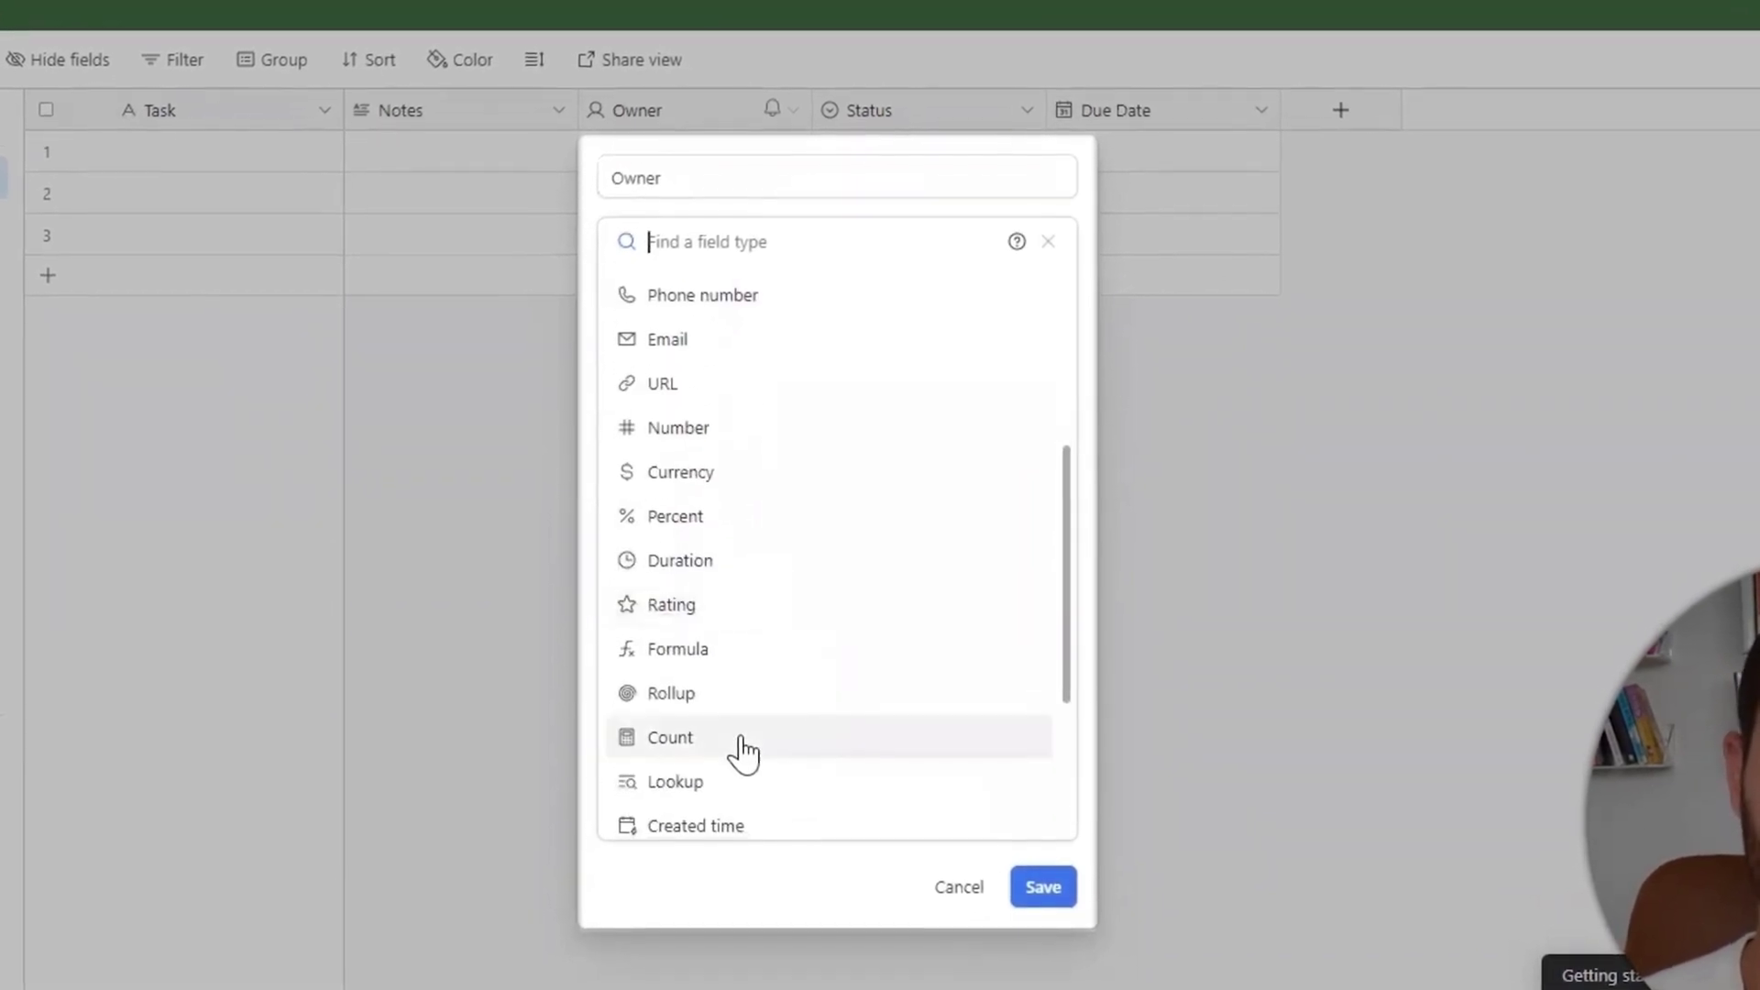
pyautogui.scroll(4, 745, 642)
pyautogui.scroll(2, 747, 574)
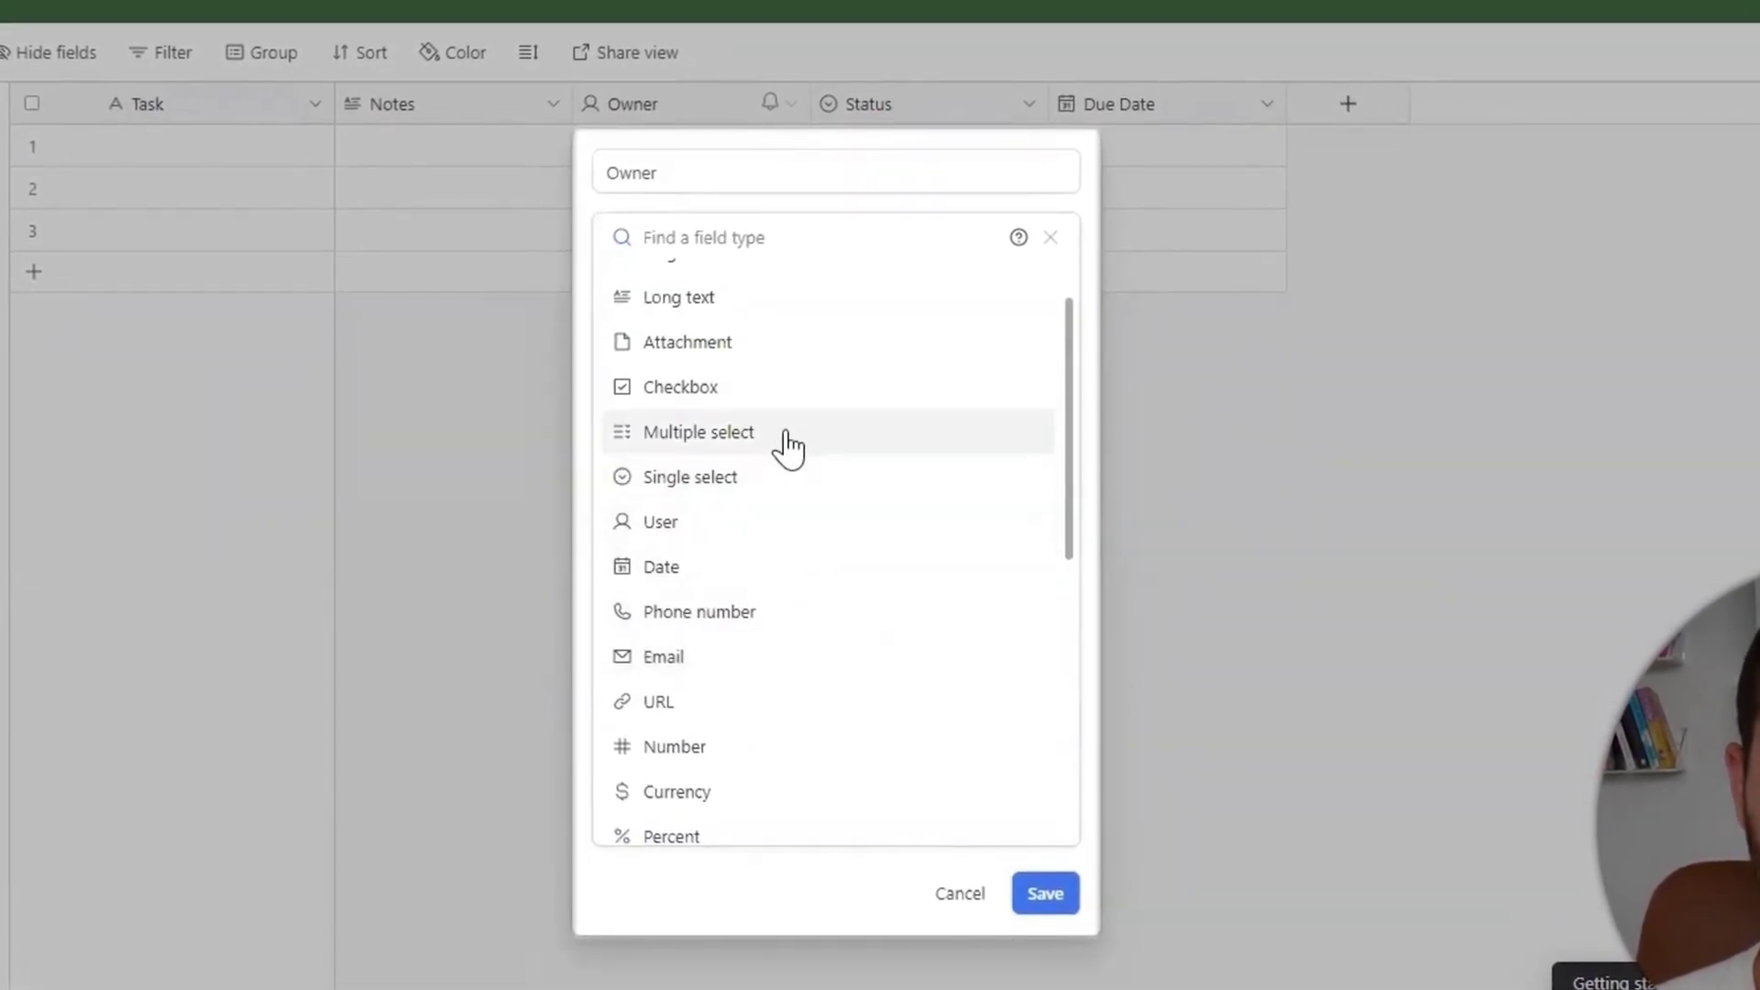
pyautogui.click(736, 449)
# Add four team-member names as Owner options and save the field.
pyautogui.click(742, 587)
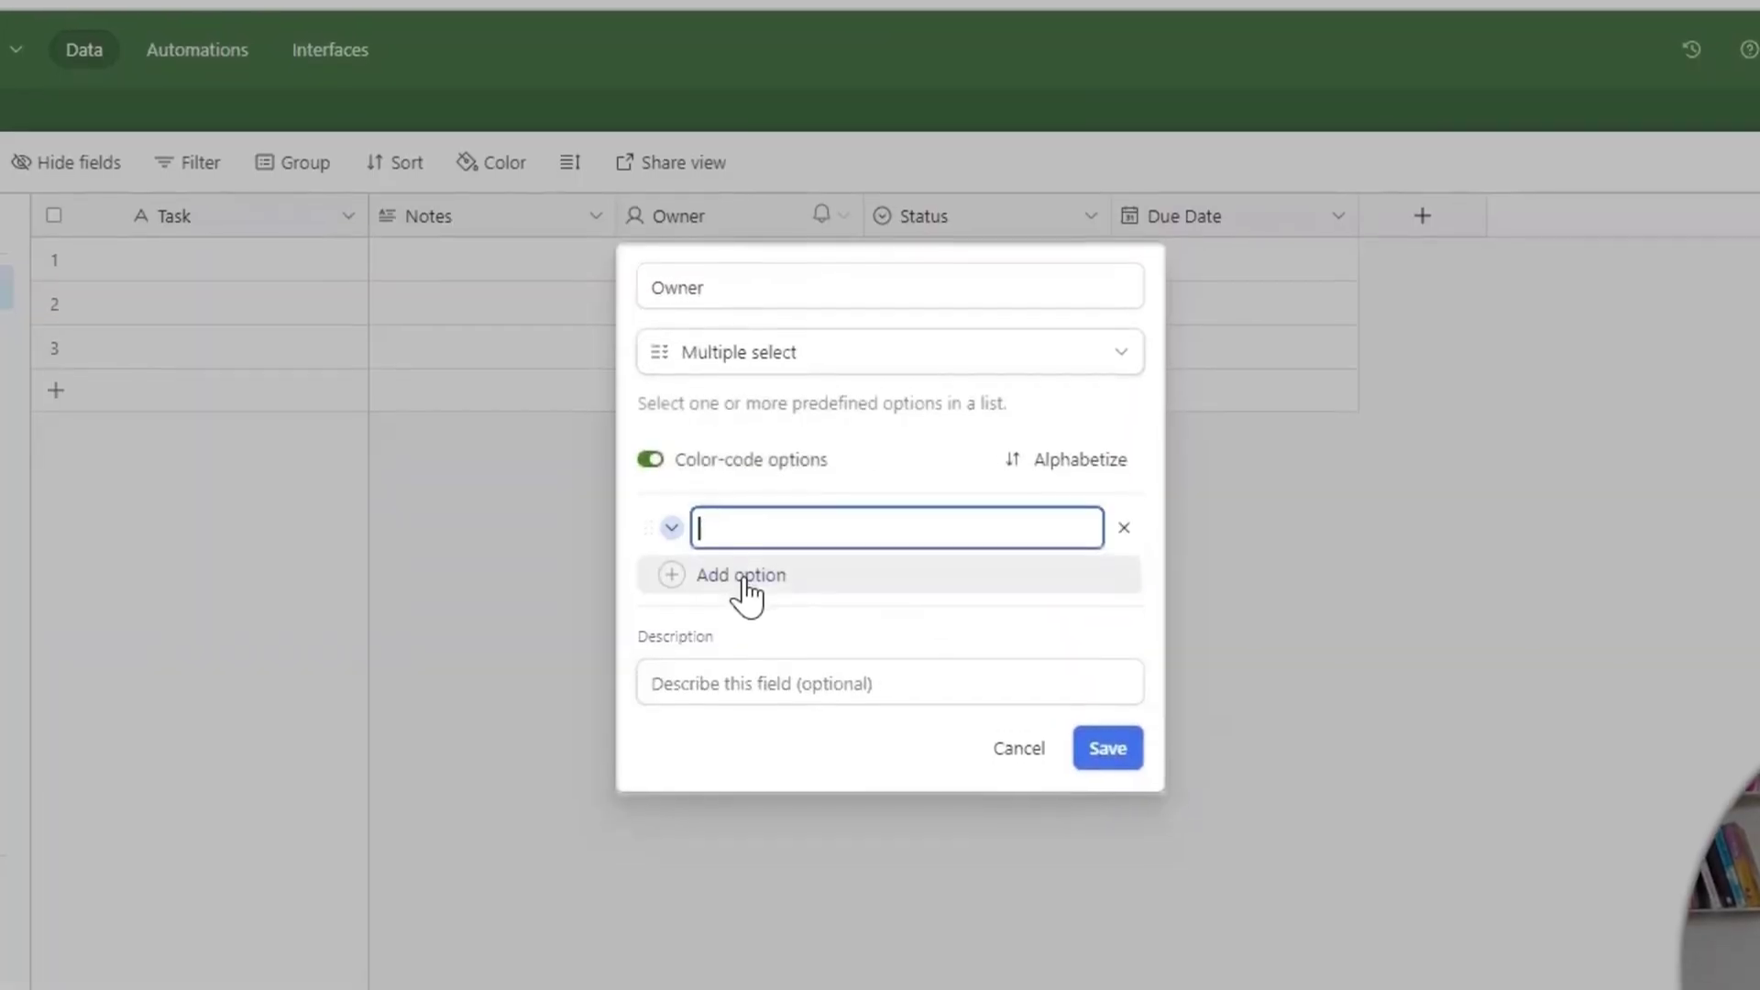
pyautogui.write('Jordan')
pyautogui.press('Return')
pyautogui.write('Zach')
pyautogui.press('Return')
pyautogui.write('Justin')
pyautogui.press('Return')
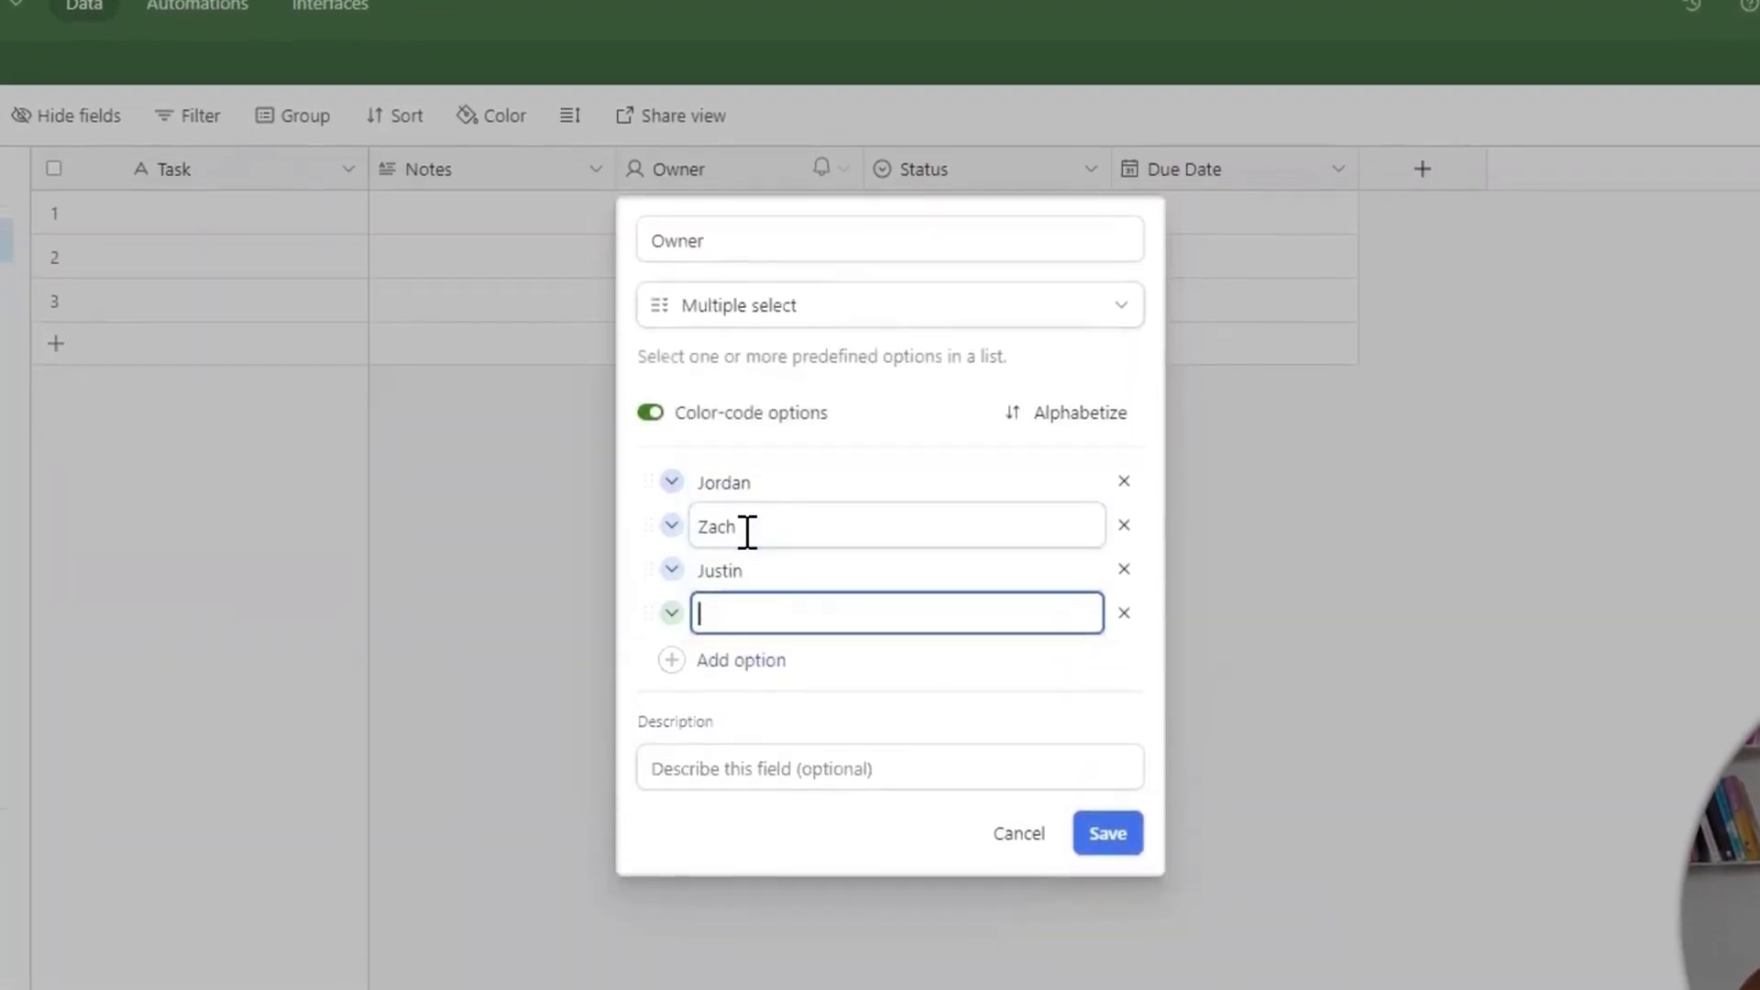
pyautogui.write('Matt')
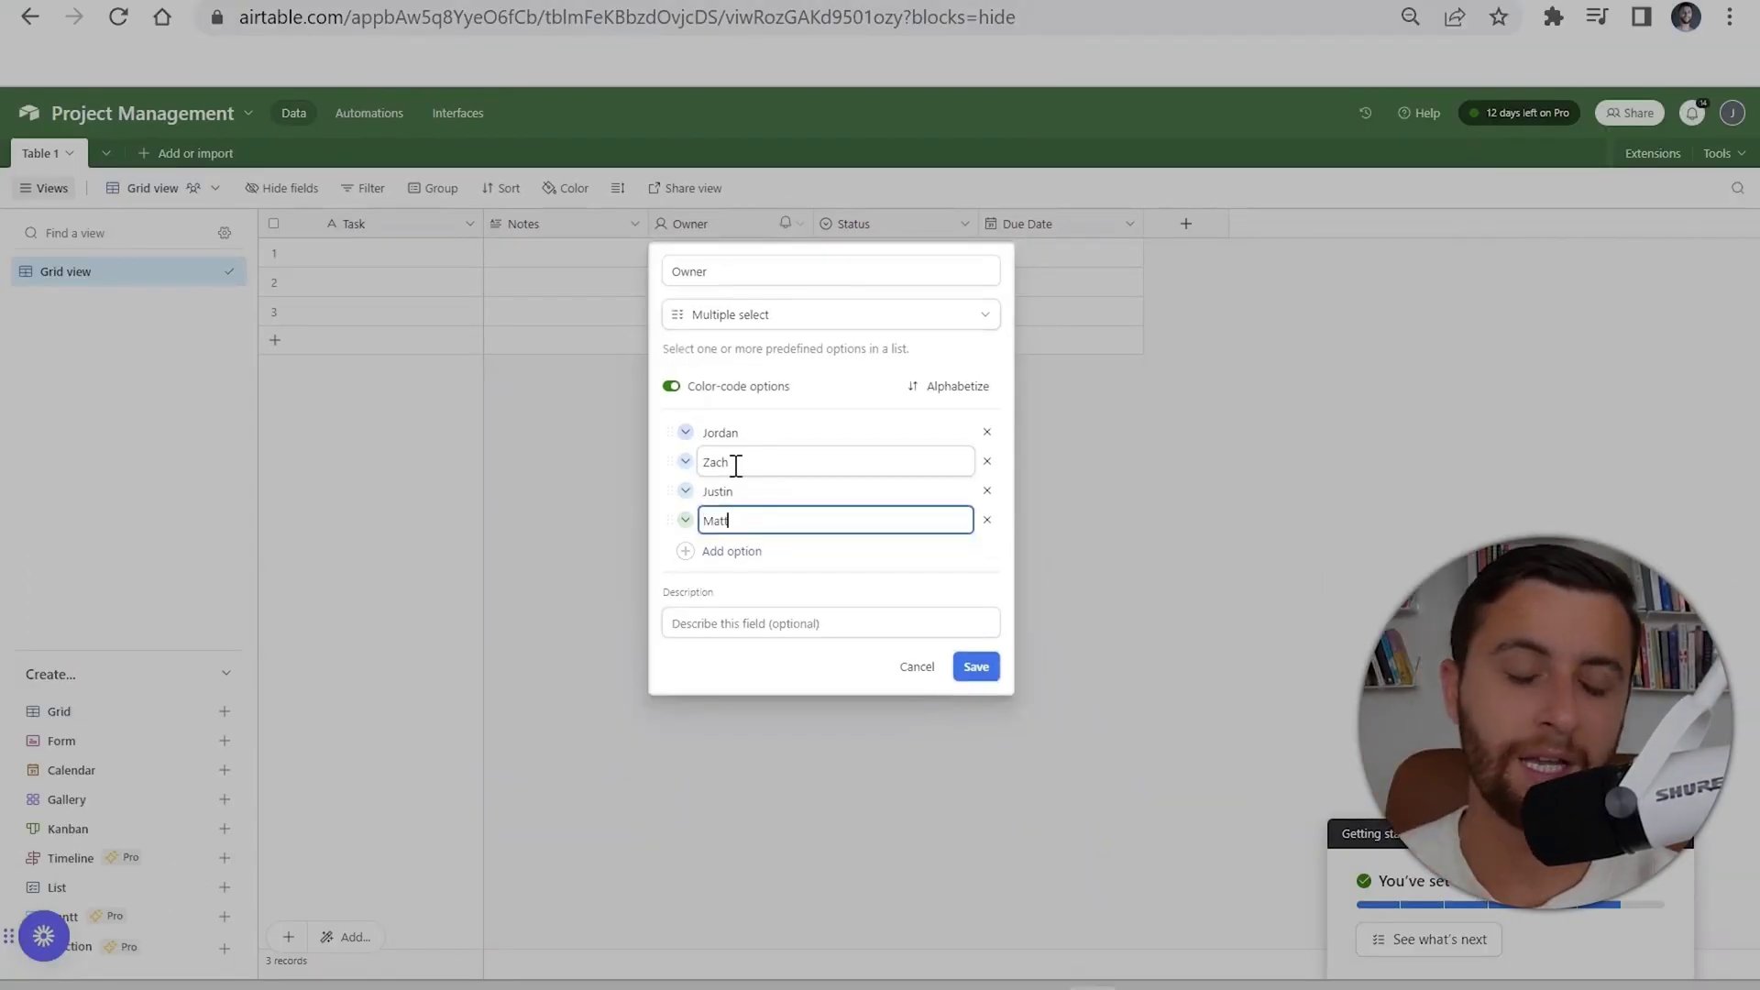
pyautogui.click(995, 672)
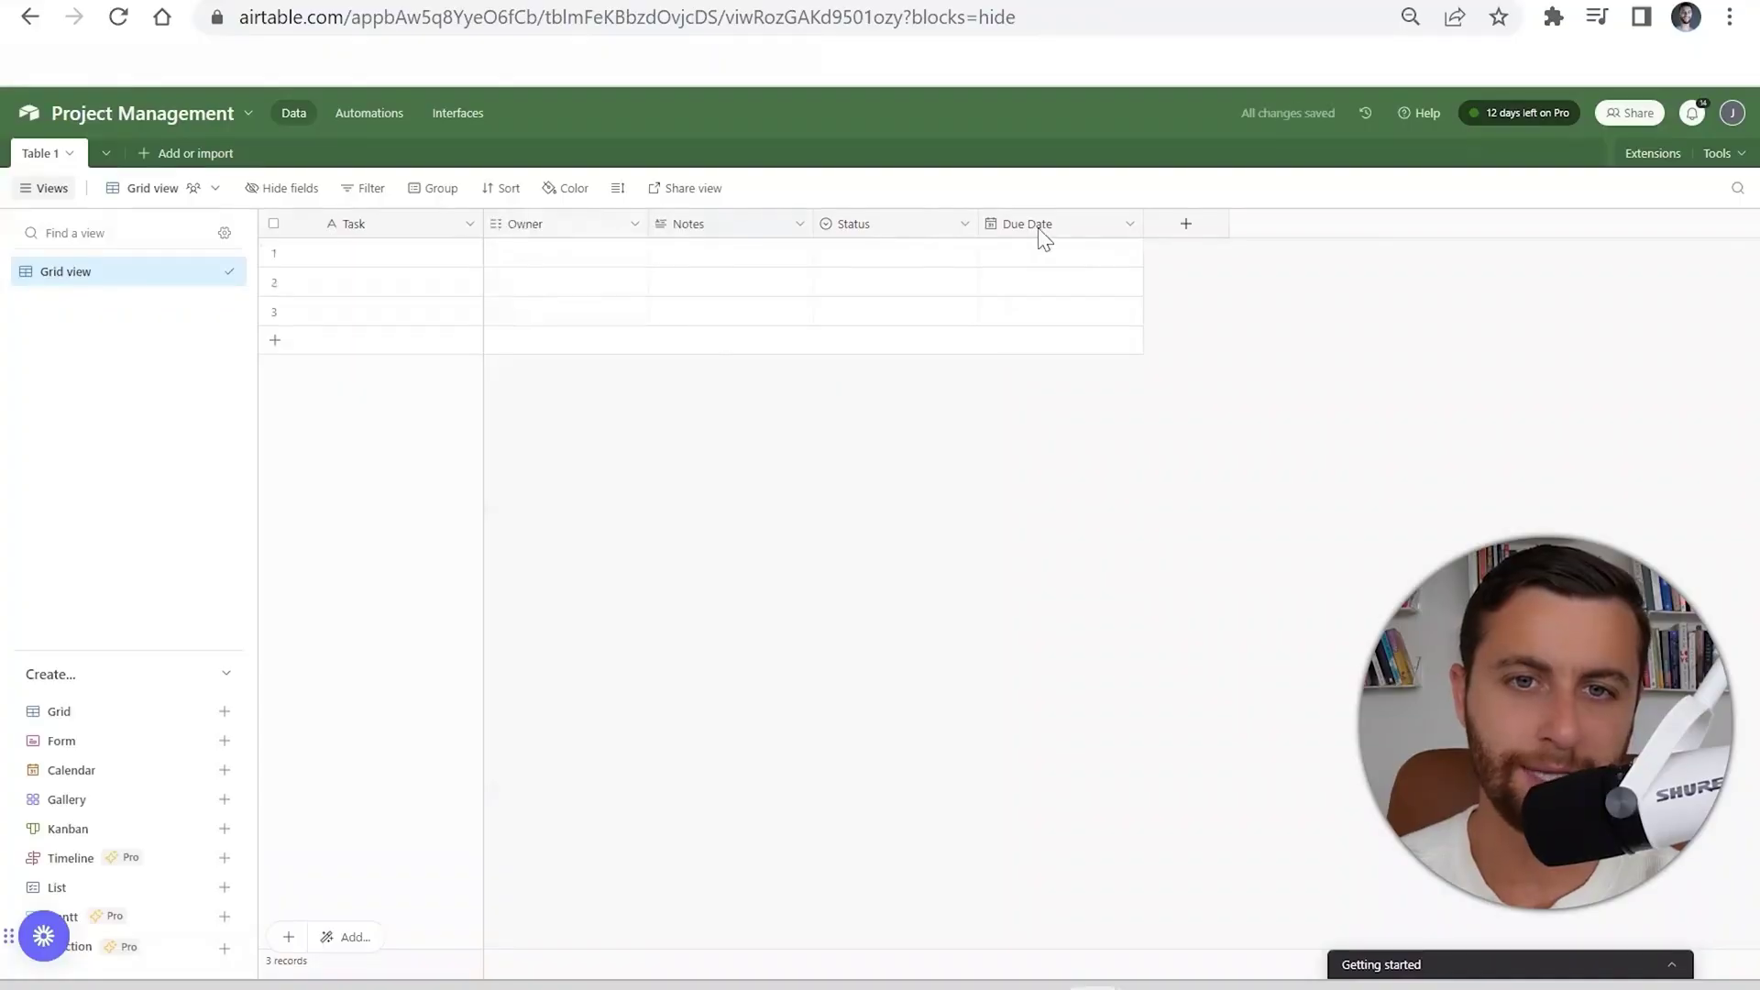
# Move the Due Date column right after Owner and re-save the Status field settings.
pyautogui.moveTo(1040, 229); pyautogui.dragTo(763, 224)
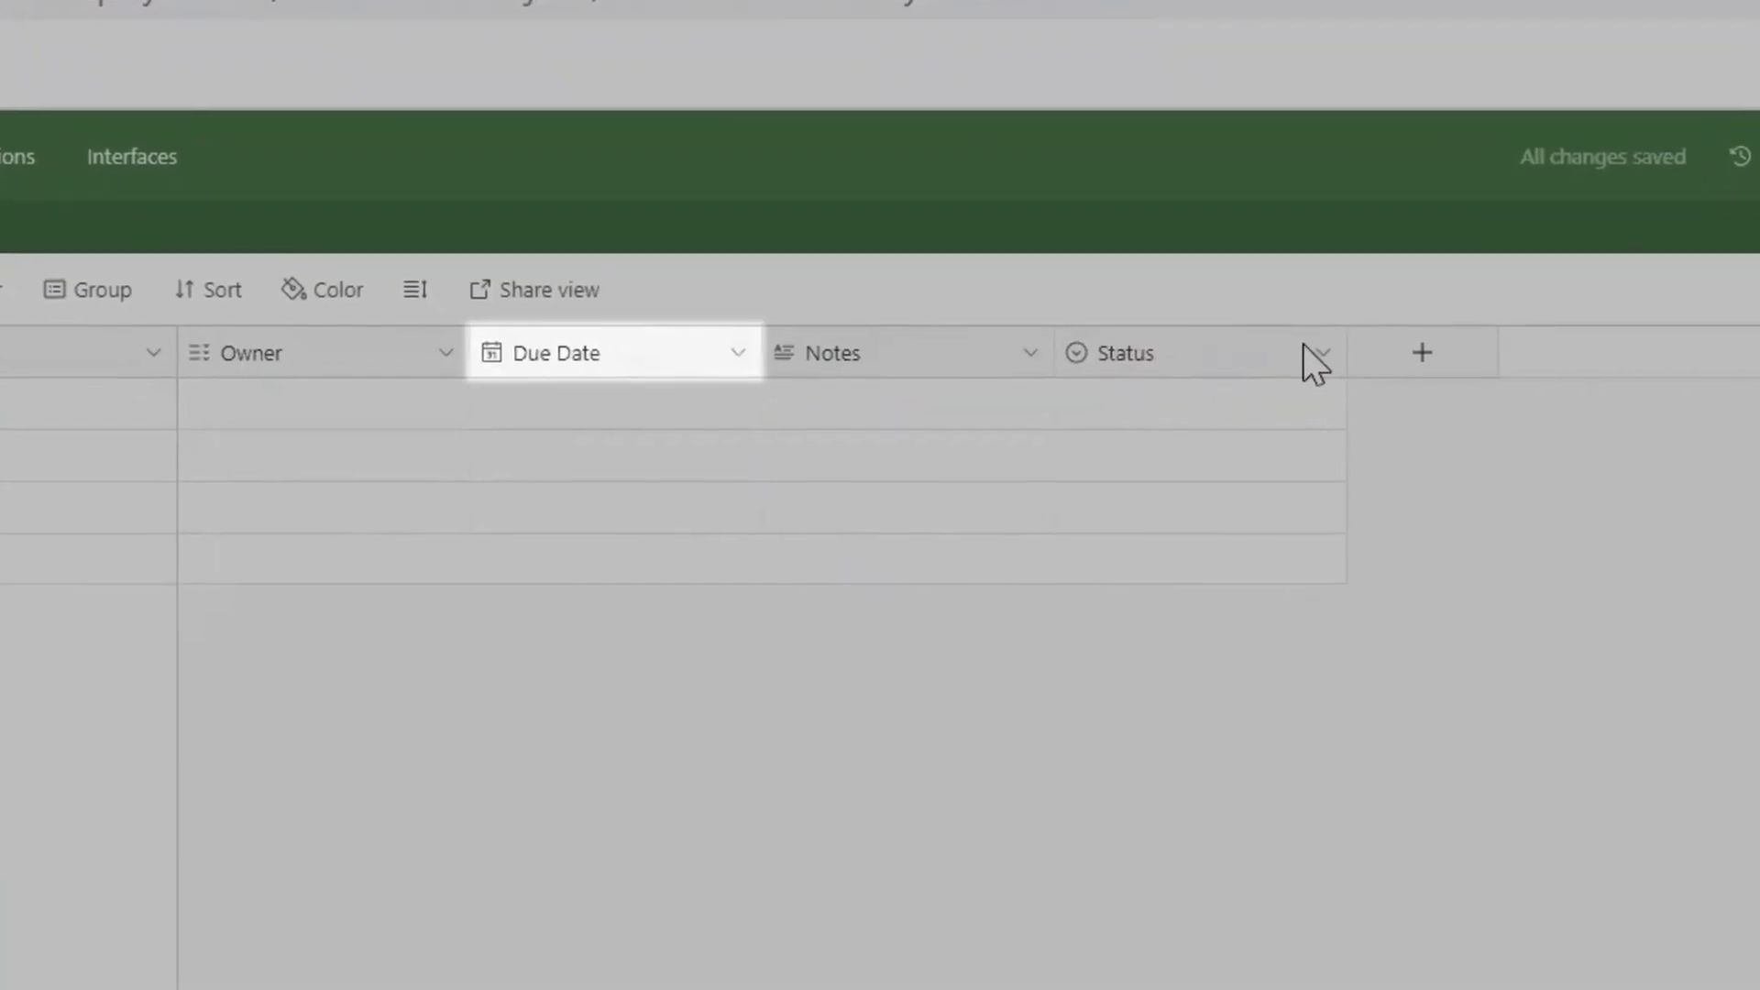
pyautogui.click(1318, 354)
pyautogui.click(1258, 427)
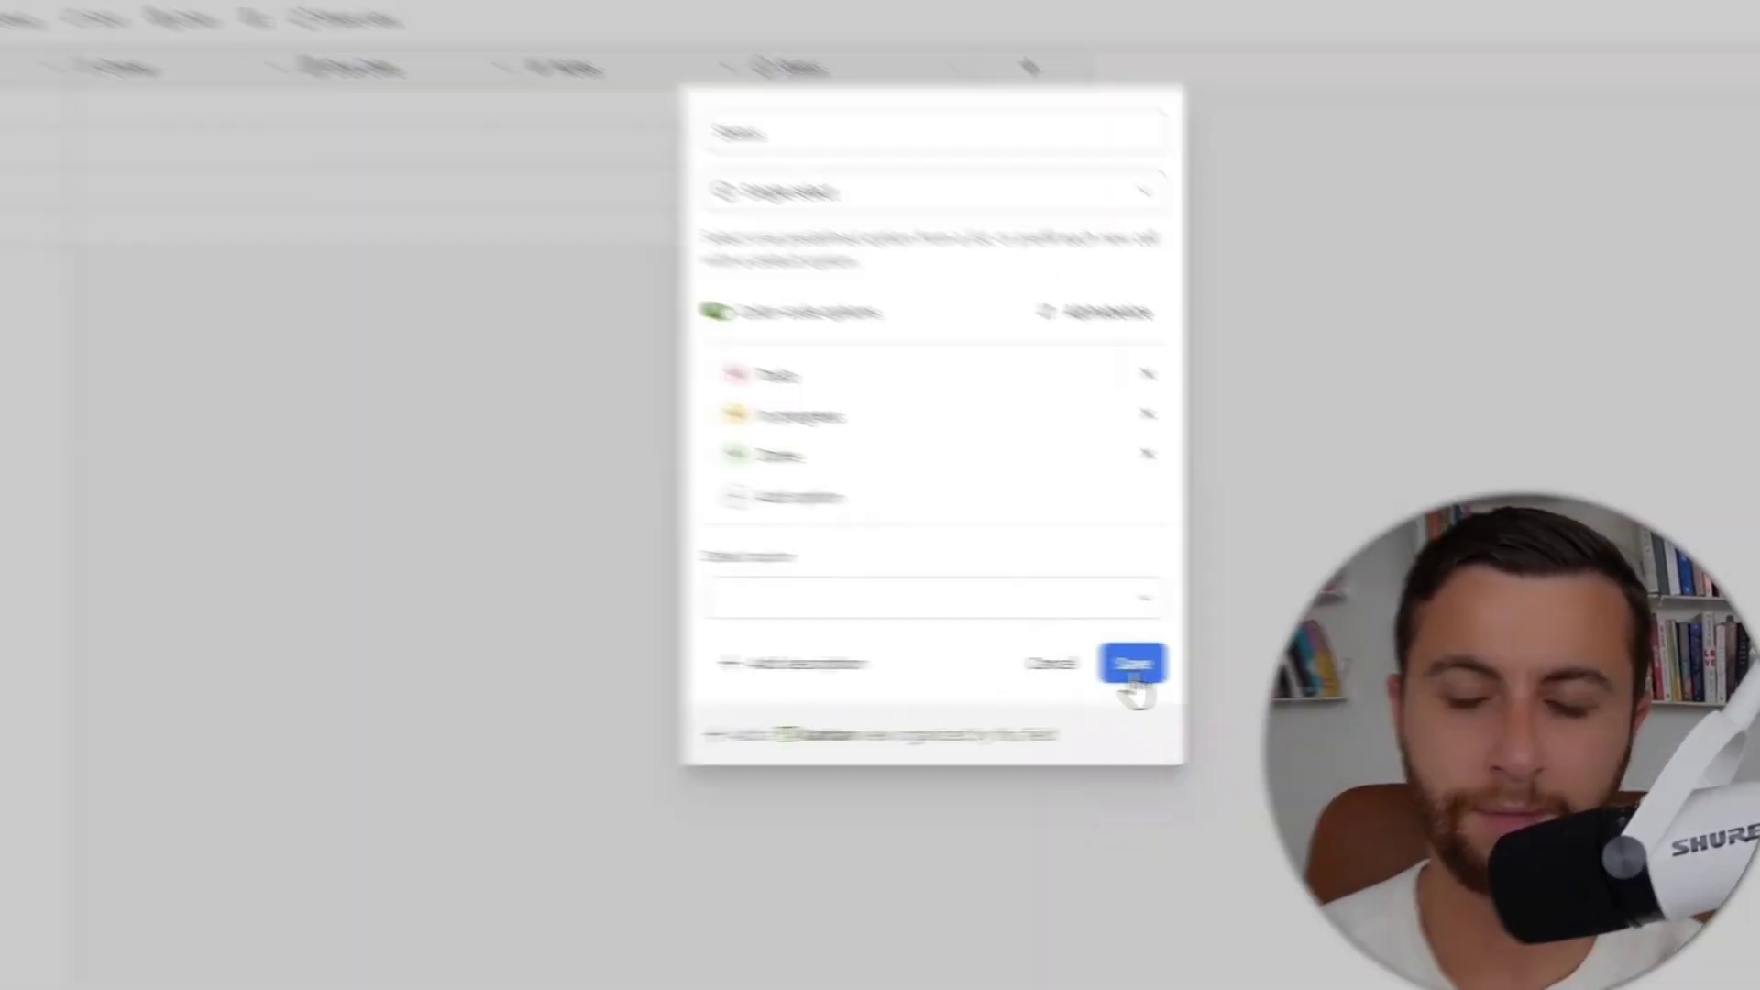
pyautogui.click(1078, 656)
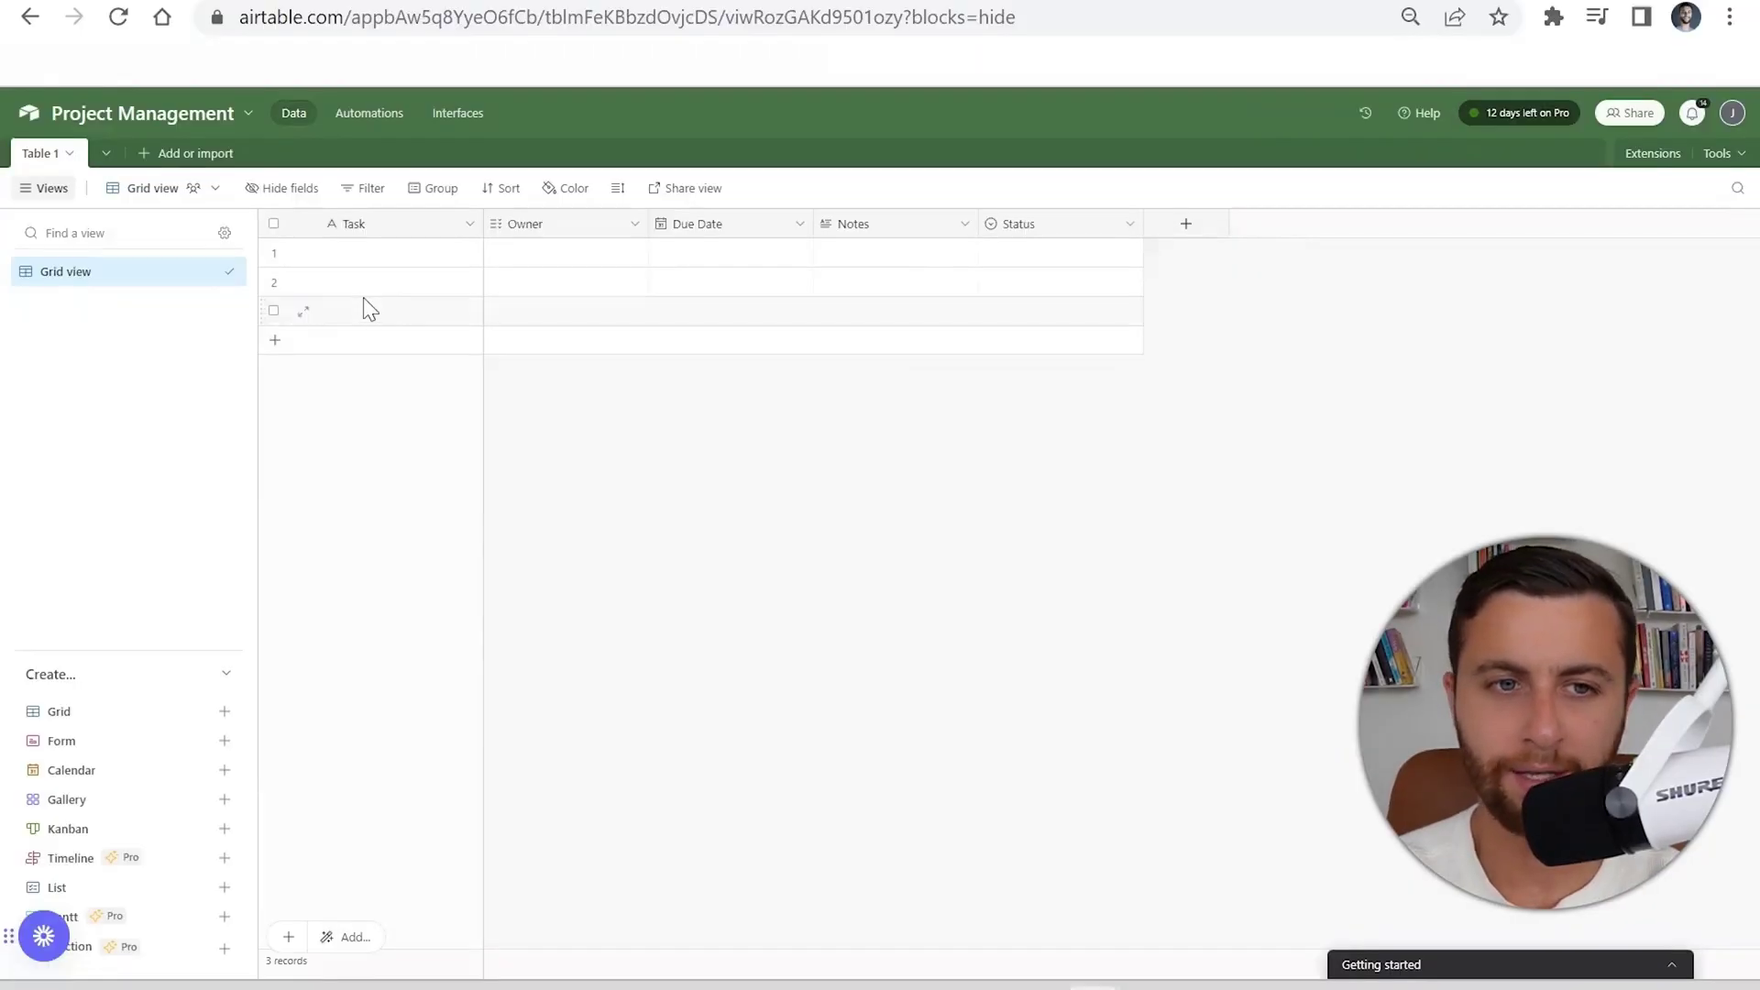
# Enter tasks Make Airtable Video, Complete YT editing, Hire new consultant, and Do an business review.
pyautogui.doubleClick(330, 250)
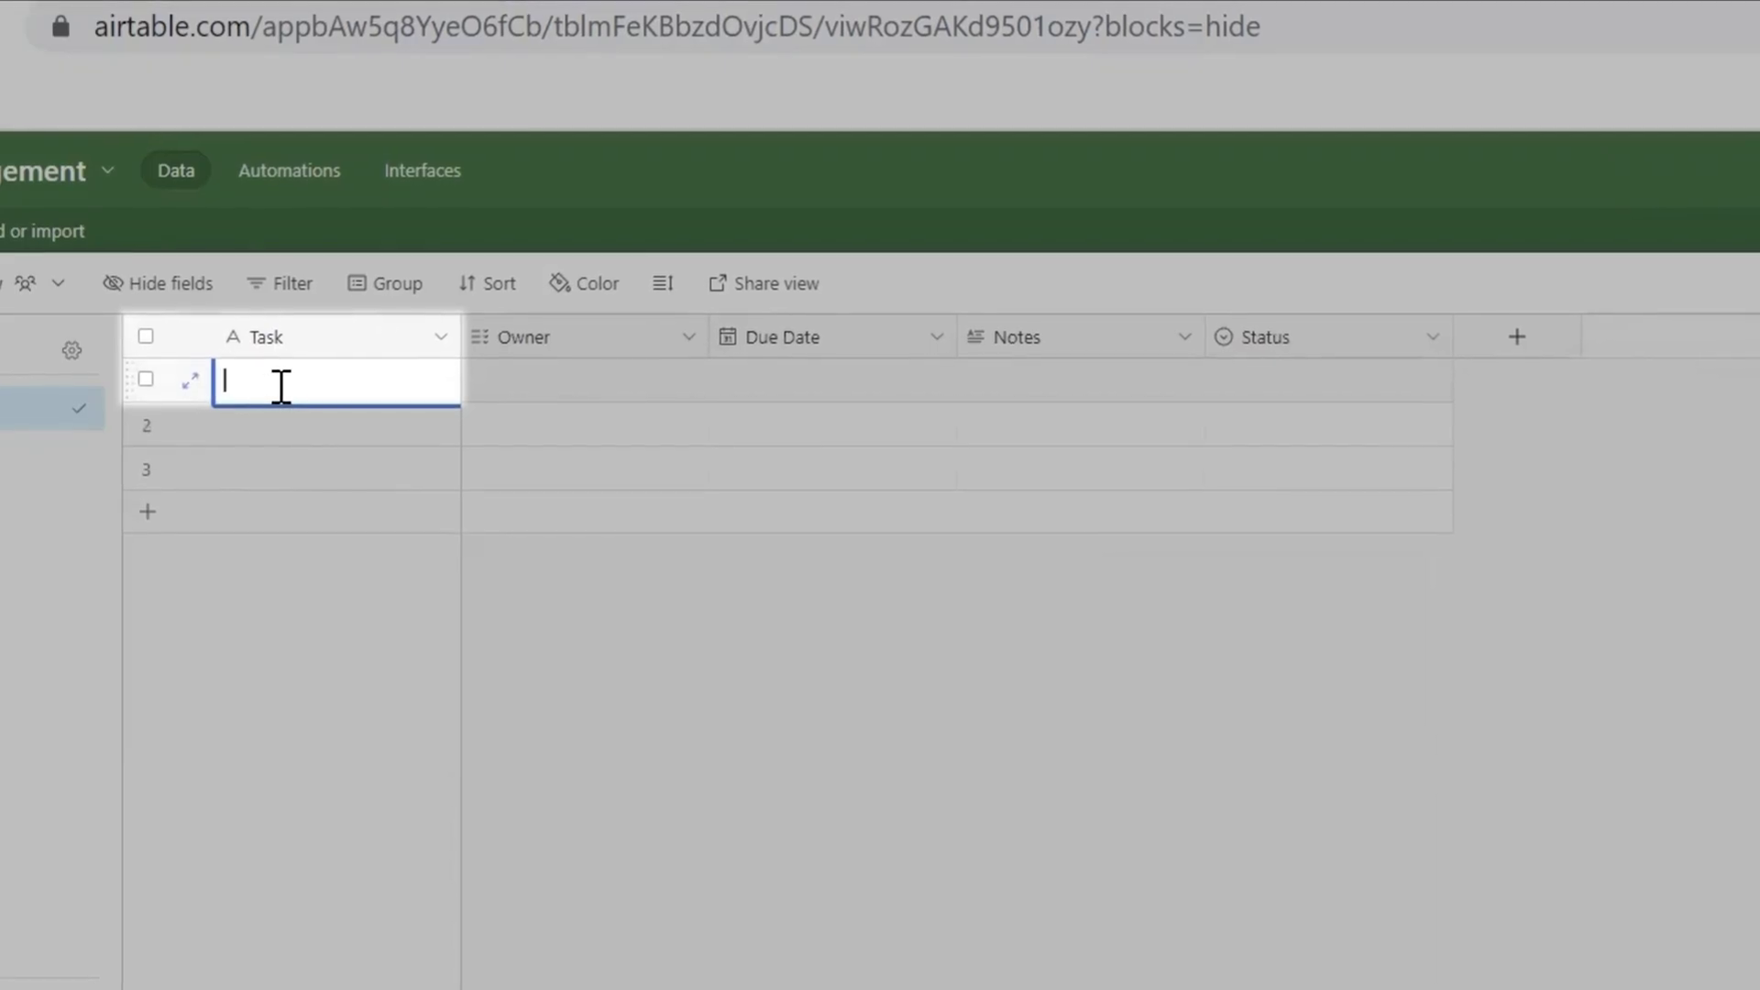
pyautogui.write('Make Airtable Video')
pyautogui.click(284, 429)
pyautogui.write('Complete YT ')
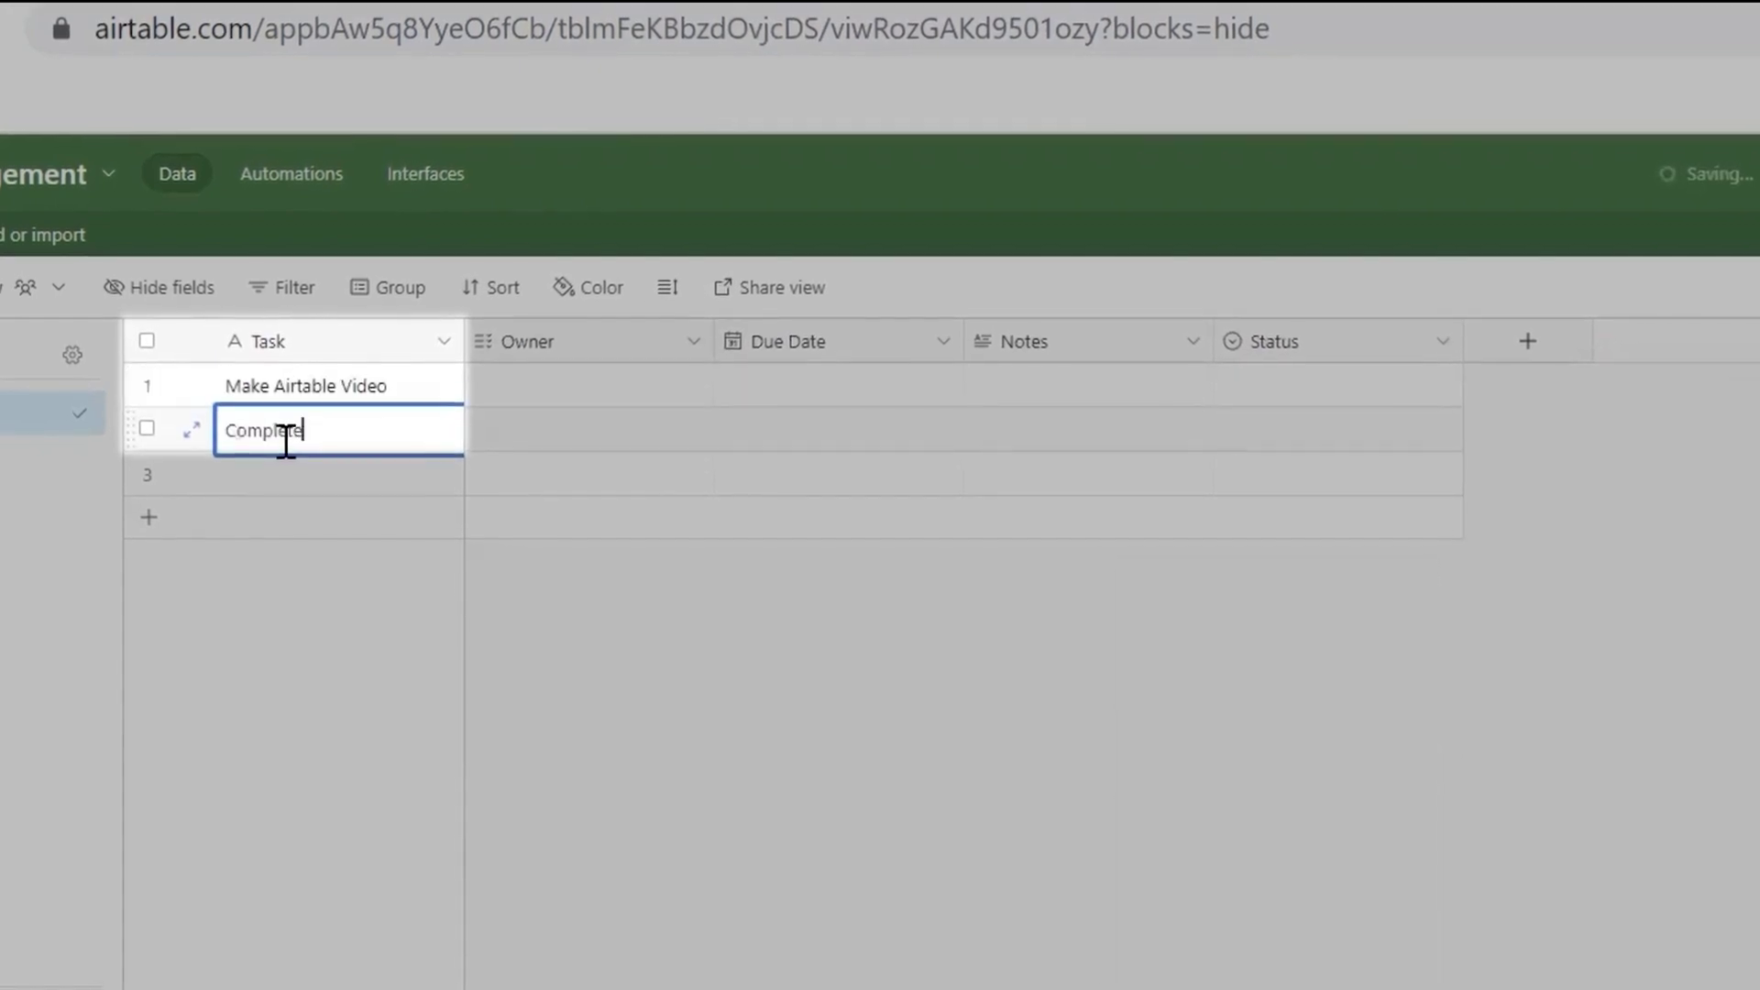
pyautogui.write('editing')
pyautogui.press('Return')
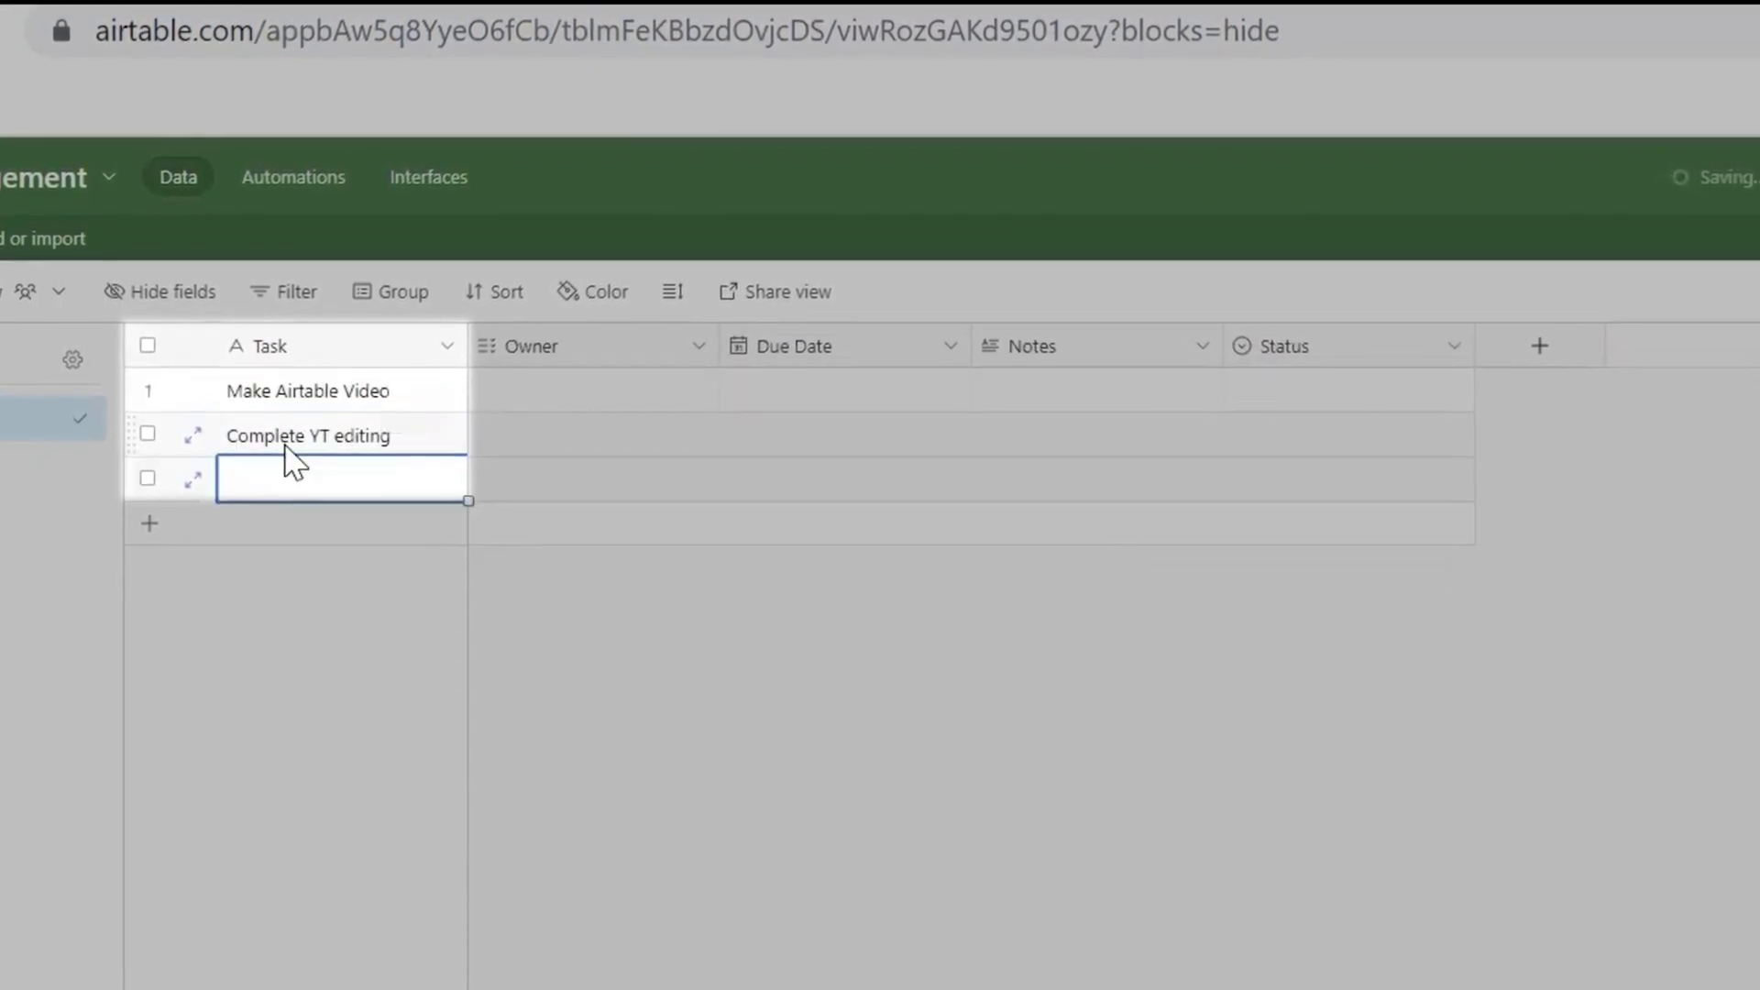
pyautogui.write('Hire new consultan')
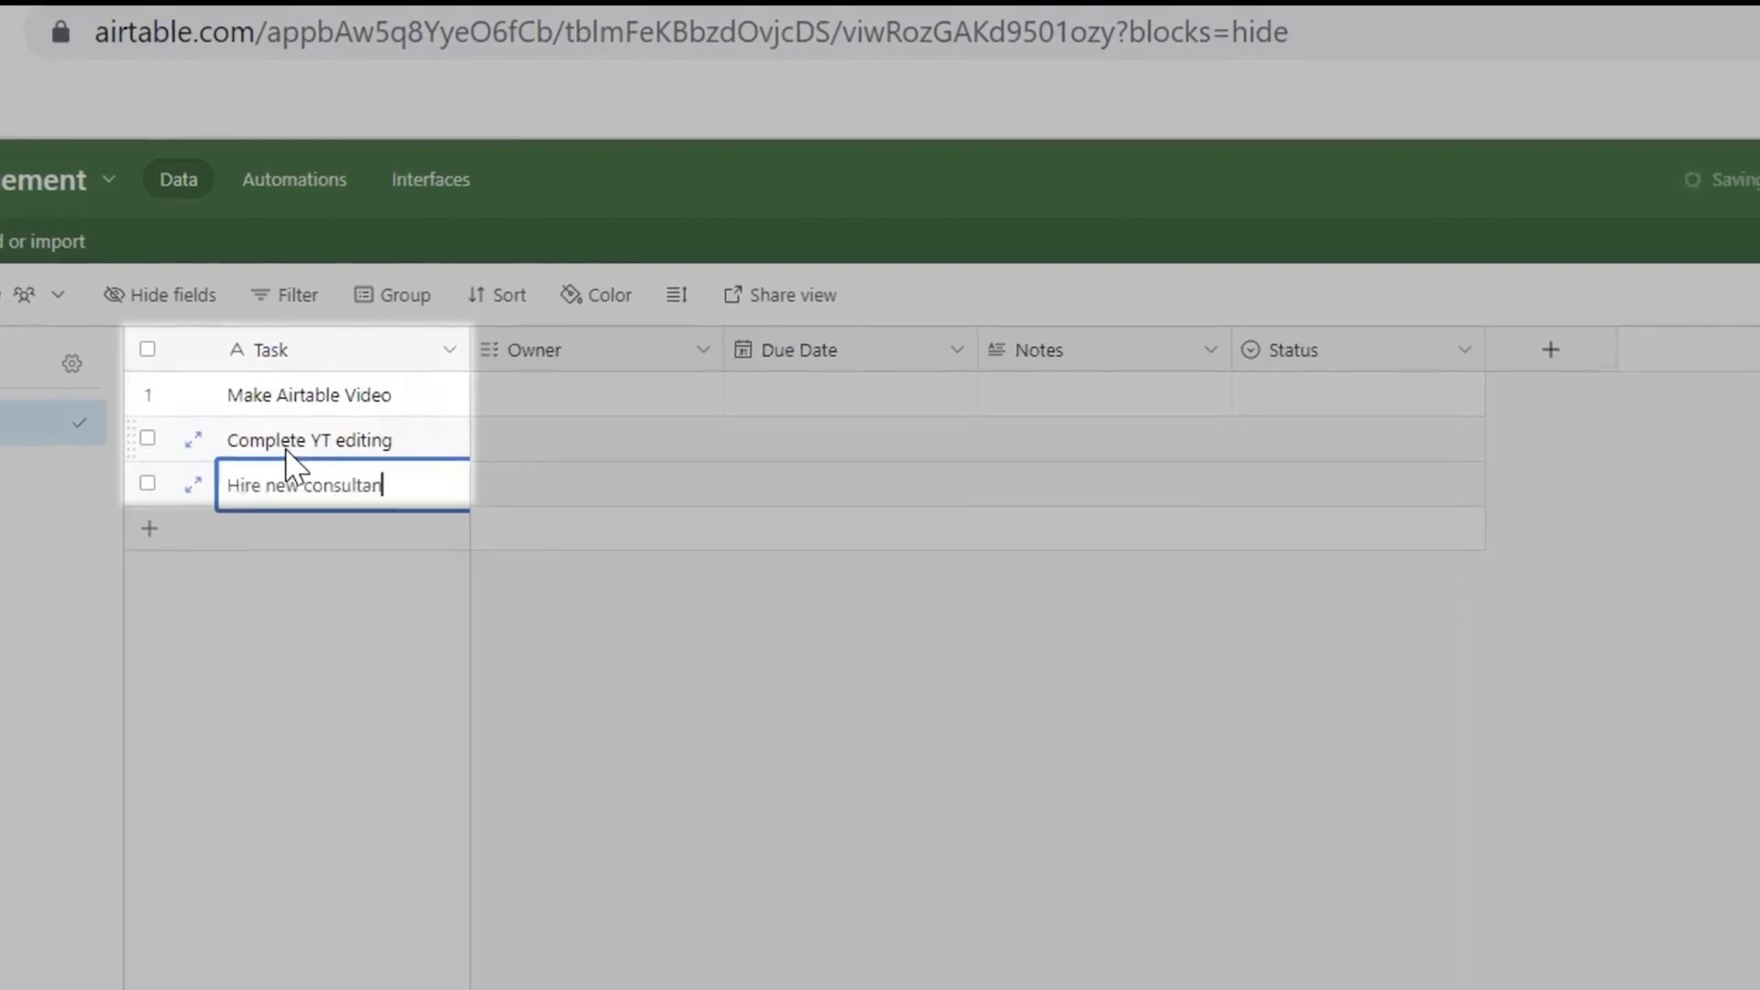
pyautogui.write('t')
pyautogui.click(227, 529)
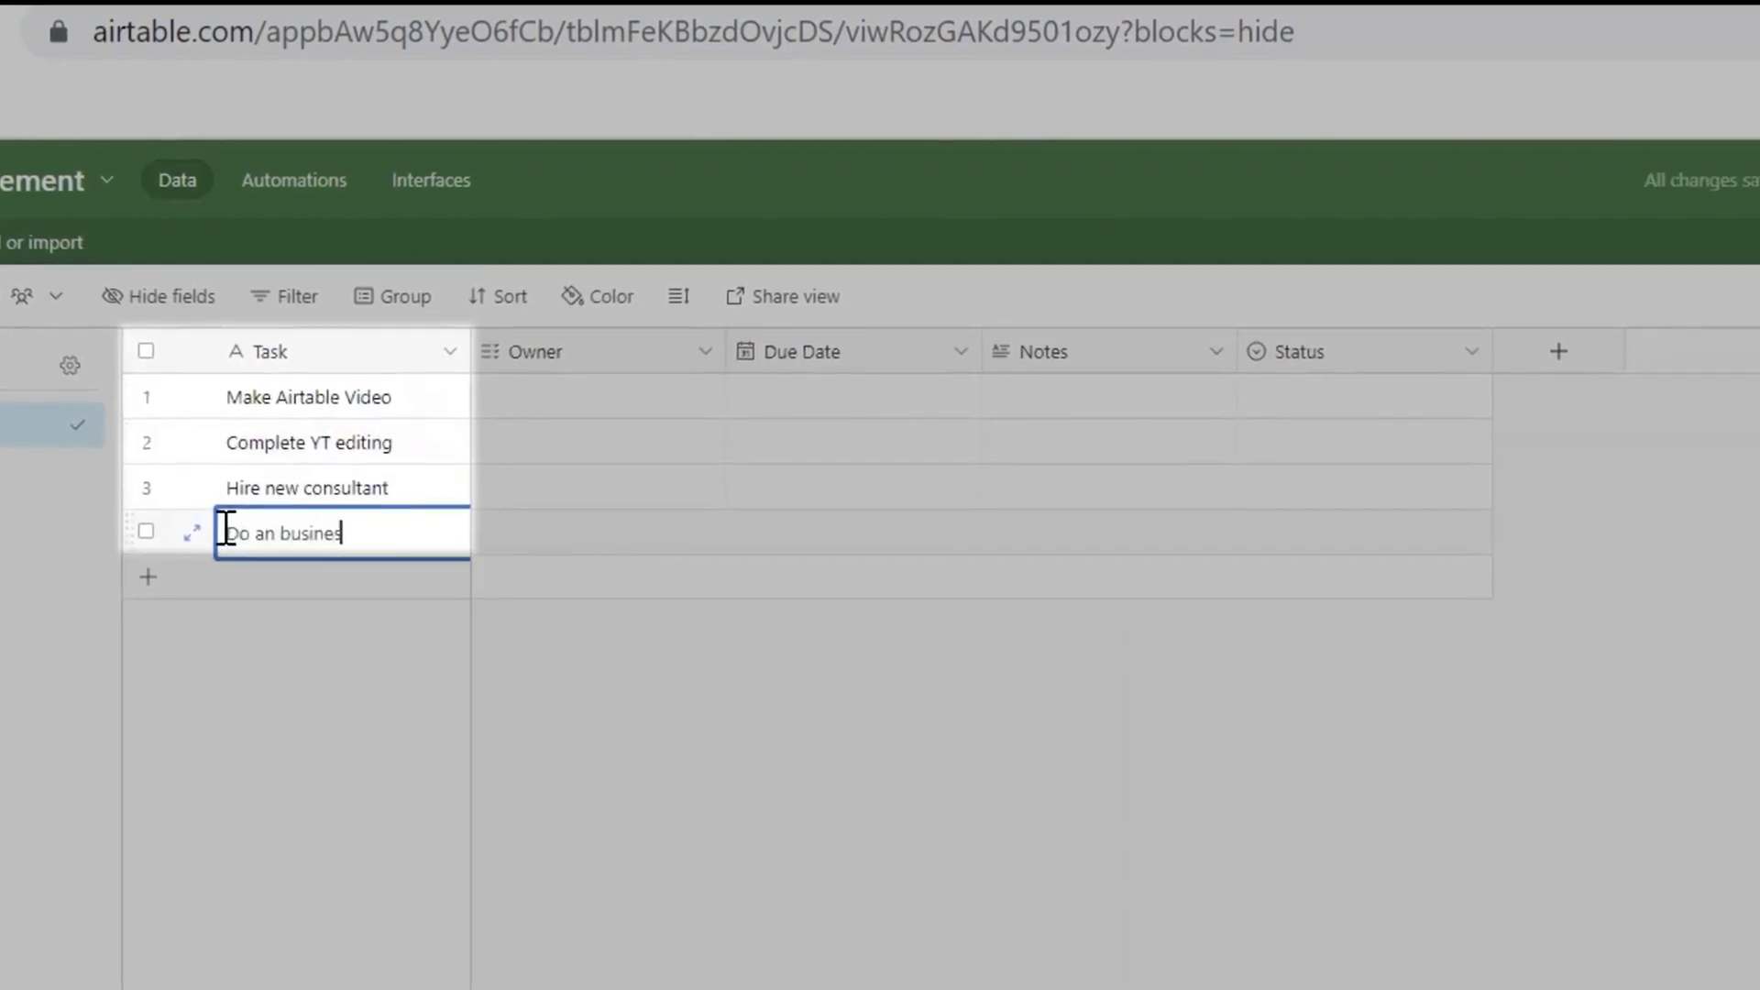
pyautogui.write('Do an business re')
pyautogui.write('view')
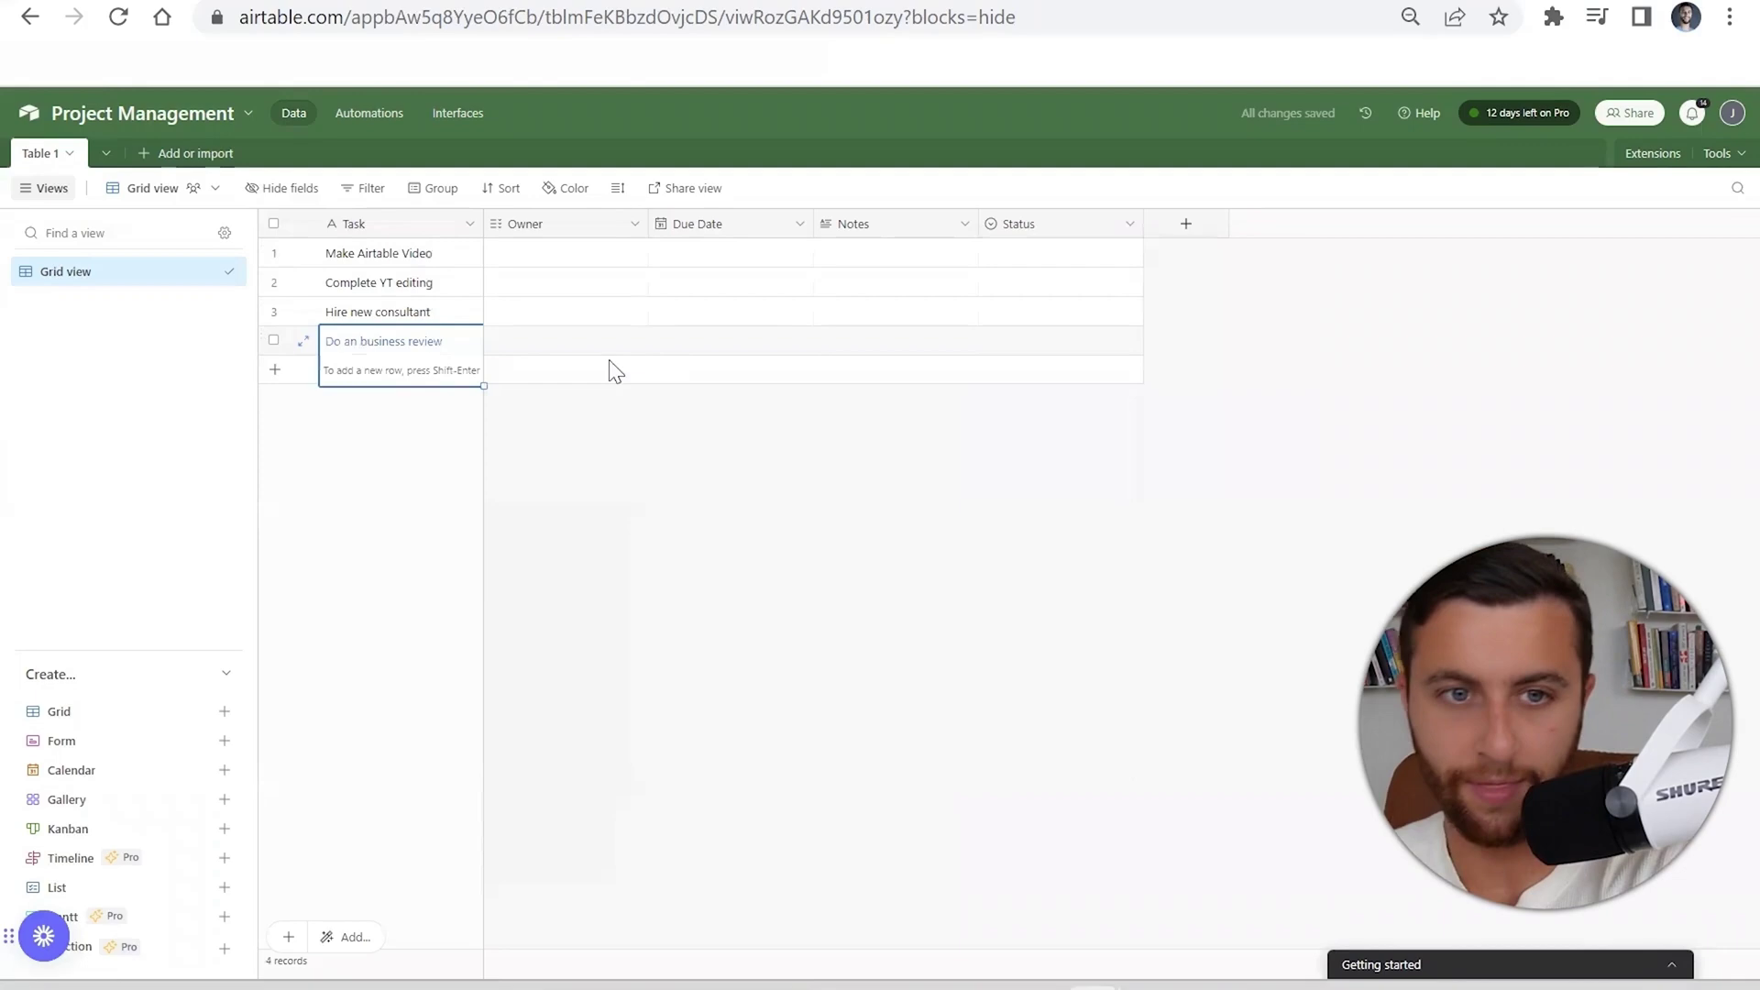
# Assign an owner to each of the four tasks from the Owner dropdowns.
pyautogui.click(512, 257)
pyautogui.click(511, 255)
pyautogui.click(518, 316)
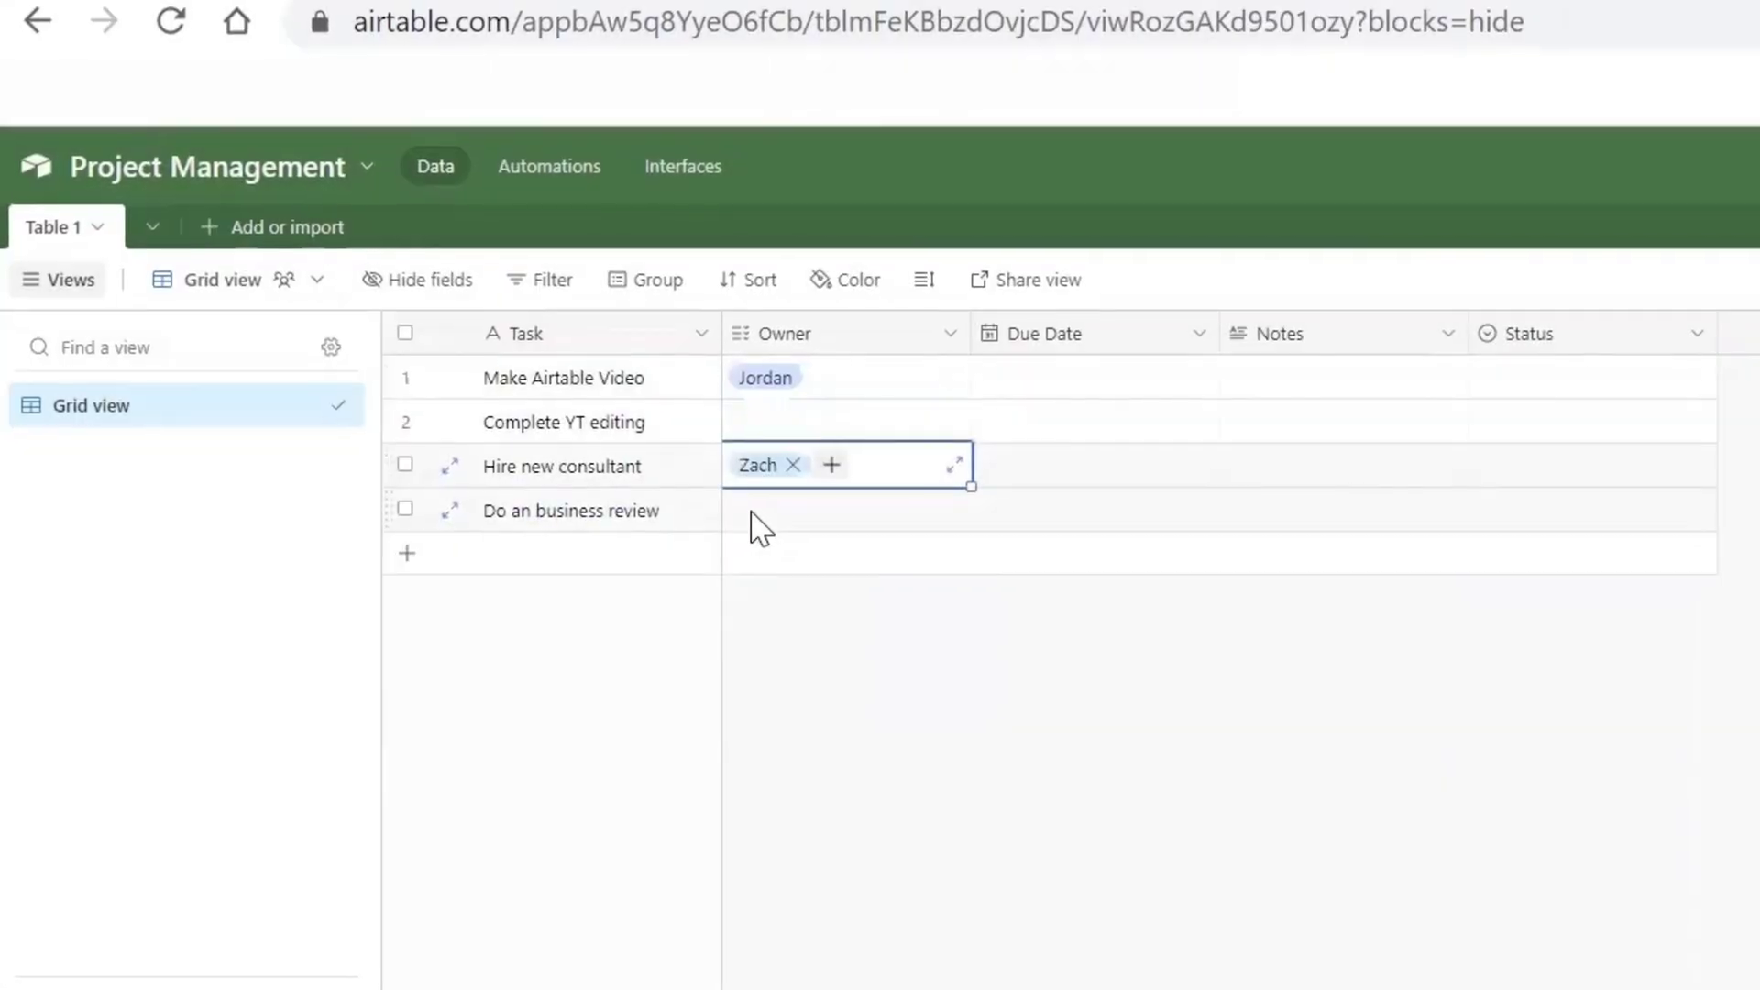
pyautogui.click(500, 346)
pyautogui.click(741, 510)
pyautogui.click(774, 749)
pyautogui.click(741, 421)
pyautogui.click(742, 422)
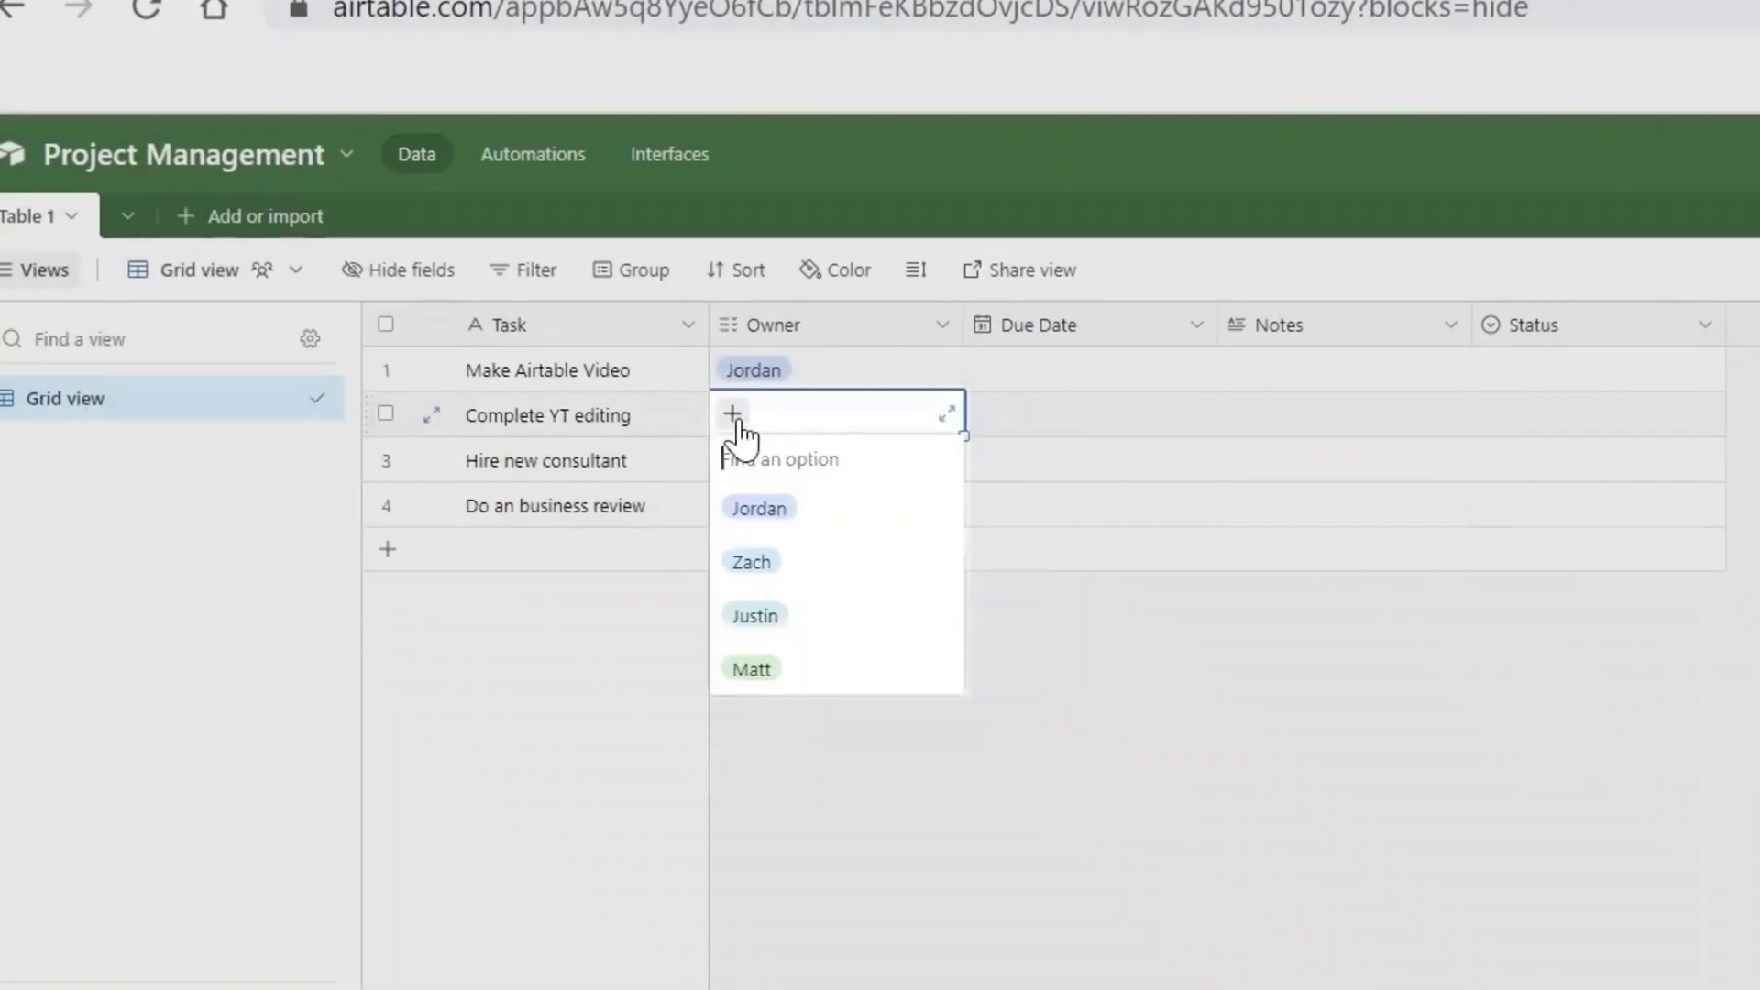
pyautogui.click(766, 622)
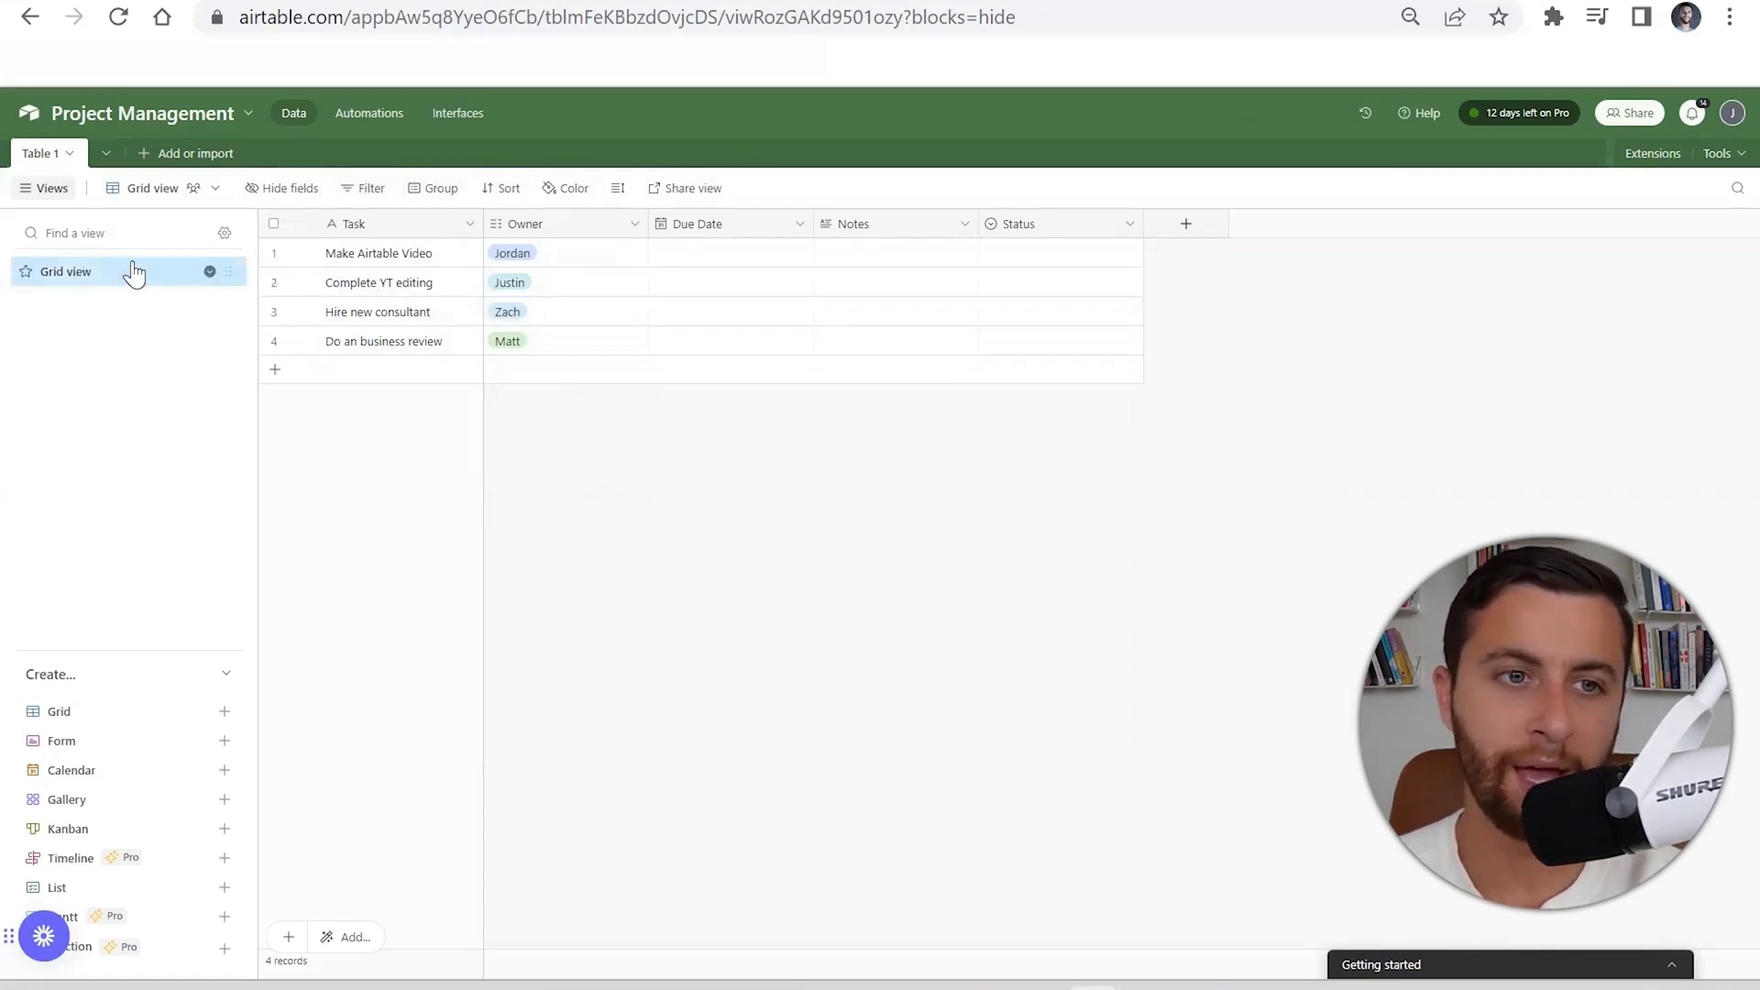
# Rename the Grid view to 'Master View'.
pyautogui.doubleClick(94, 272)
pyautogui.write('Master V')
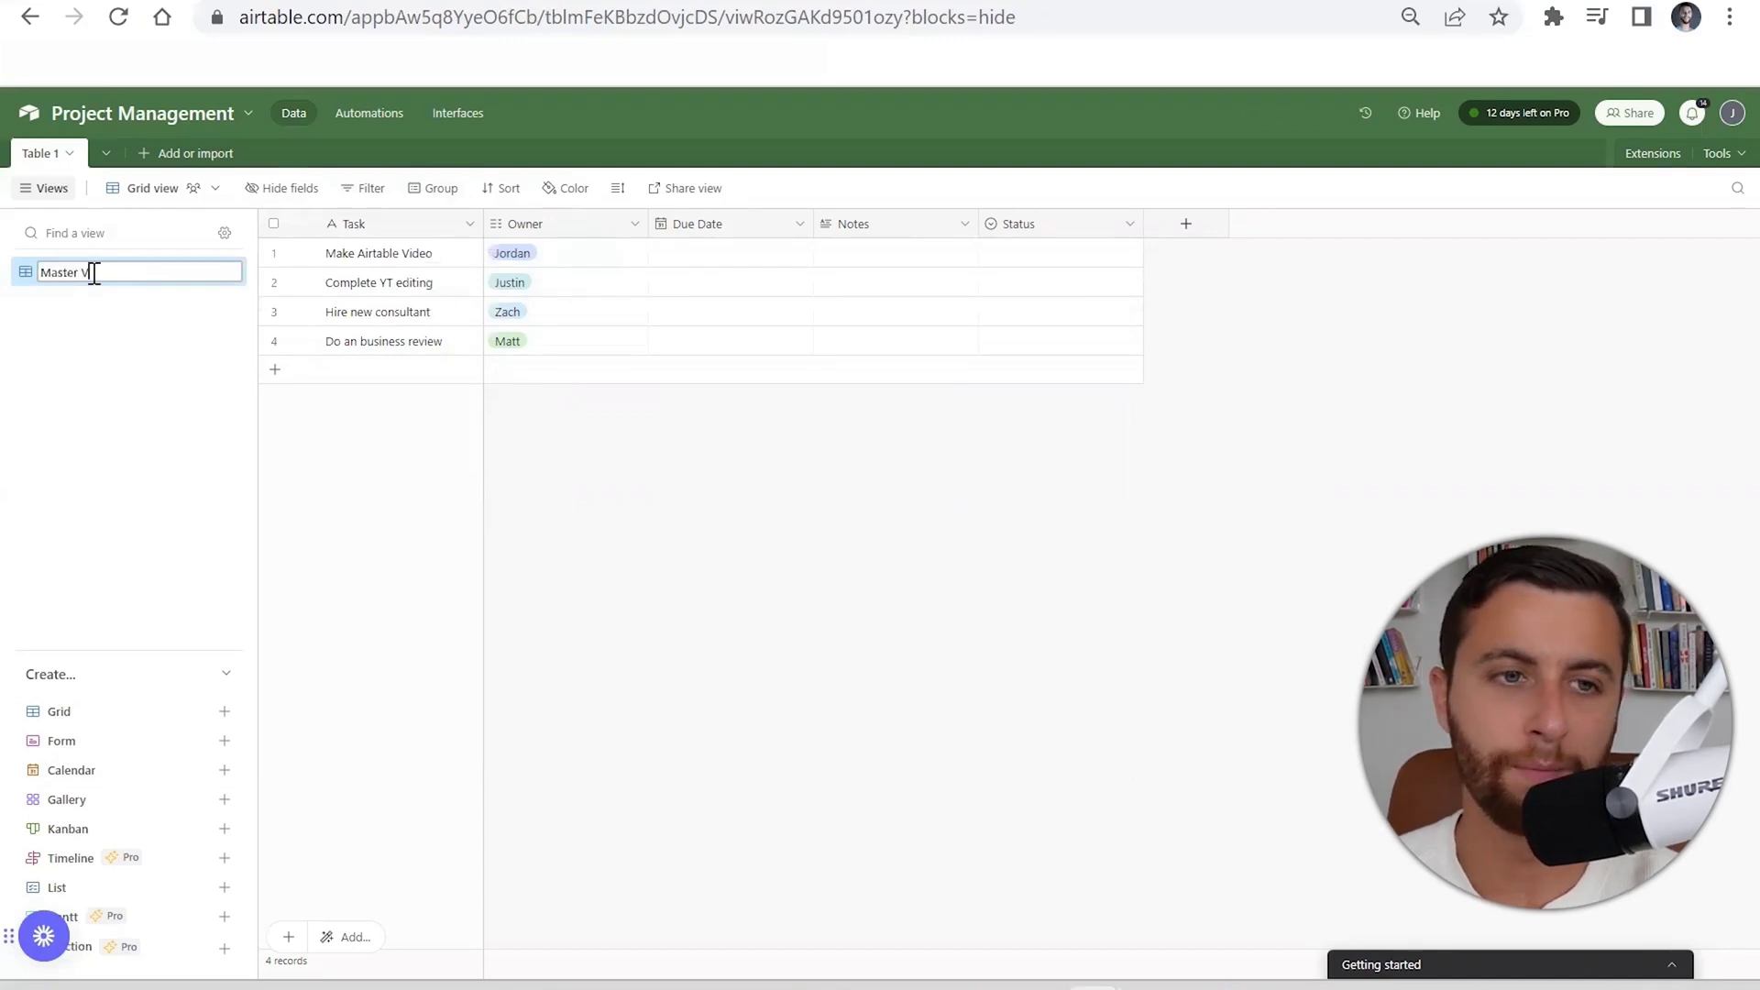
pyautogui.write('iew')
pyautogui.press('Return')
pyautogui.click(437, 330)
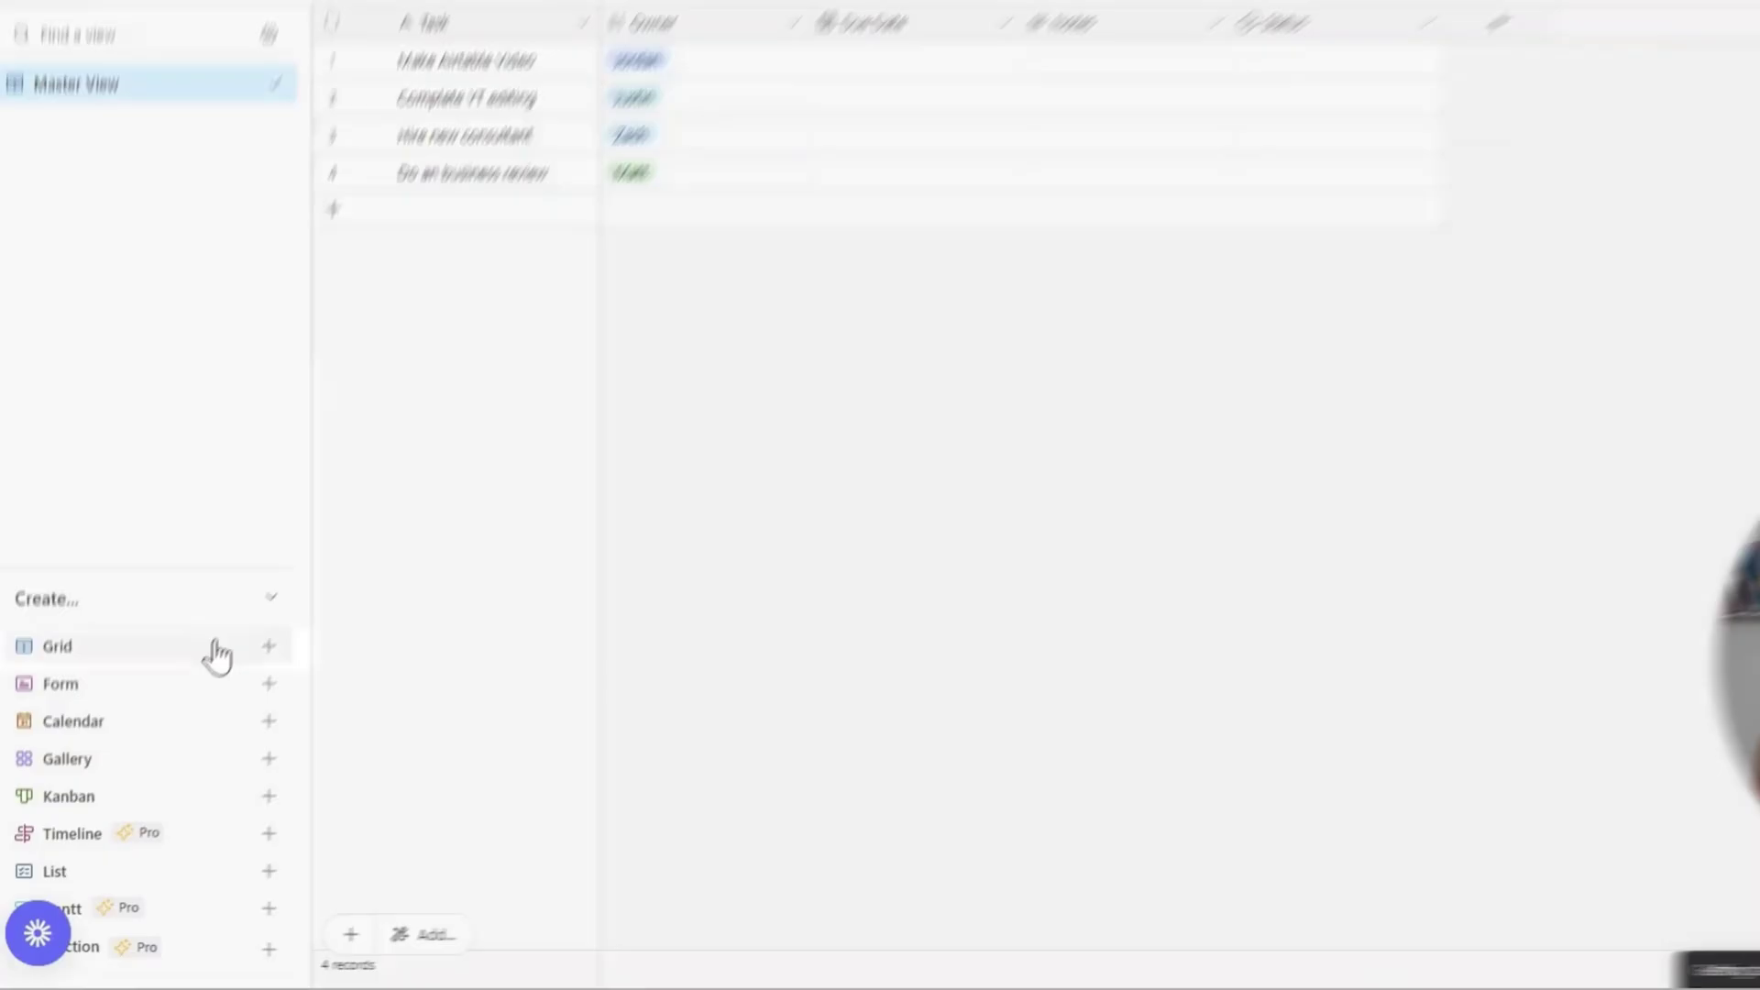
# Create a new grid view named after one owner, filtered to Owner is exactly that owner.
pyautogui.click(169, 714)
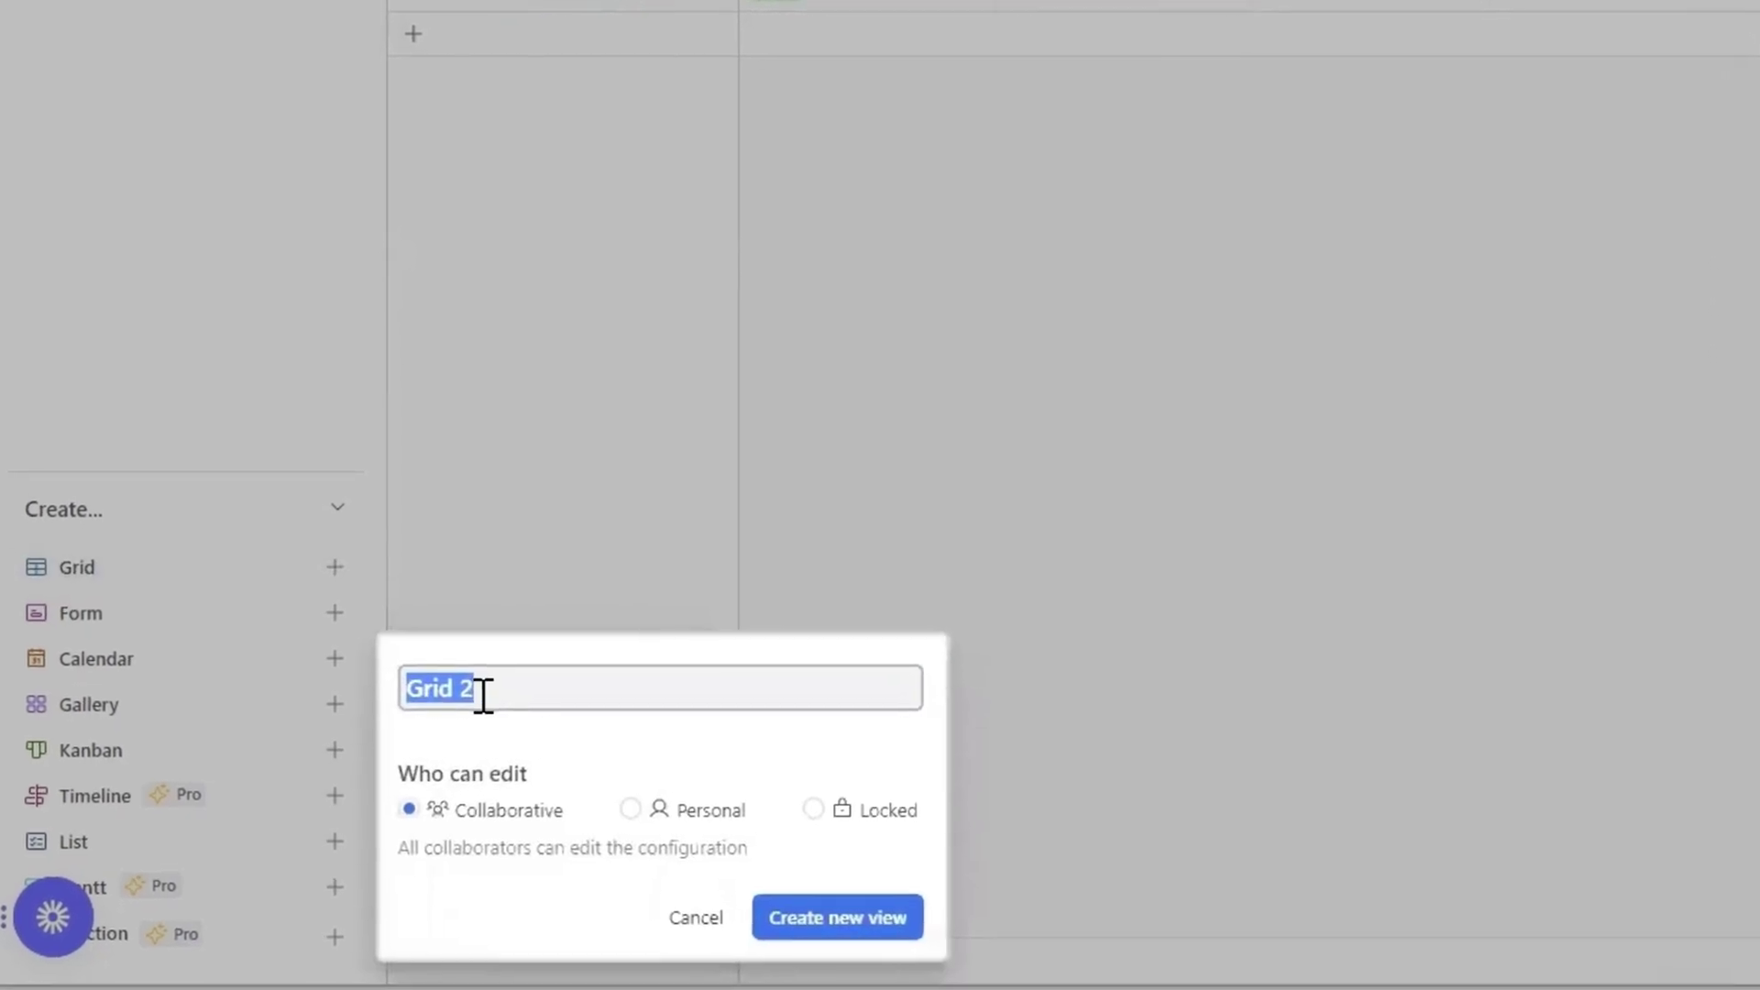
pyautogui.write("Jordan's View")
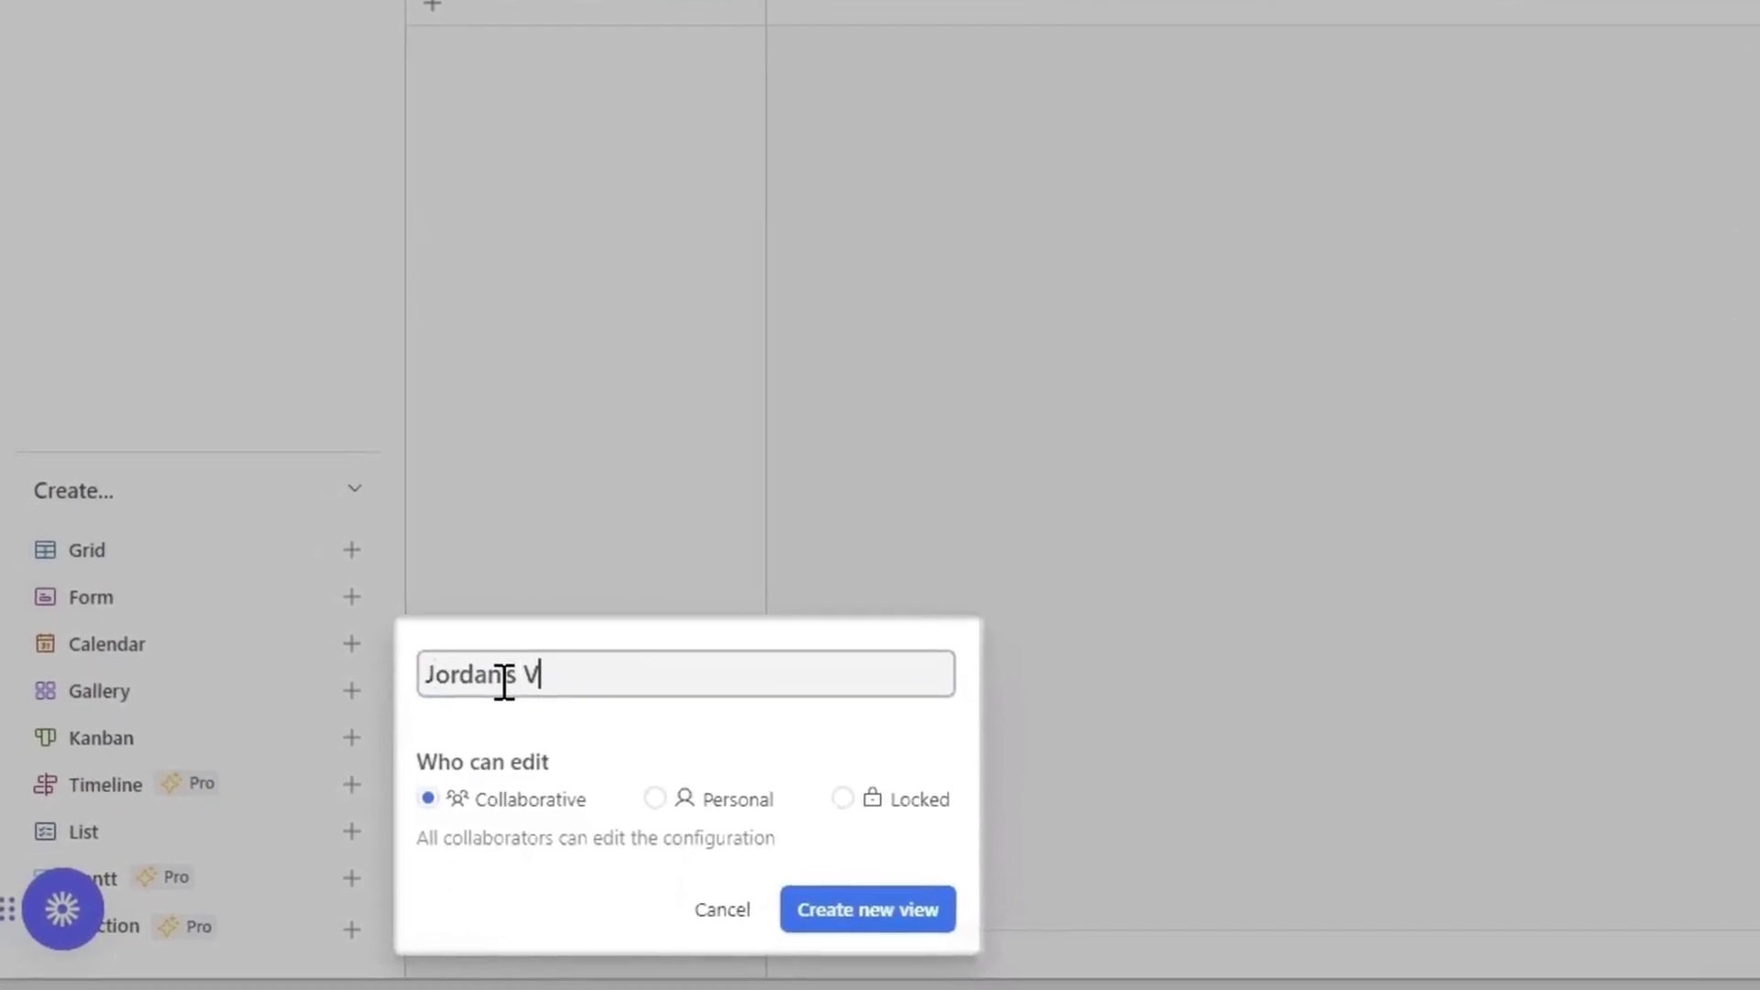
pyautogui.press('Return')
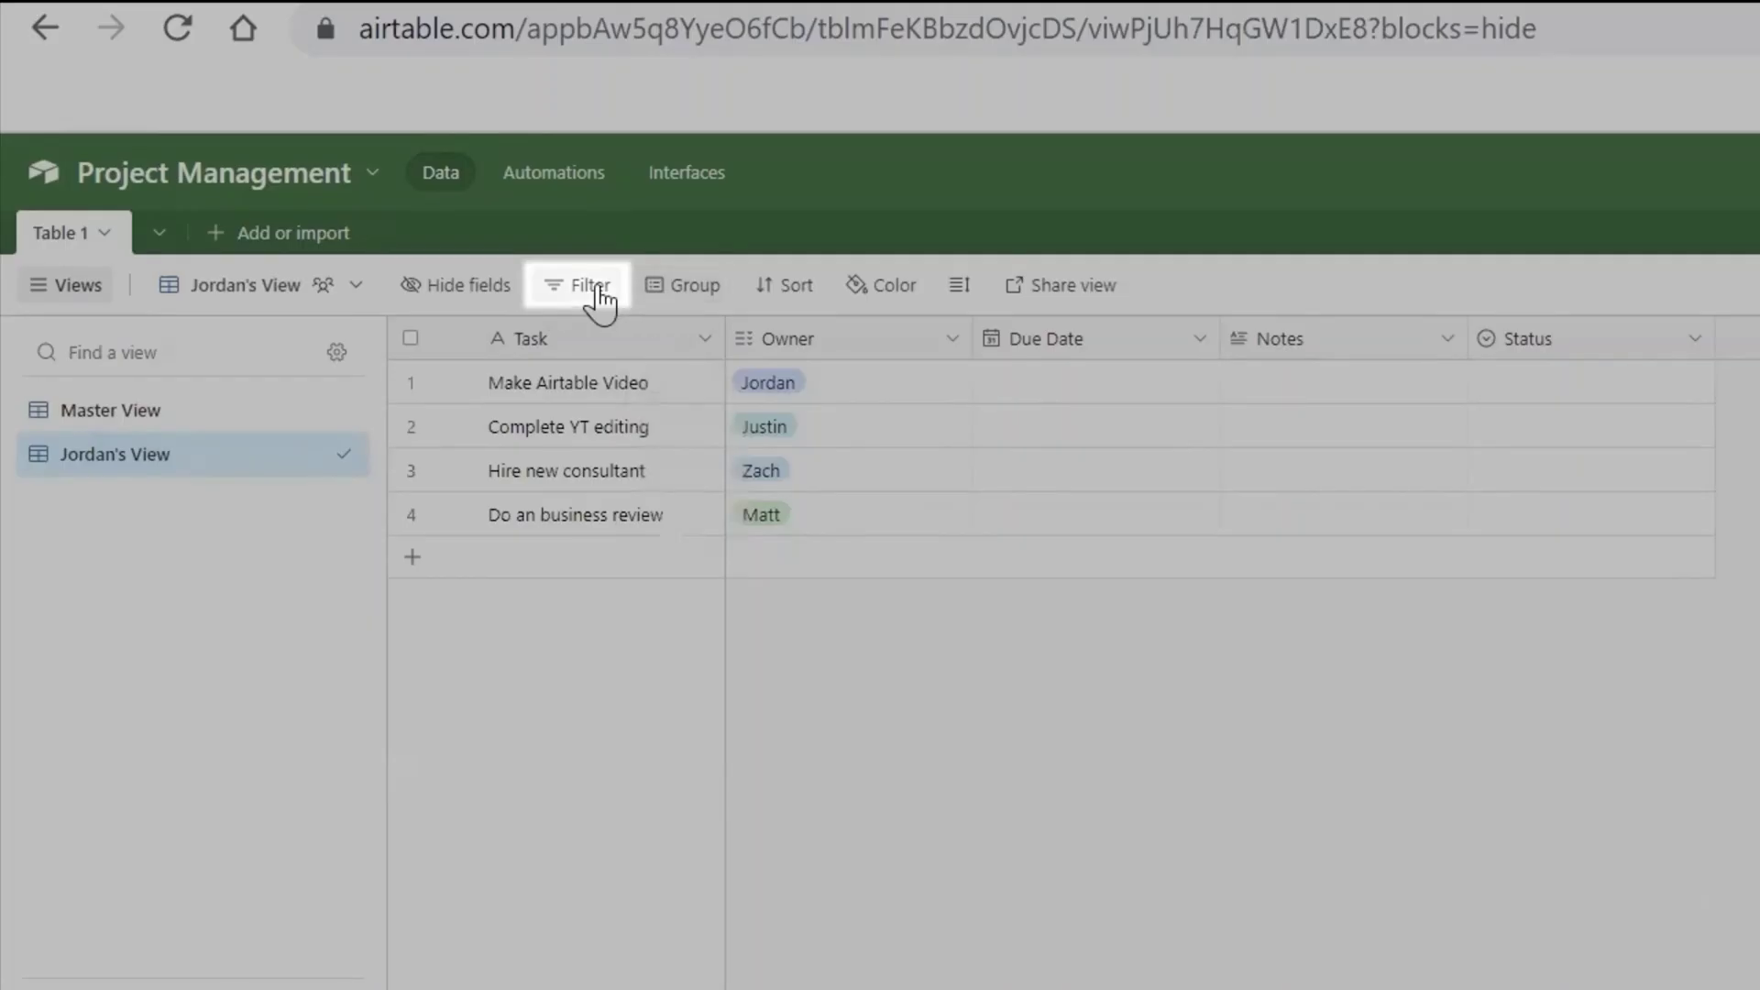
pyautogui.click(596, 288)
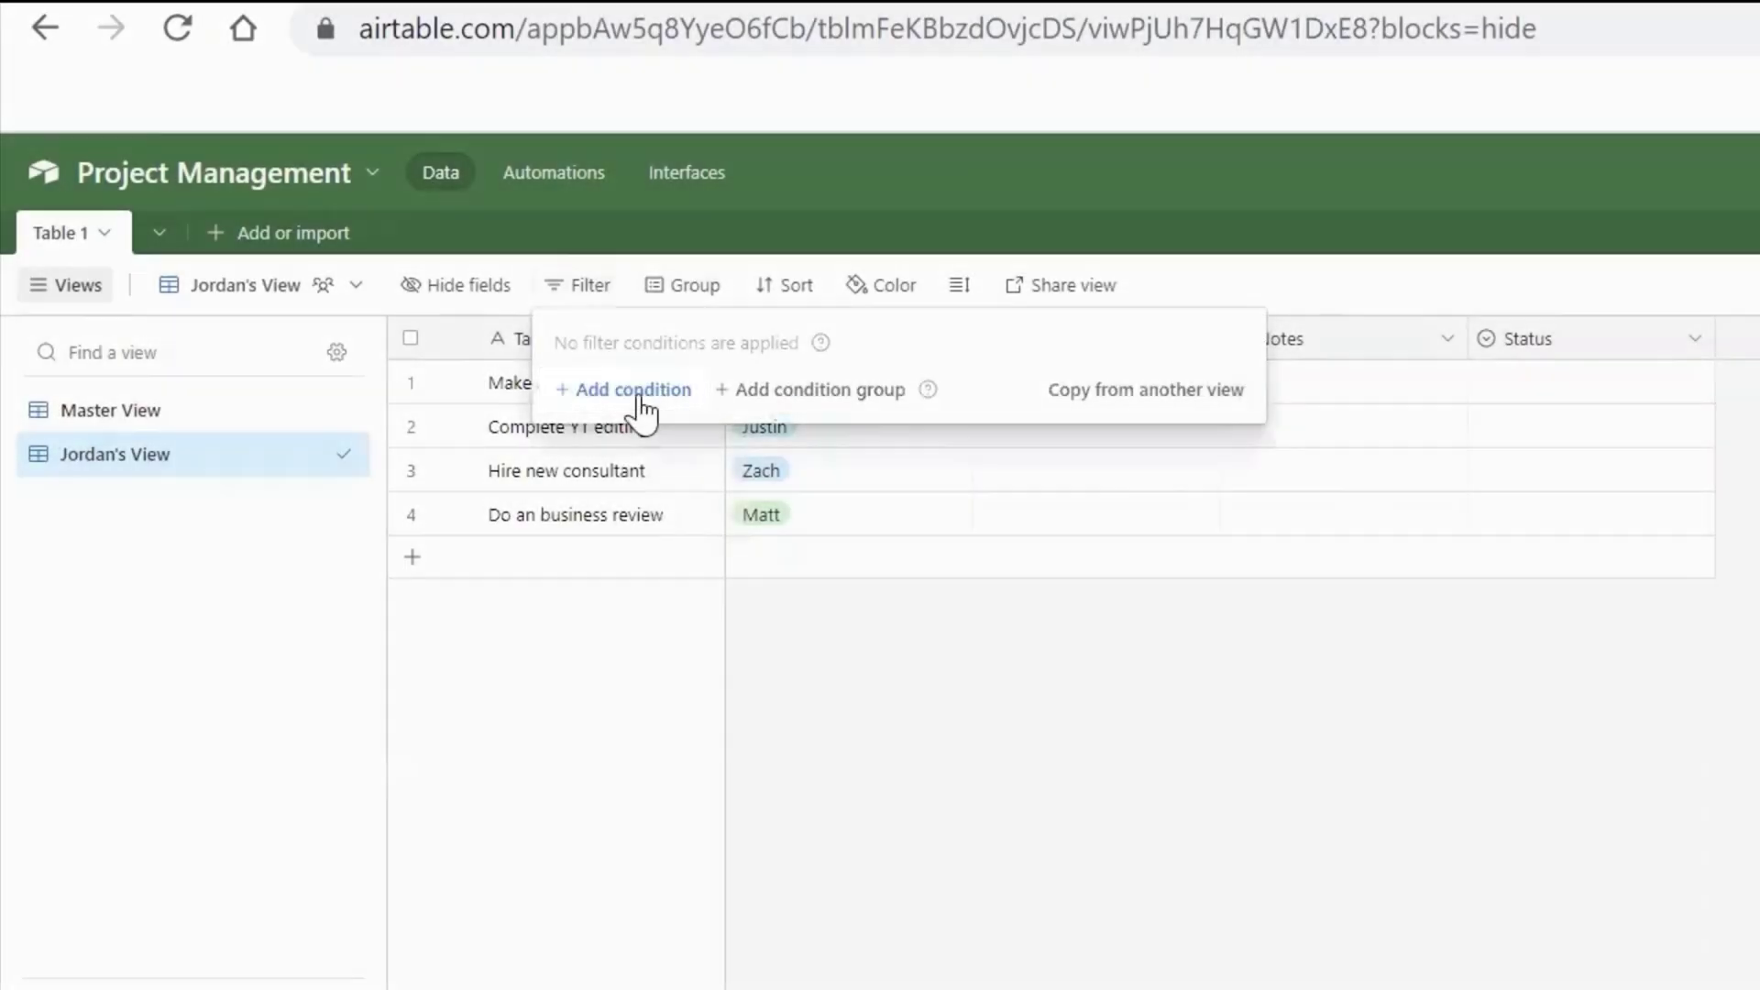
pyautogui.click(653, 394)
pyautogui.click(733, 394)
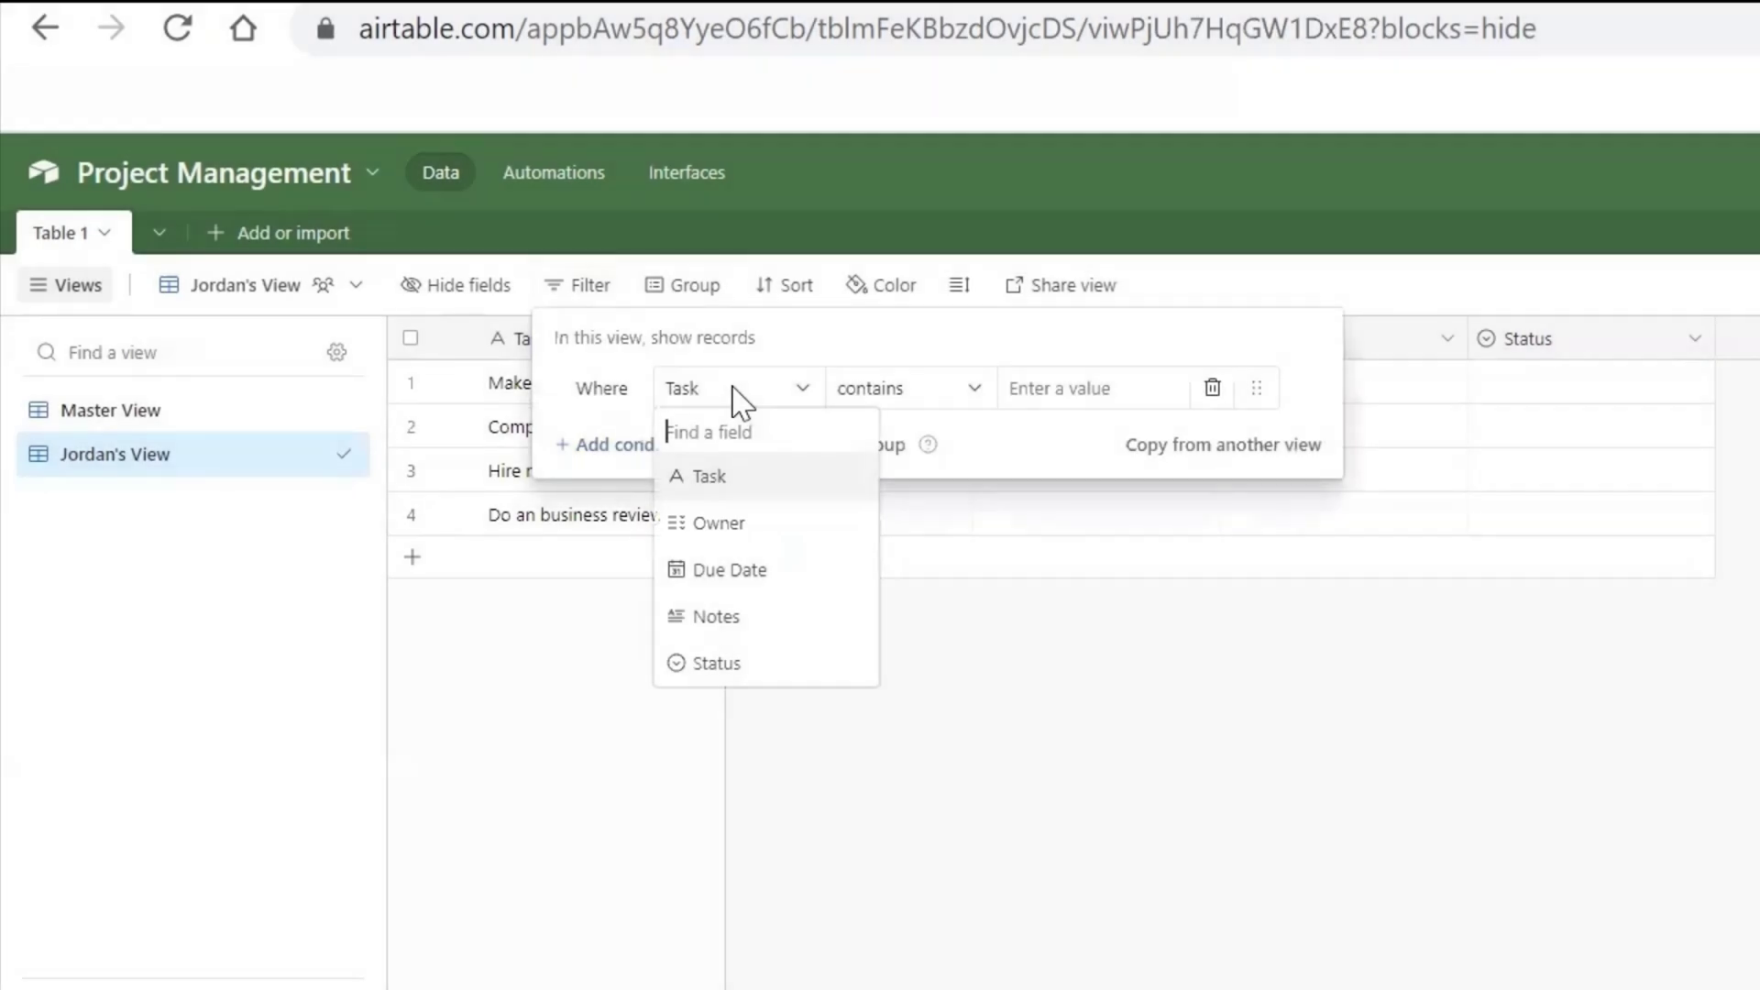
pyautogui.click(719, 522)
pyautogui.click(904, 388)
pyautogui.click(1009, 576)
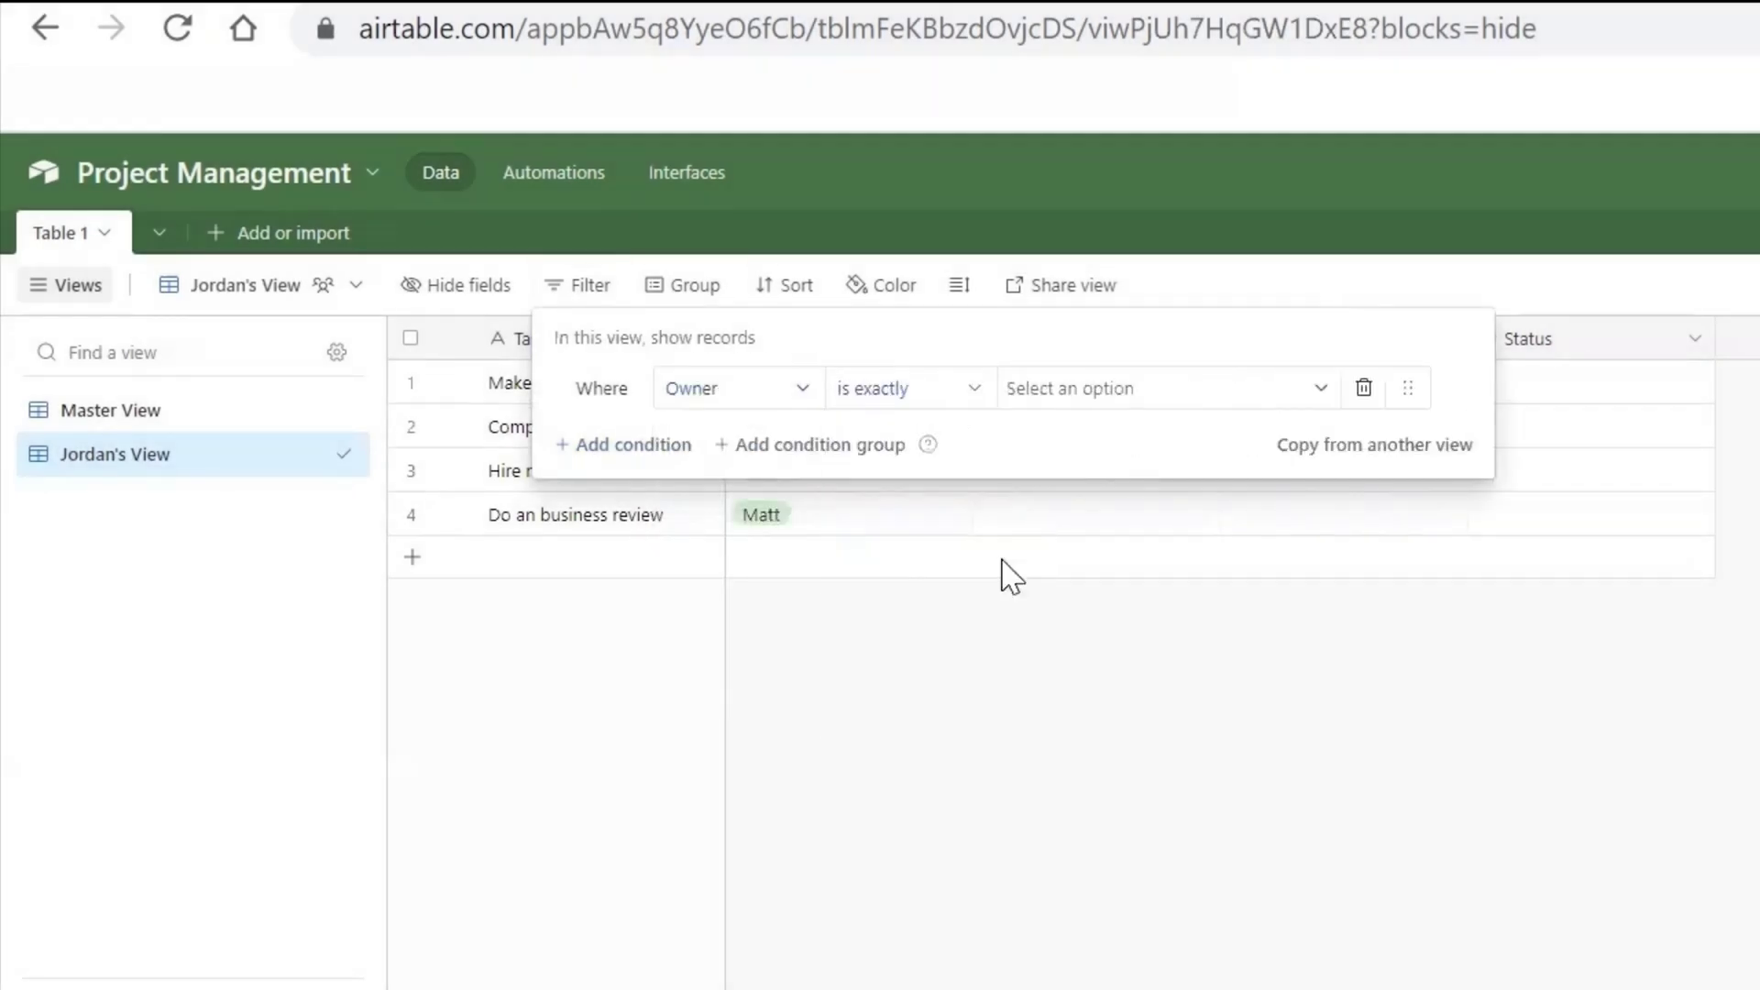
pyautogui.click(1116, 394)
pyautogui.click(1076, 534)
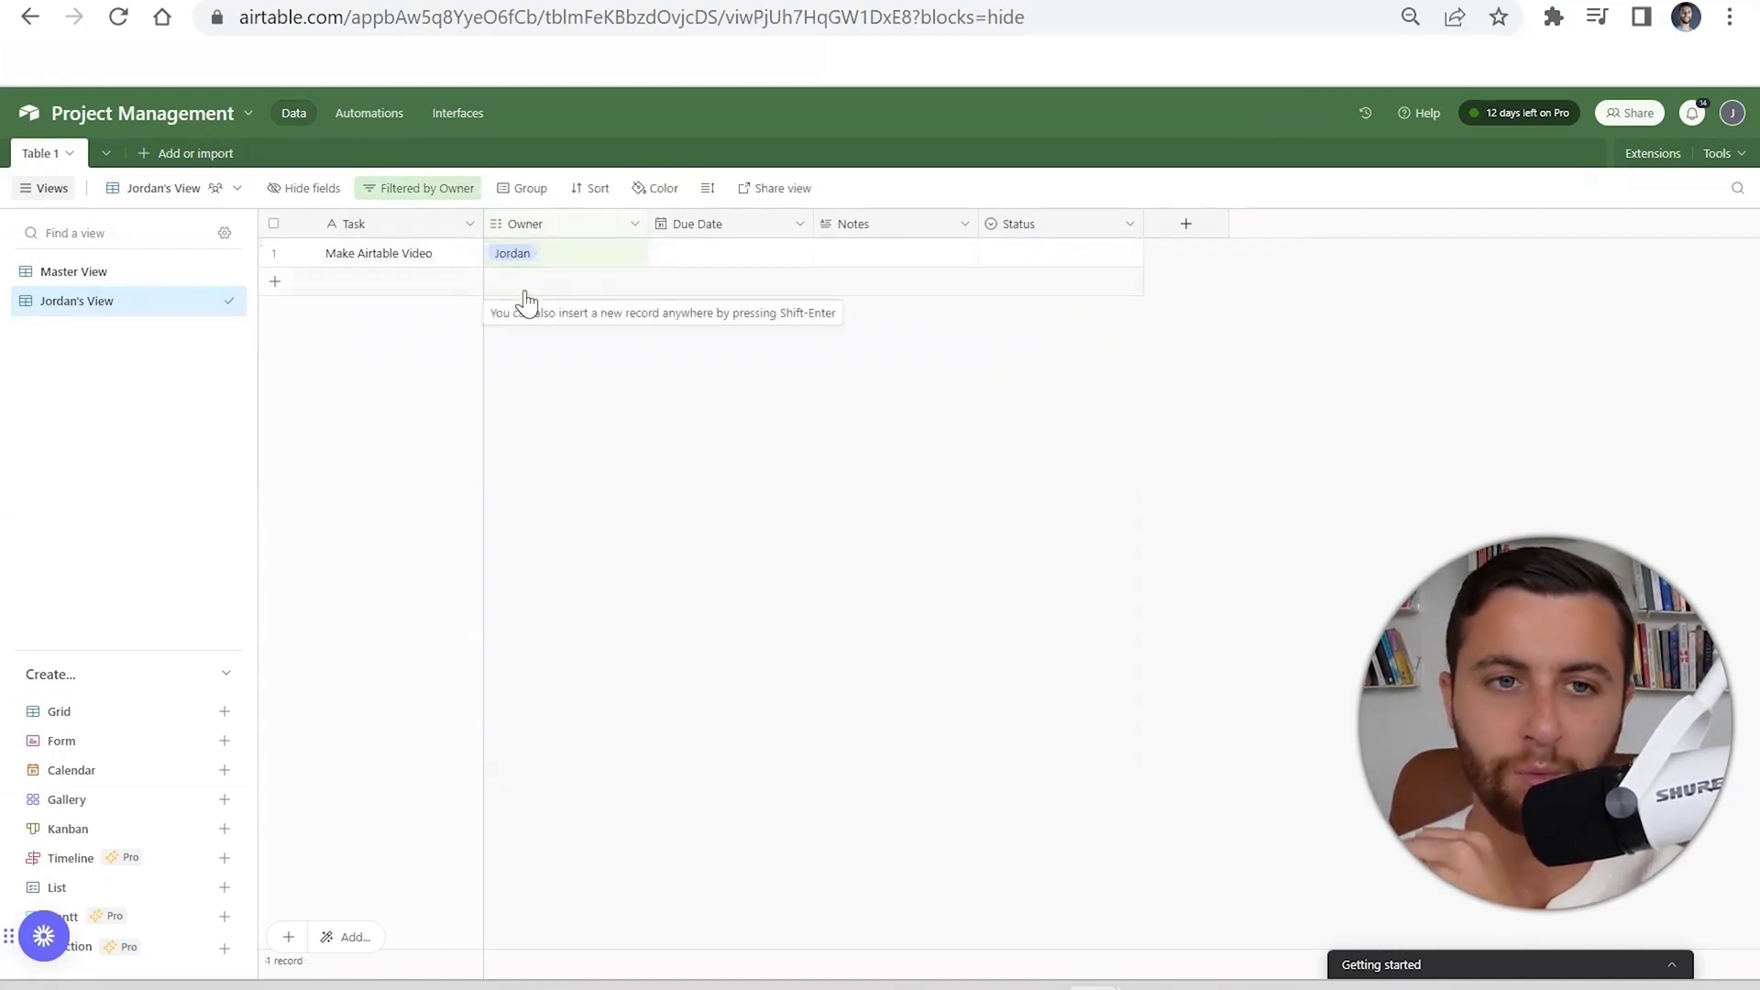
# In Master View, set Make Airtable Video's due date to 5/12/2023.
pyautogui.click(175, 272)
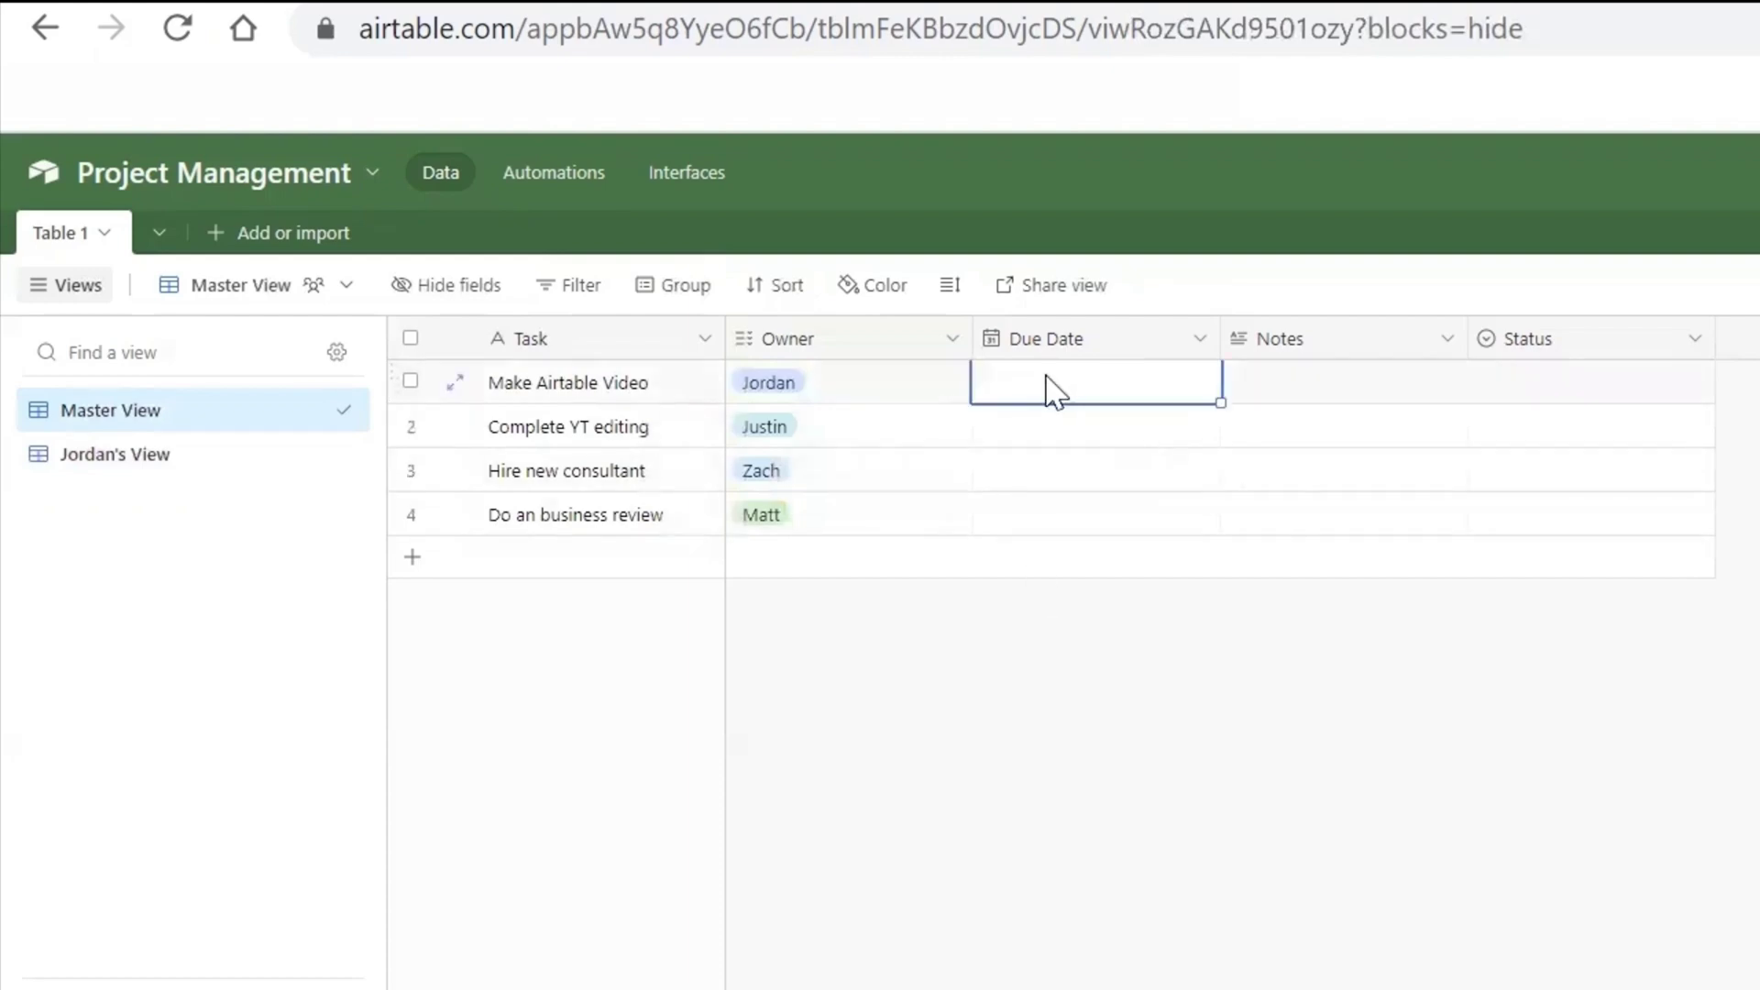
pyautogui.click(1050, 381)
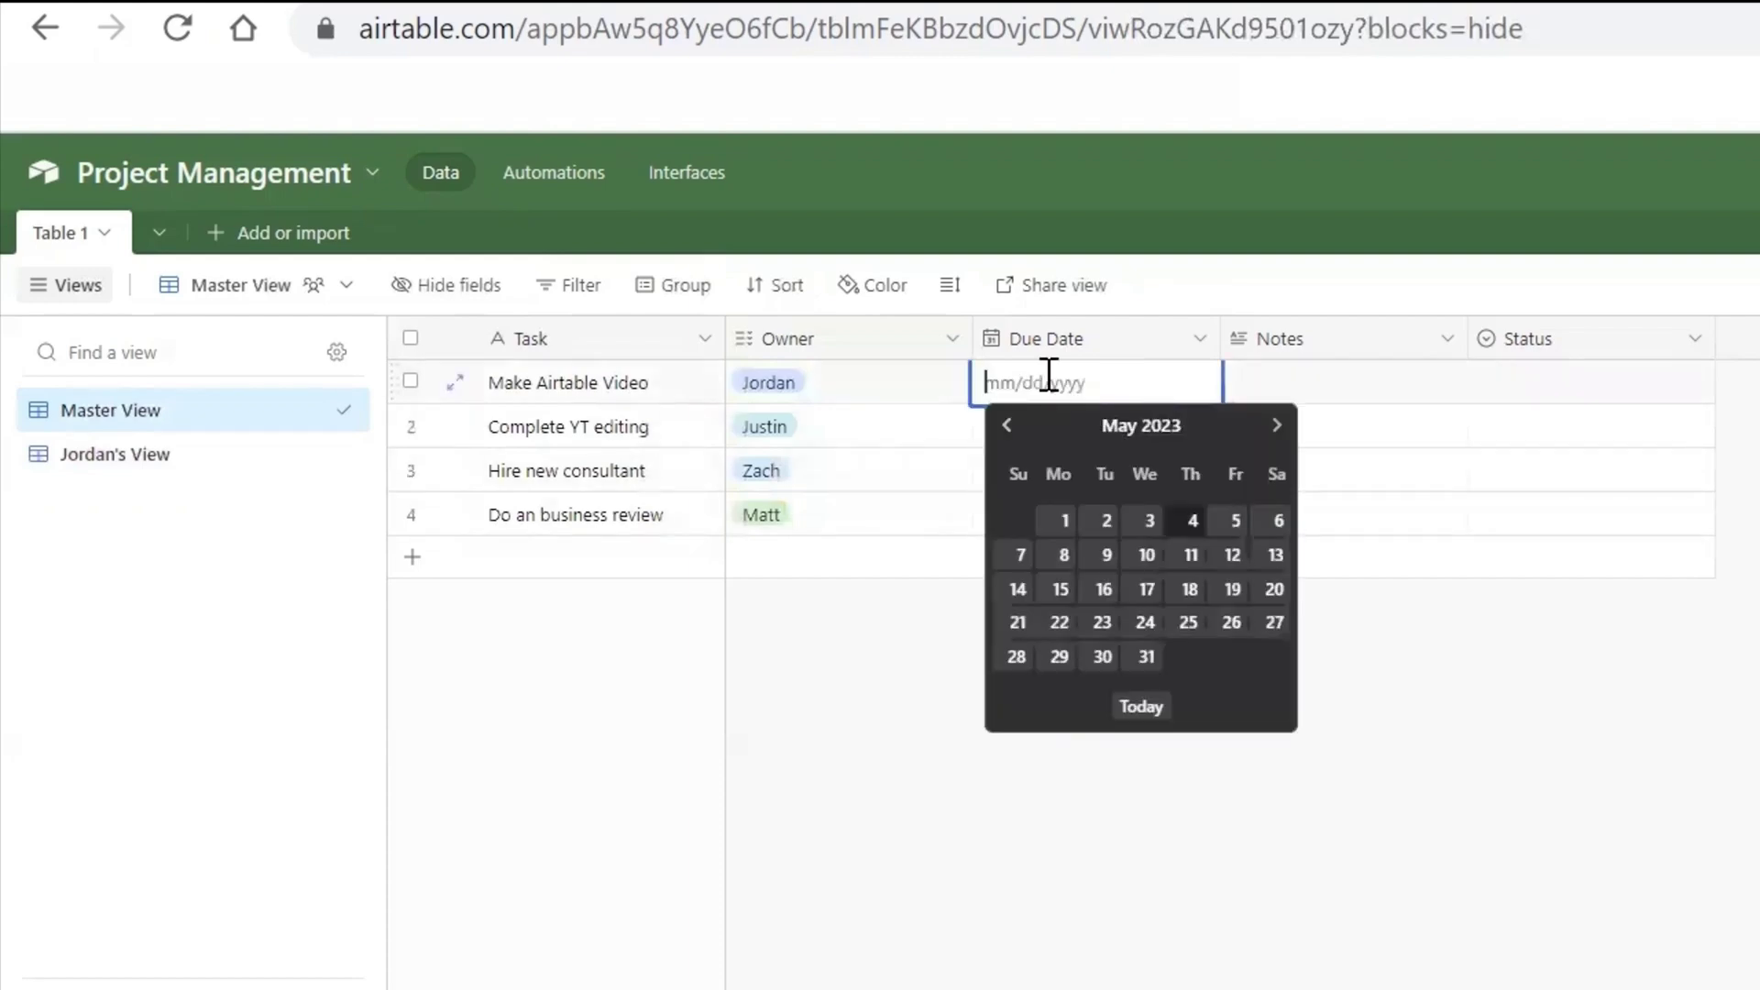
pyautogui.click(1238, 563)
# Add a Post twitter Content task with its owner, due 5/5/2023, and date Review Sales Team.
pyautogui.click(548, 557)
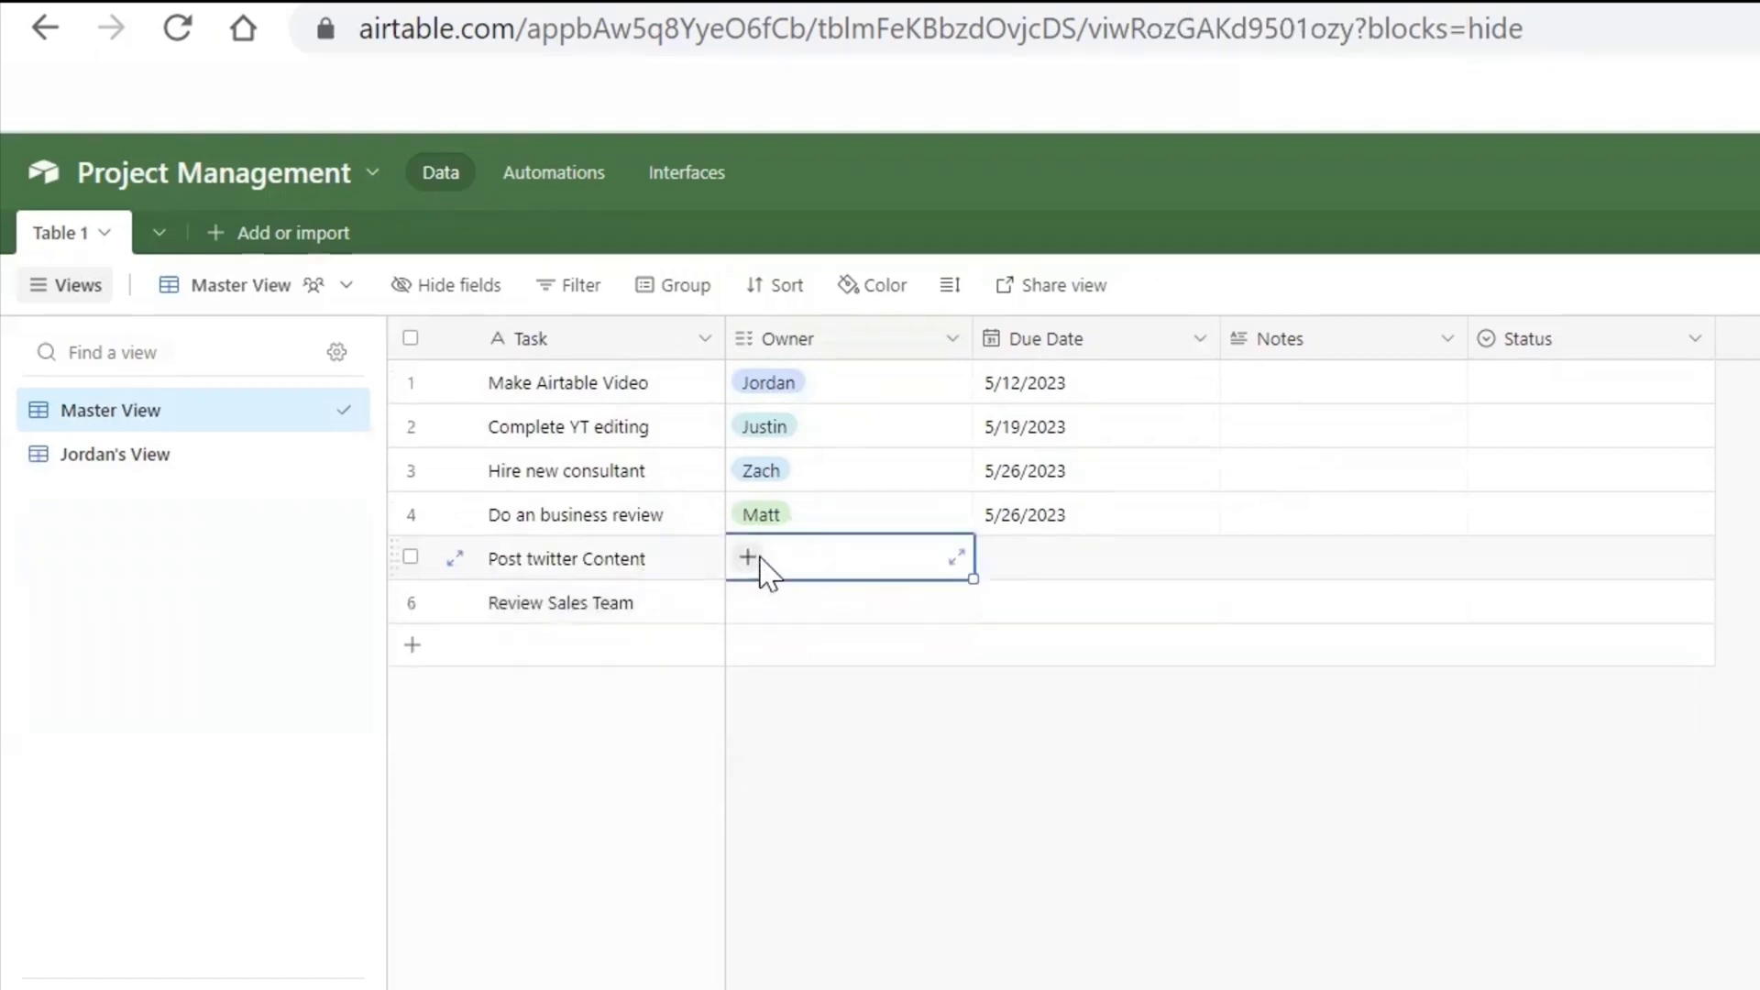
pyautogui.click(752, 561)
pyautogui.write('jor')
pyautogui.press('Return')
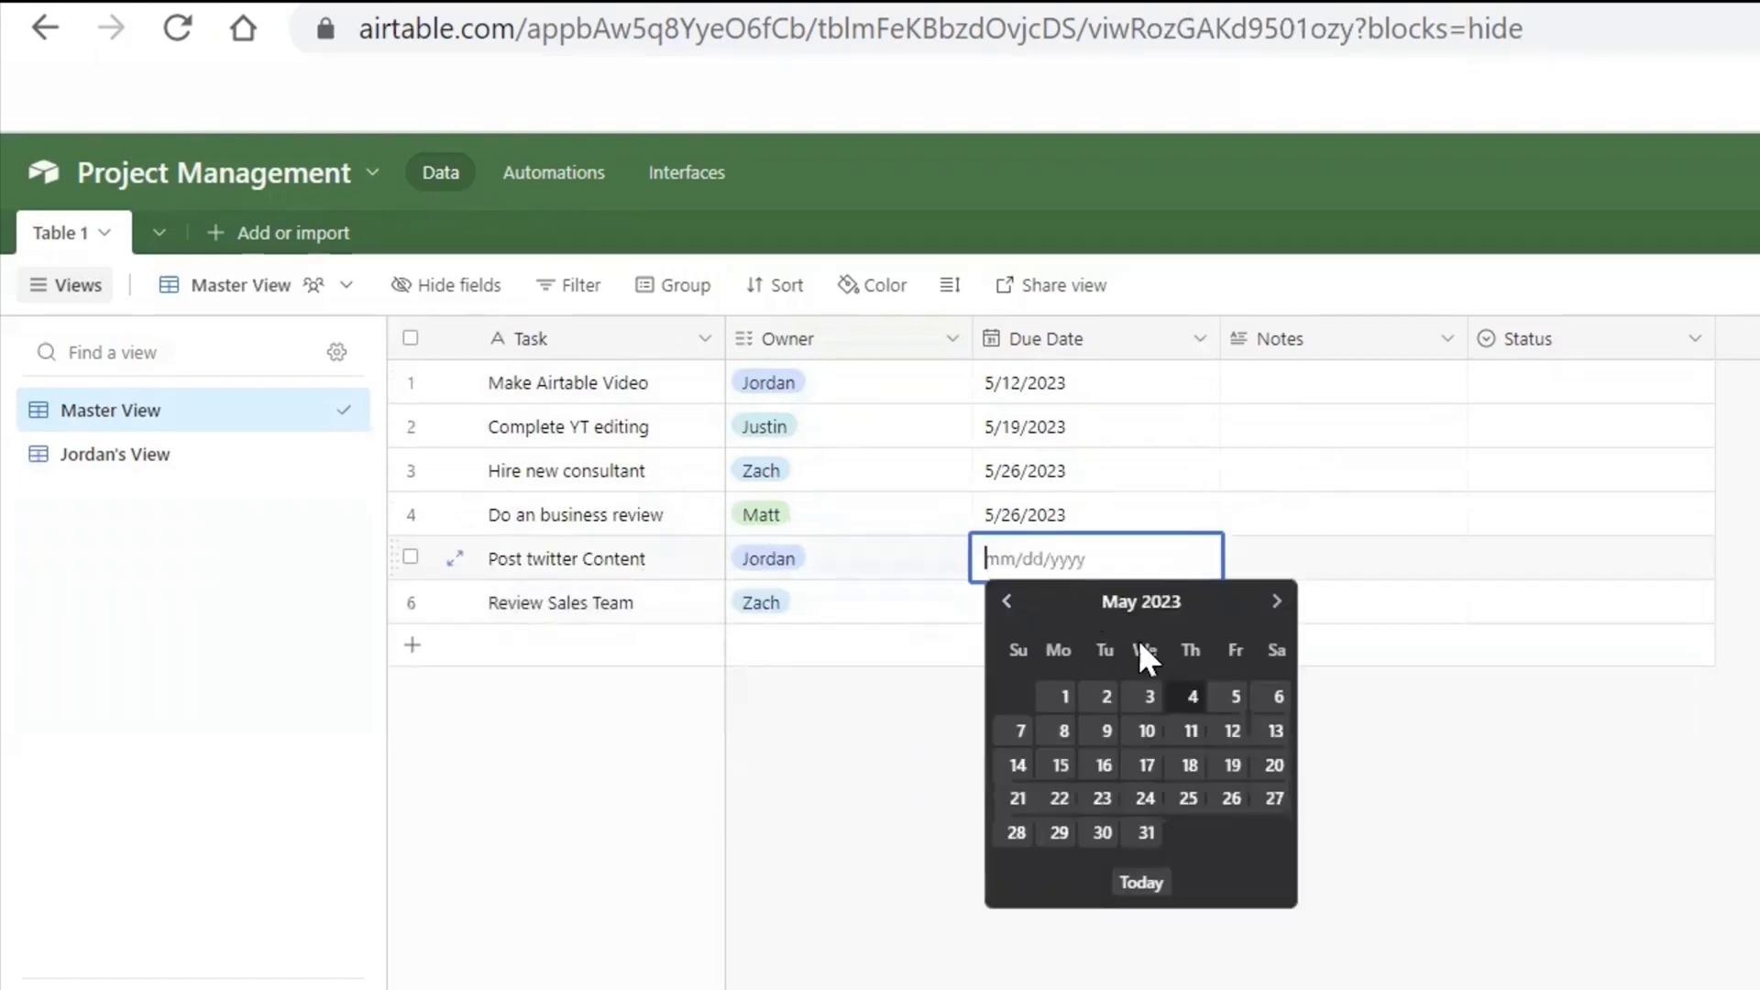
pyautogui.click(1232, 695)
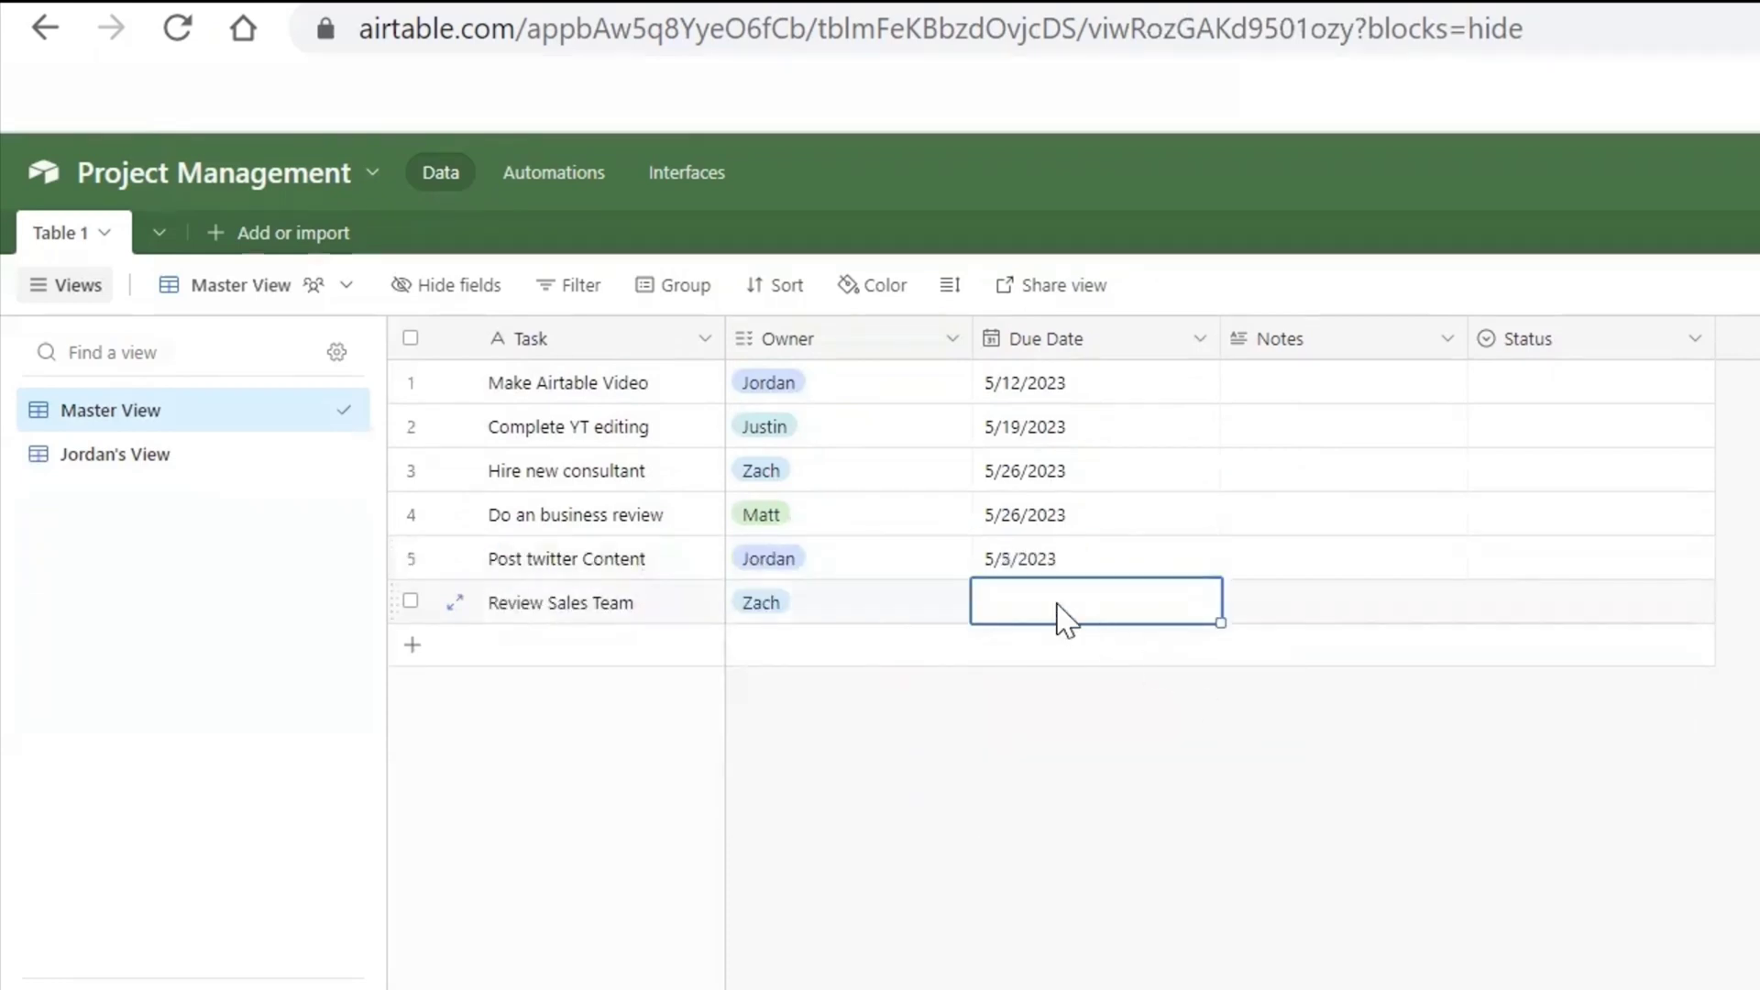
pyautogui.click(1064, 616)
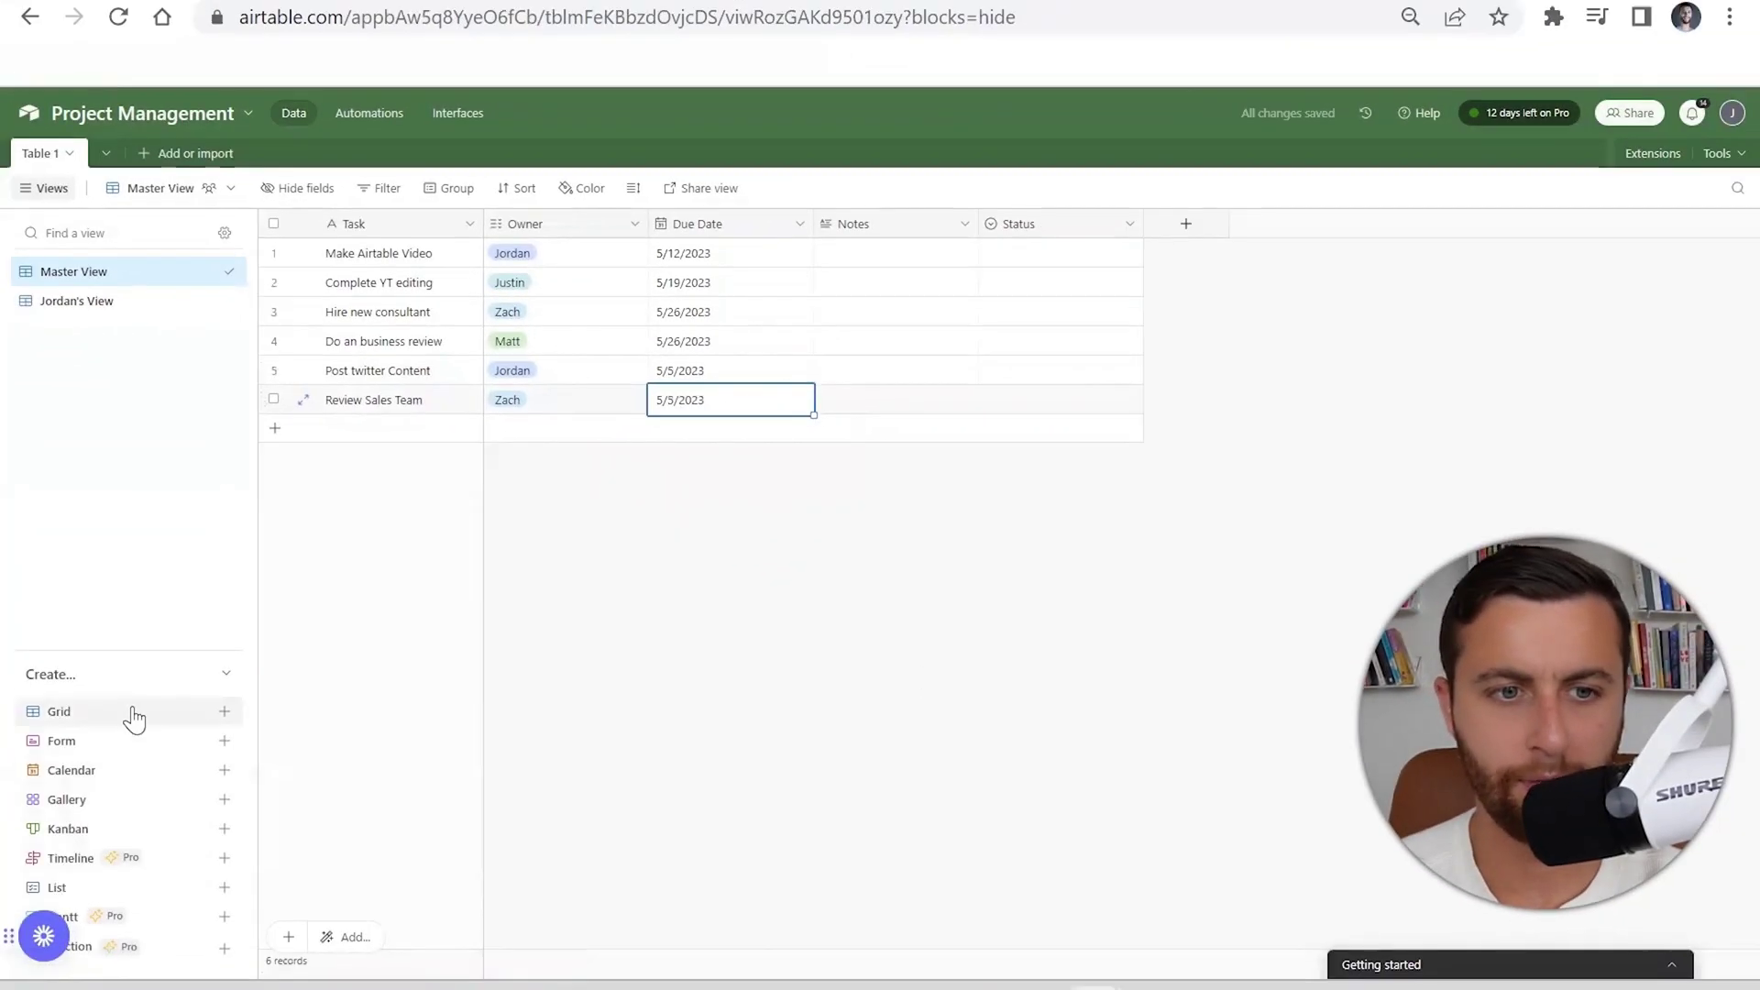
pyautogui.click(134, 714)
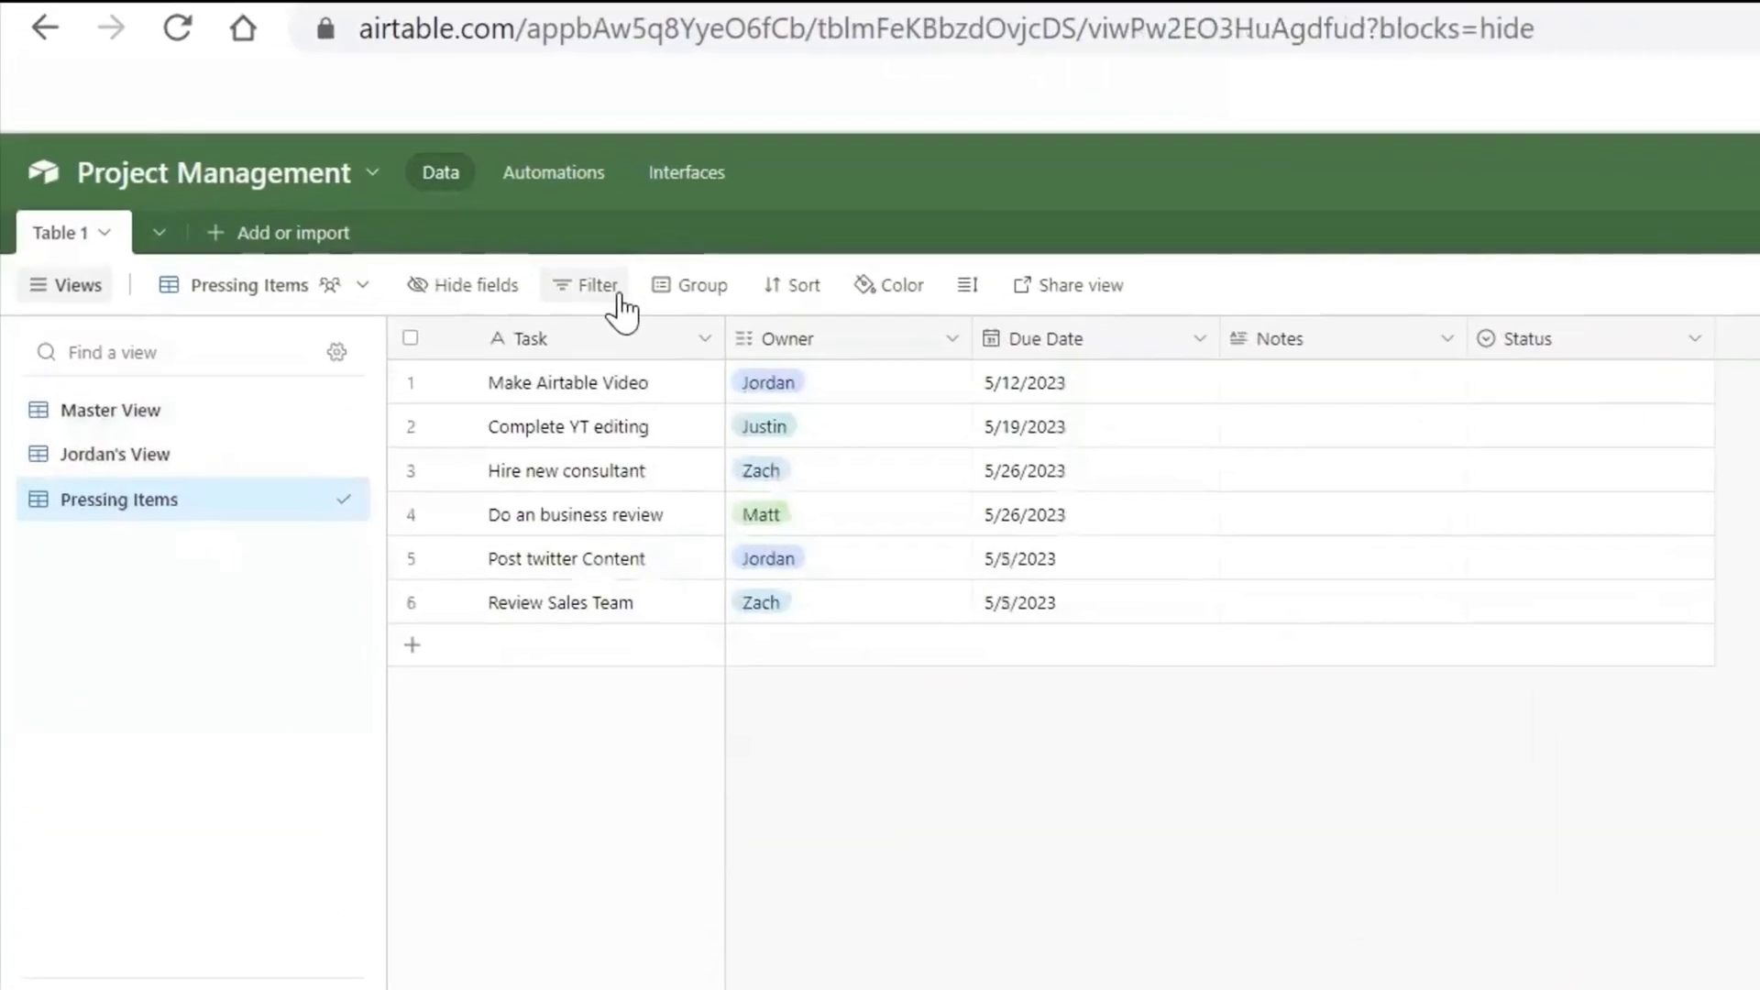
# Filter the Pressing Items view to show tasks whose Due Date is tomorrow.
pyautogui.click(614, 295)
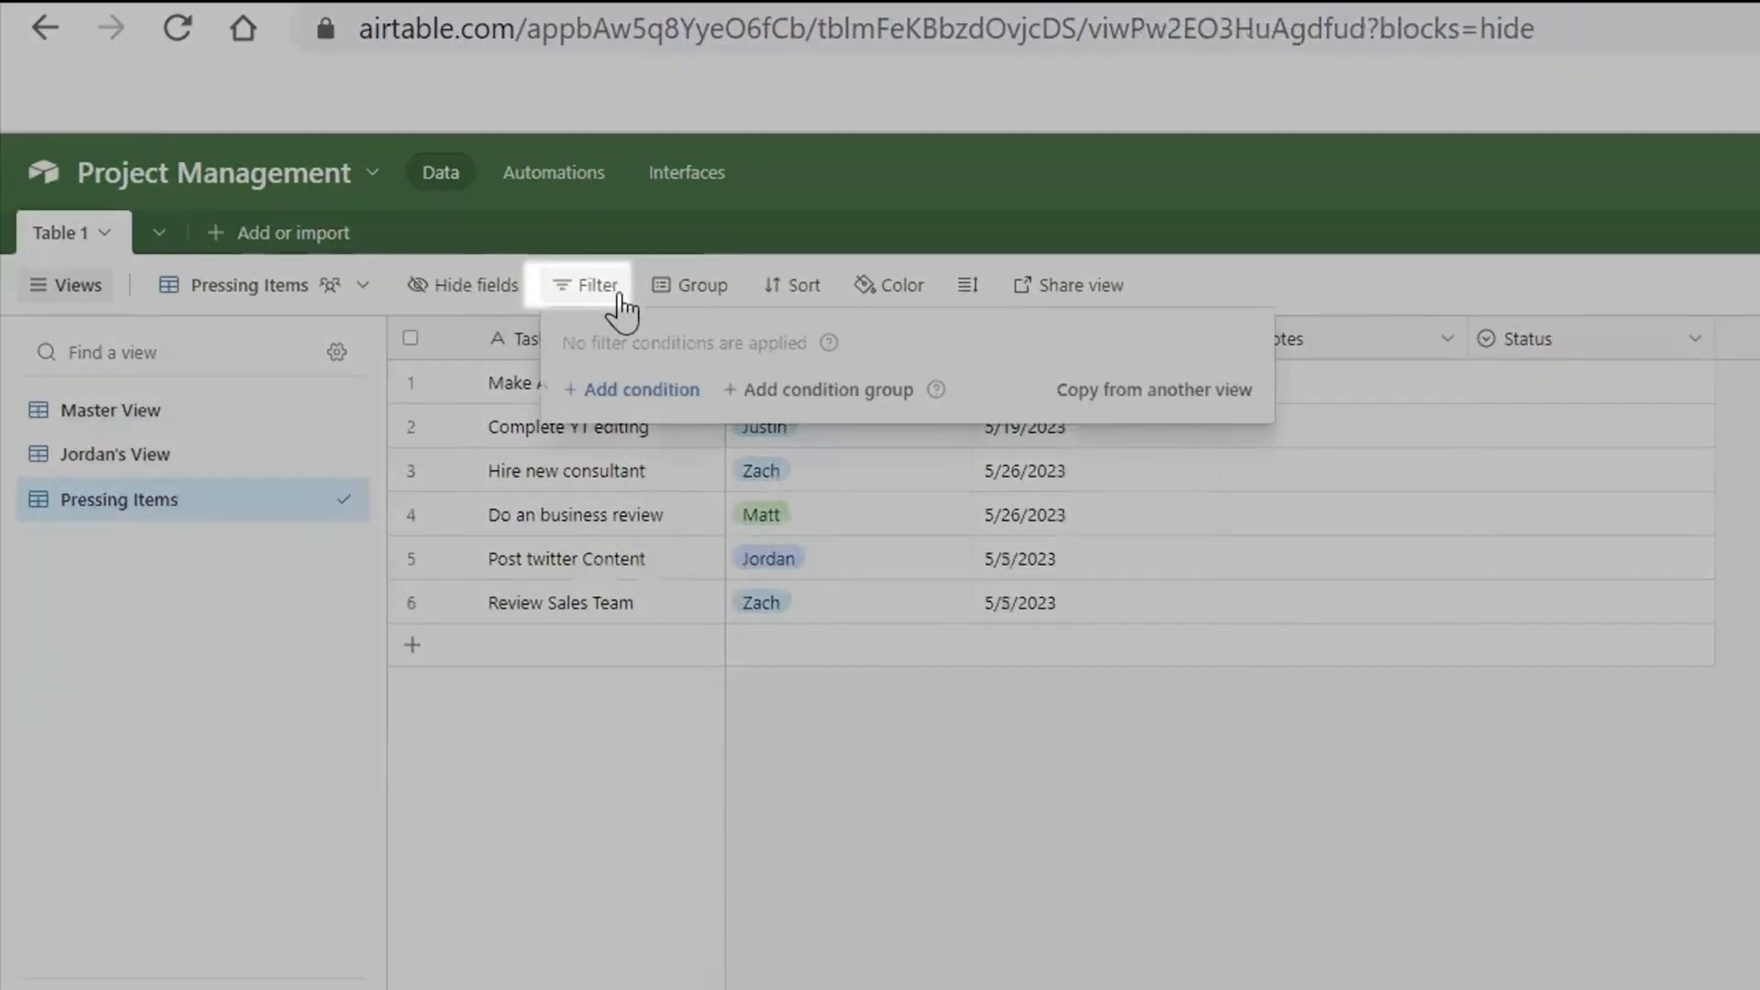
pyautogui.click(656, 391)
pyautogui.click(753, 399)
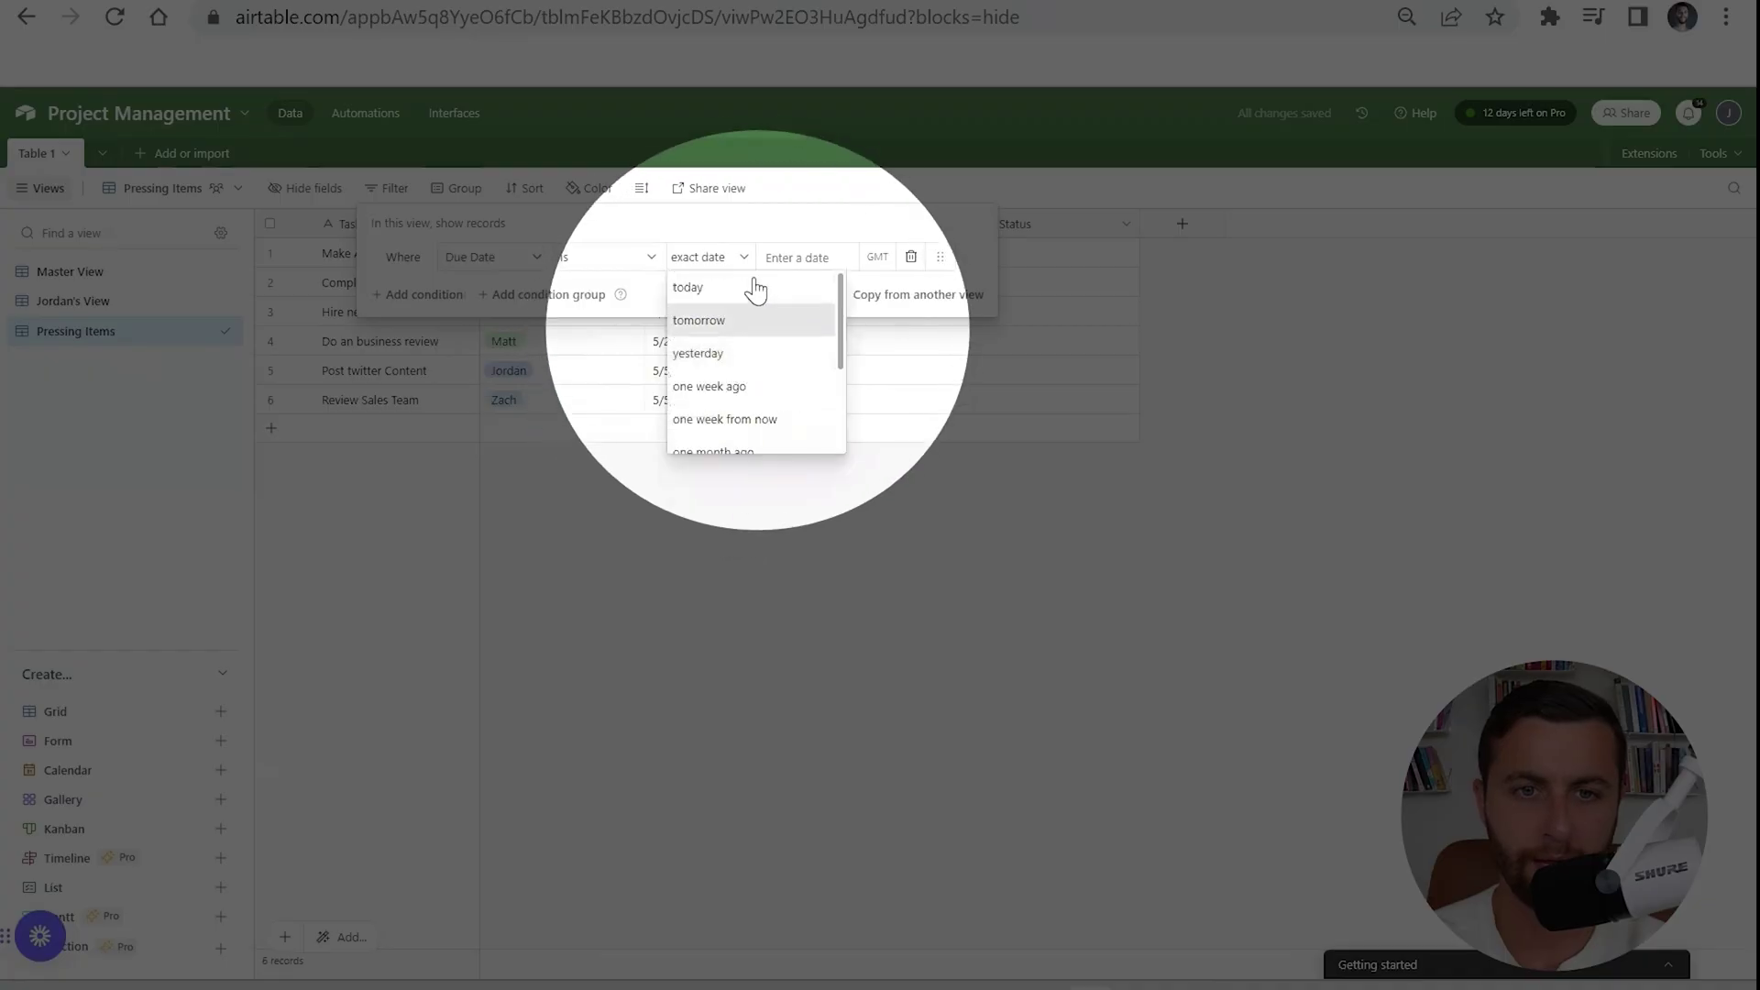
pyautogui.click(733, 287)
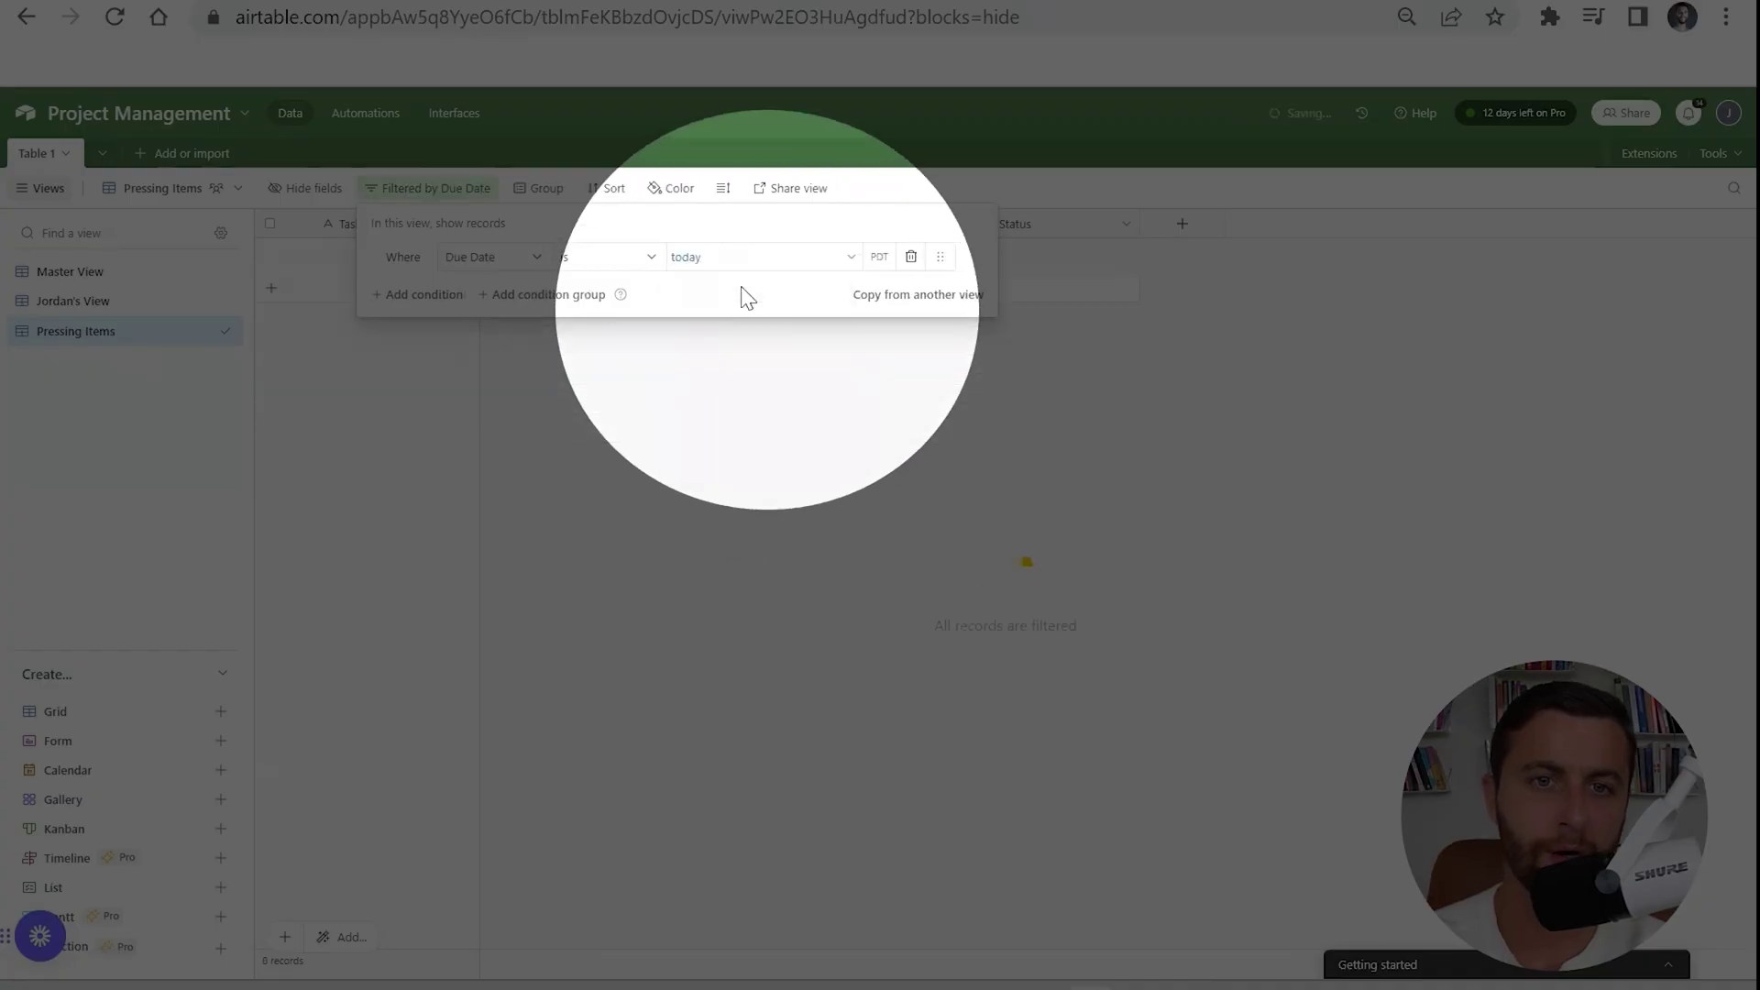
pyautogui.click(761, 257)
pyautogui.click(729, 320)
pyautogui.click(743, 365)
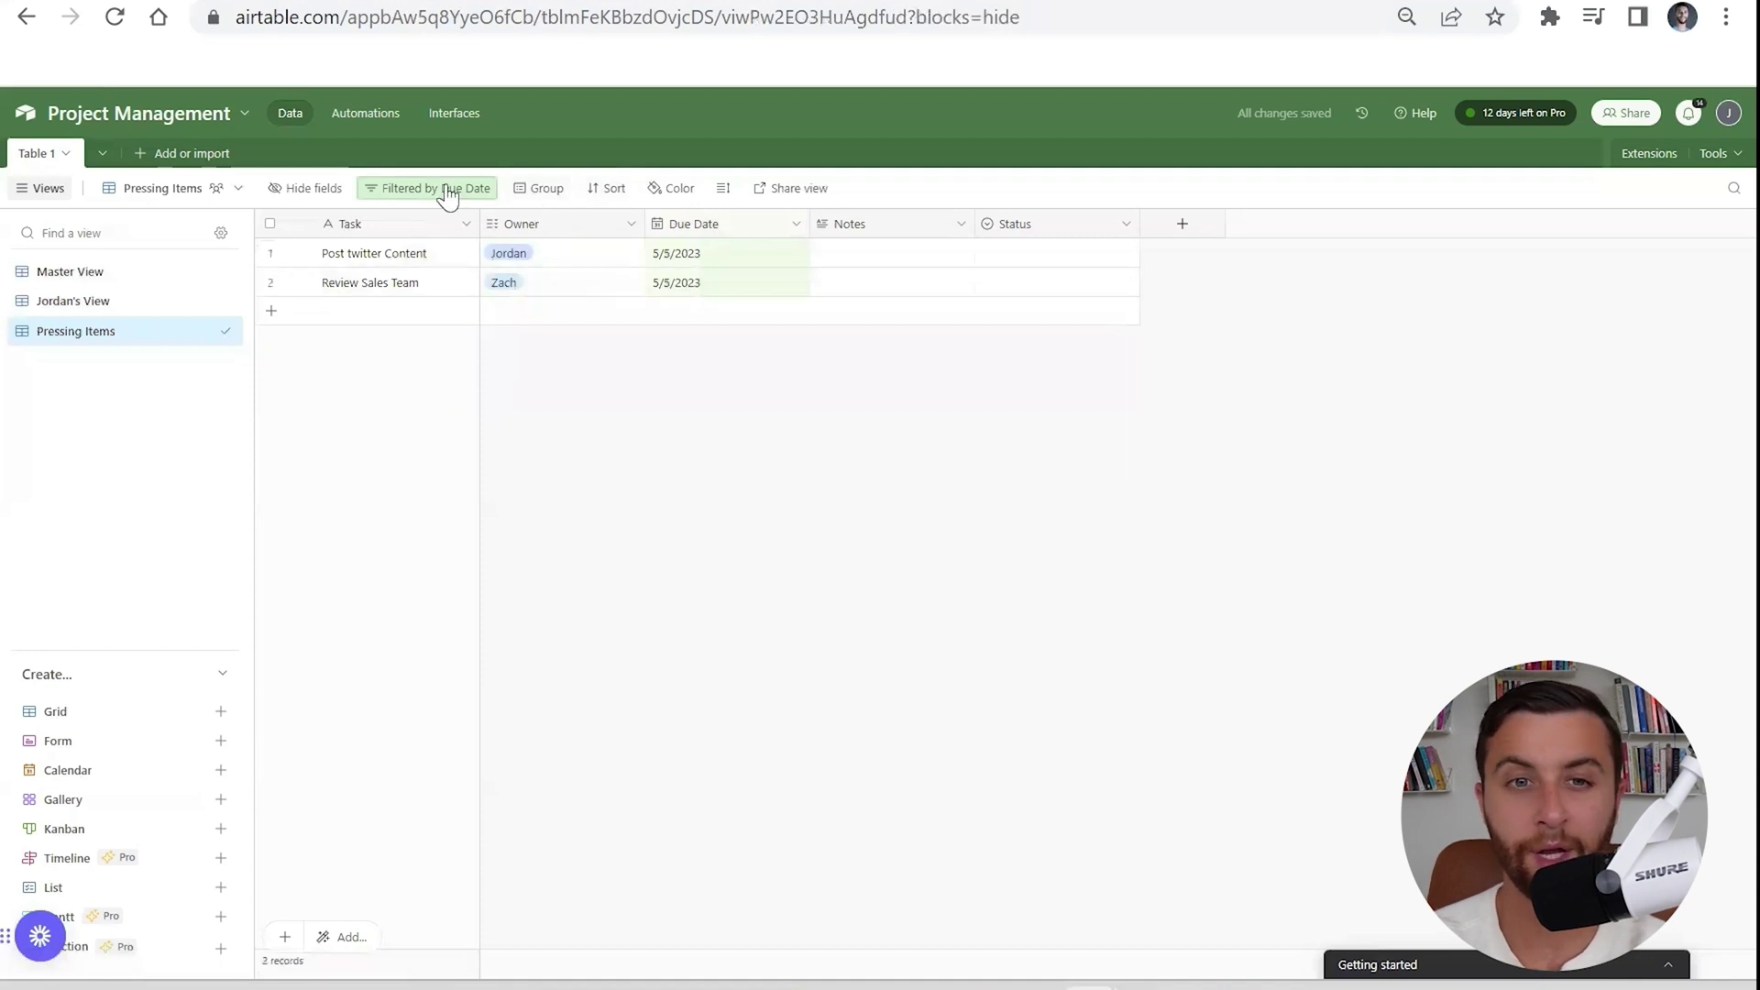
pyautogui.click(475, 193)
# Remove the Due Date filter and group the Pressing Items records by Status.
pyautogui.click(910, 256)
pyautogui.click(446, 157)
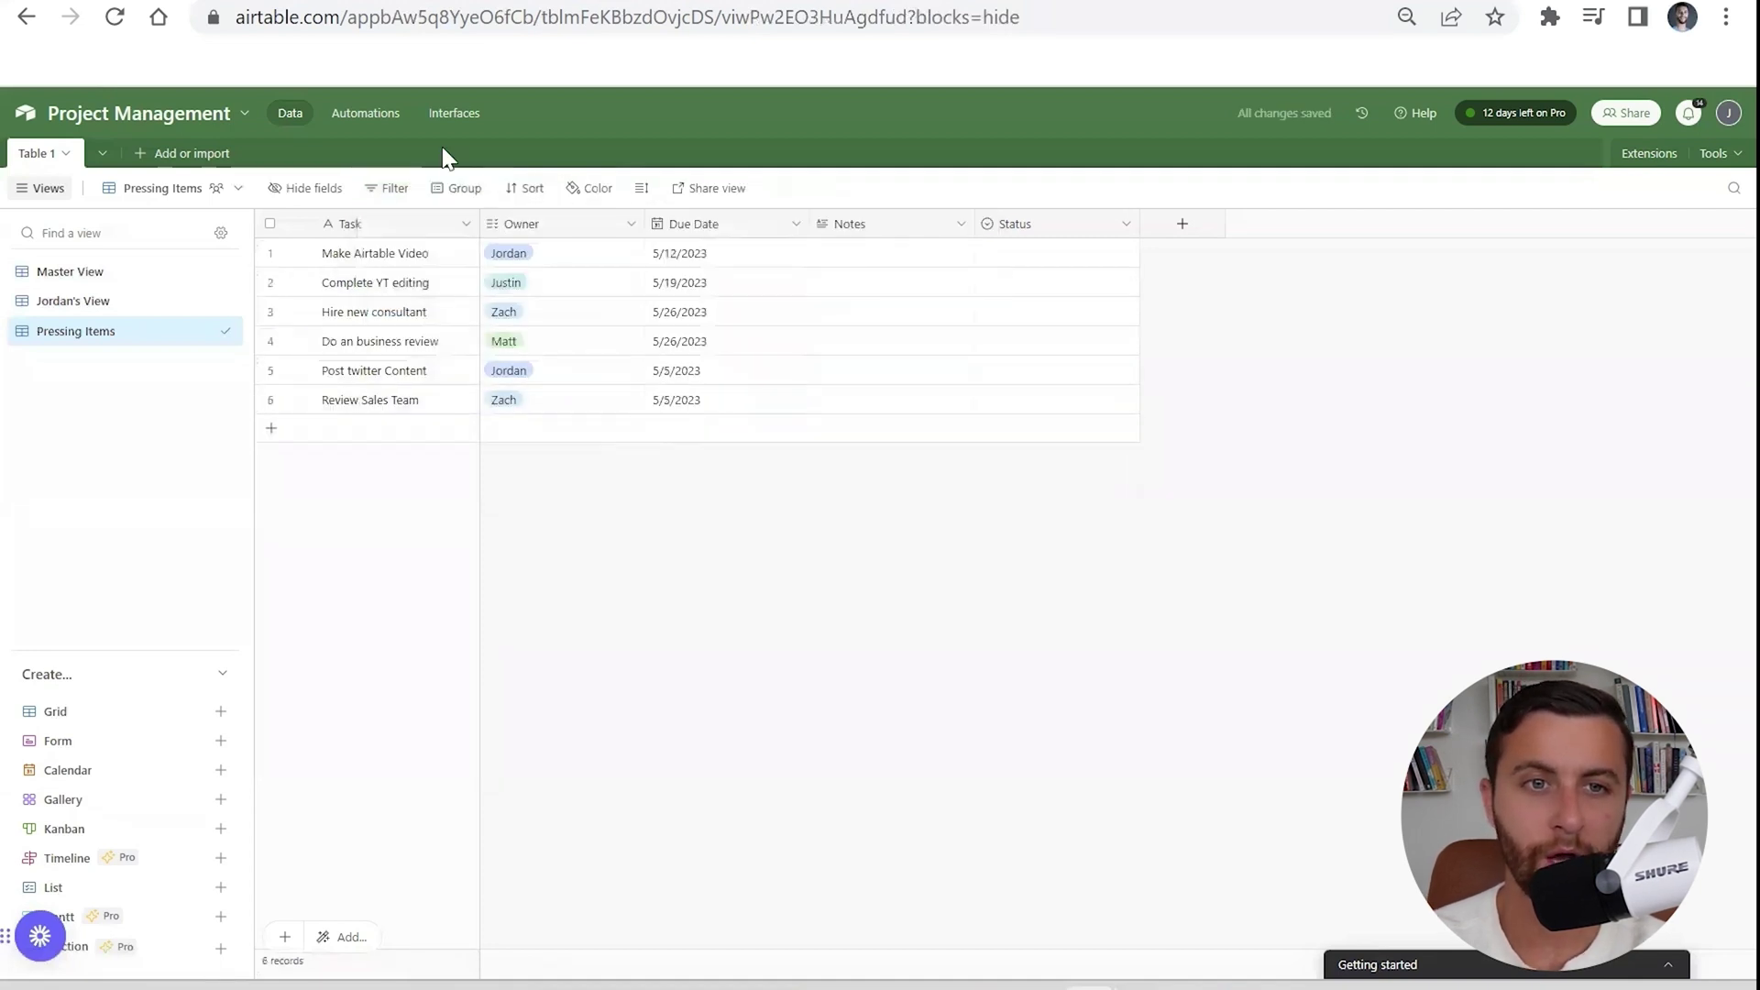
pyautogui.click(458, 188)
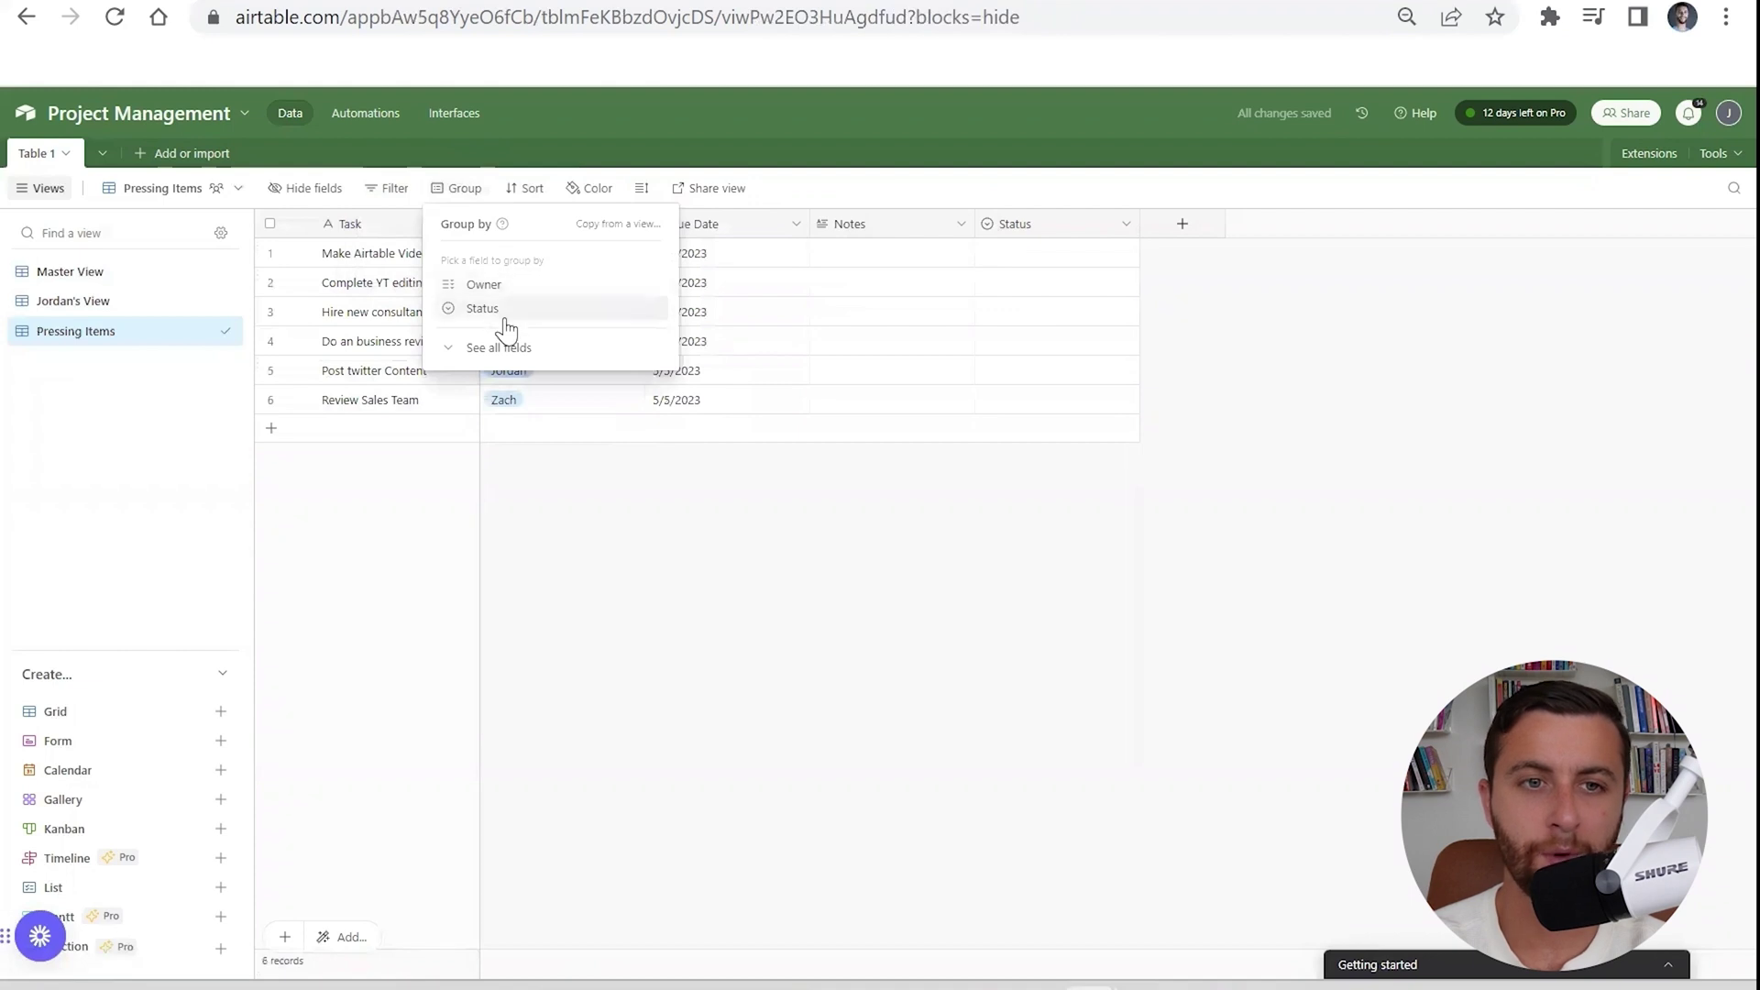
pyautogui.click(530, 305)
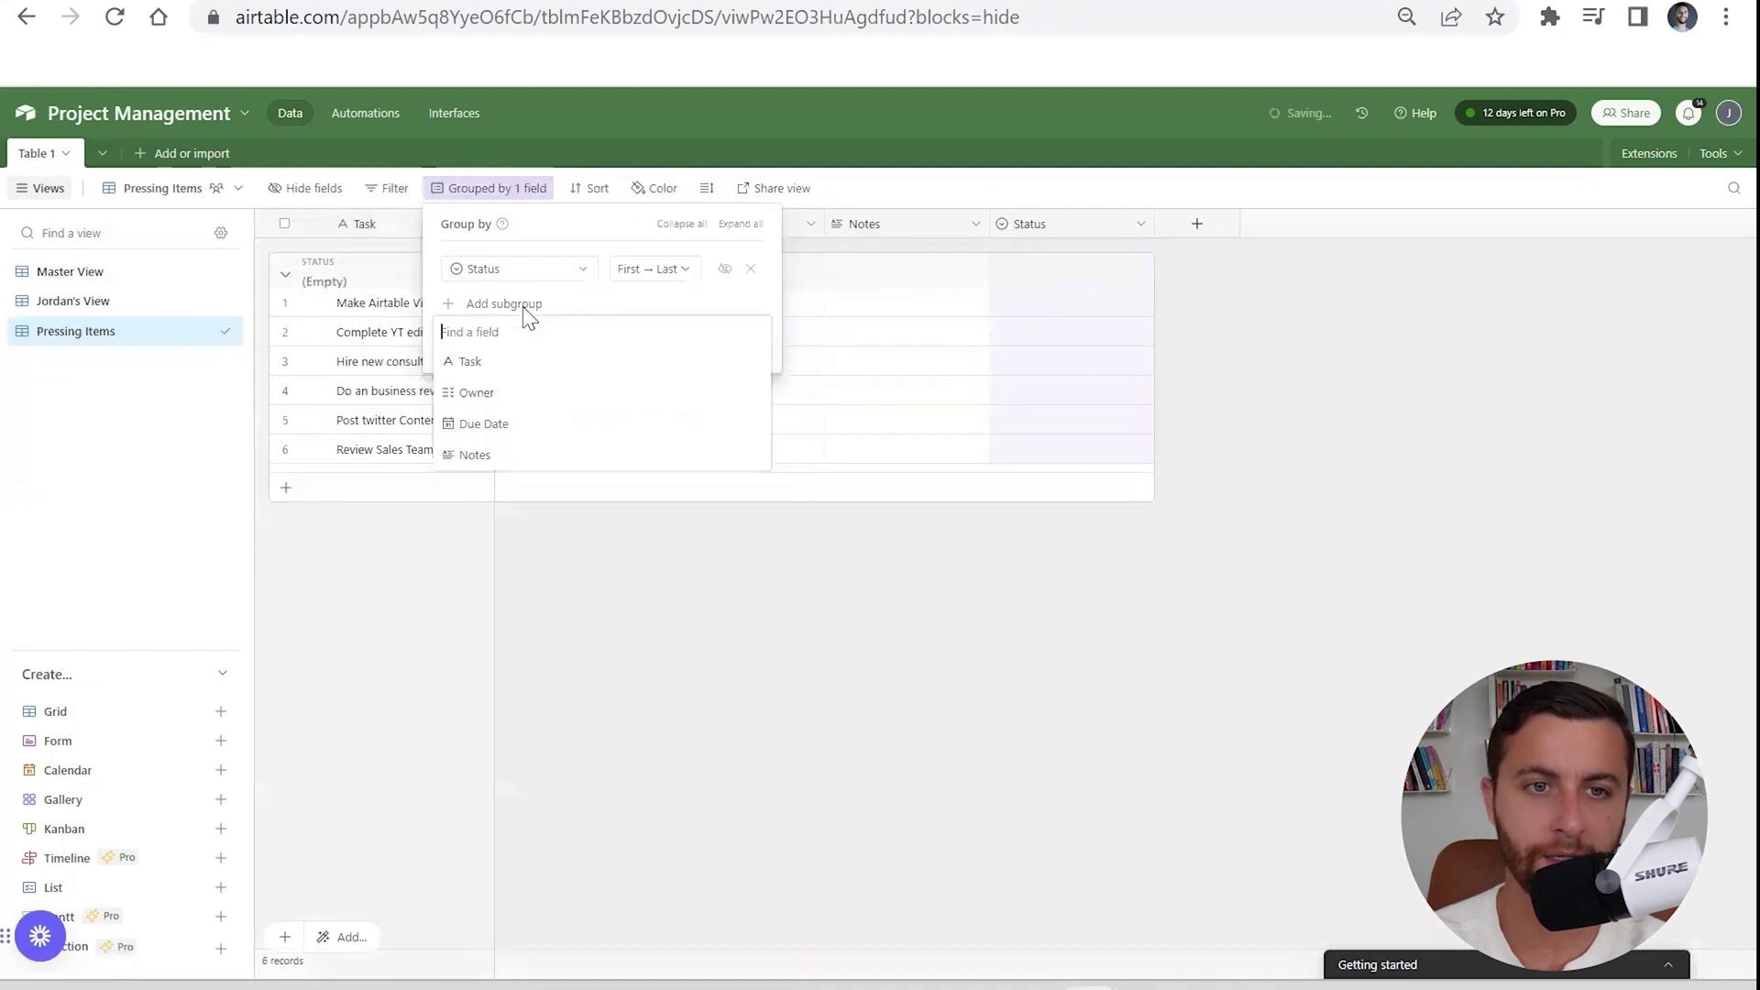
pyautogui.click(1068, 293)
# Set four tasks to In progress, Make Airtable Video to Todo, and Post twitter Content to Done.
pyautogui.click(1030, 317)
pyautogui.click(1031, 376)
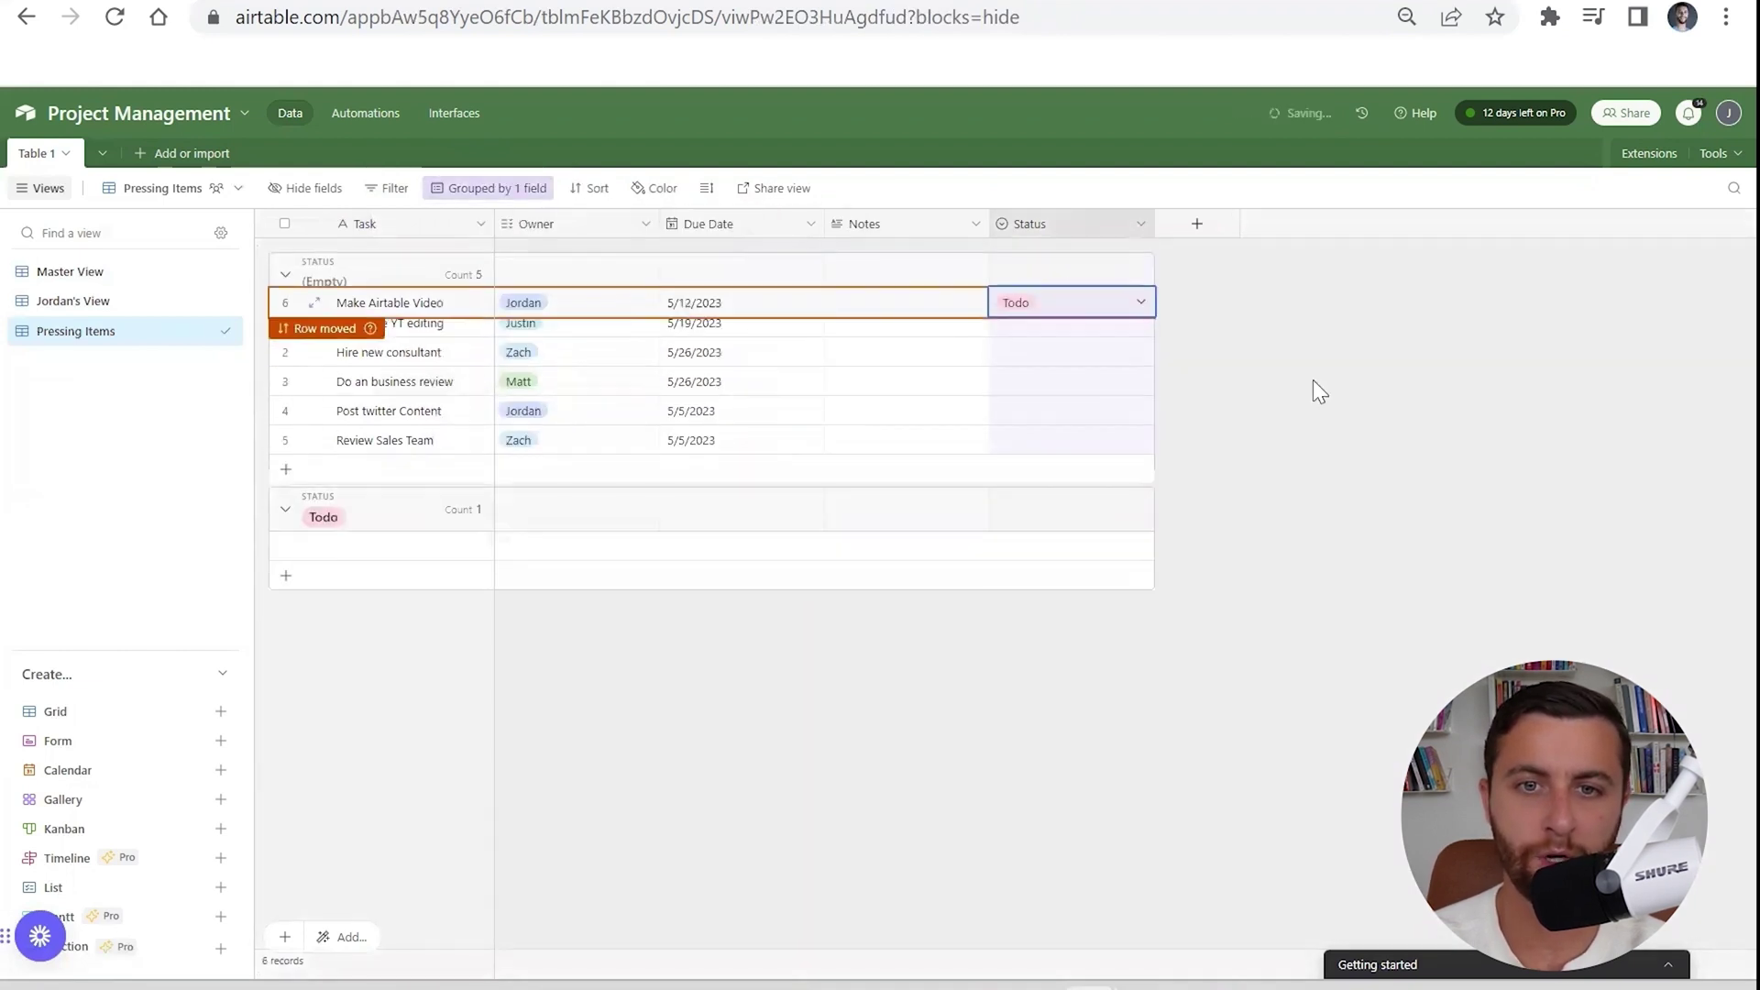
pyautogui.click(1063, 358)
pyautogui.click(1035, 471)
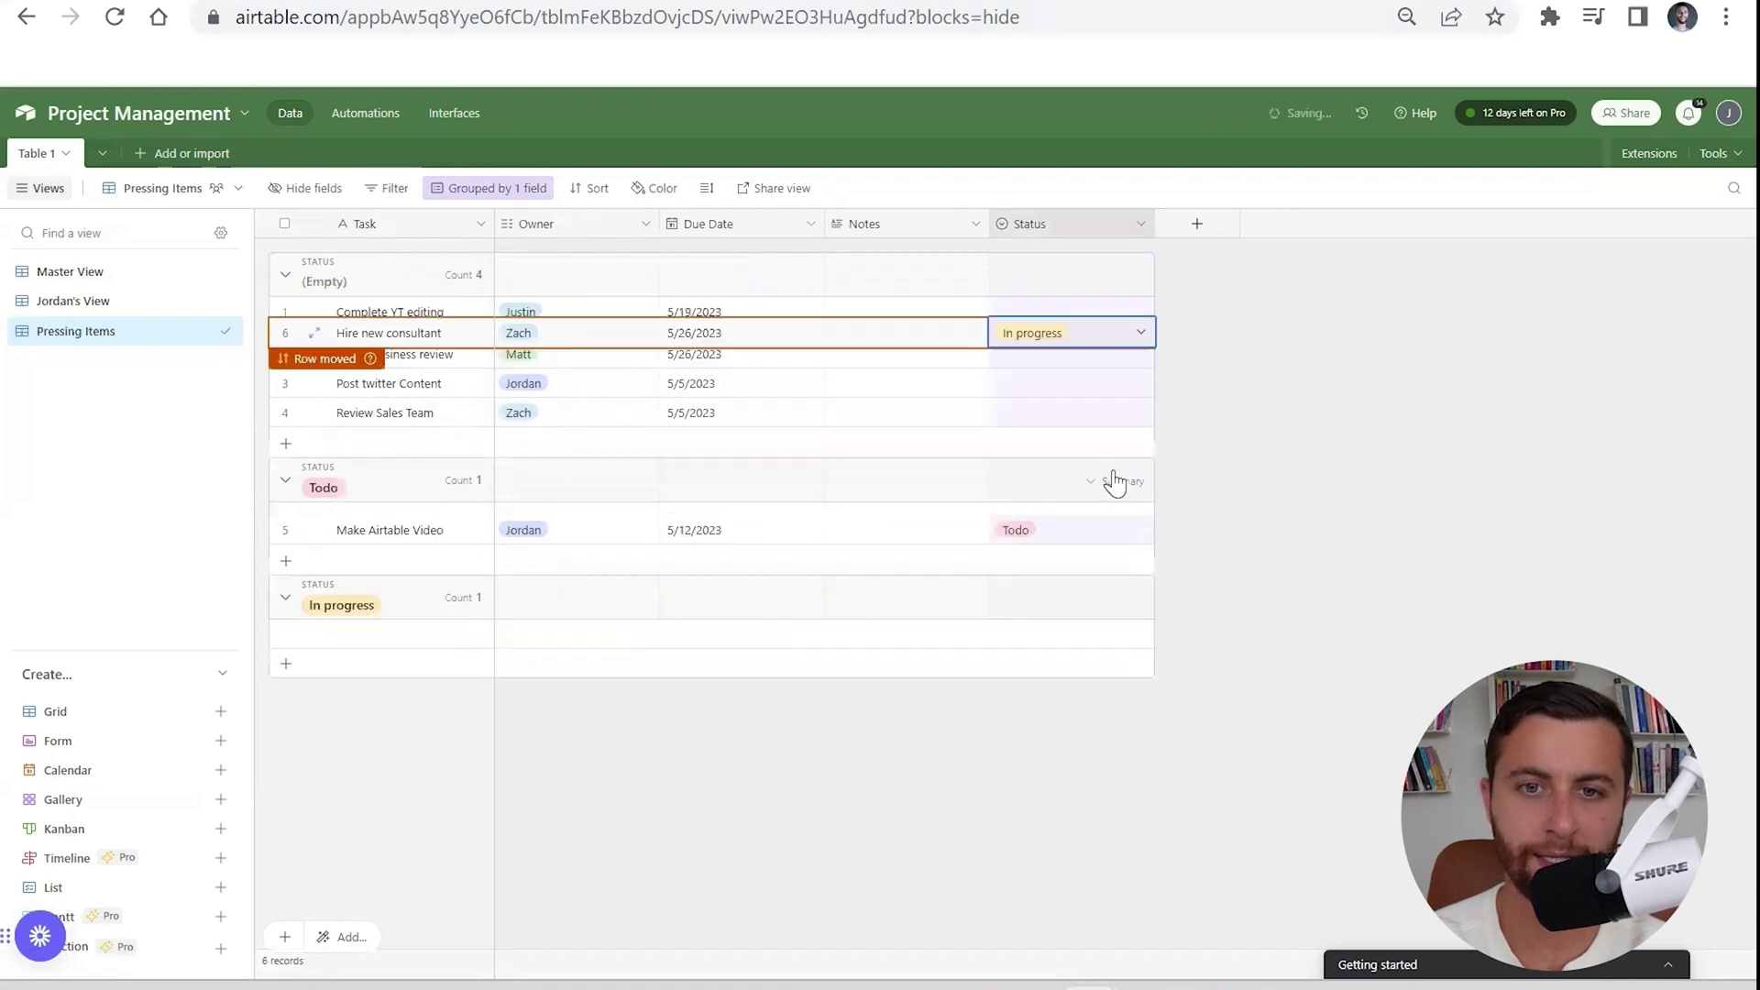
pyautogui.click(1068, 342)
pyautogui.click(1034, 471)
pyautogui.click(1063, 370)
pyautogui.click(1064, 370)
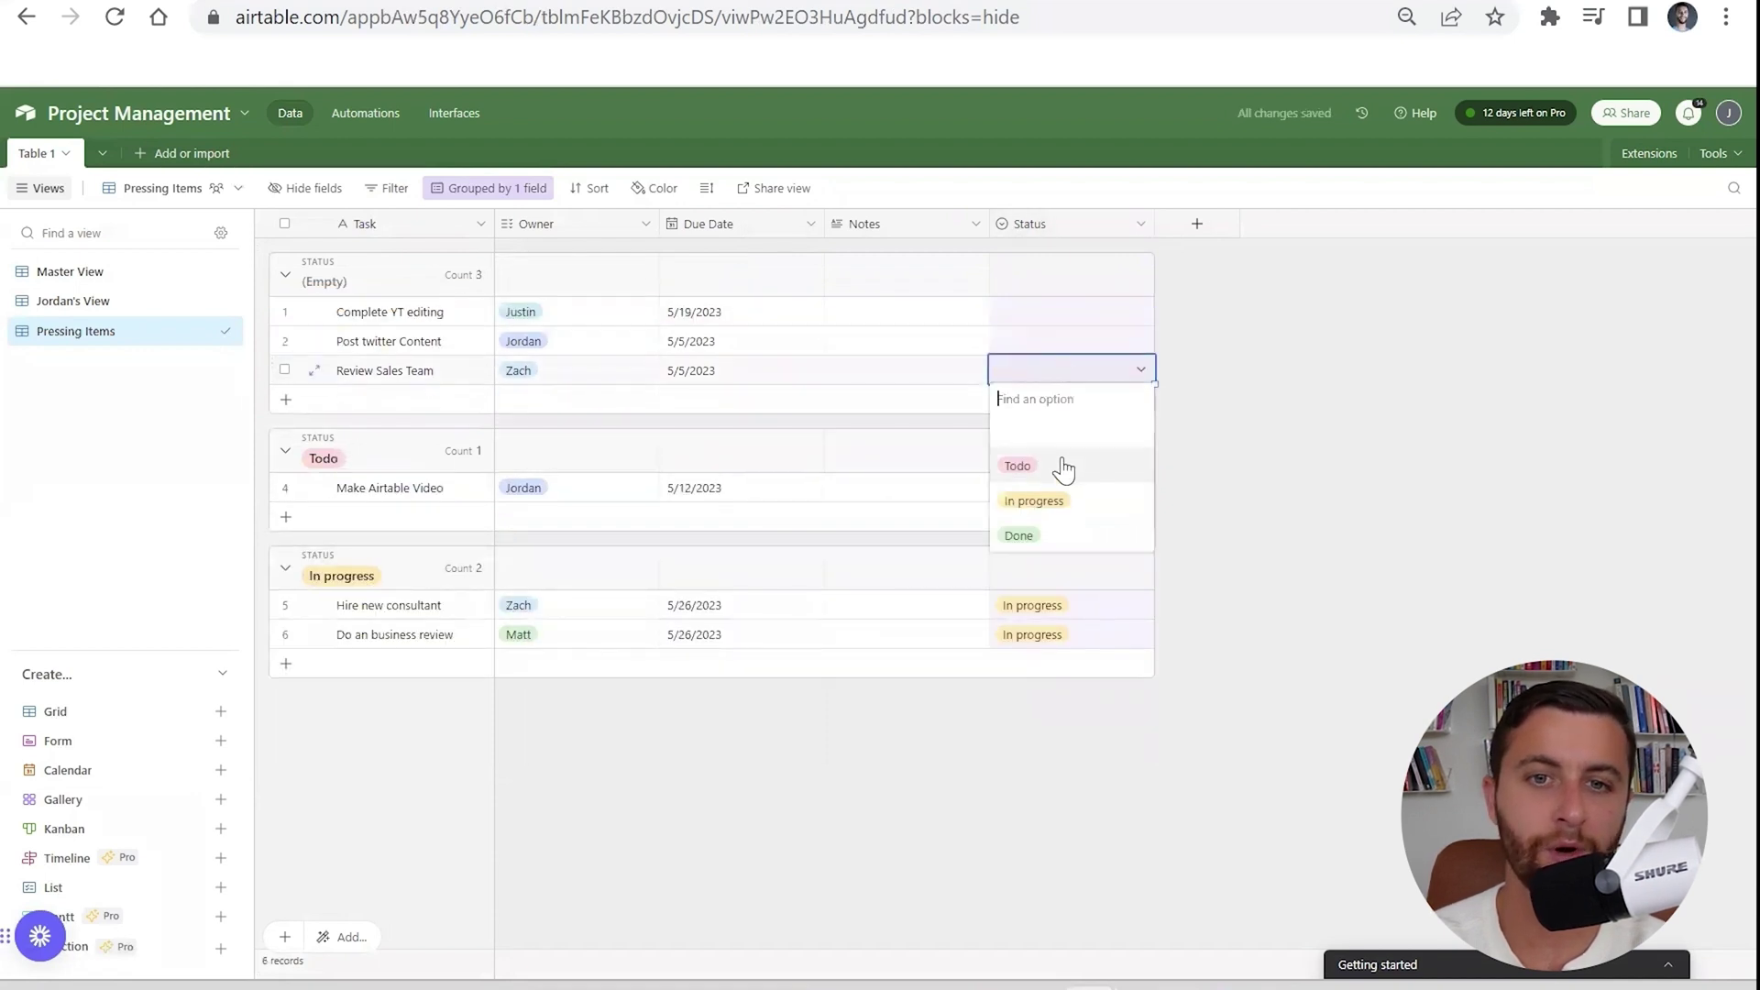
pyautogui.click(1040, 500)
pyautogui.click(1068, 447)
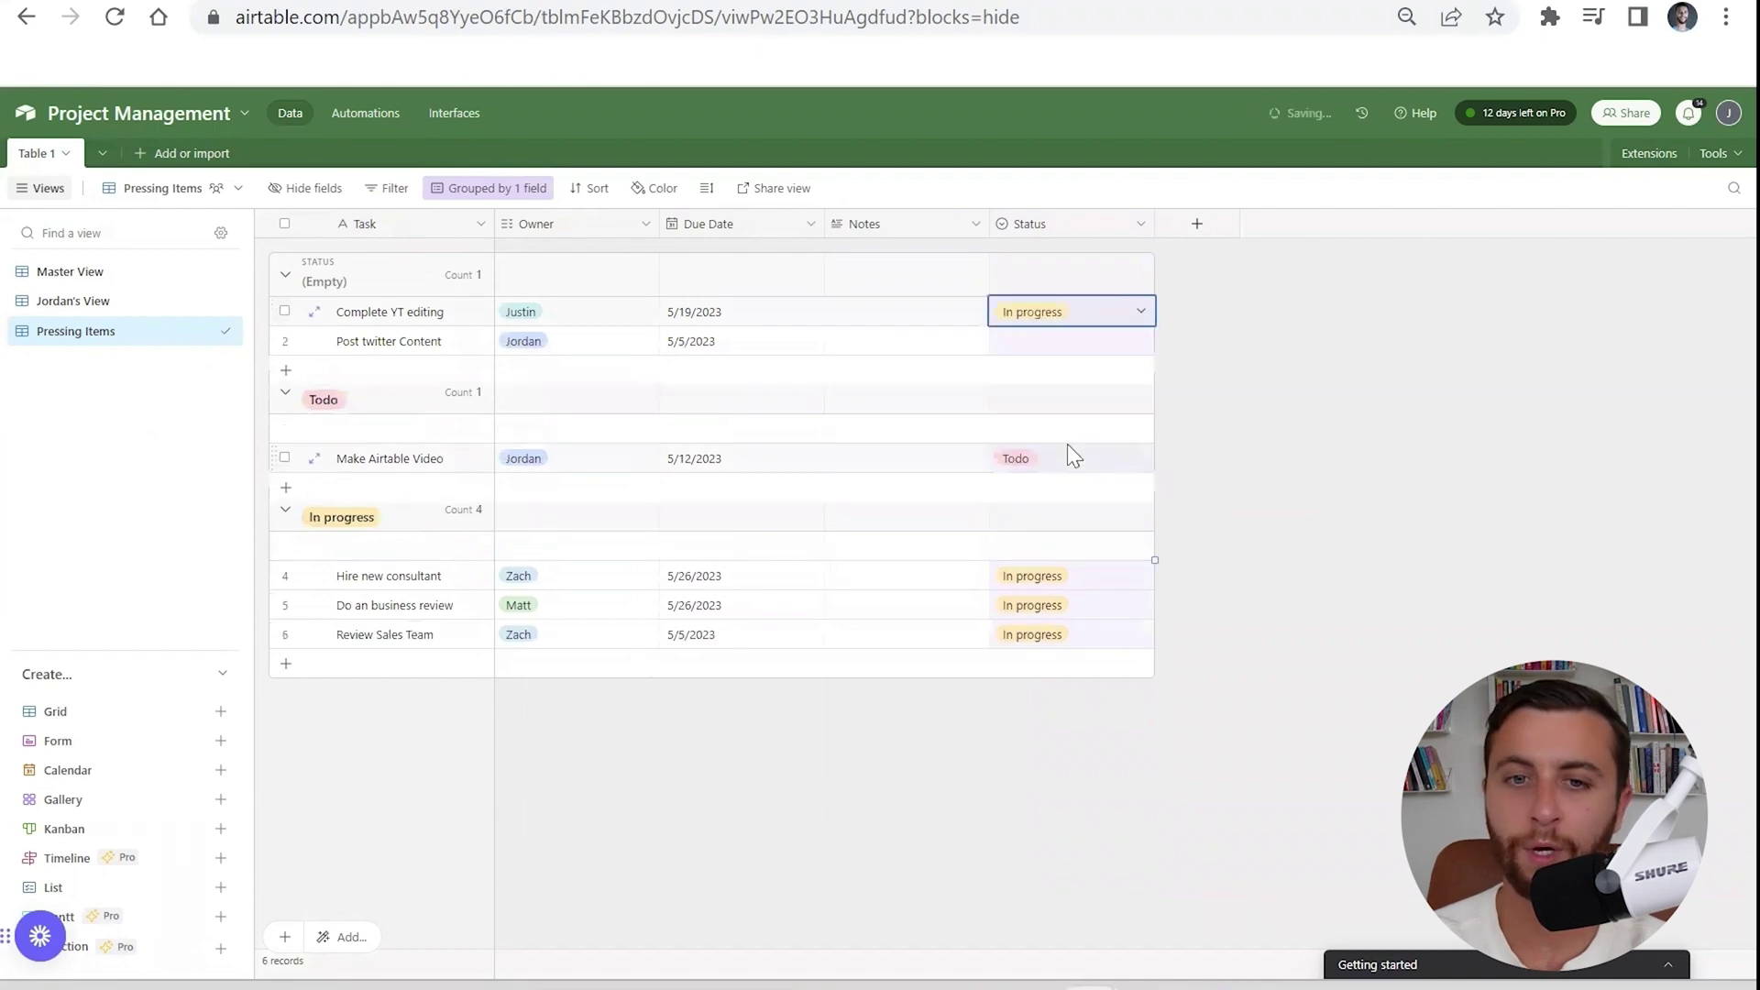
pyautogui.click(1028, 318)
pyautogui.click(1032, 472)
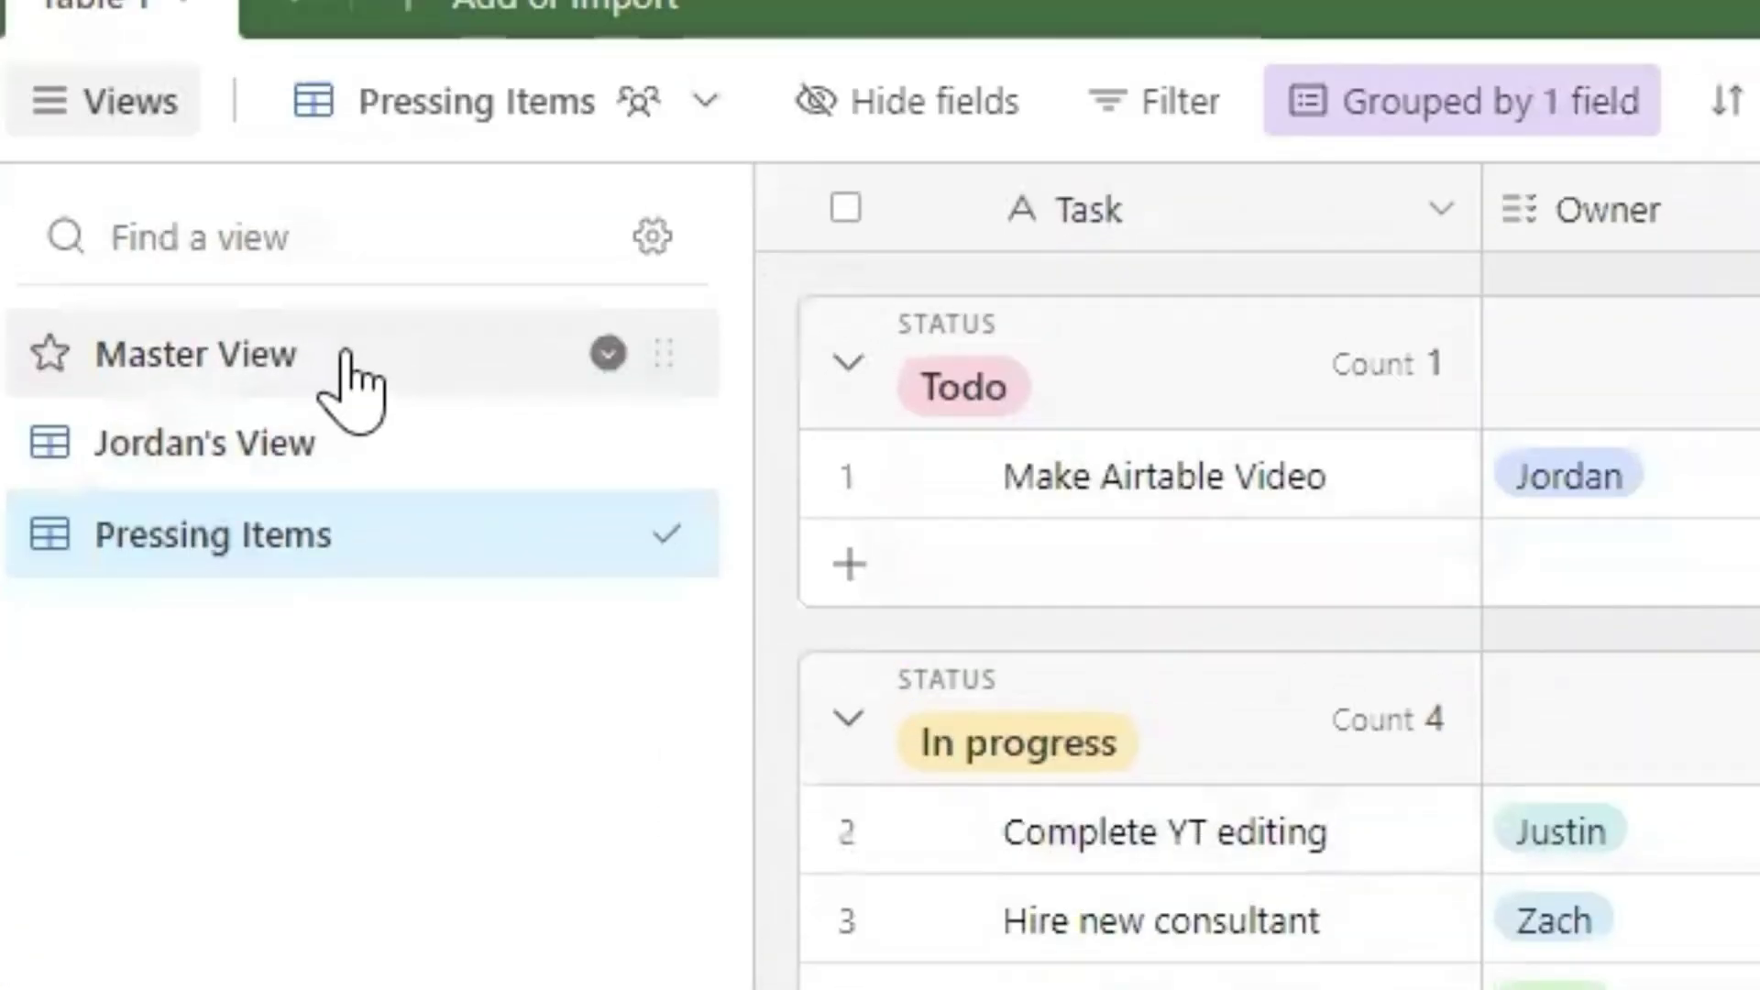
# Group the owner-filtered view's records by Status.
pyautogui.click(314, 471)
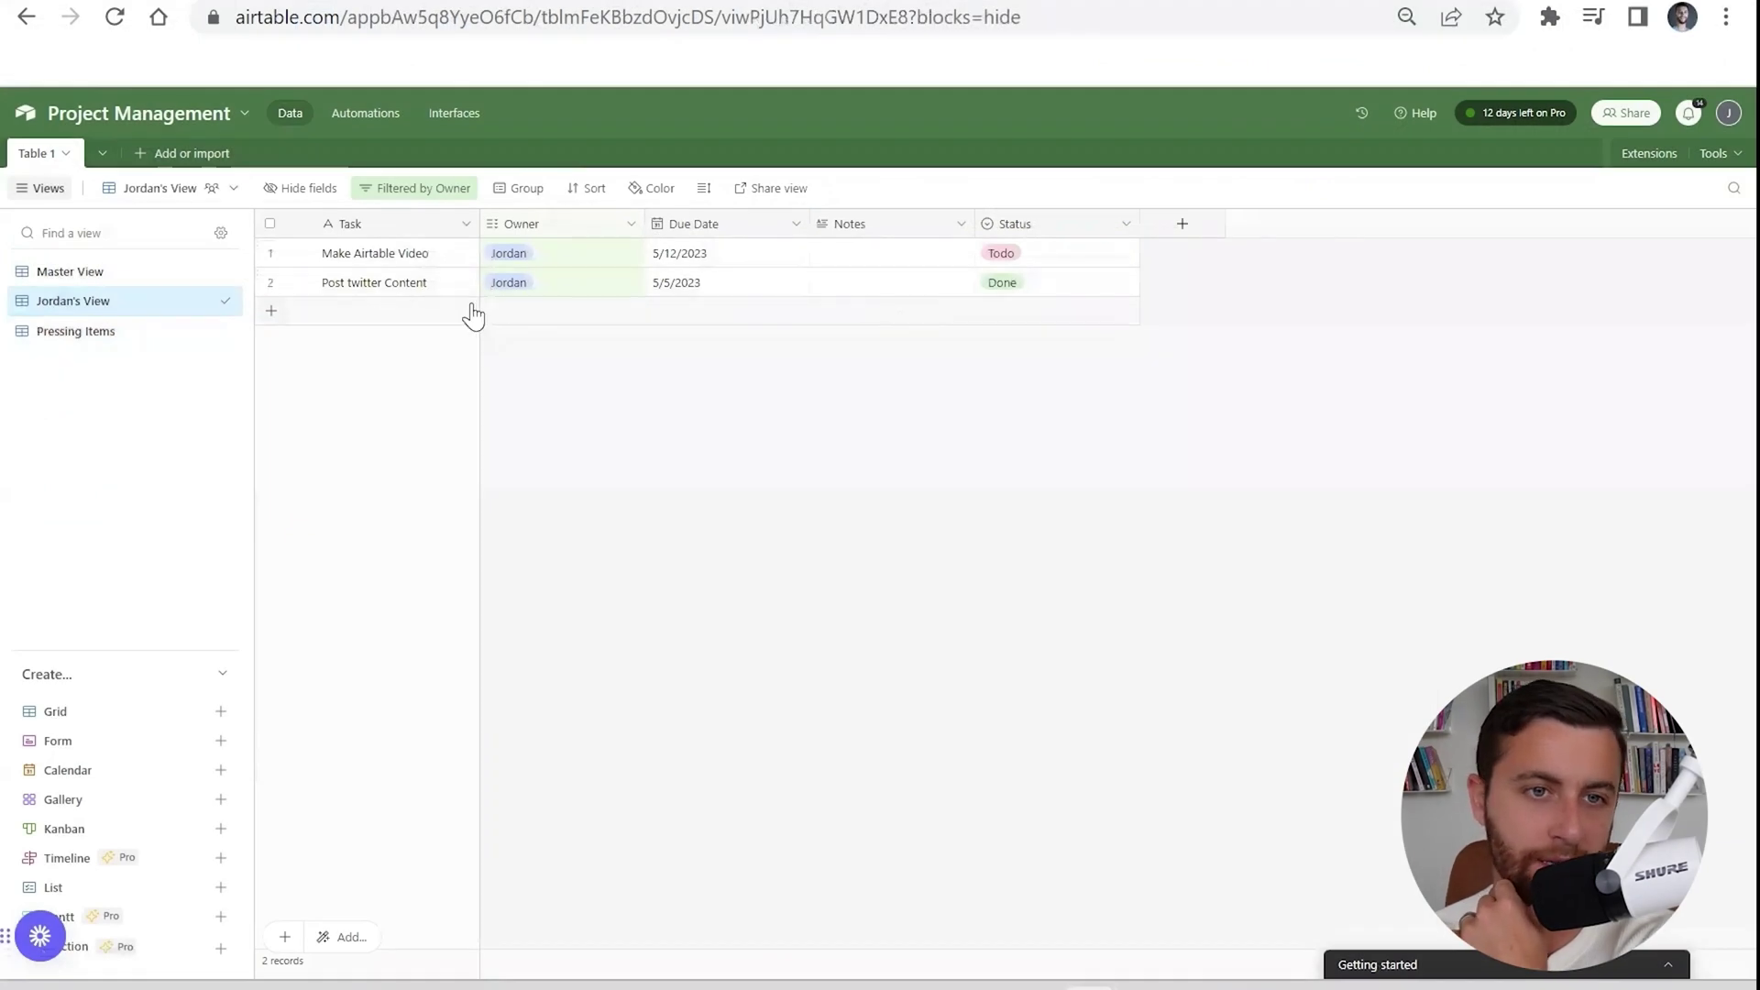
pyautogui.click(527, 189)
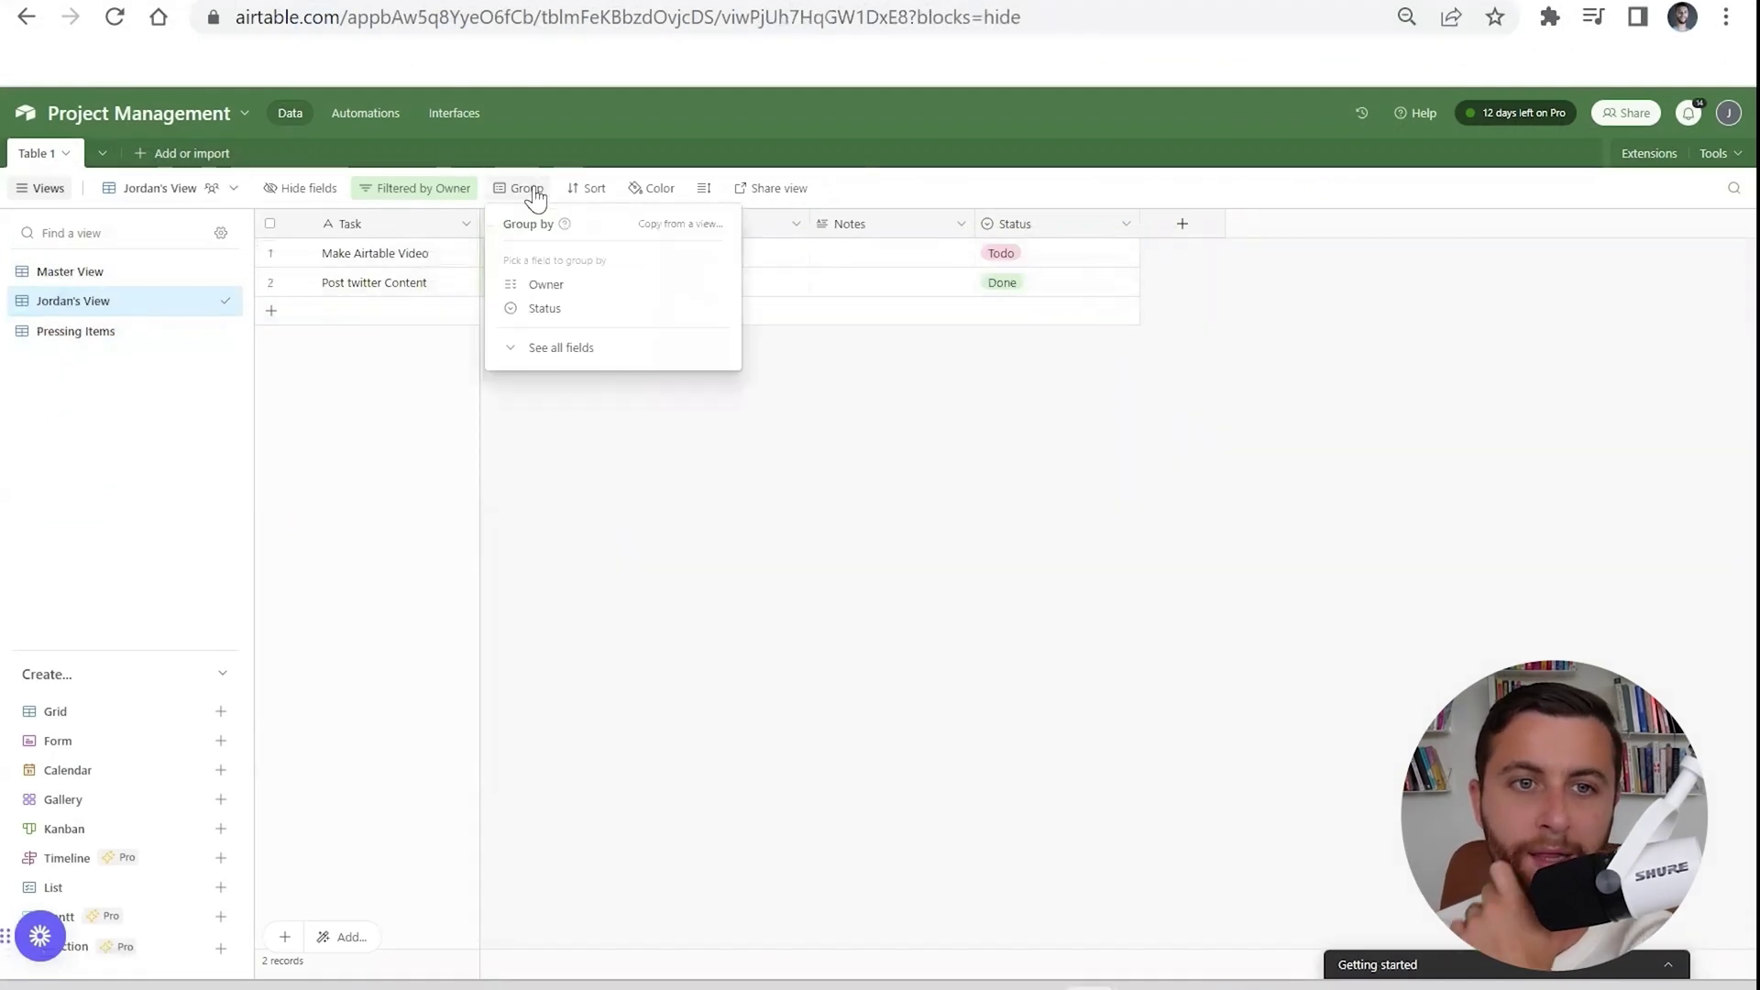
pyautogui.click(560, 310)
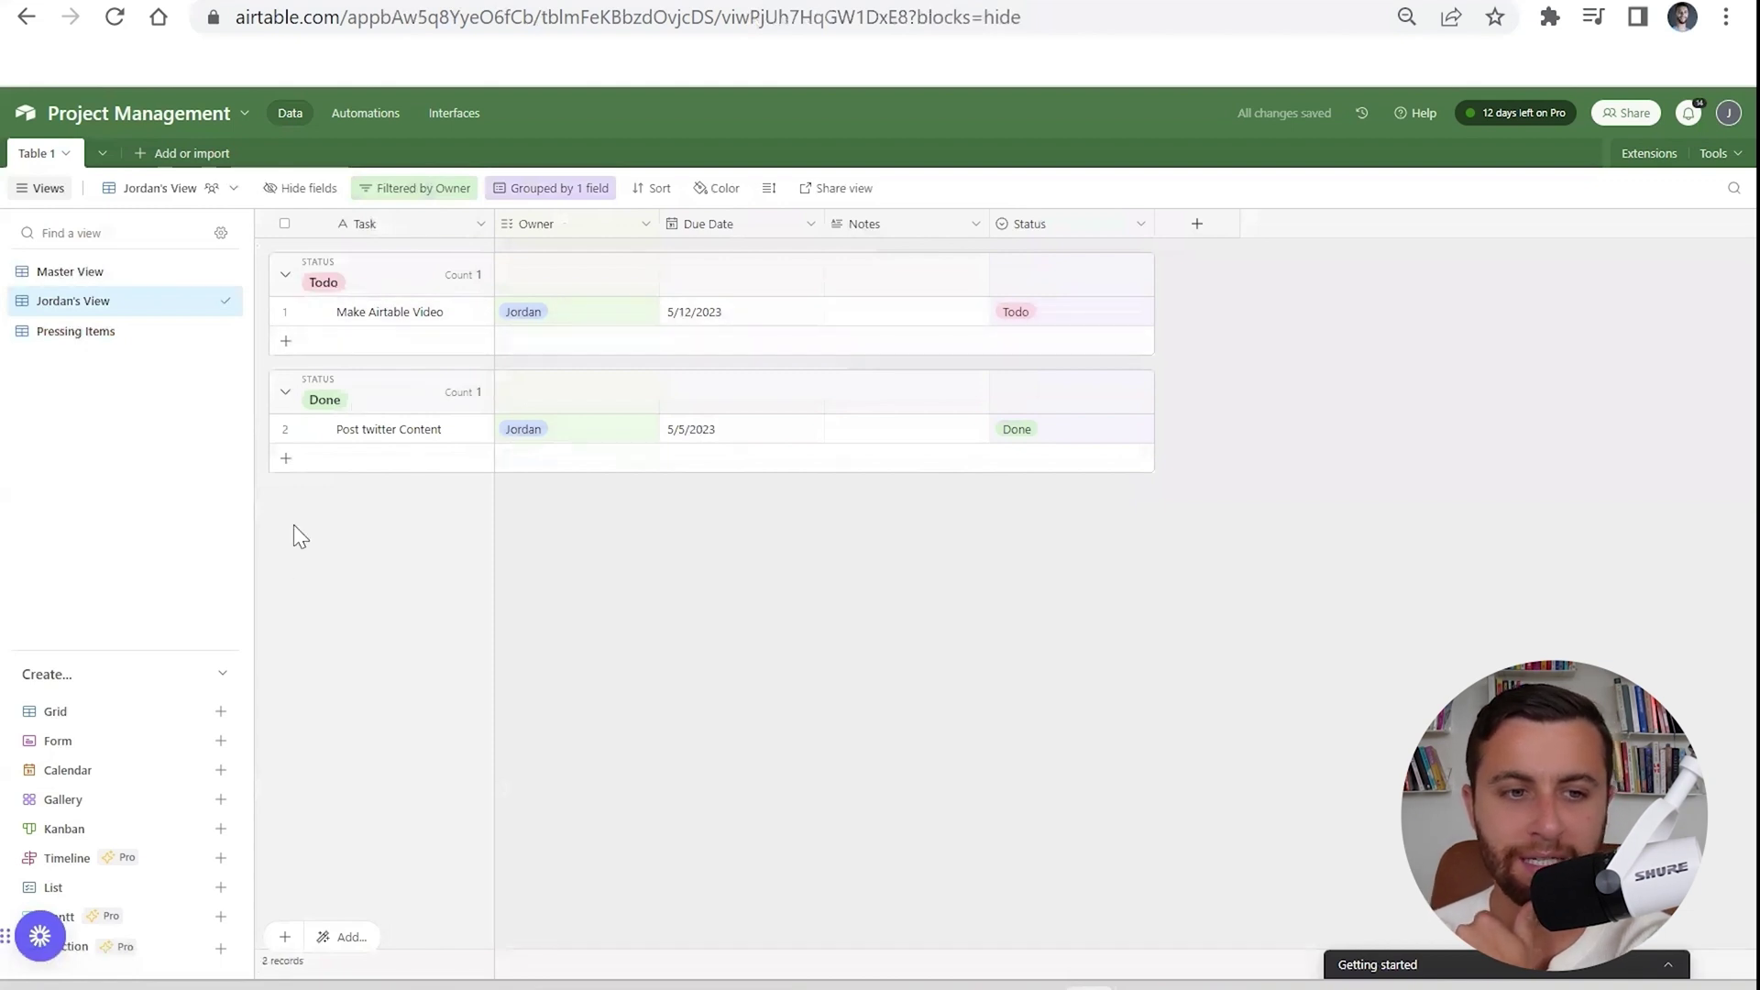
pyautogui.moveTo(217, 827)
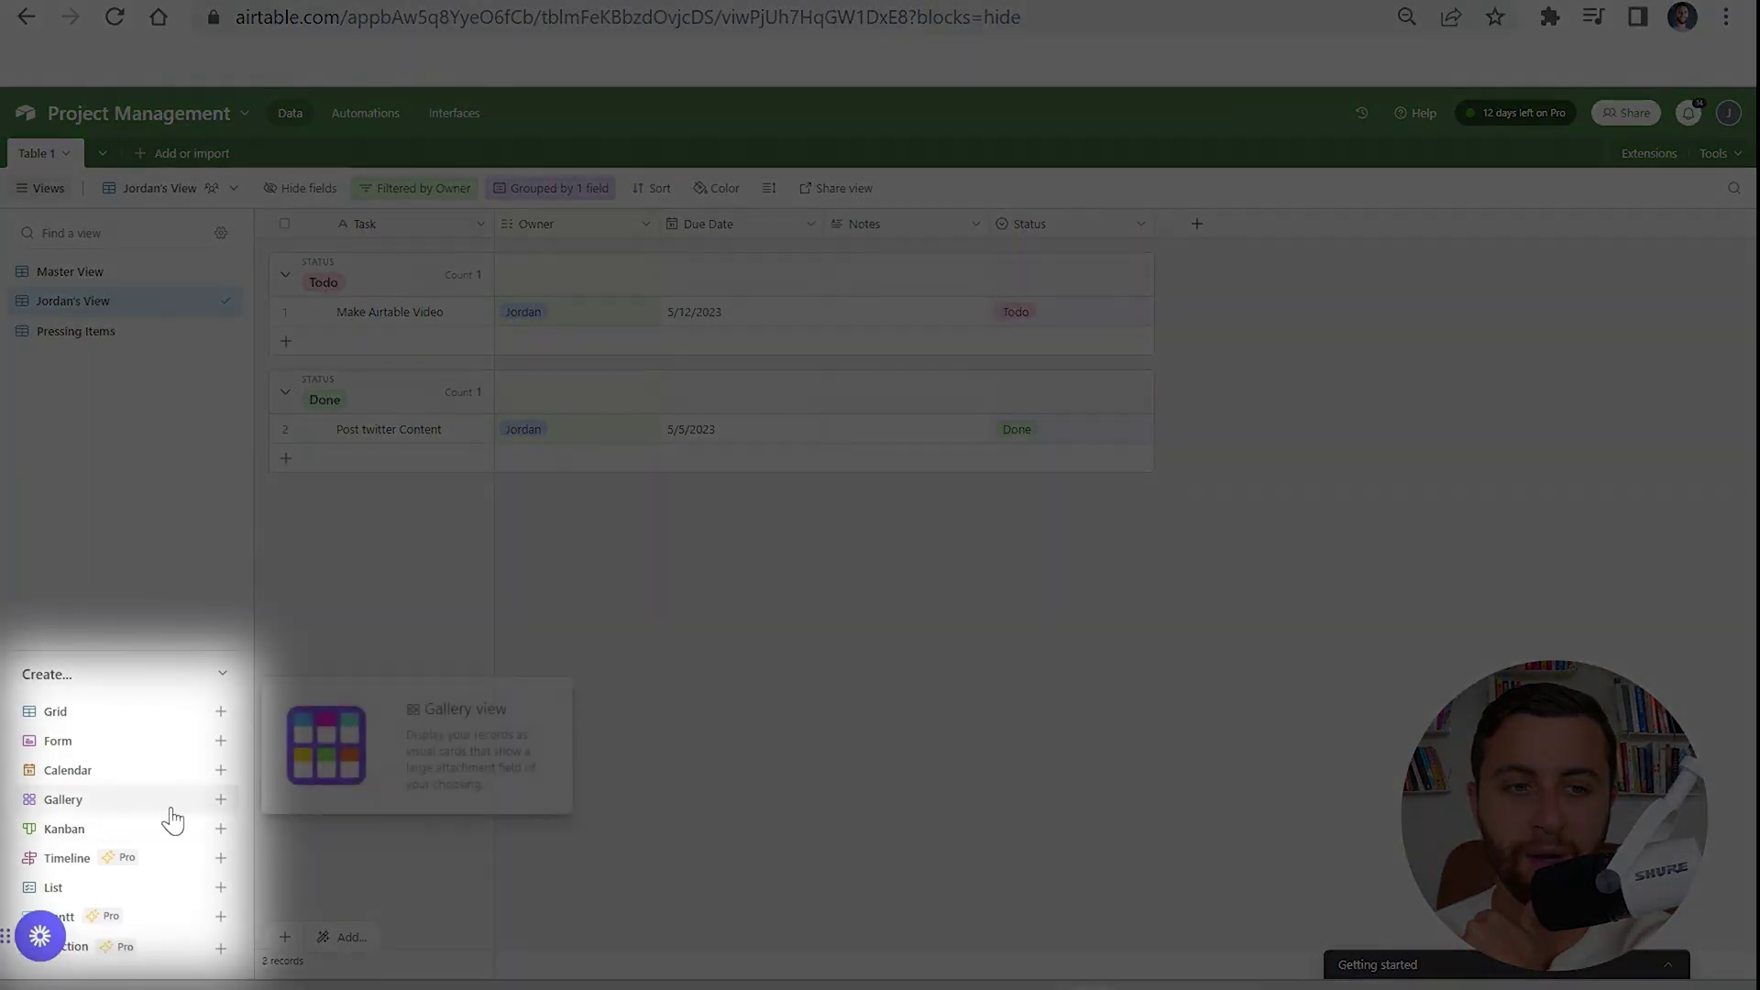
# Create a Kanban view named 'Kanban View' that stacks tasks by Status.
pyautogui.moveTo(175, 725)
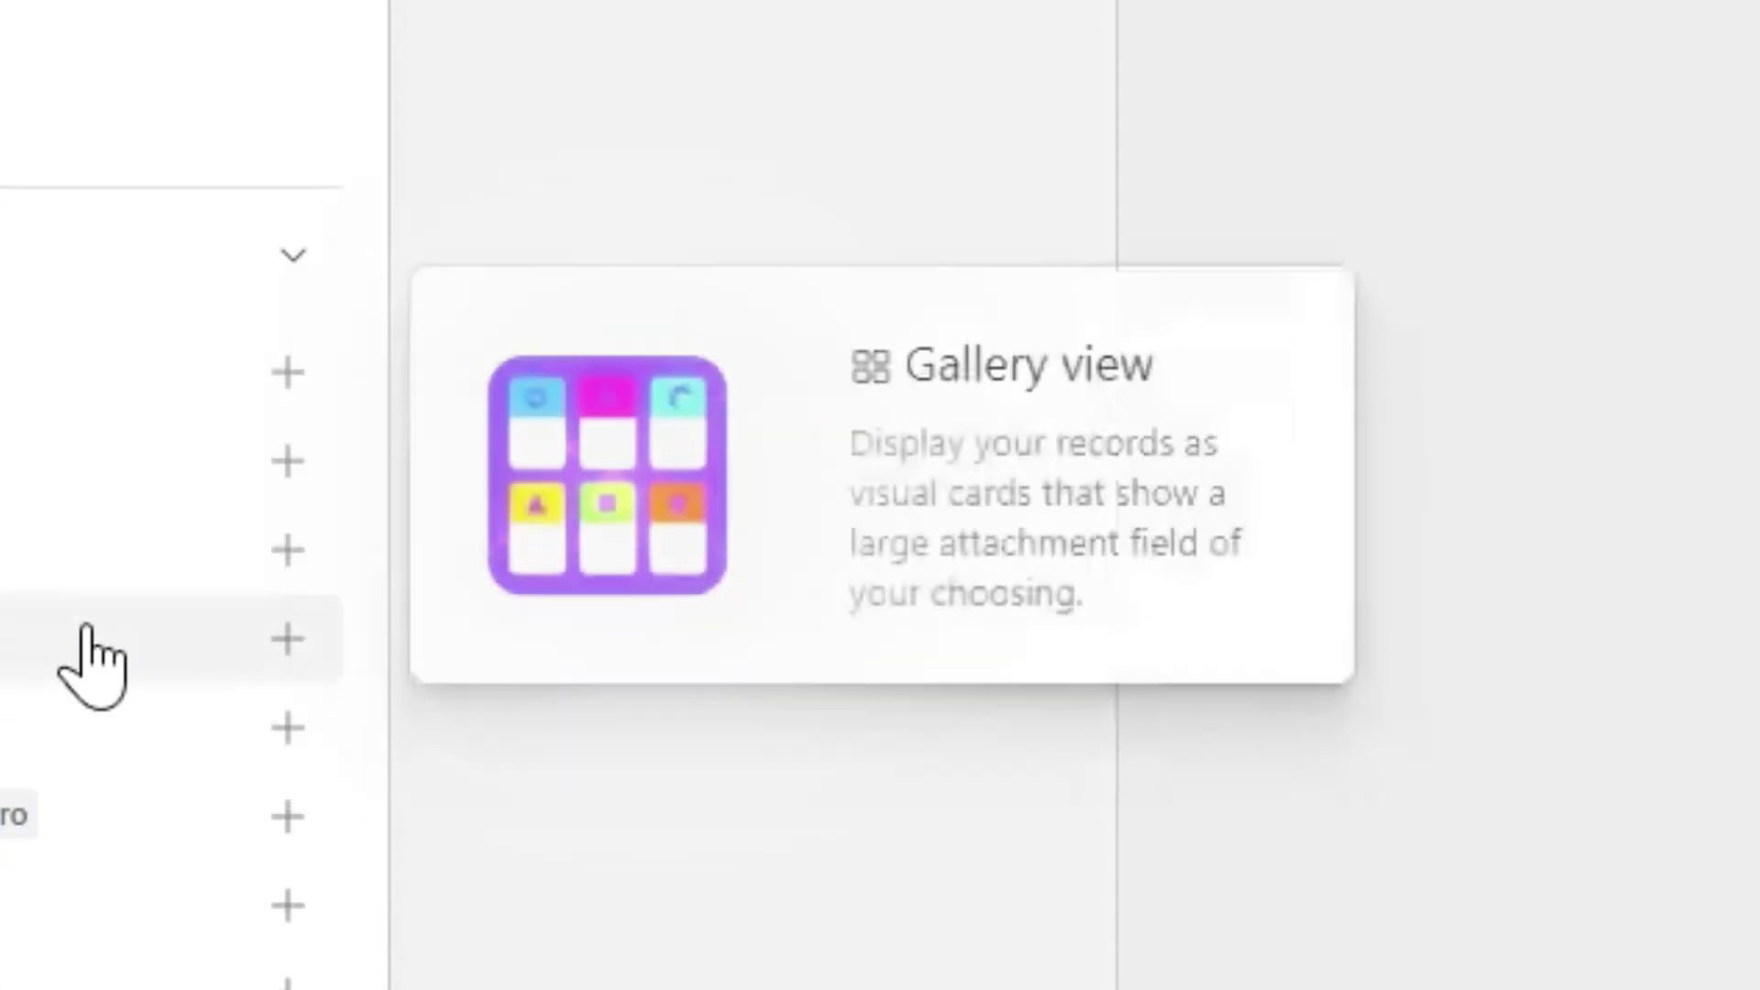
pyautogui.click(288, 730)
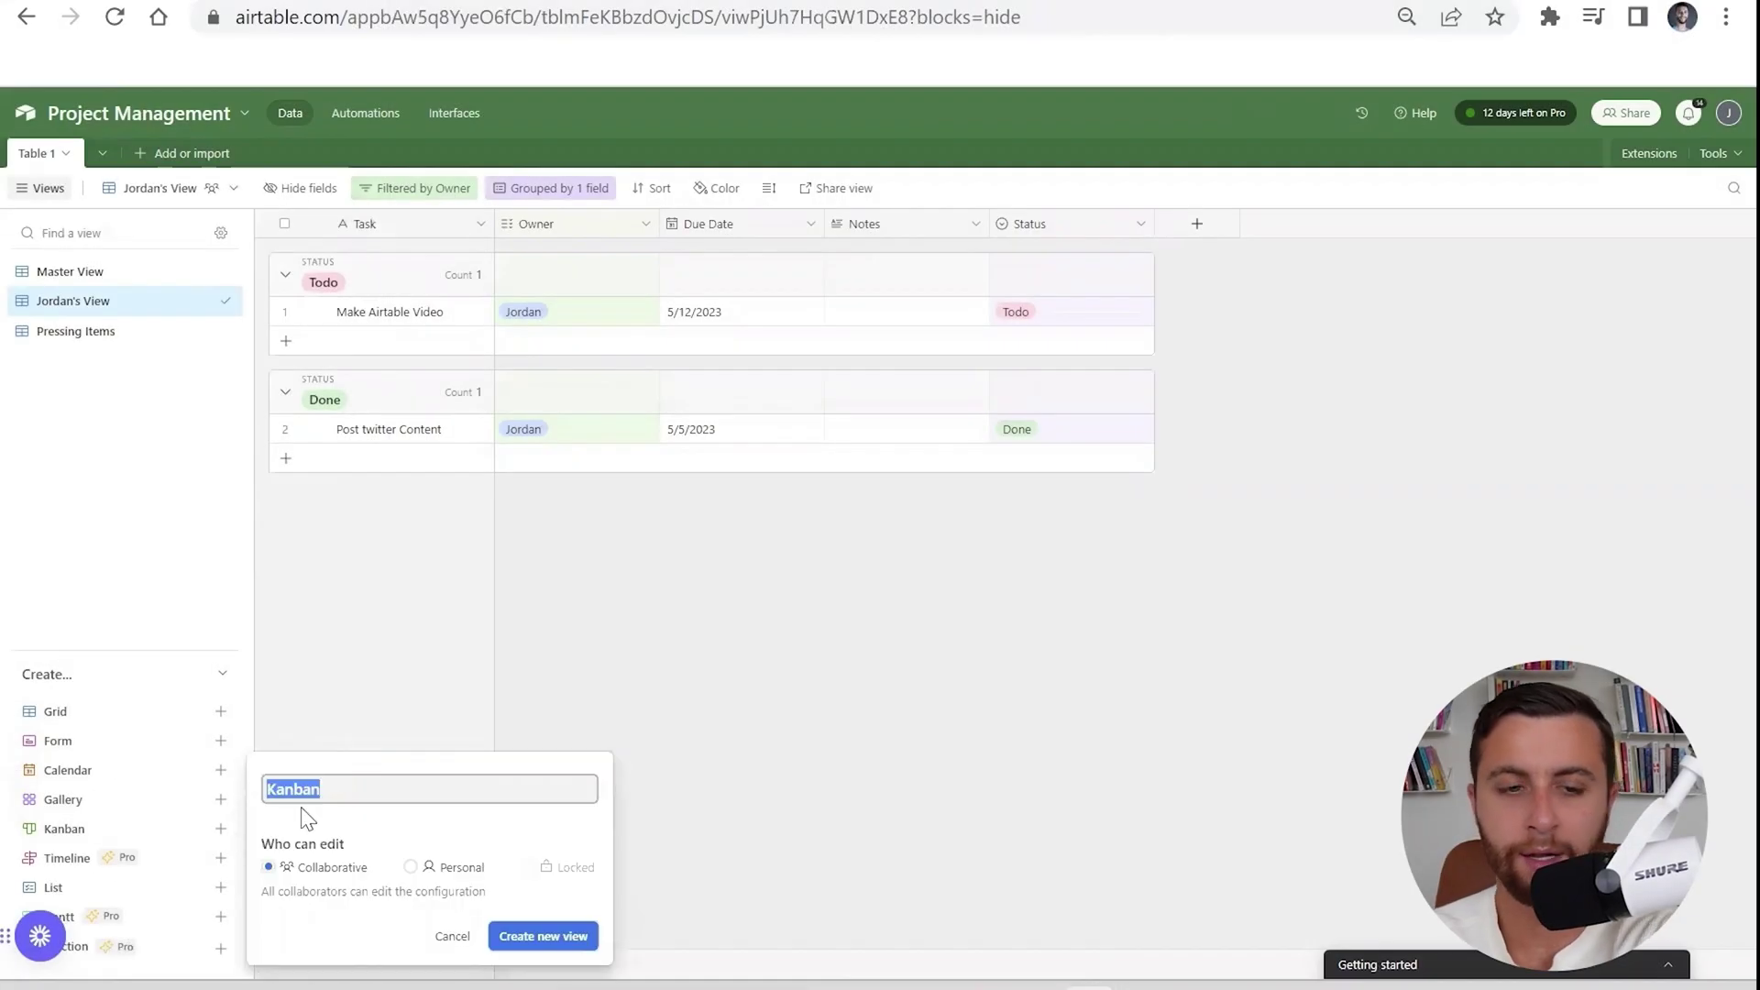
pyautogui.write('Kanban View')
pyautogui.press('Return')
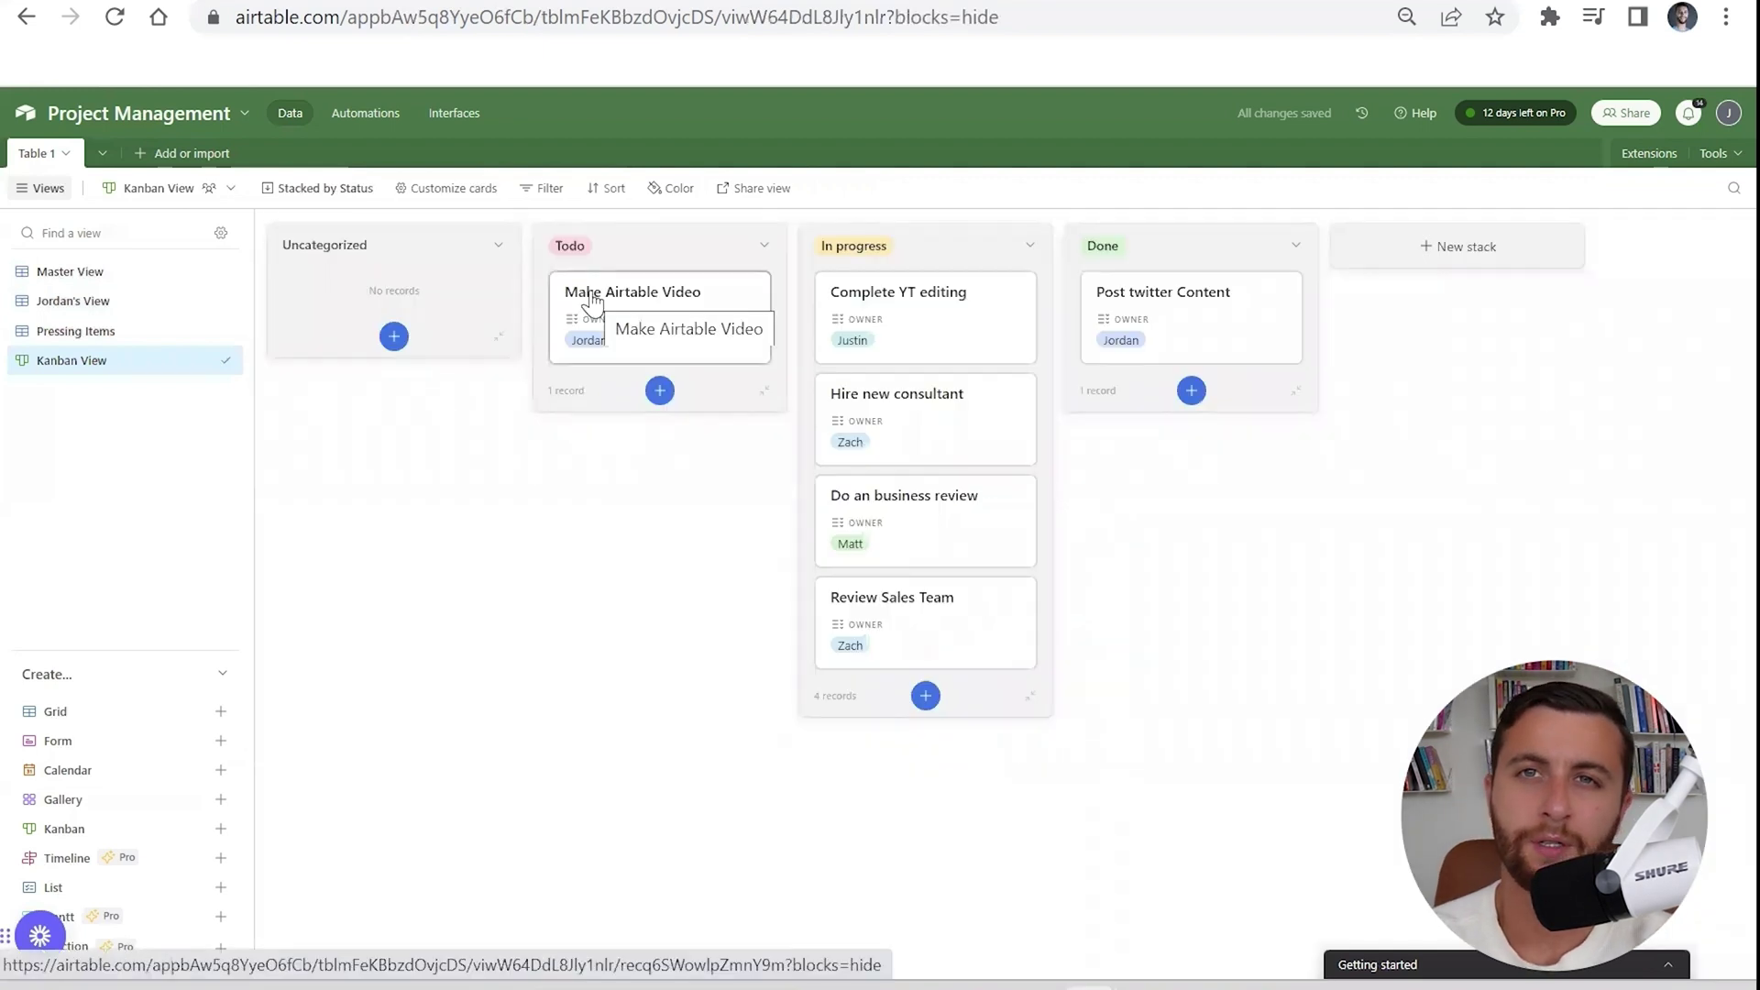
# Move the Make Airtable Video card into In progress, then Done, then back to Todo.
pyautogui.moveTo(605, 302); pyautogui.dragTo(892, 314)
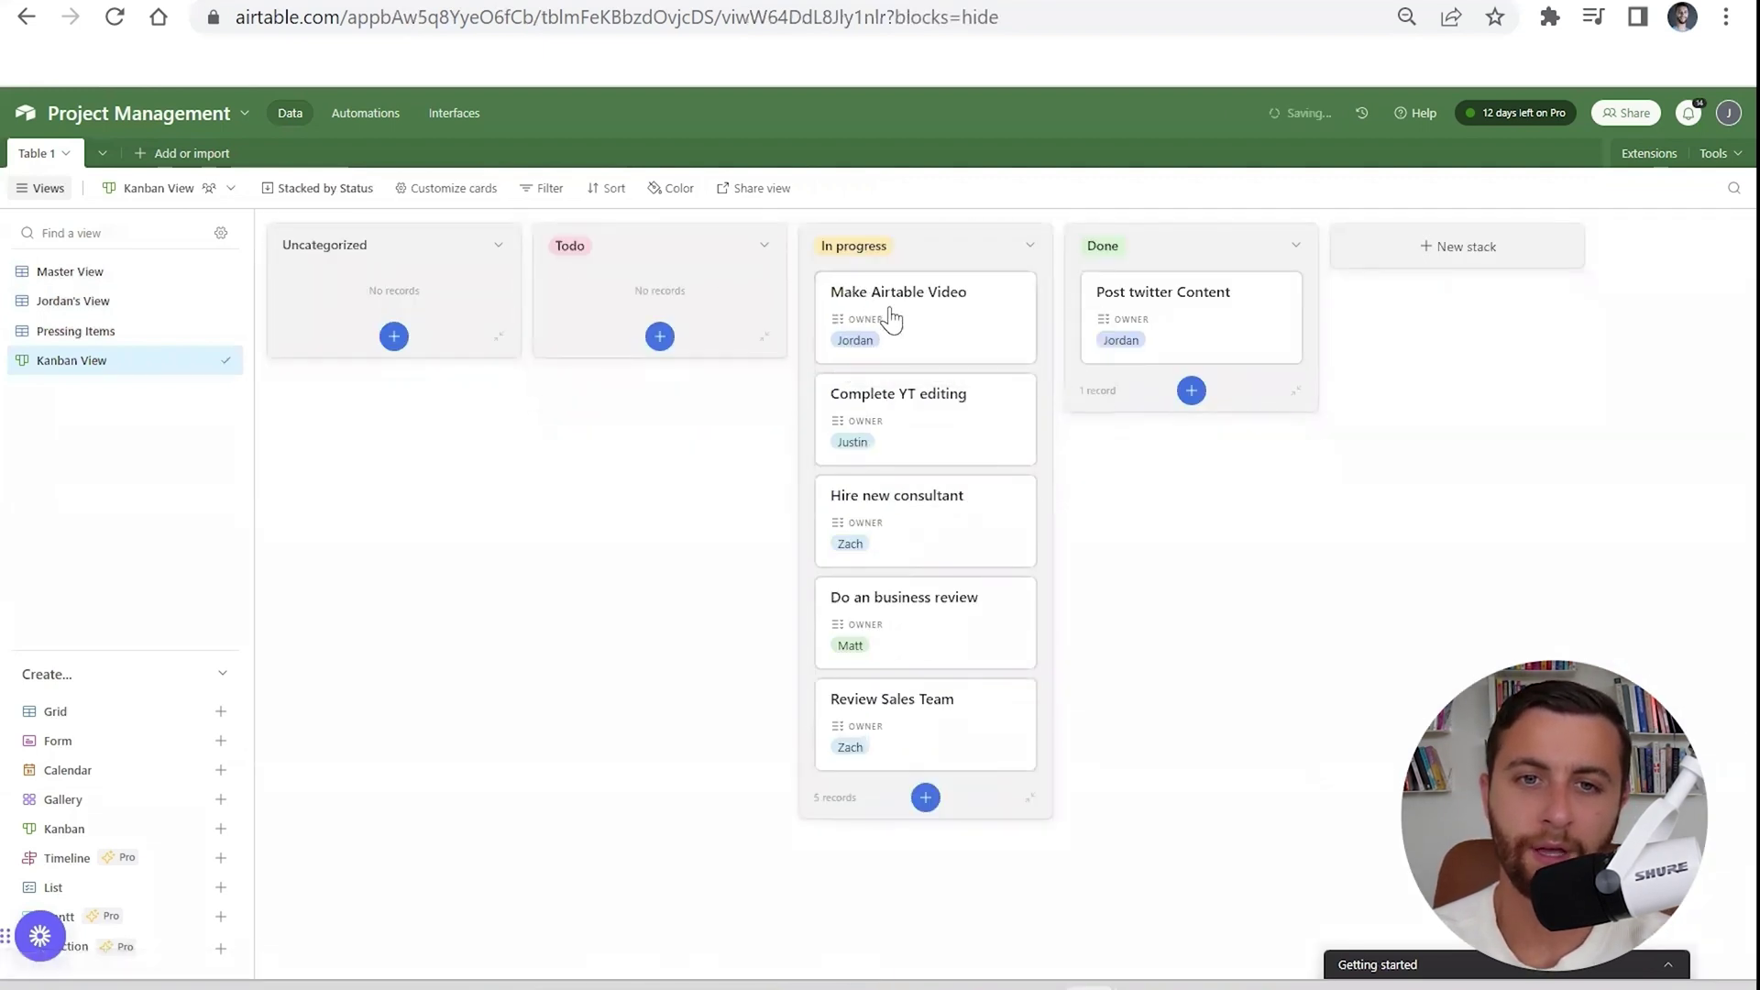
pyautogui.click(892, 314)
pyautogui.click(1356, 189)
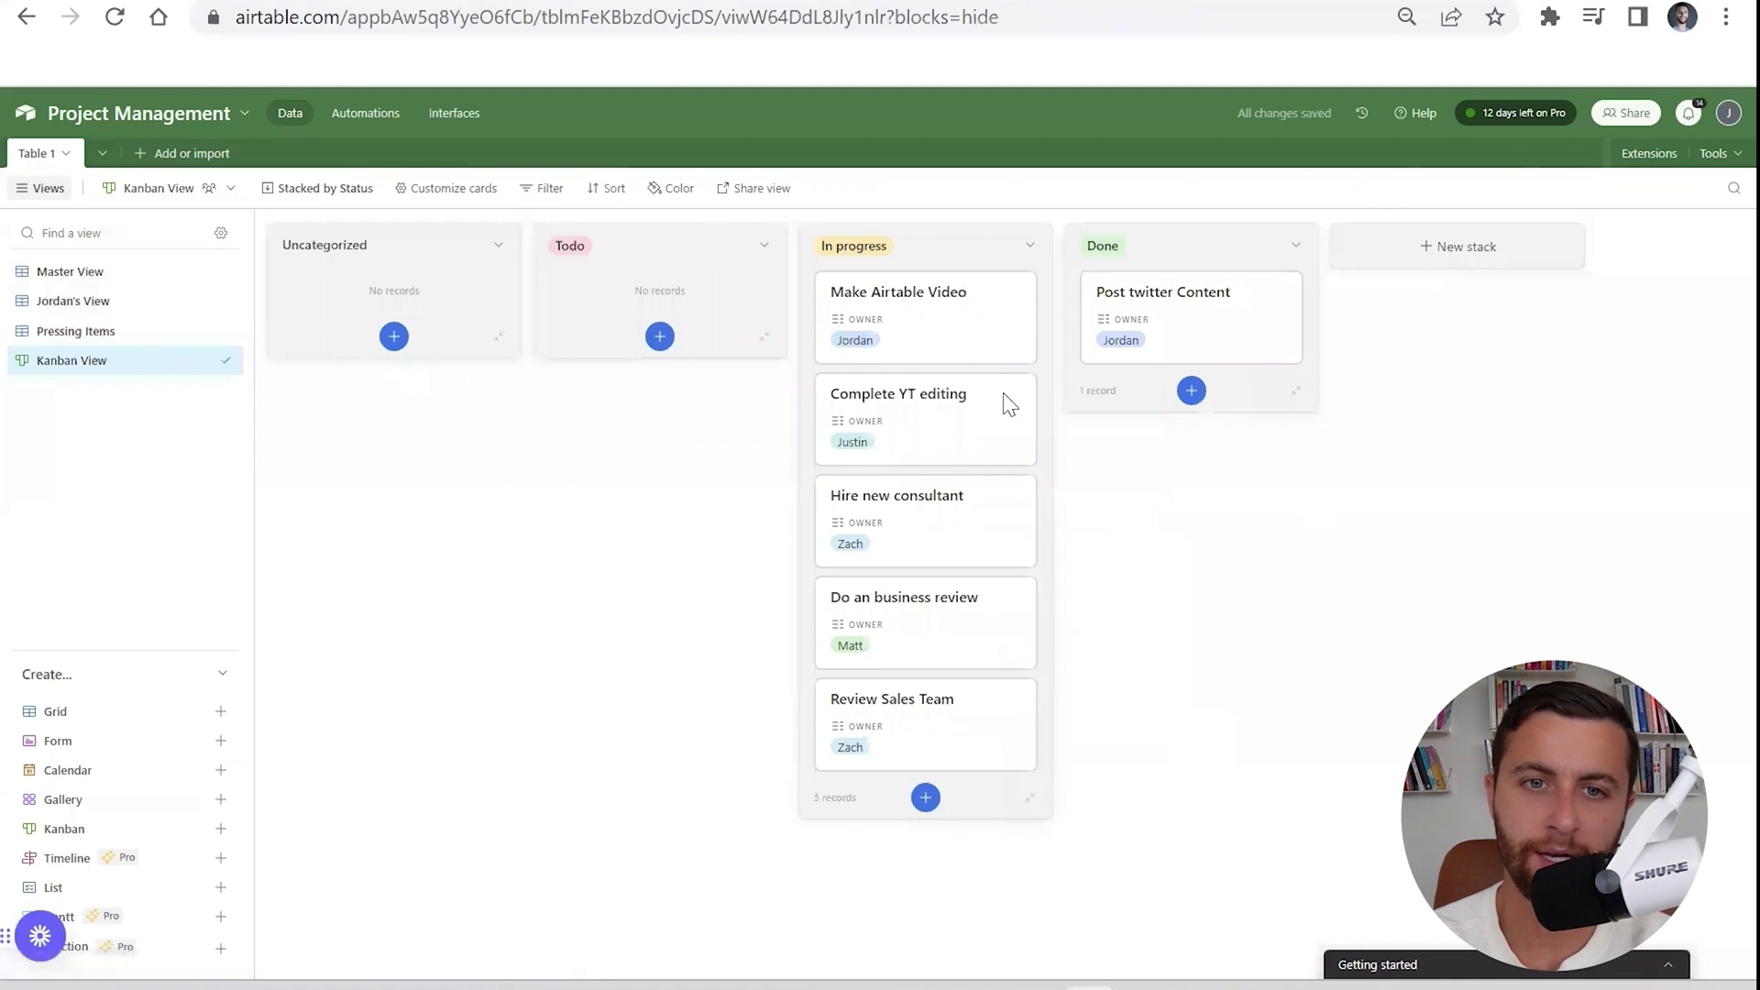
pyautogui.moveTo(907, 334); pyautogui.dragTo(1100, 312)
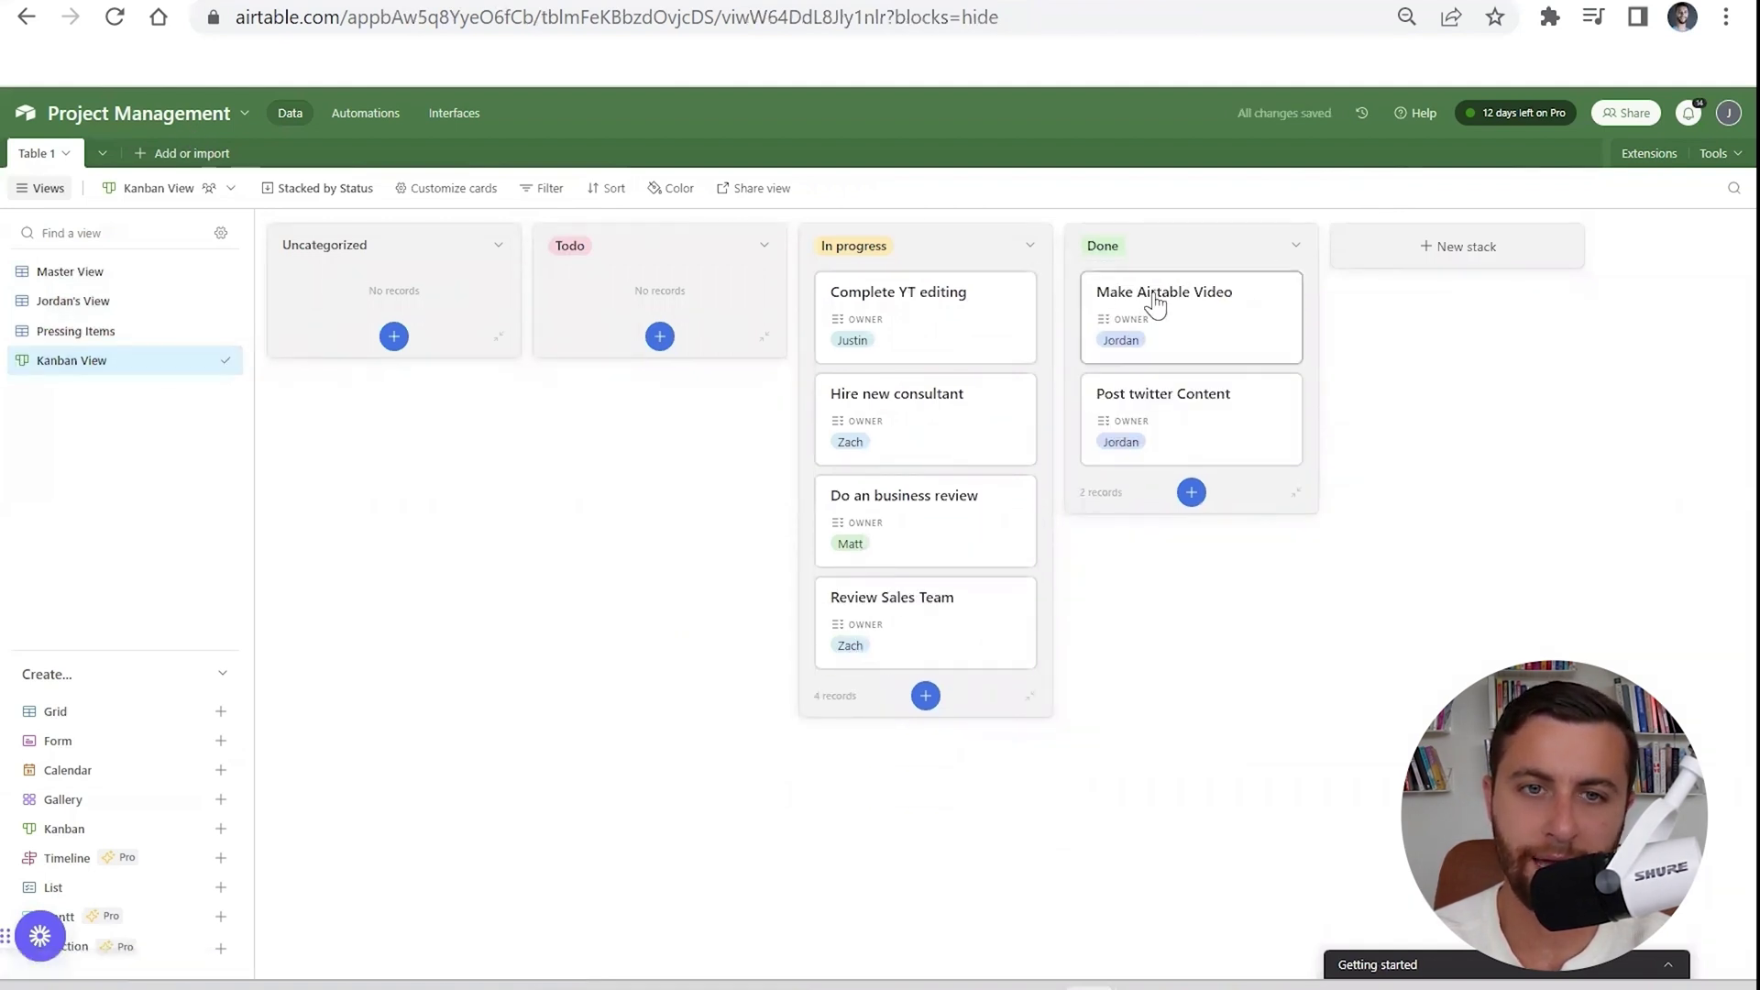
pyautogui.moveTo(1156, 305); pyautogui.dragTo(674, 313)
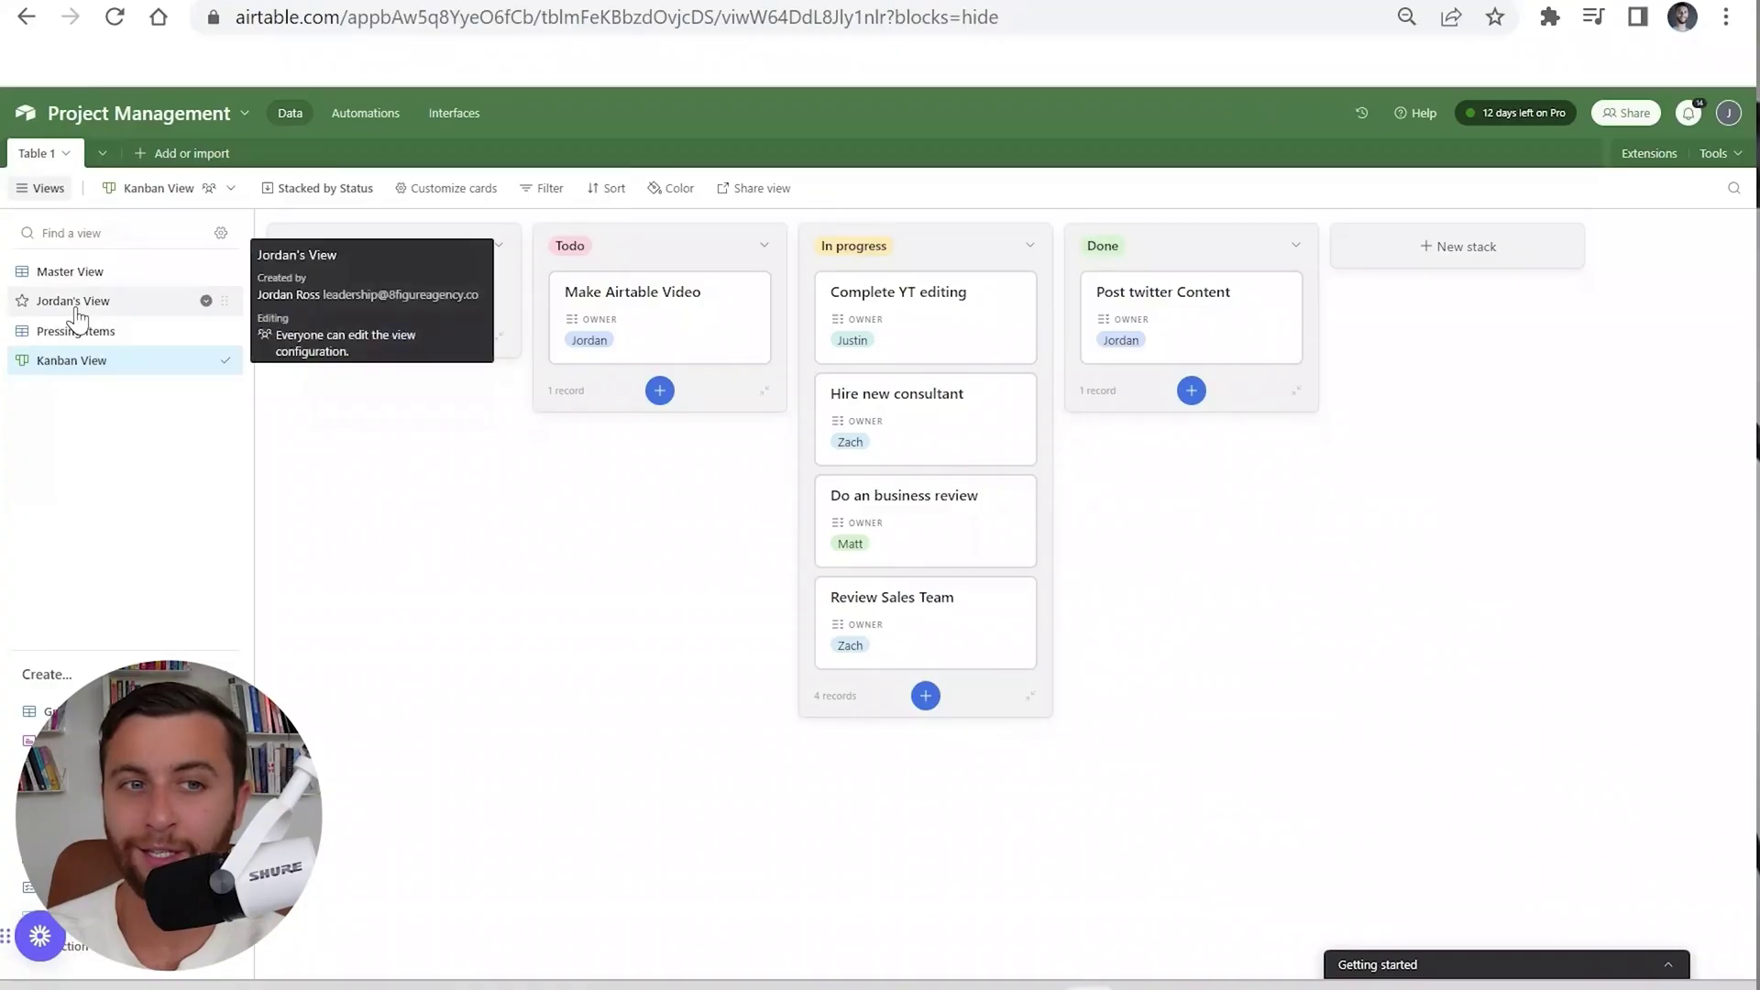
# In Master View, add a URL-type field named SOP to the table.
pyautogui.click(67, 281)
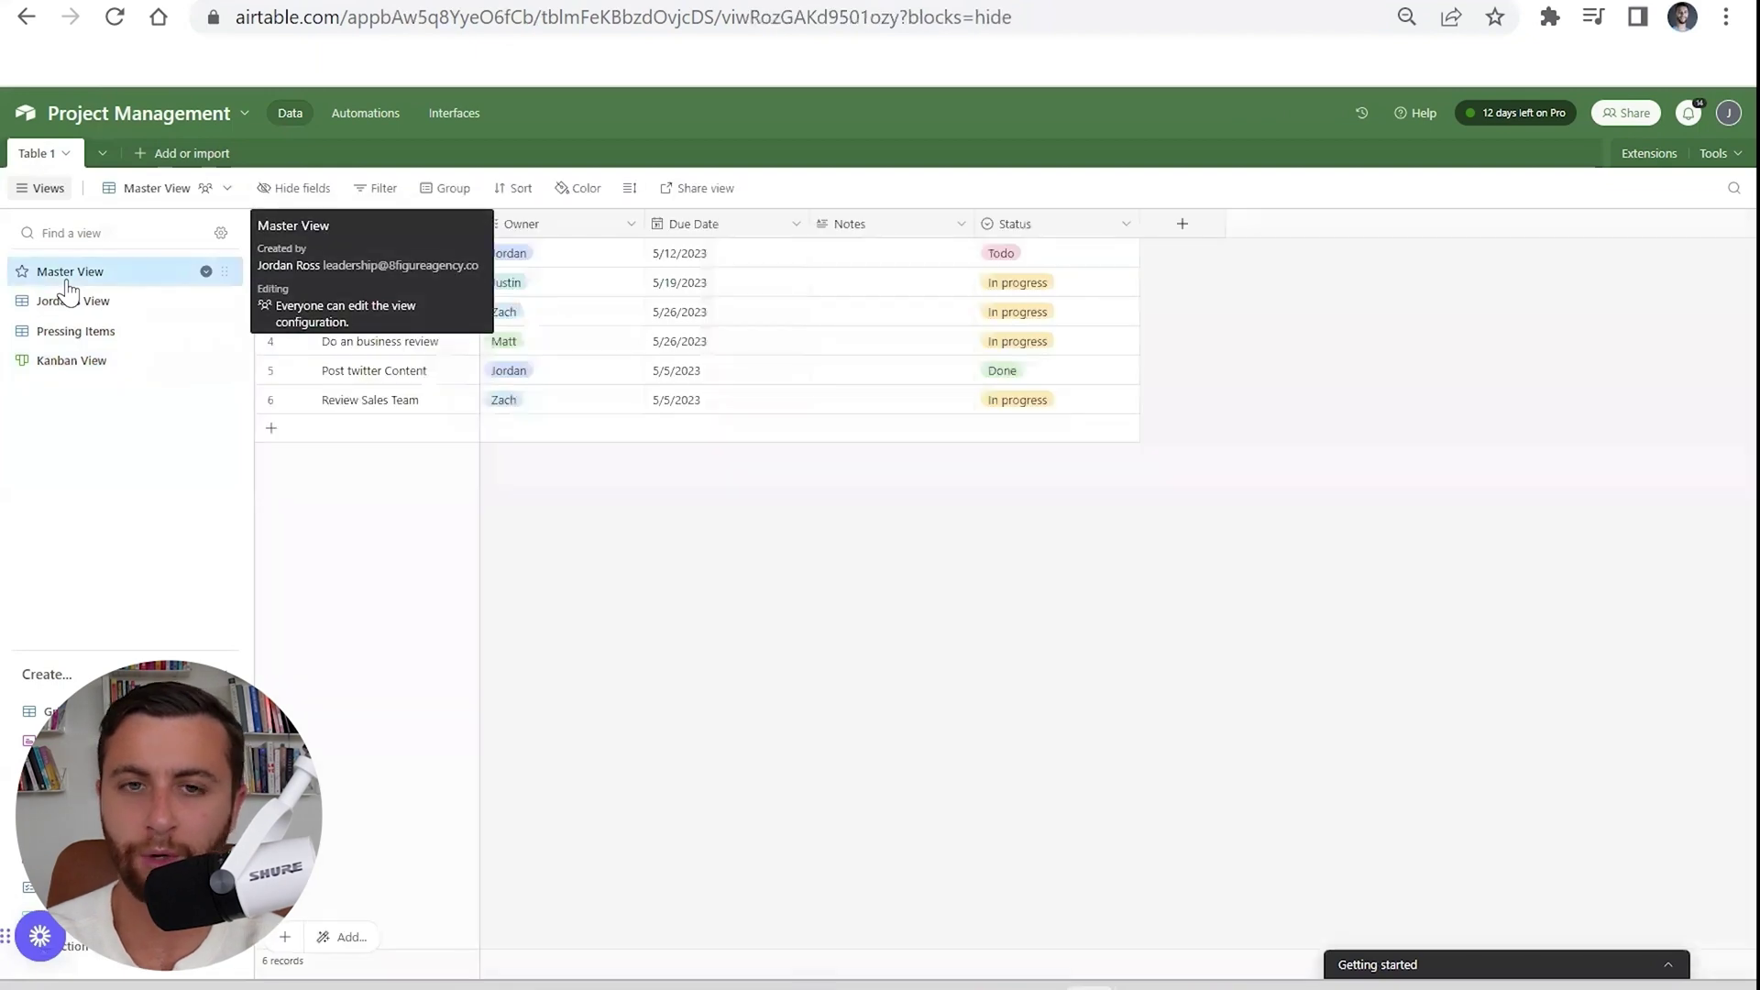
pyautogui.click(1183, 224)
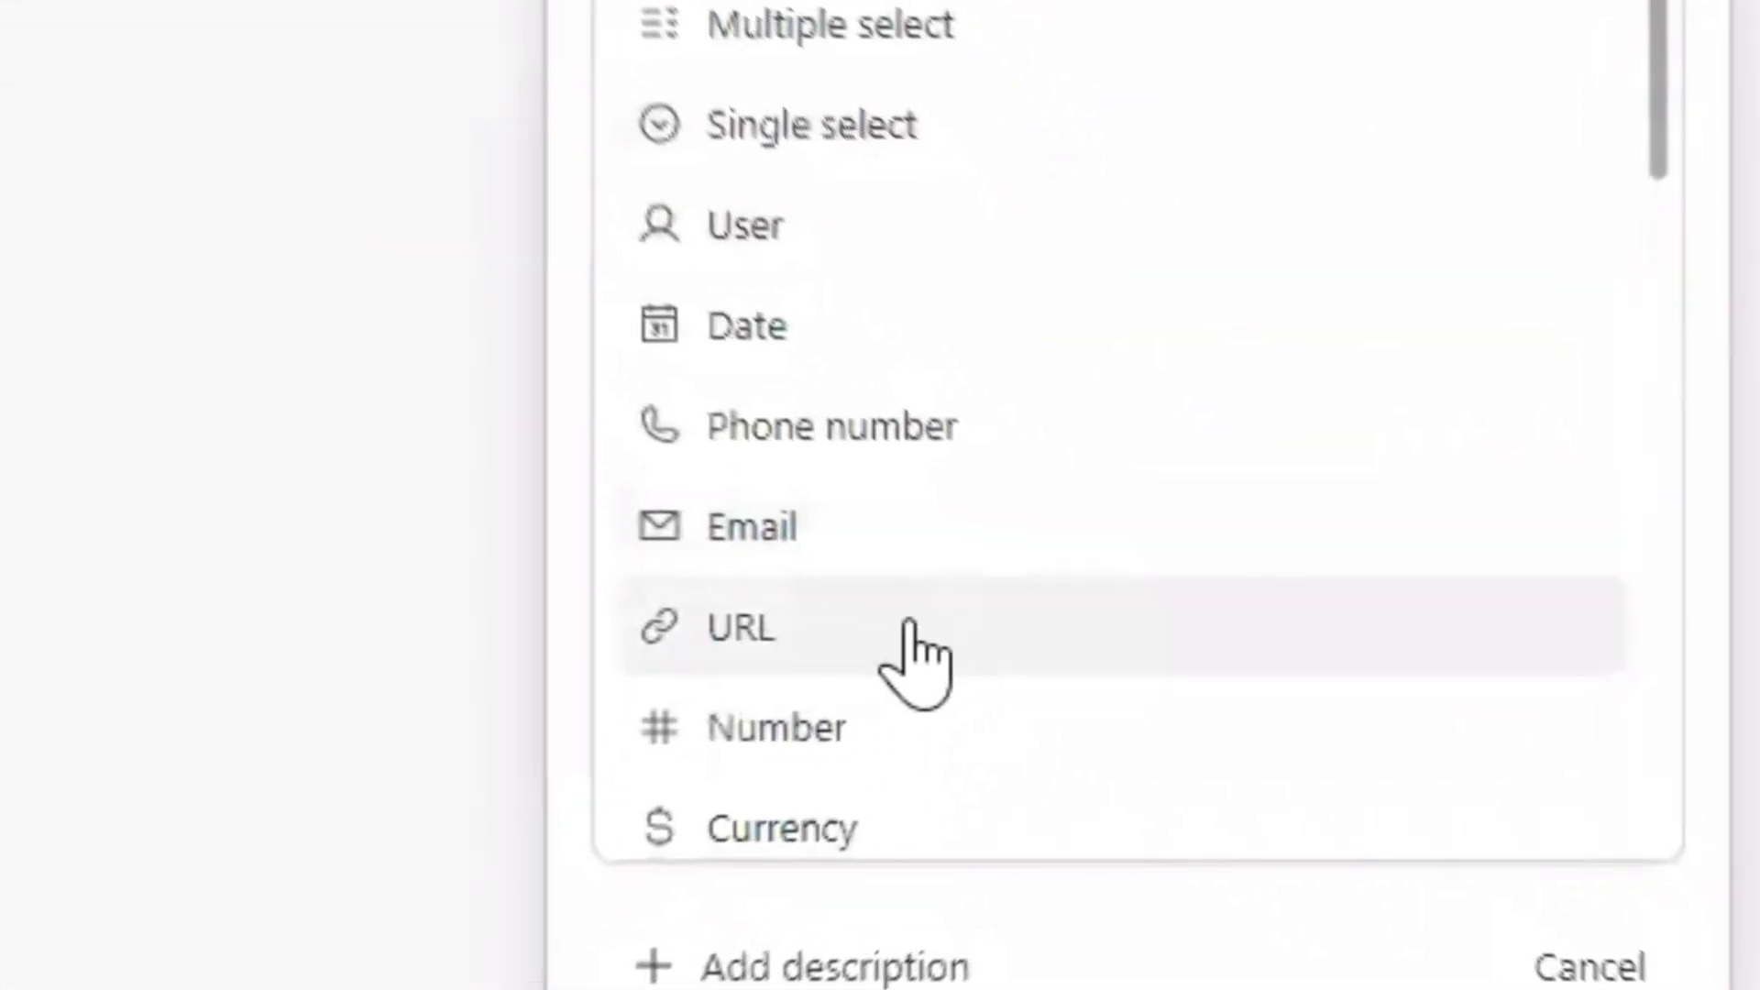
pyautogui.click(1247, 692)
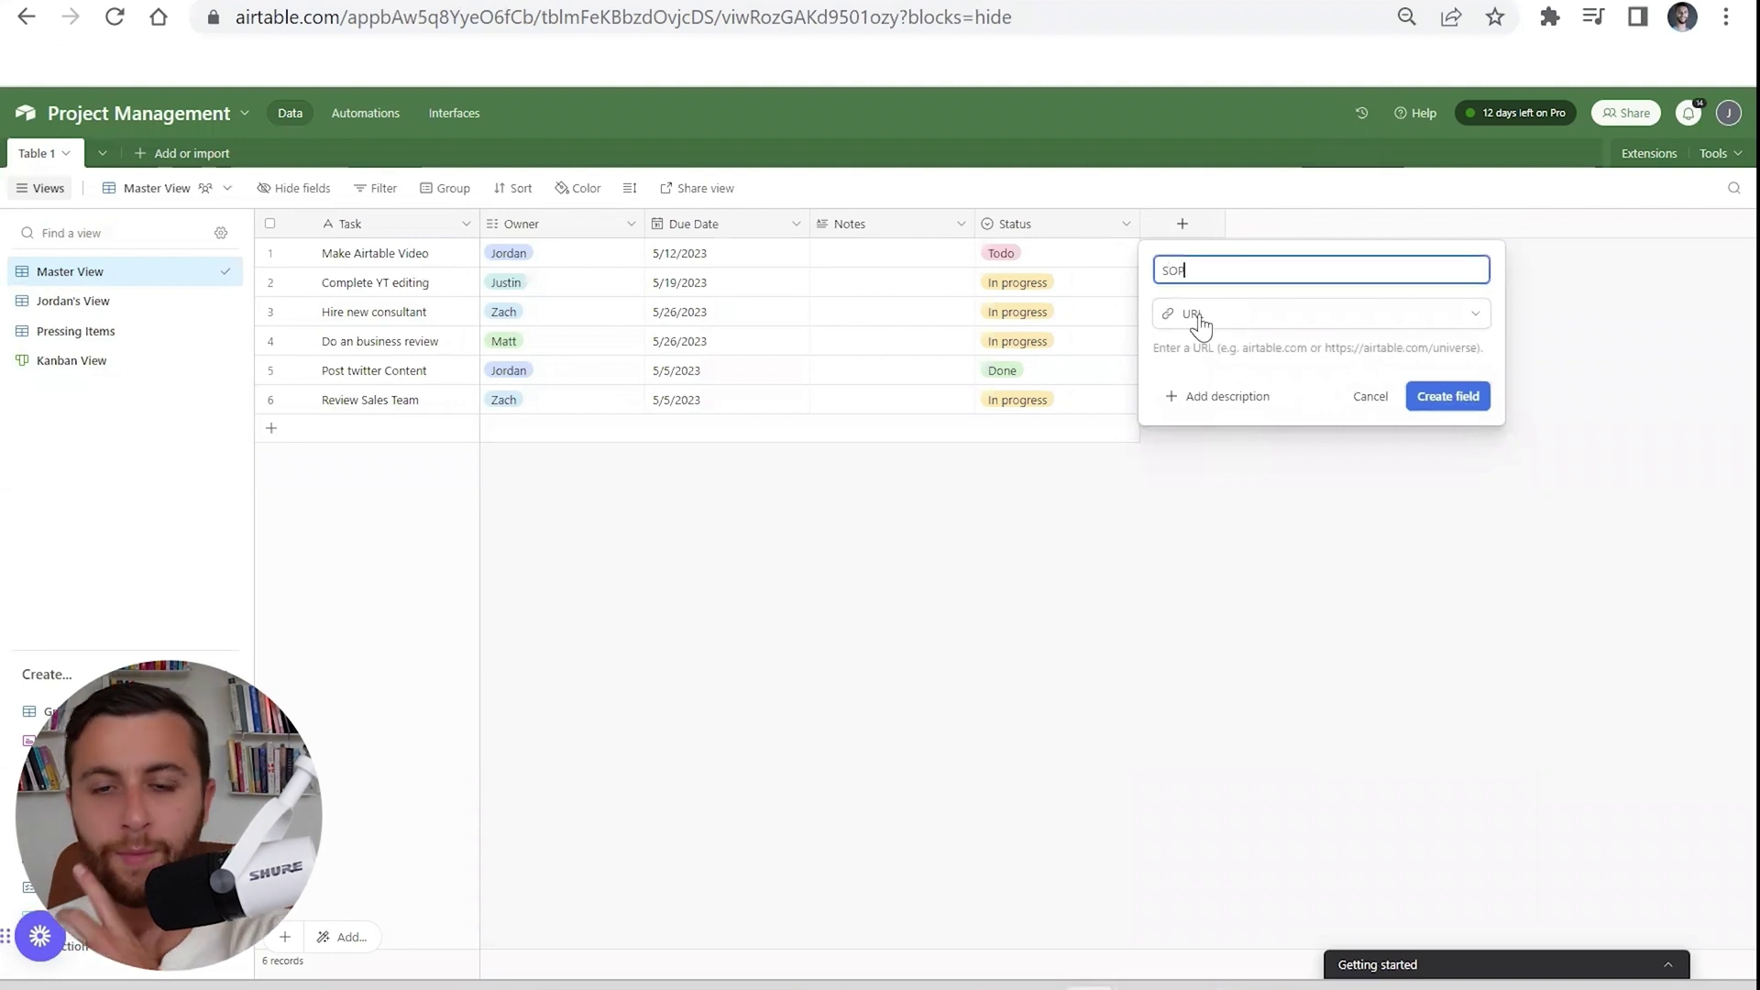
pyautogui.click(1462, 407)
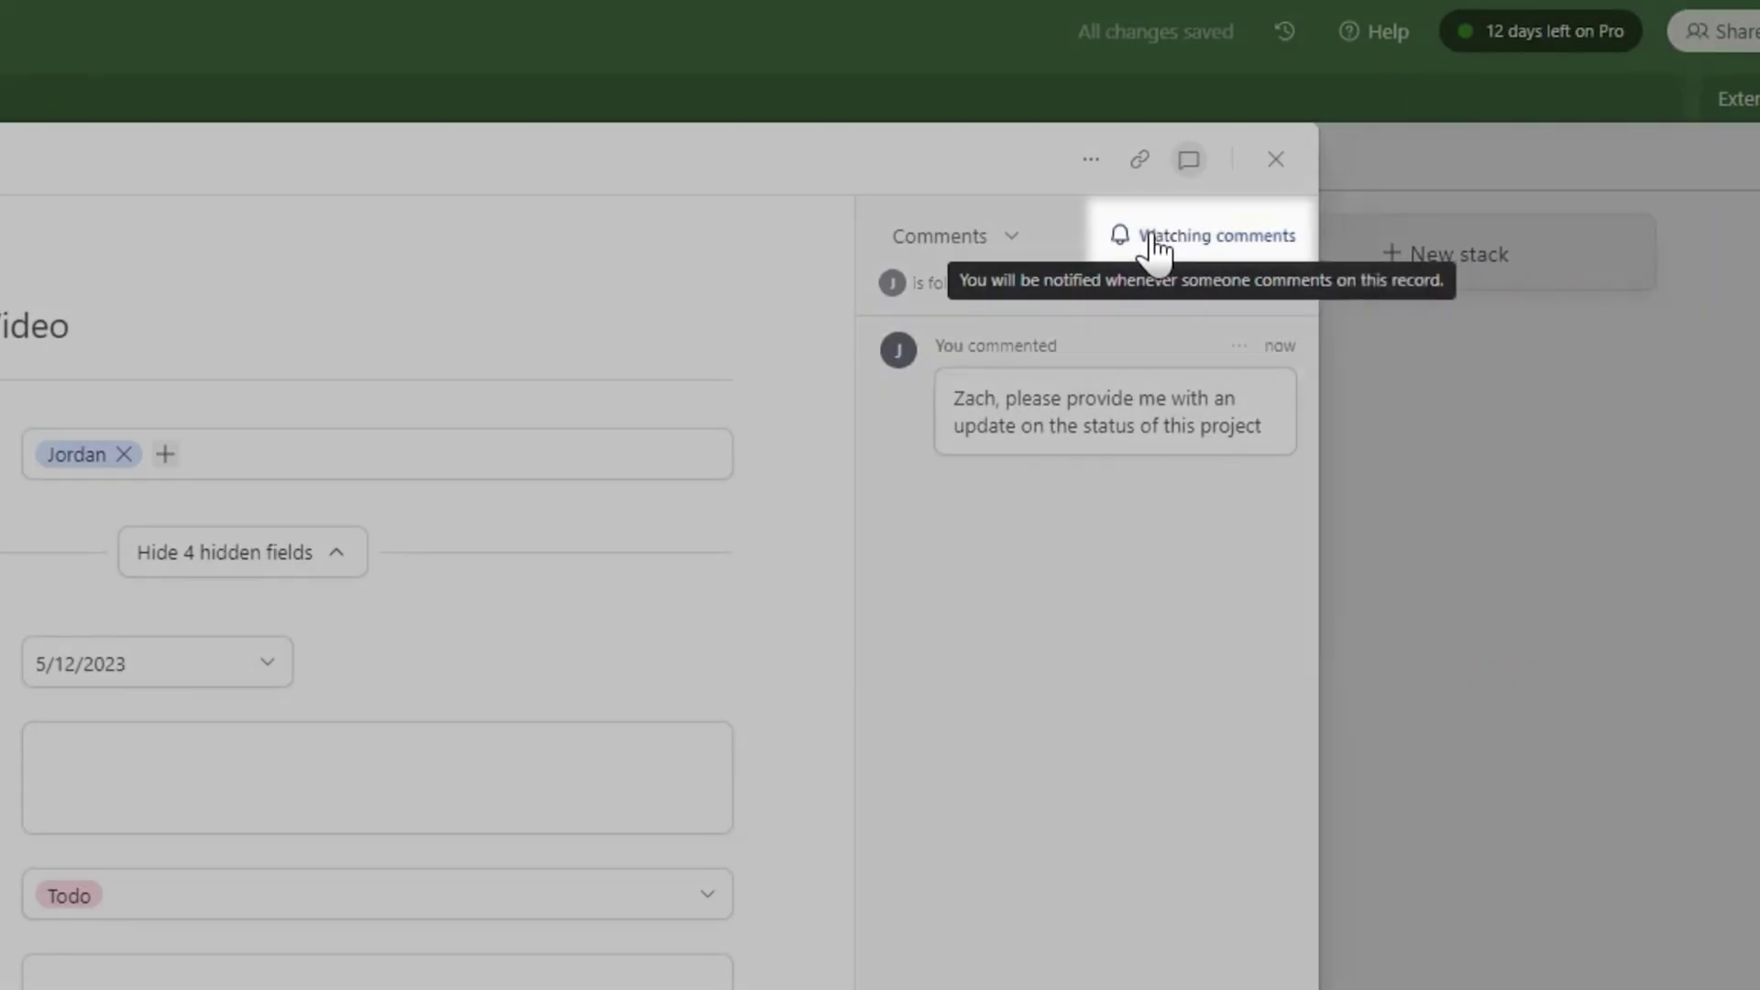
# Keep watching comments on Make Airtable Video, then close the expanded record.
pyautogui.click(1148, 254)
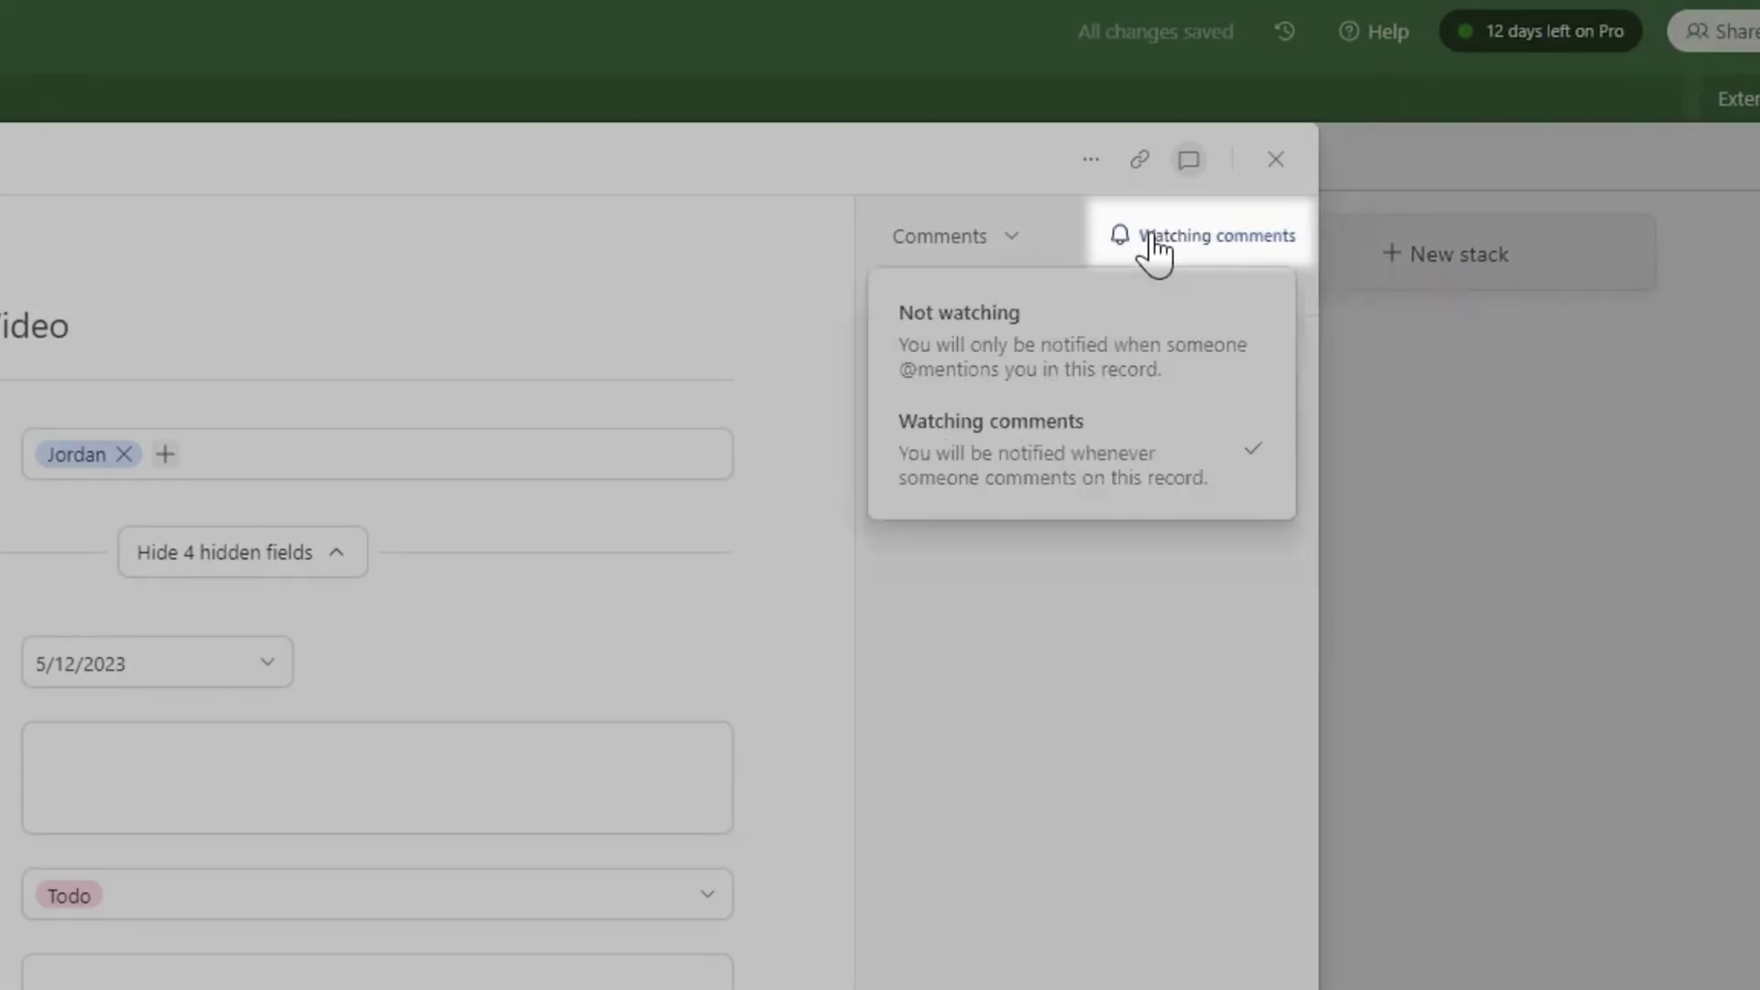
pyautogui.click(1202, 263)
pyautogui.click(1201, 263)
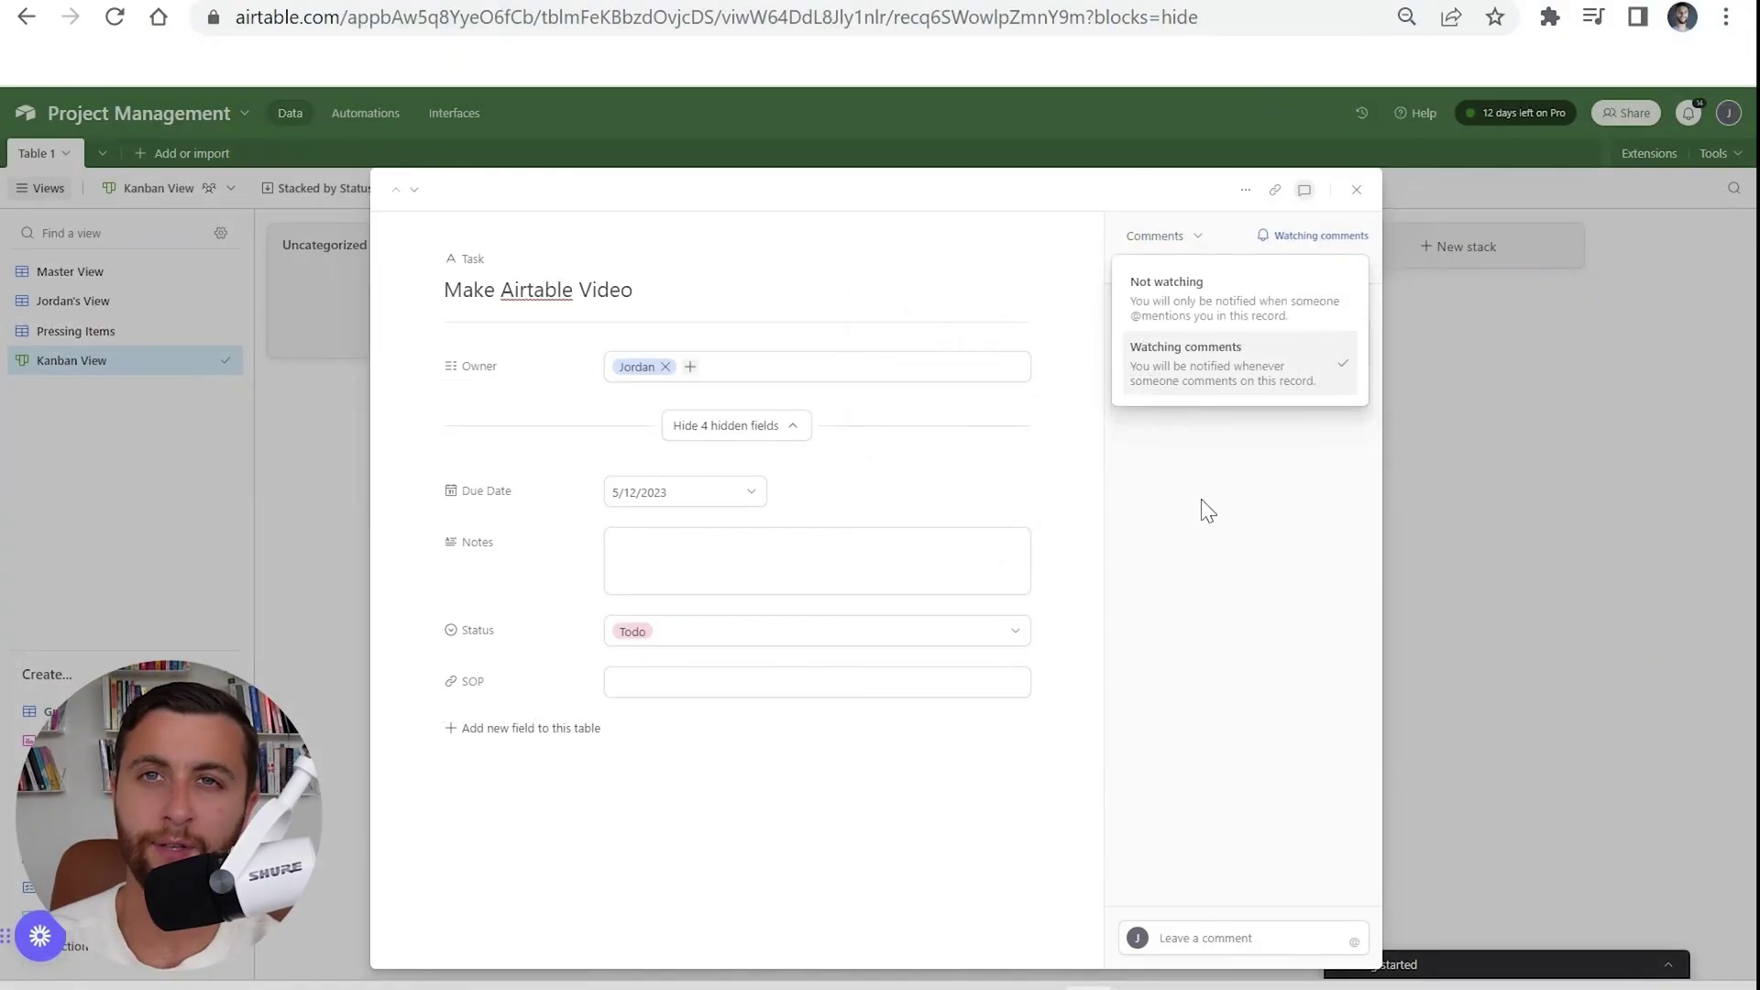
pyautogui.click(1209, 511)
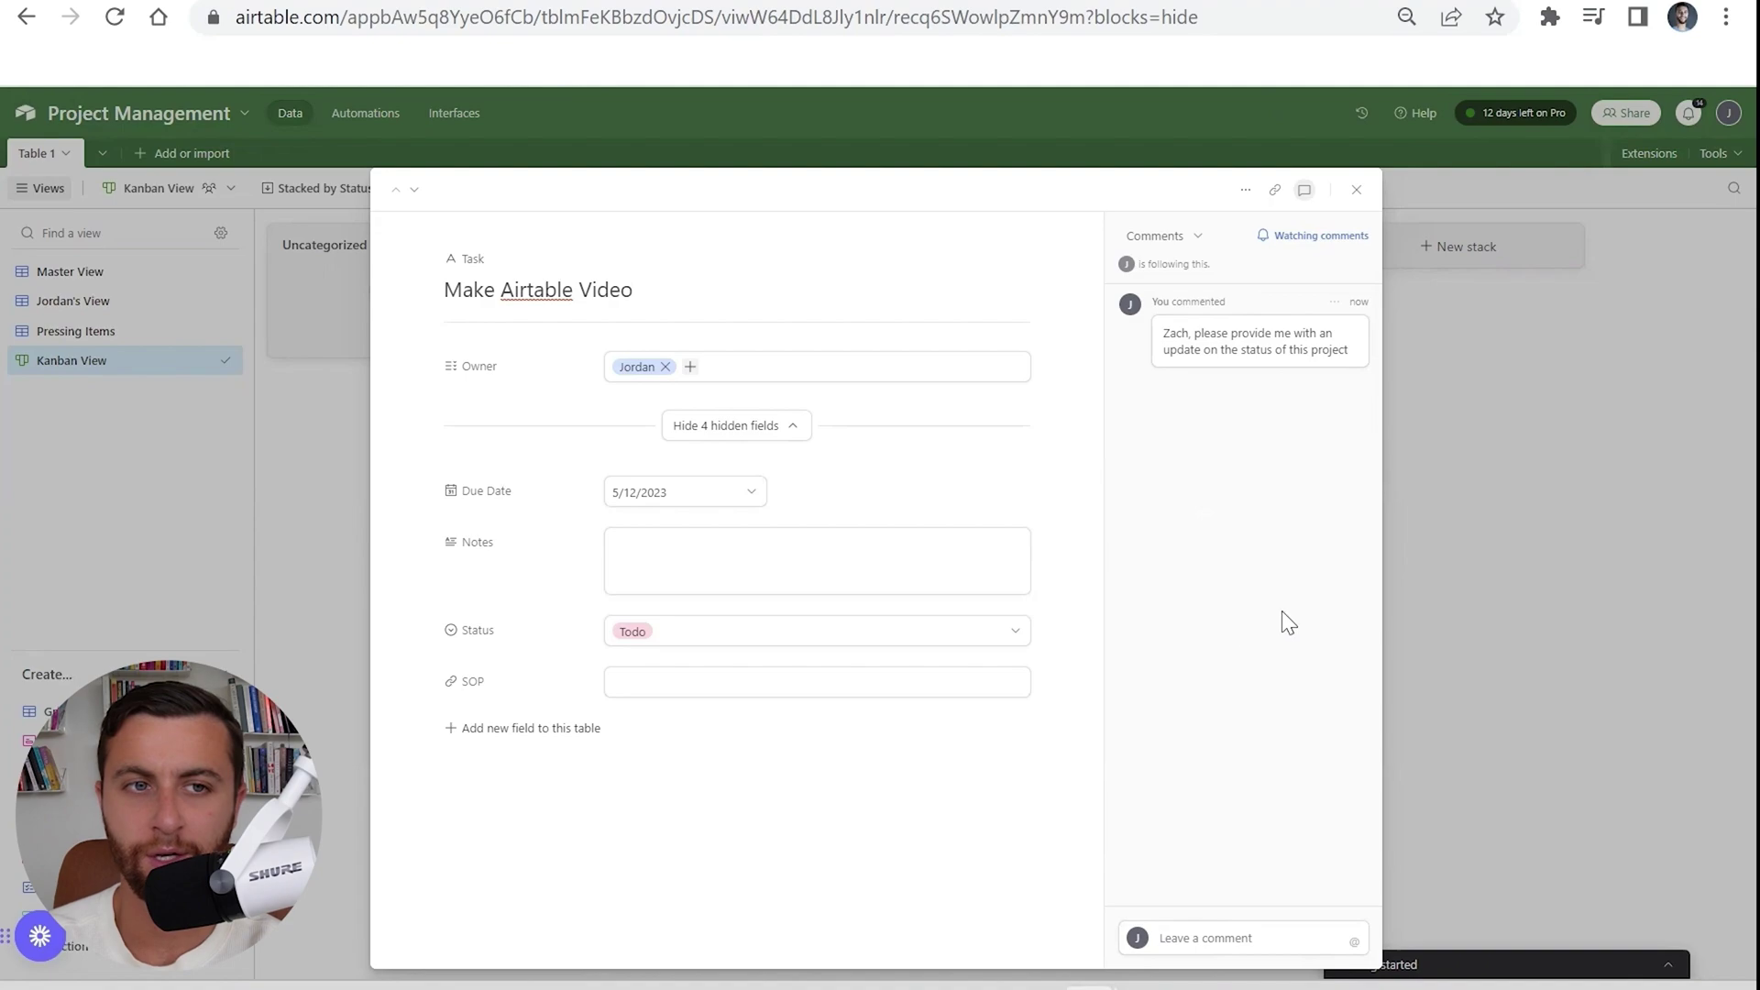
pyautogui.click(1453, 530)
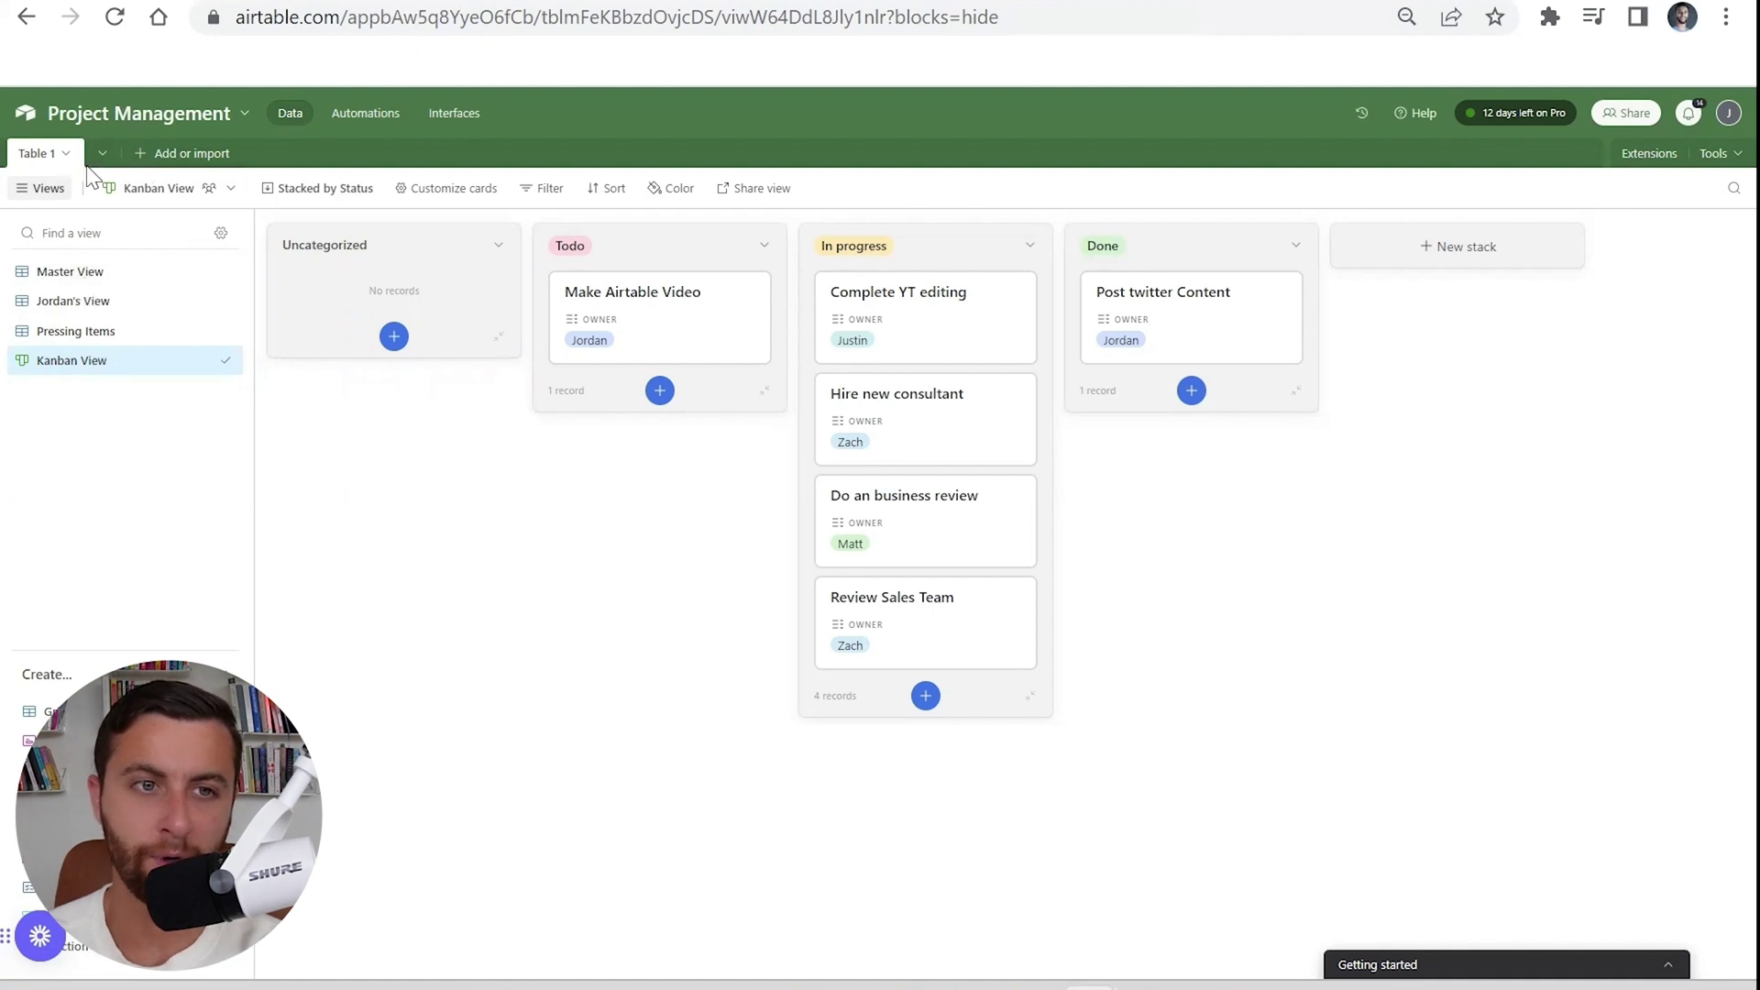
# Add a blank second table and rename the first table to Paid Media.
pyautogui.click(137, 153)
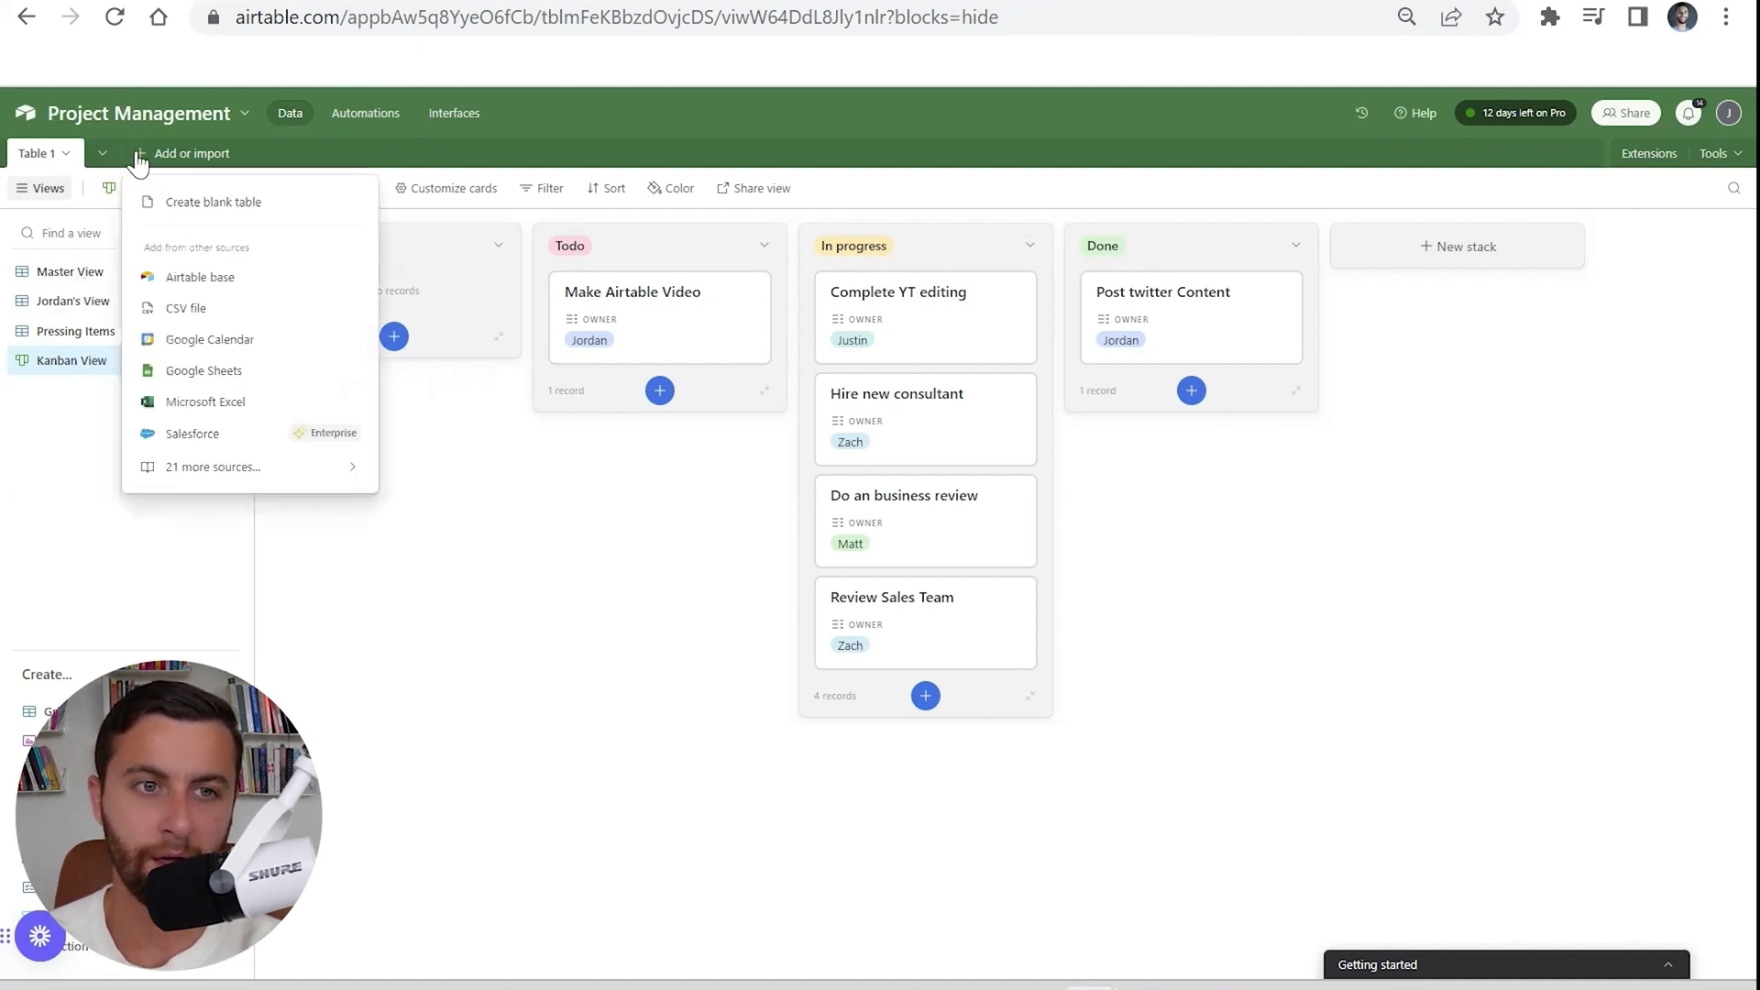
pyautogui.click(170, 204)
pyautogui.doubleClick(53, 157)
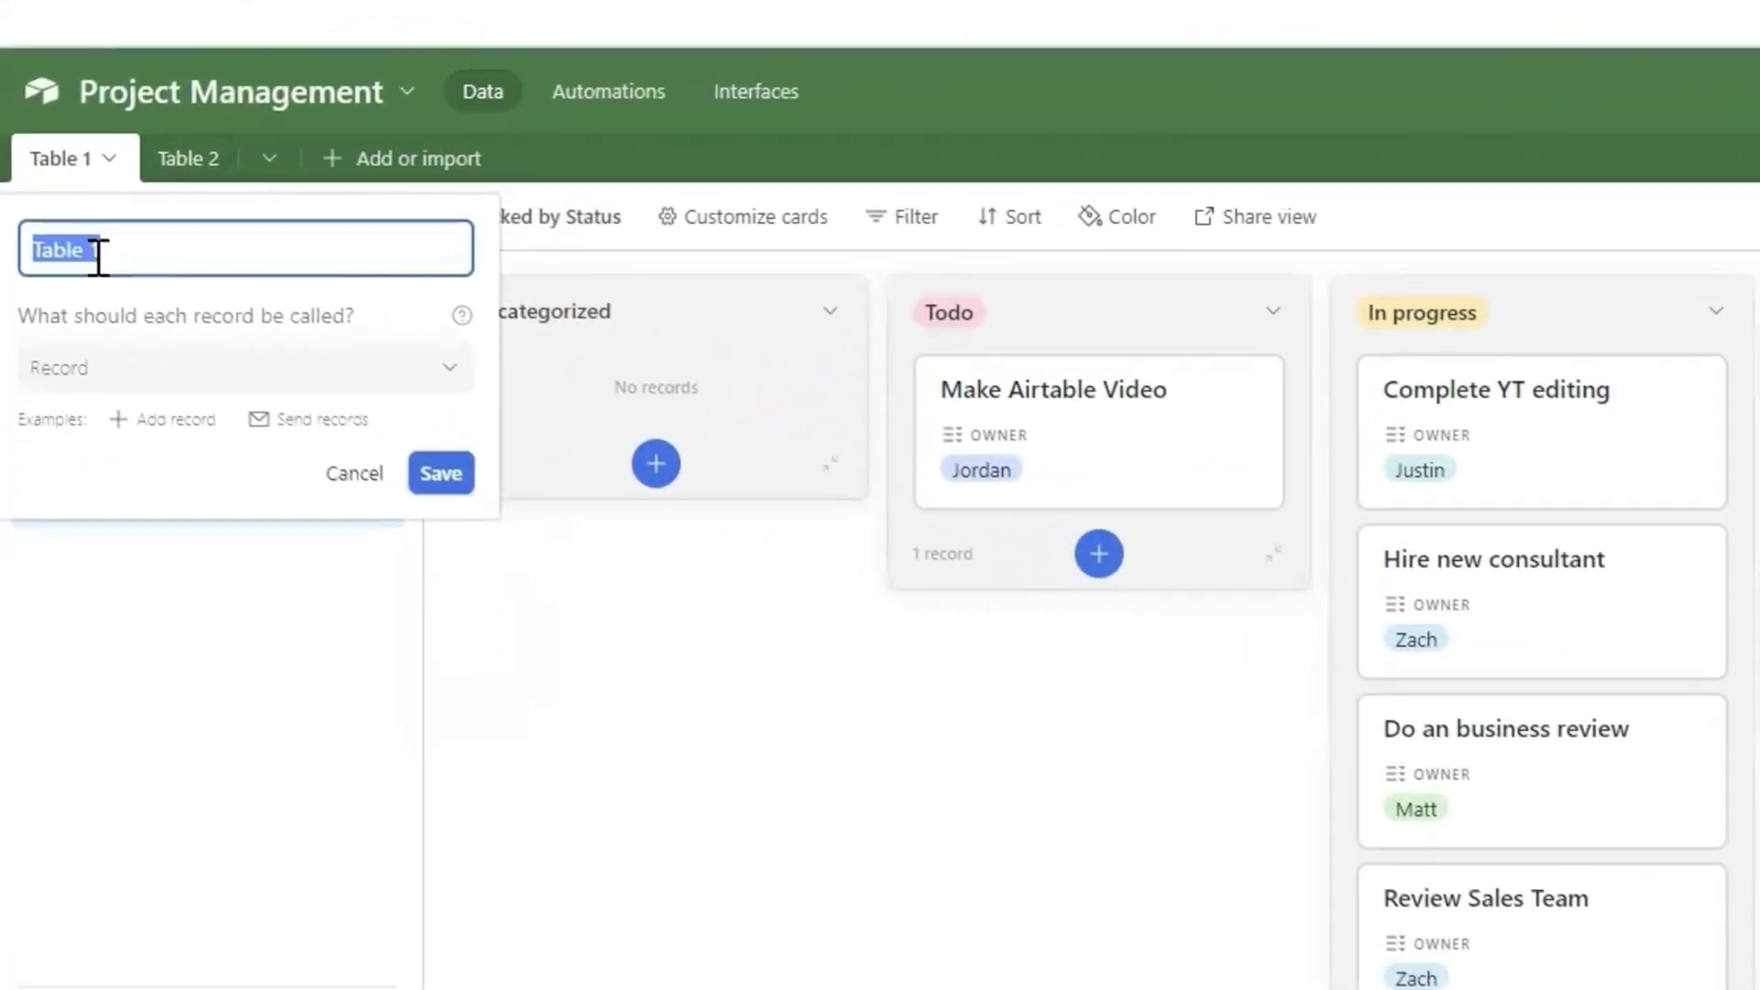
pyautogui.write('Paid Media')
pyautogui.press('Return')
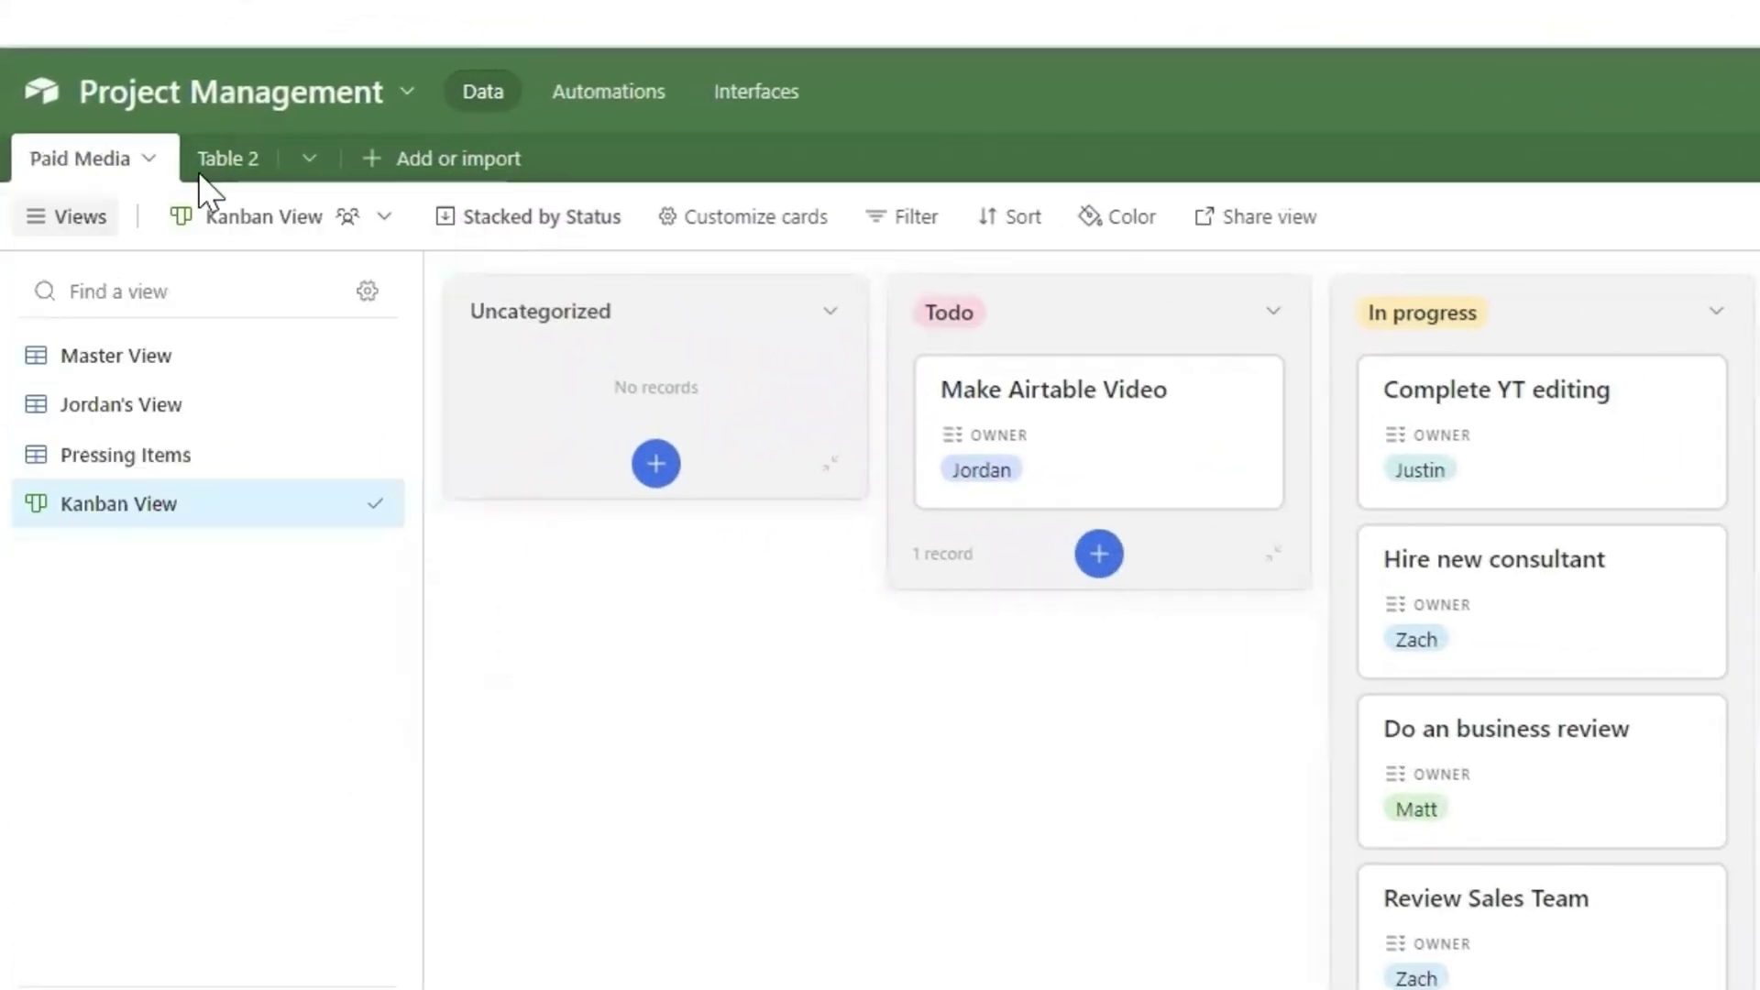
# Rename the second table to SEO Team.
pyautogui.click(218, 161)
pyautogui.doubleClick(207, 172)
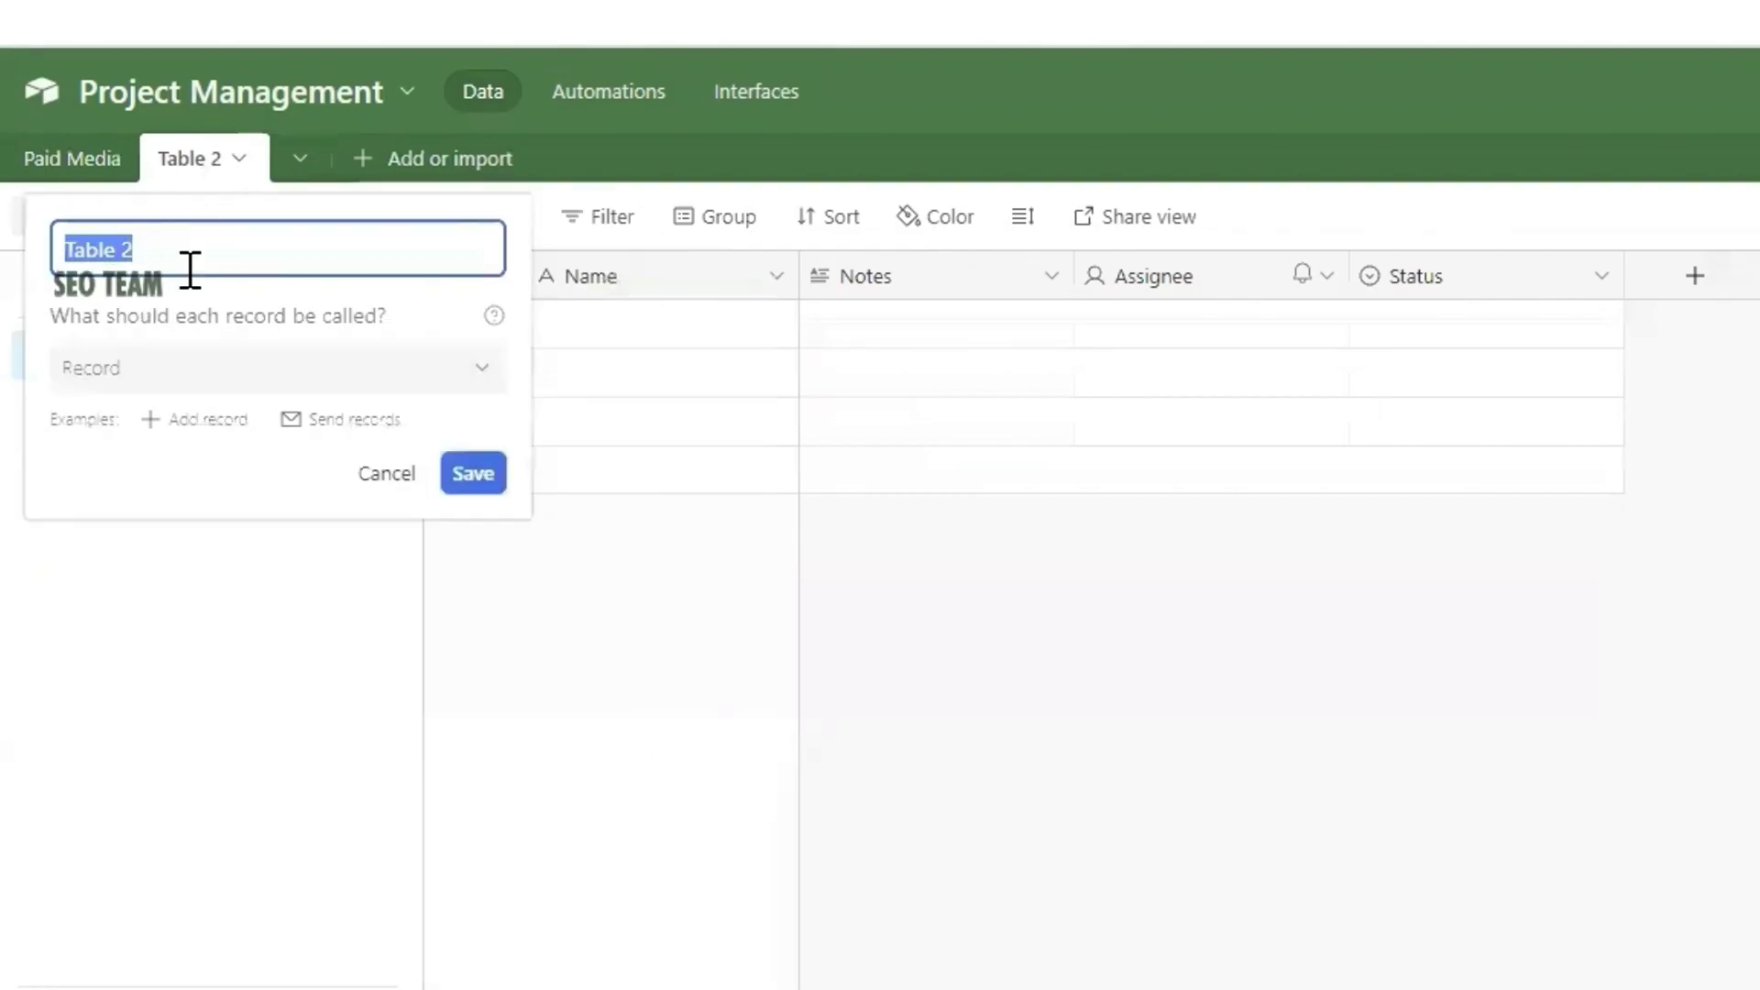
pyautogui.write('SEO')
pyautogui.write(' Team')
pyautogui.press('Return')
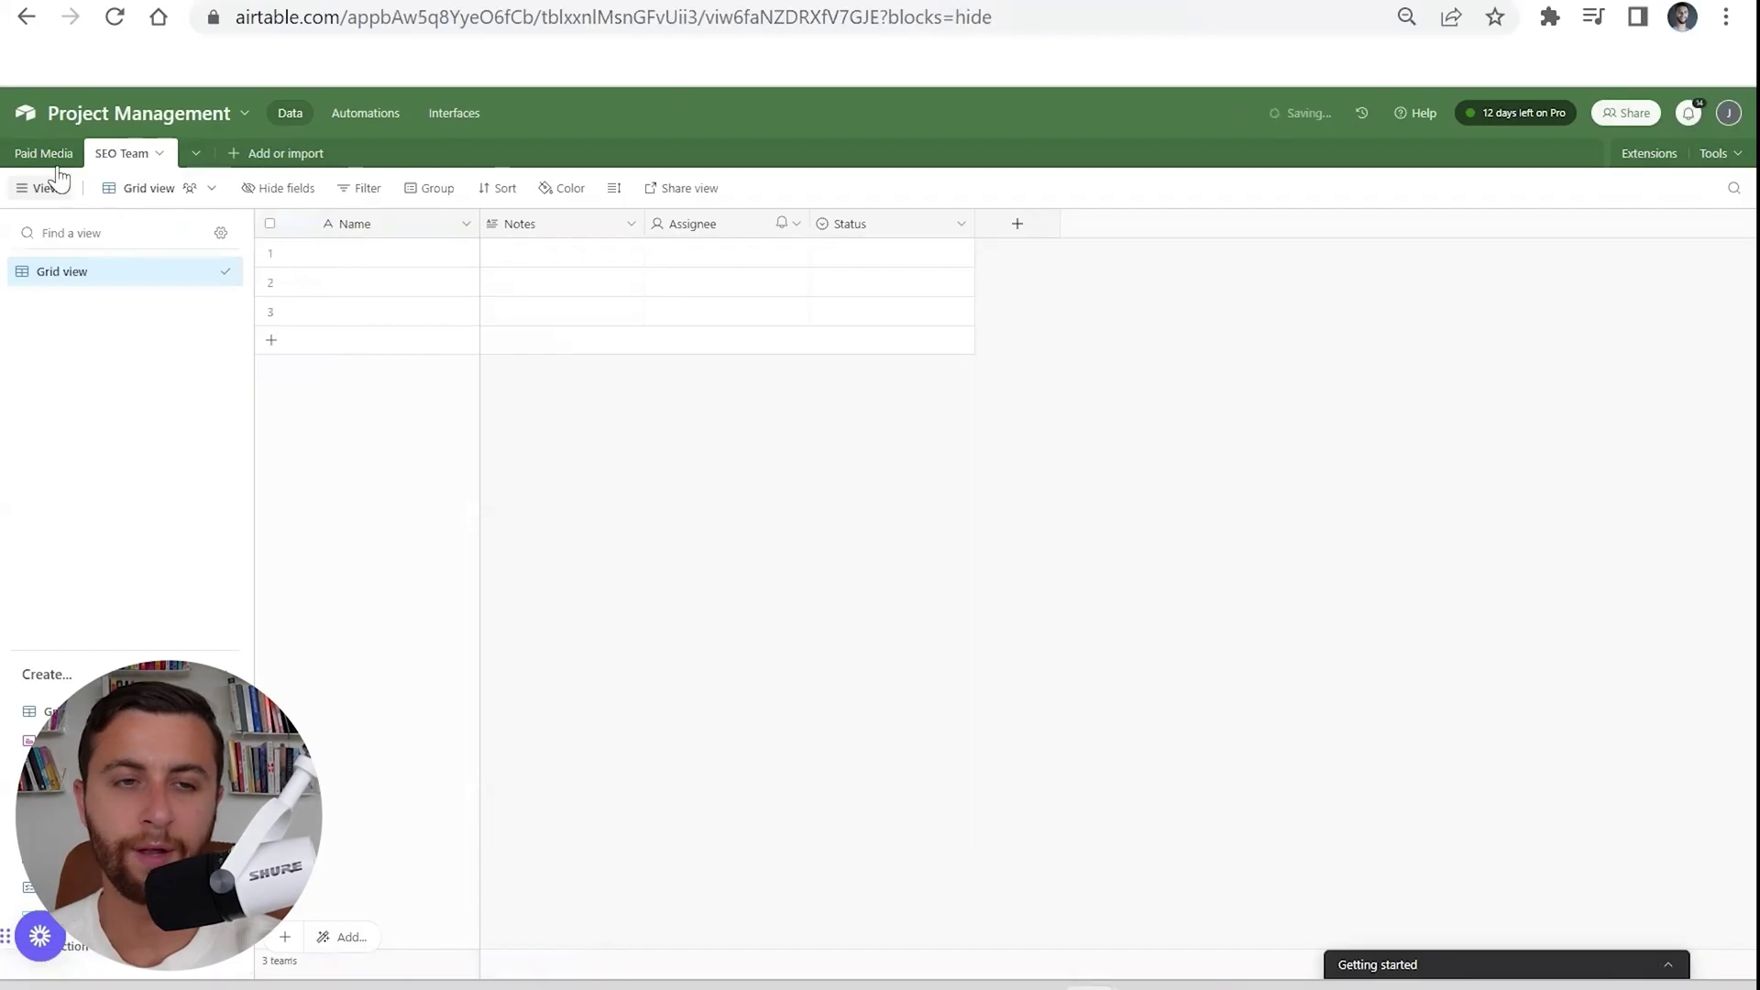
# Return to Paid Media and browse its Pressing Items and other views, ending on Master View.
pyautogui.click(58, 170)
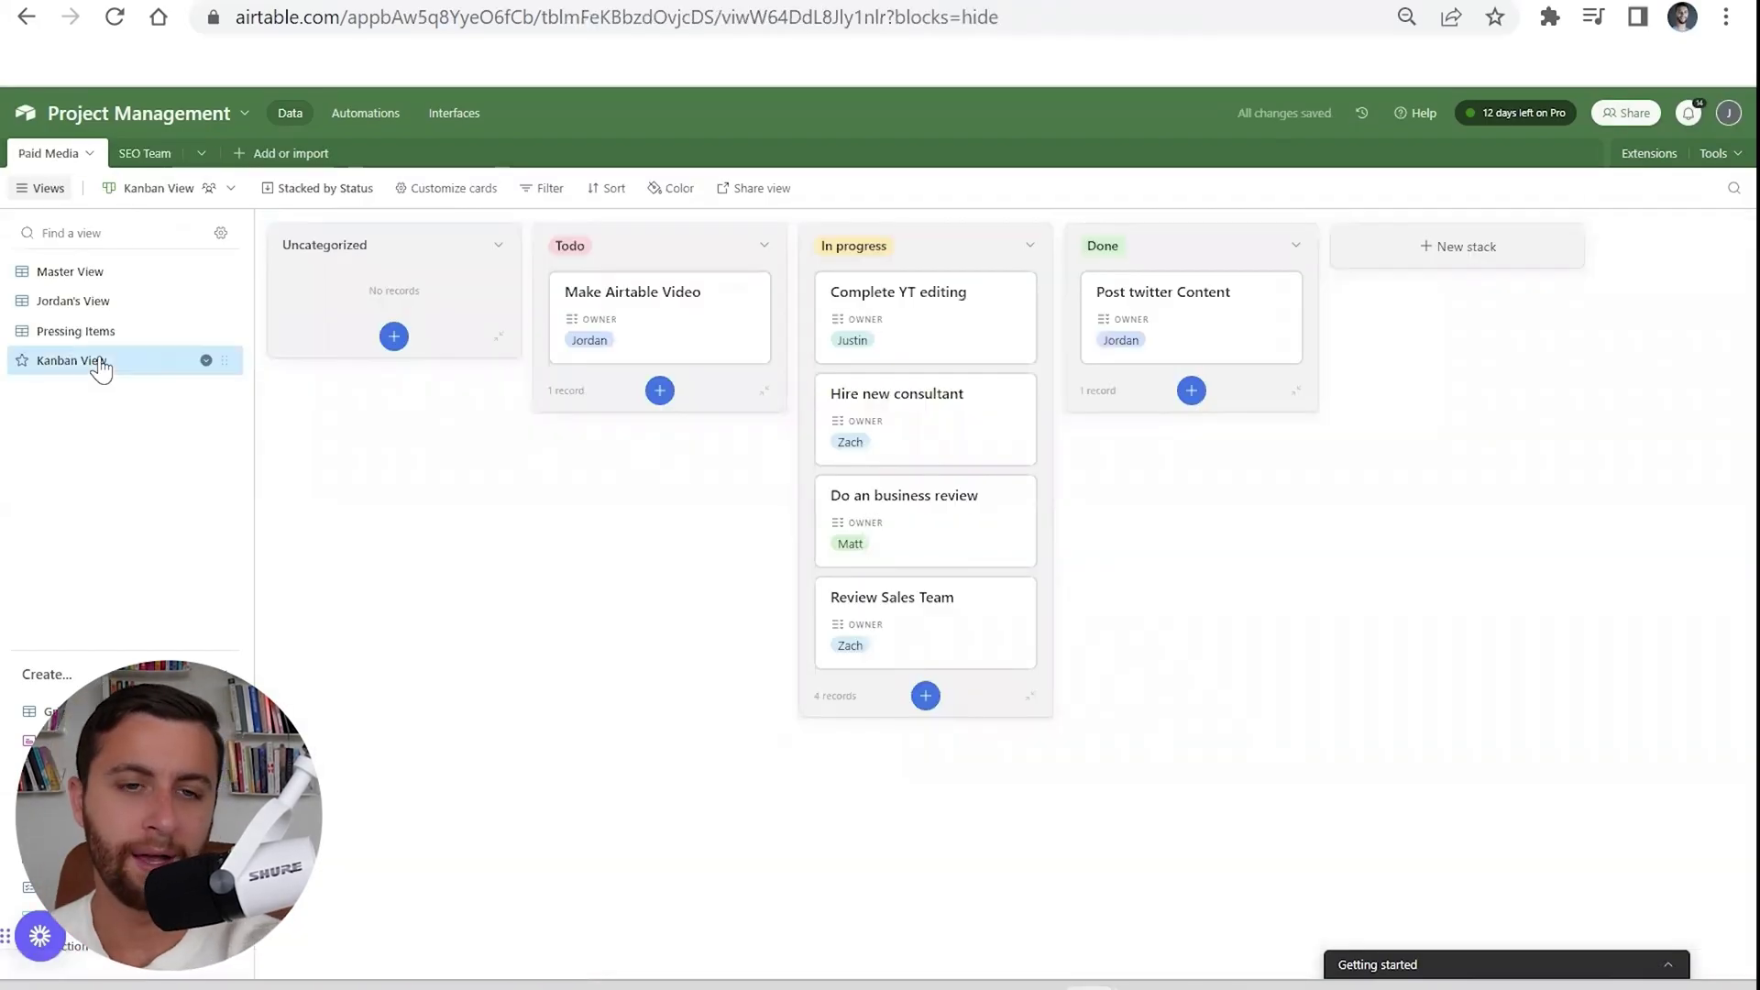
pyautogui.click(83, 273)
pyautogui.click(80, 328)
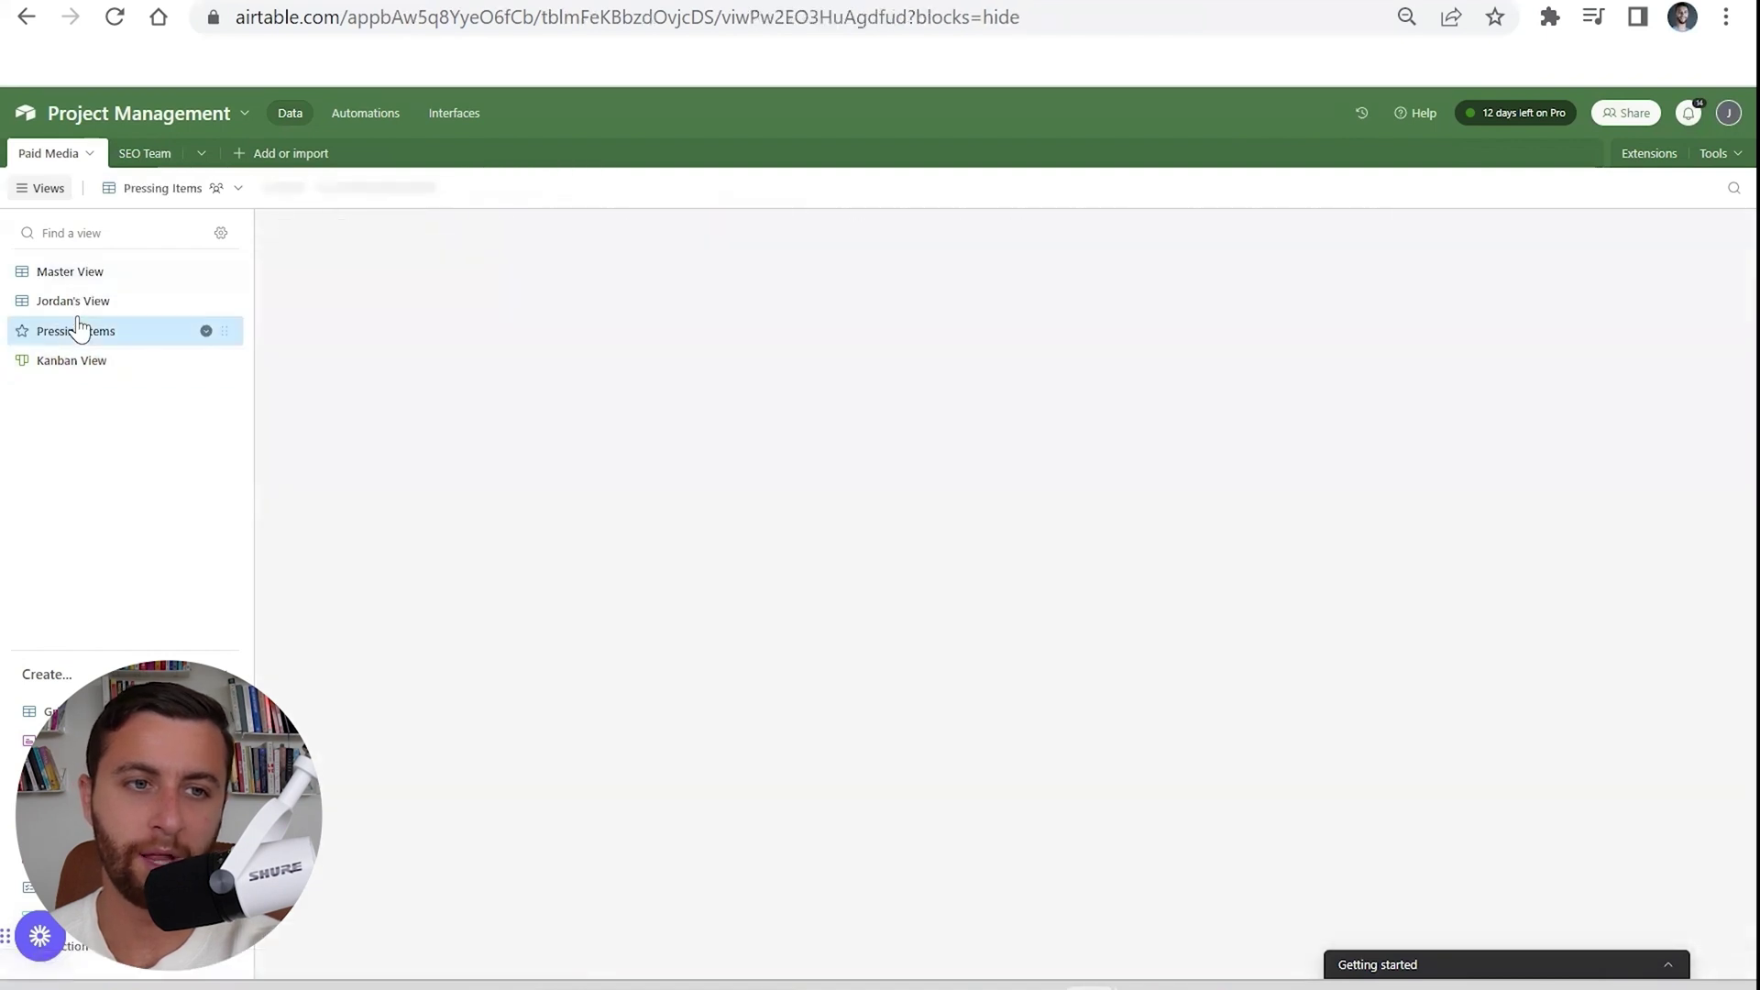
pyautogui.click(84, 300)
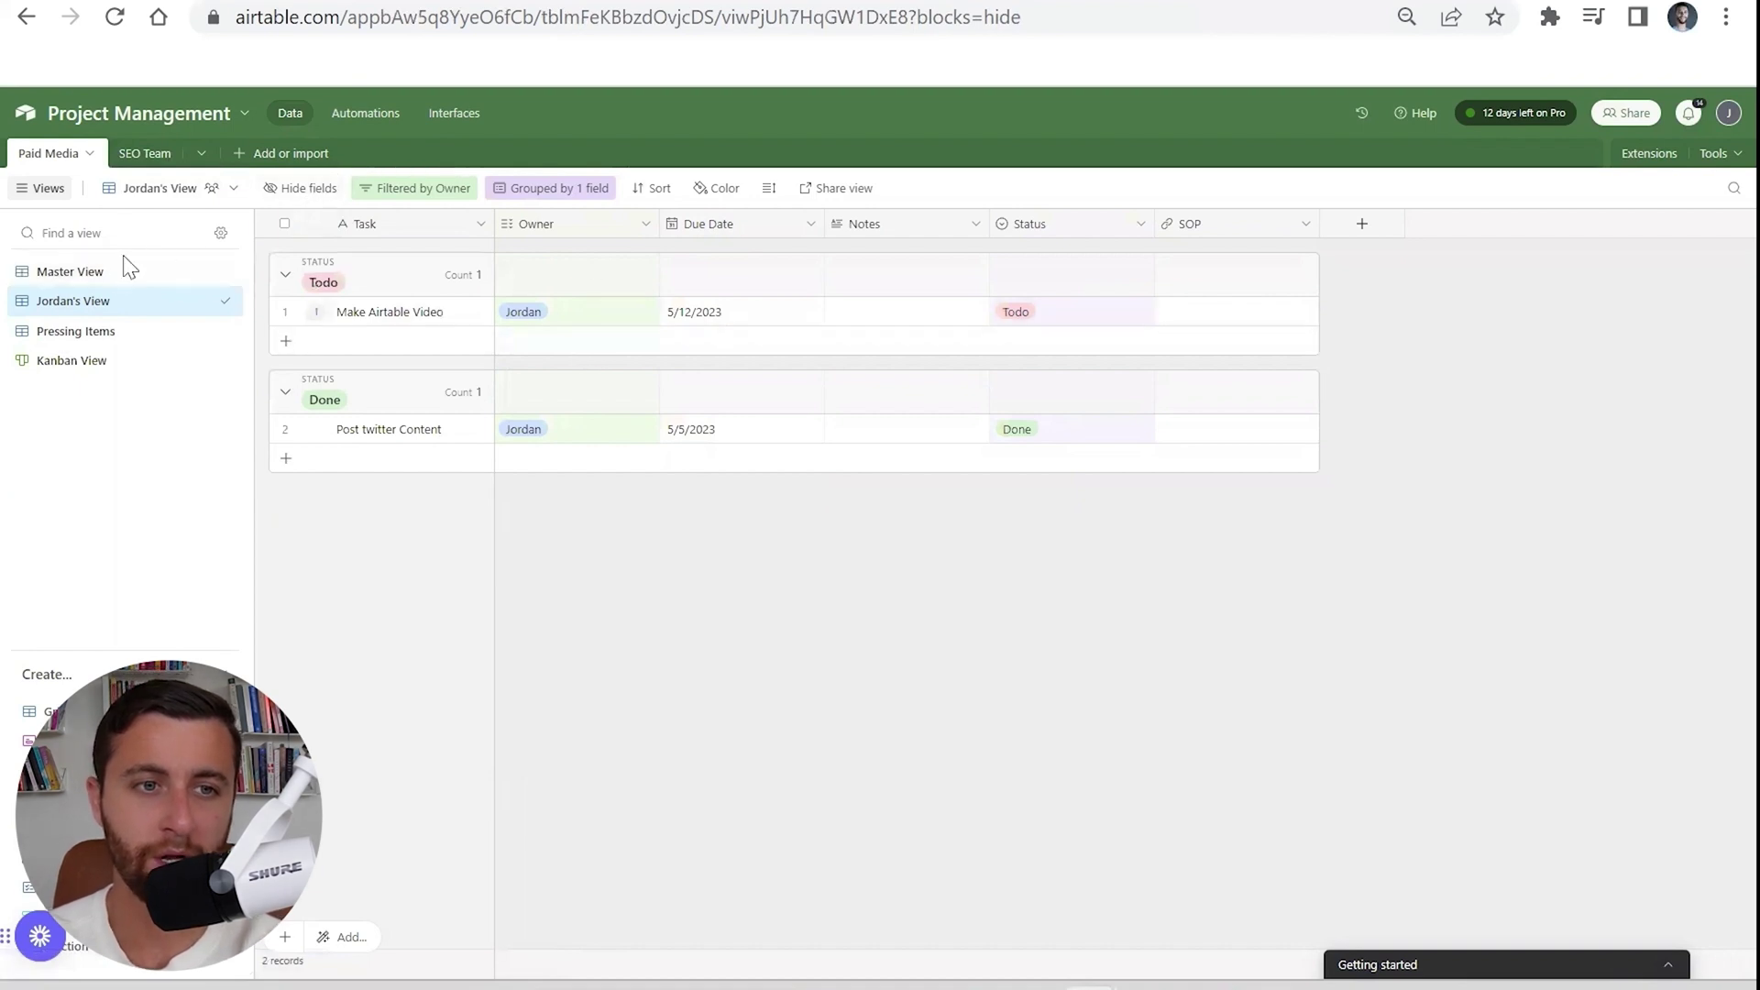
pyautogui.click(110, 271)
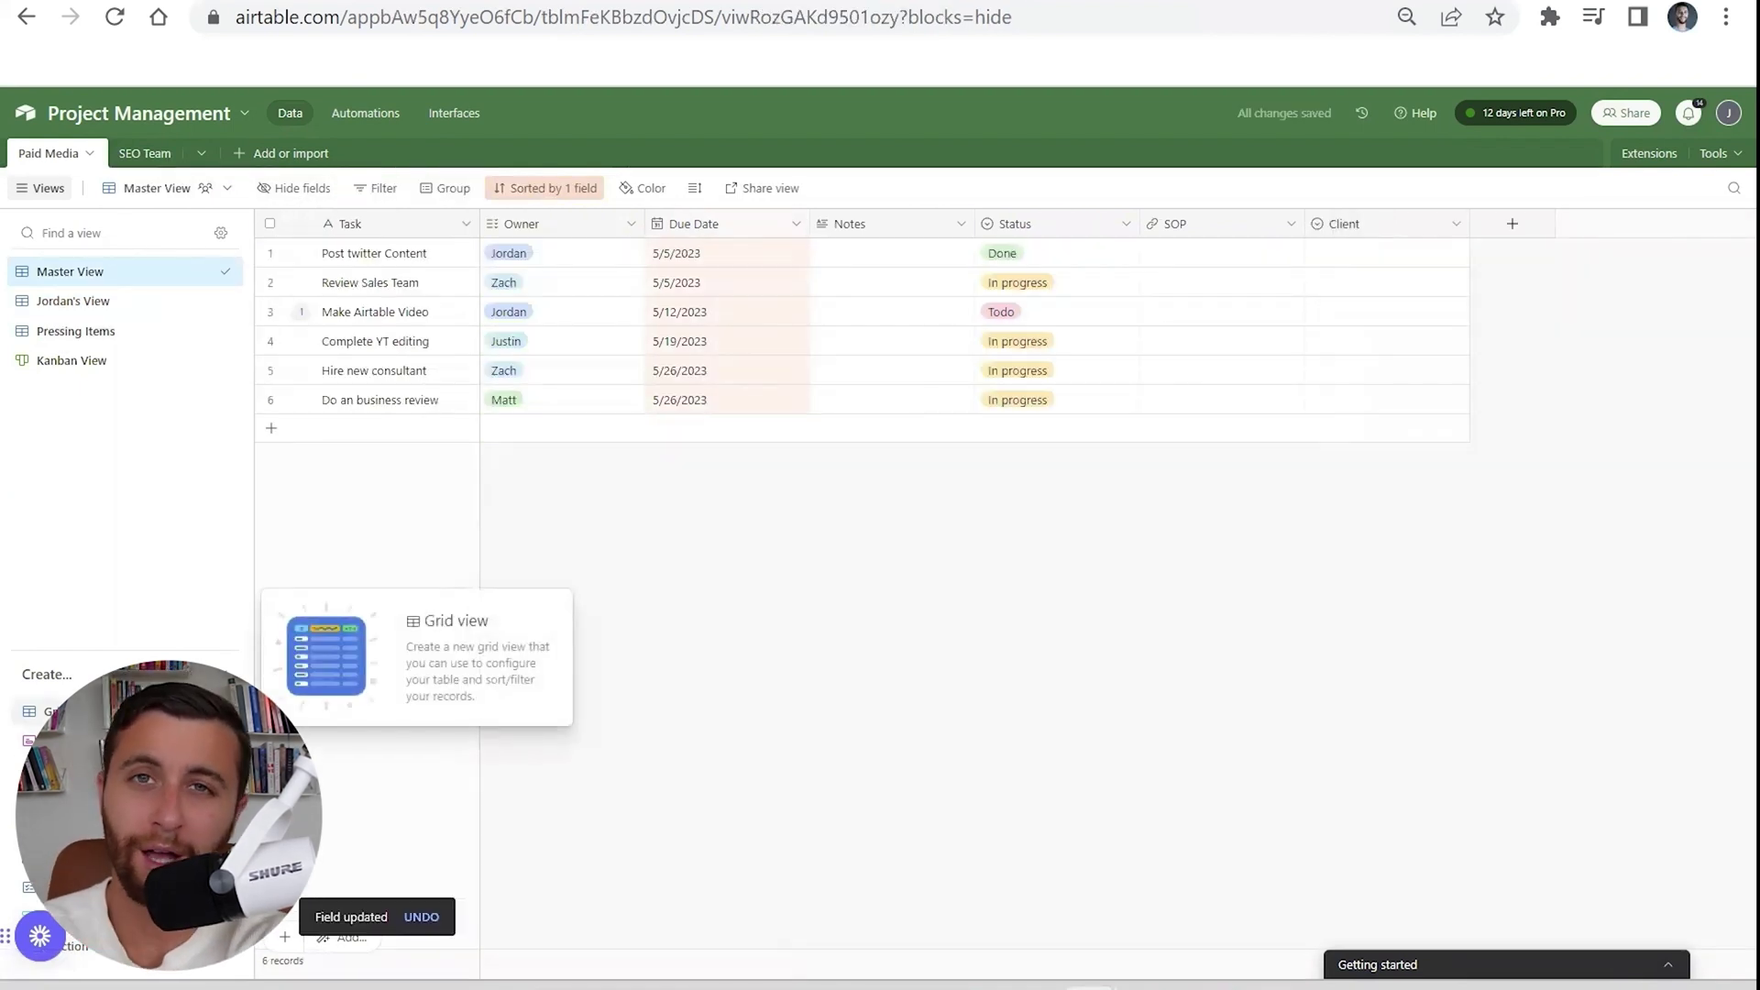
# Create a grid view named Client A and add a filter on the Client field.
pyautogui.click(47, 712)
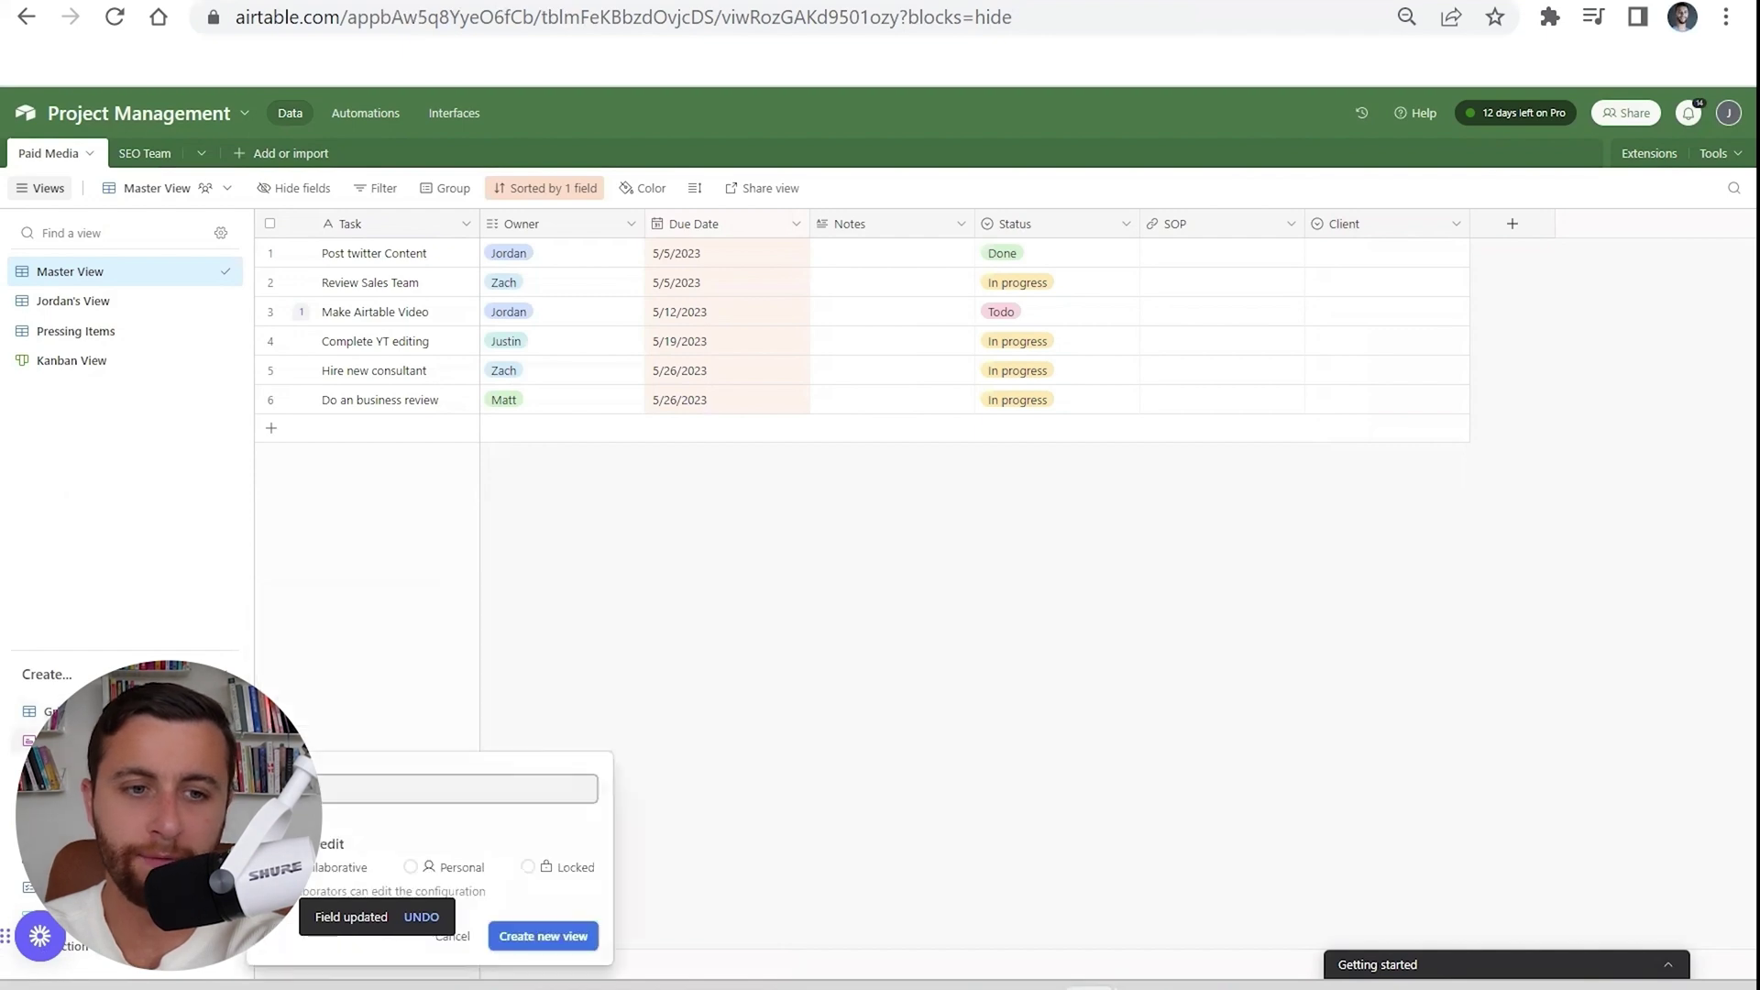
pyautogui.press('Return')
pyautogui.click(359, 188)
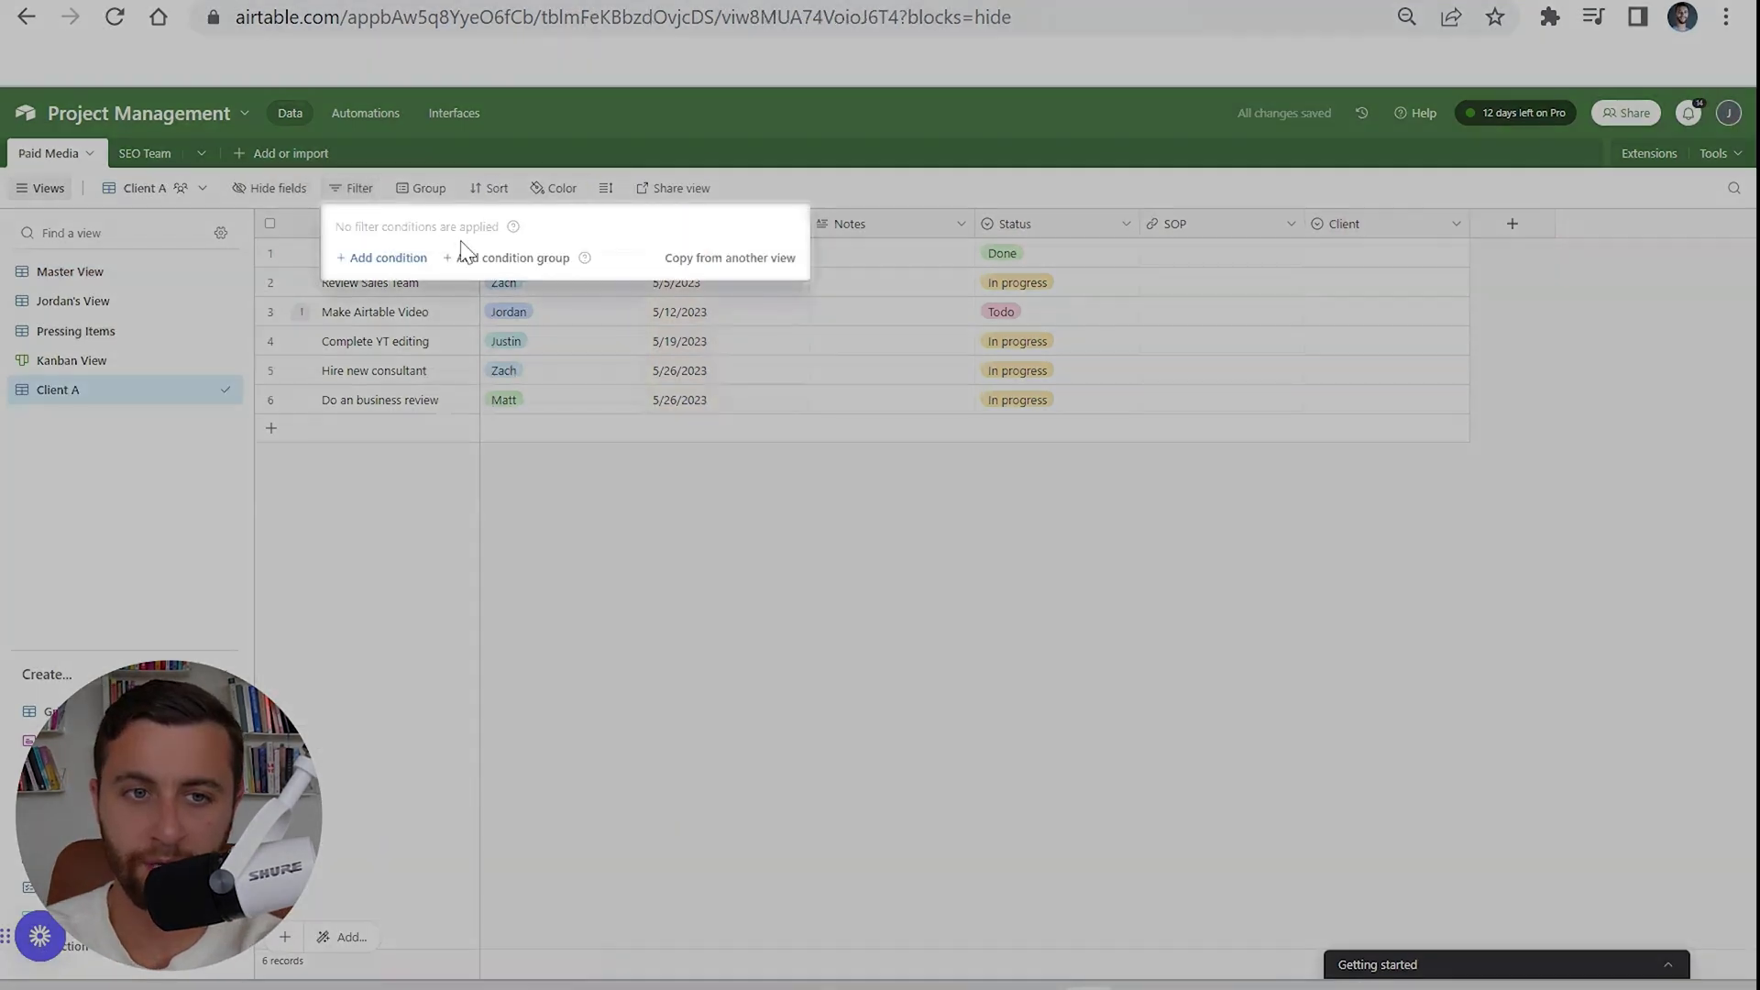
pyautogui.click(401, 259)
pyautogui.click(454, 257)
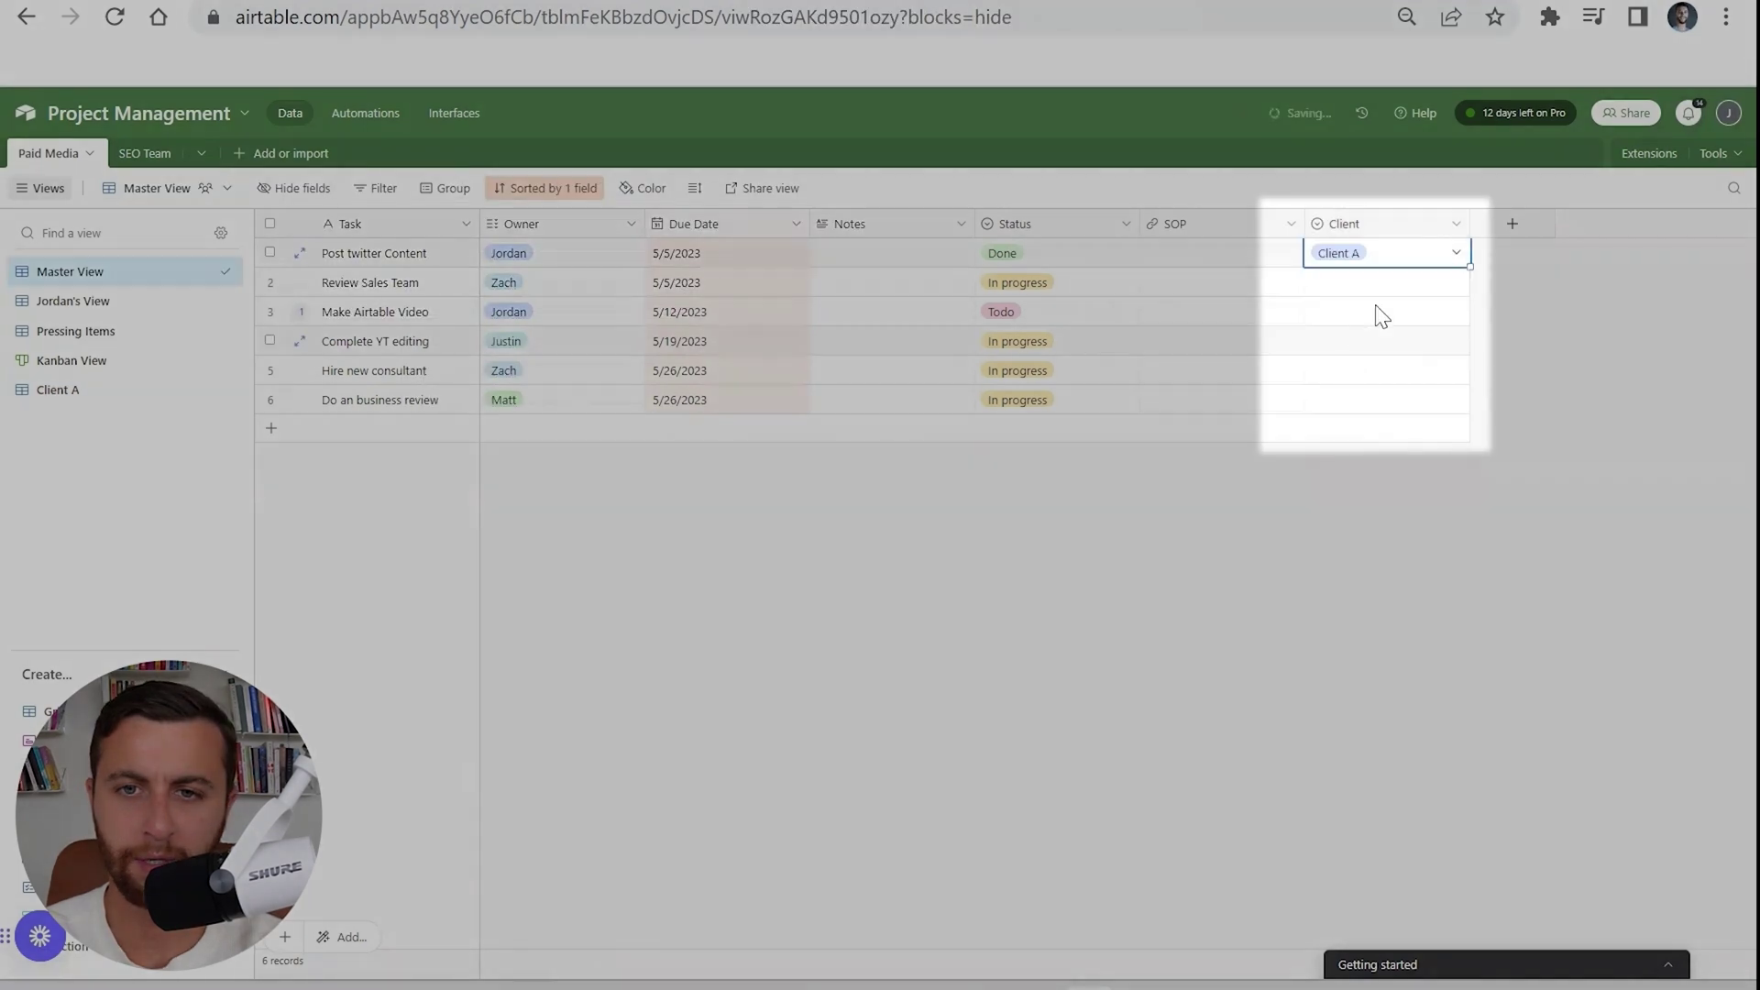
# Assign Client B to row 3 and Client A to Hire new consultant.
pyautogui.click(1376, 313)
pyautogui.click(1373, 317)
pyautogui.click(1341, 448)
pyautogui.doubleClick(1359, 370)
pyautogui.click(1340, 466)
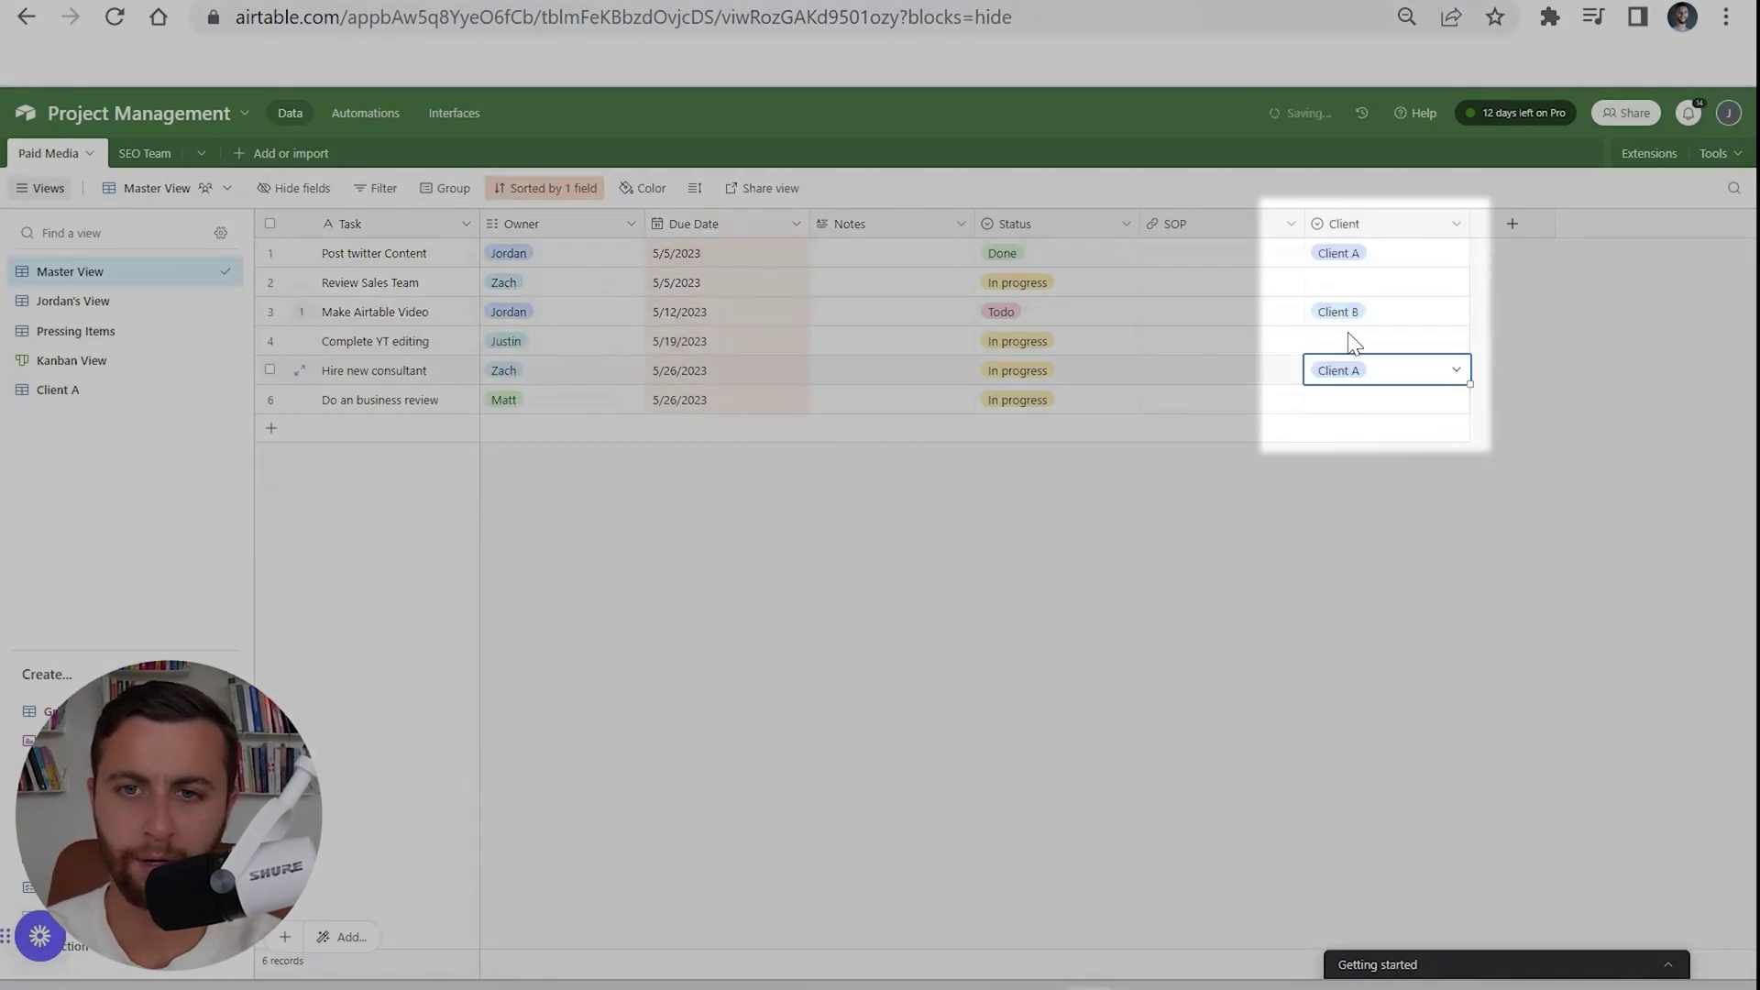
pyautogui.click(1352, 285)
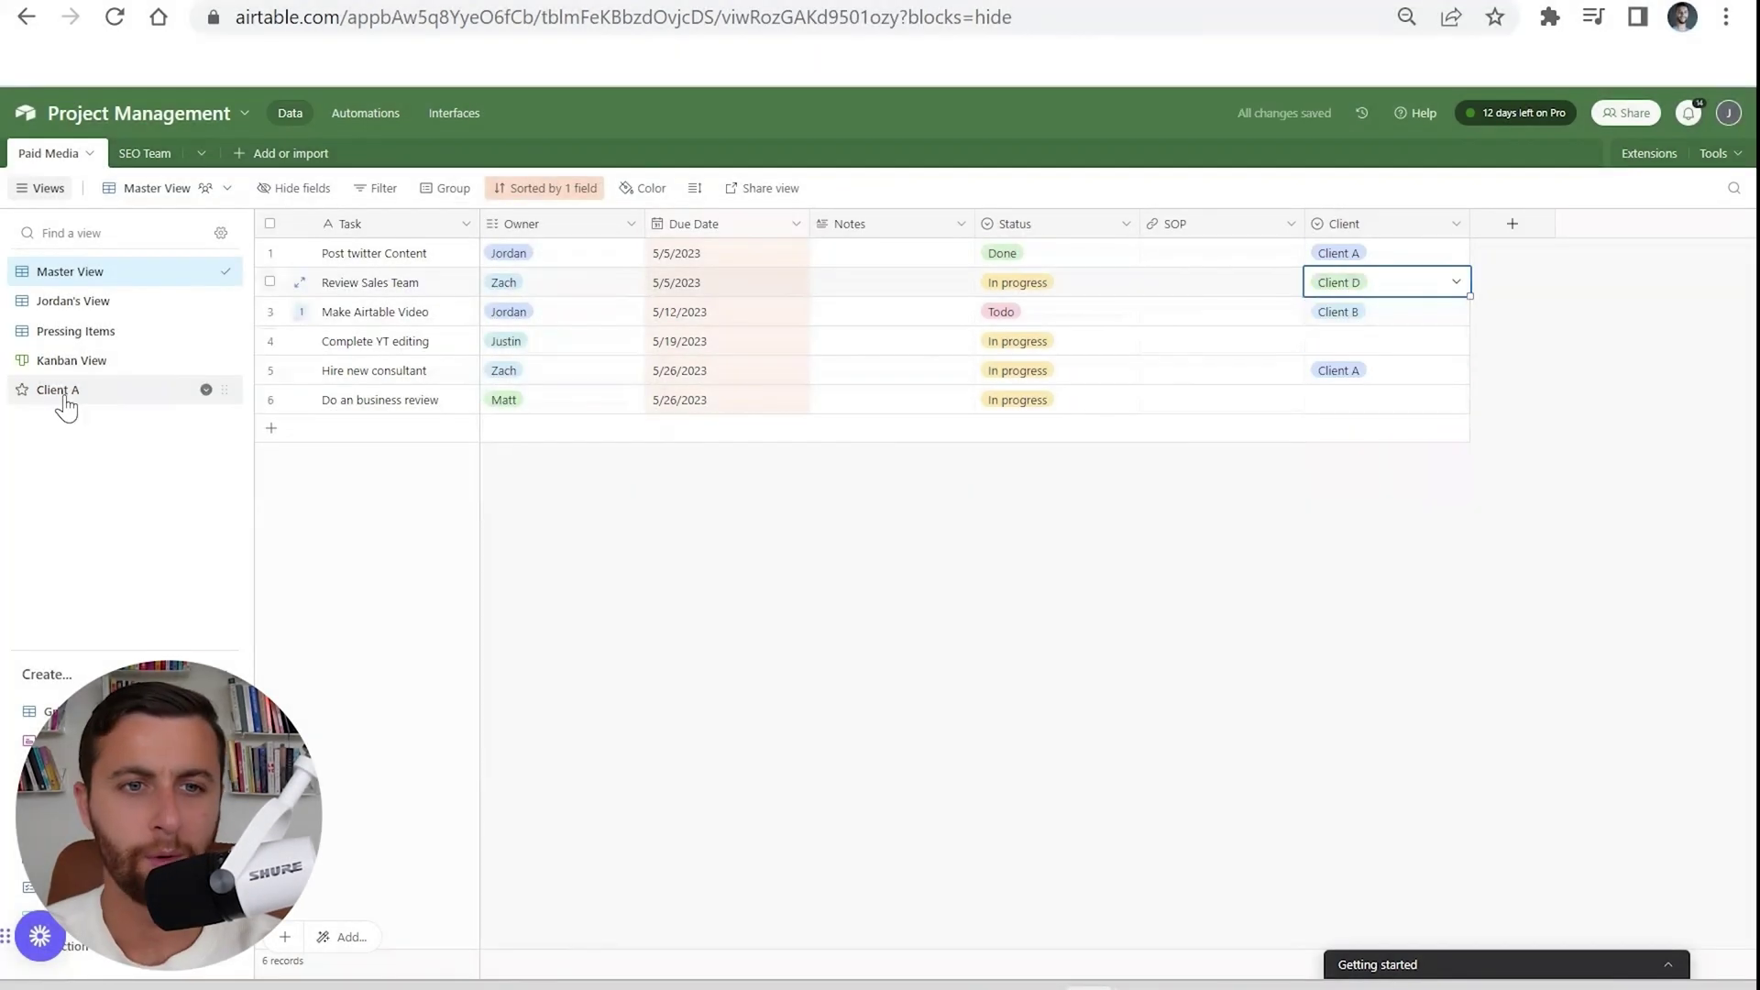
# Group the Client A view's records by Status.
pyautogui.click(60, 392)
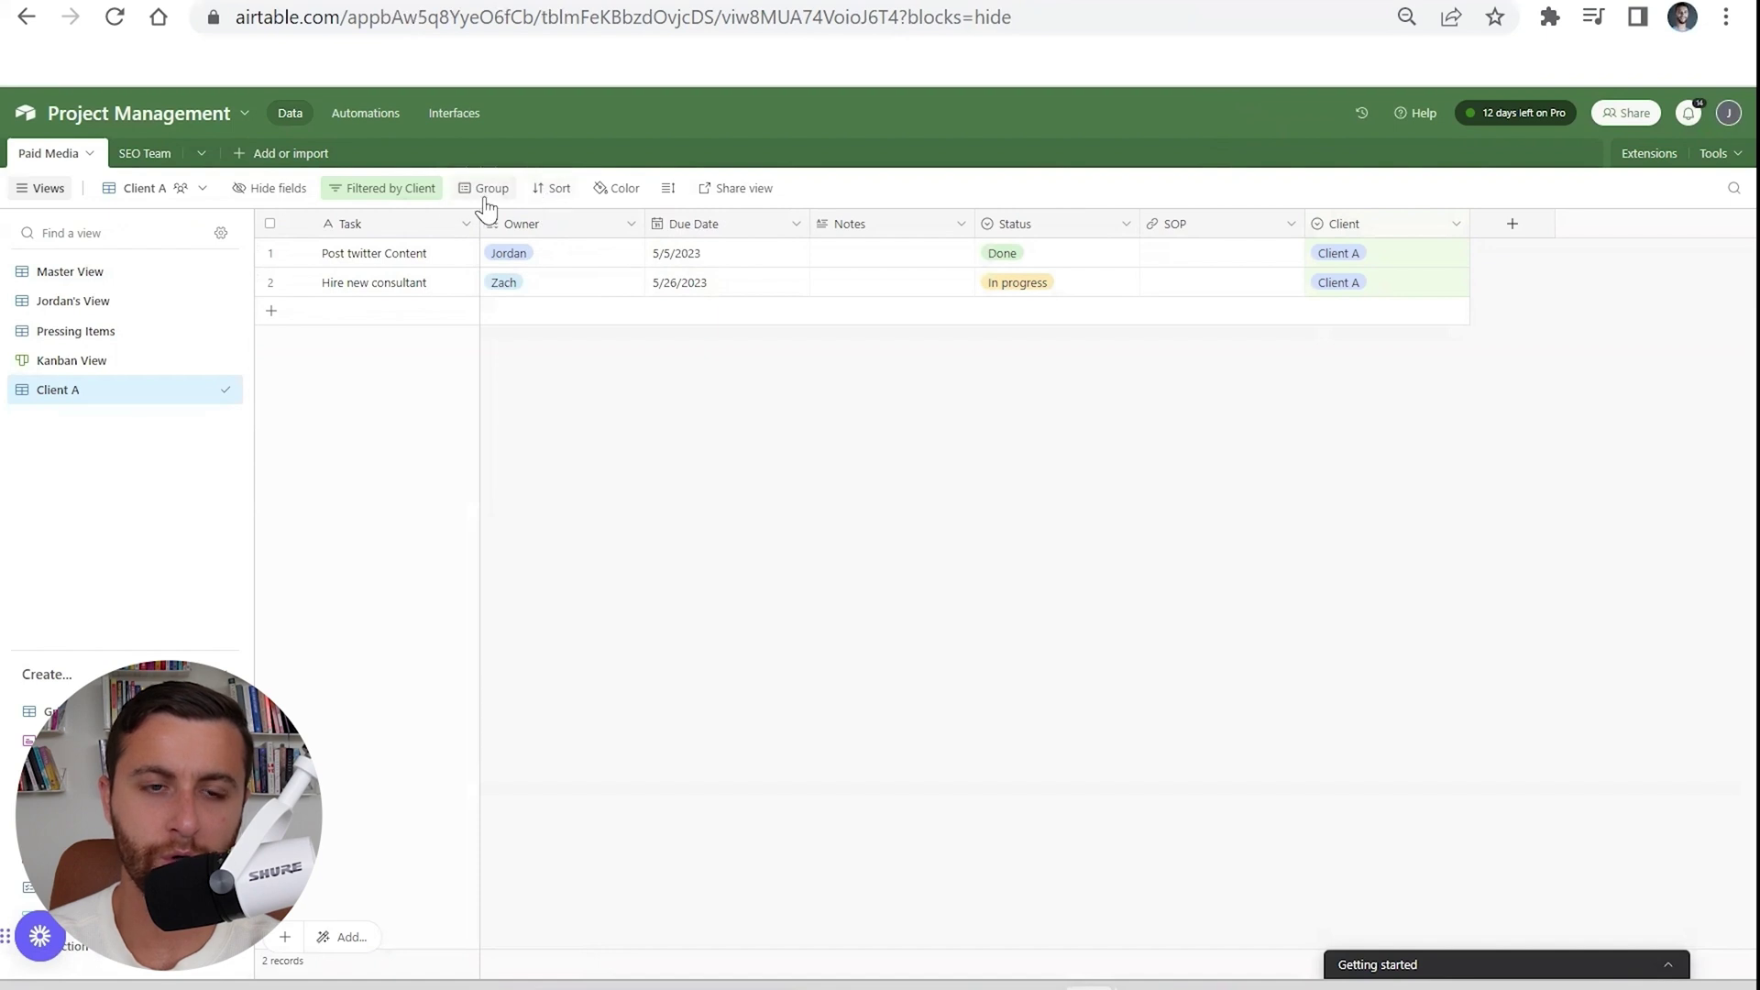
pyautogui.click(486, 190)
pyautogui.click(518, 308)
pyautogui.click(894, 596)
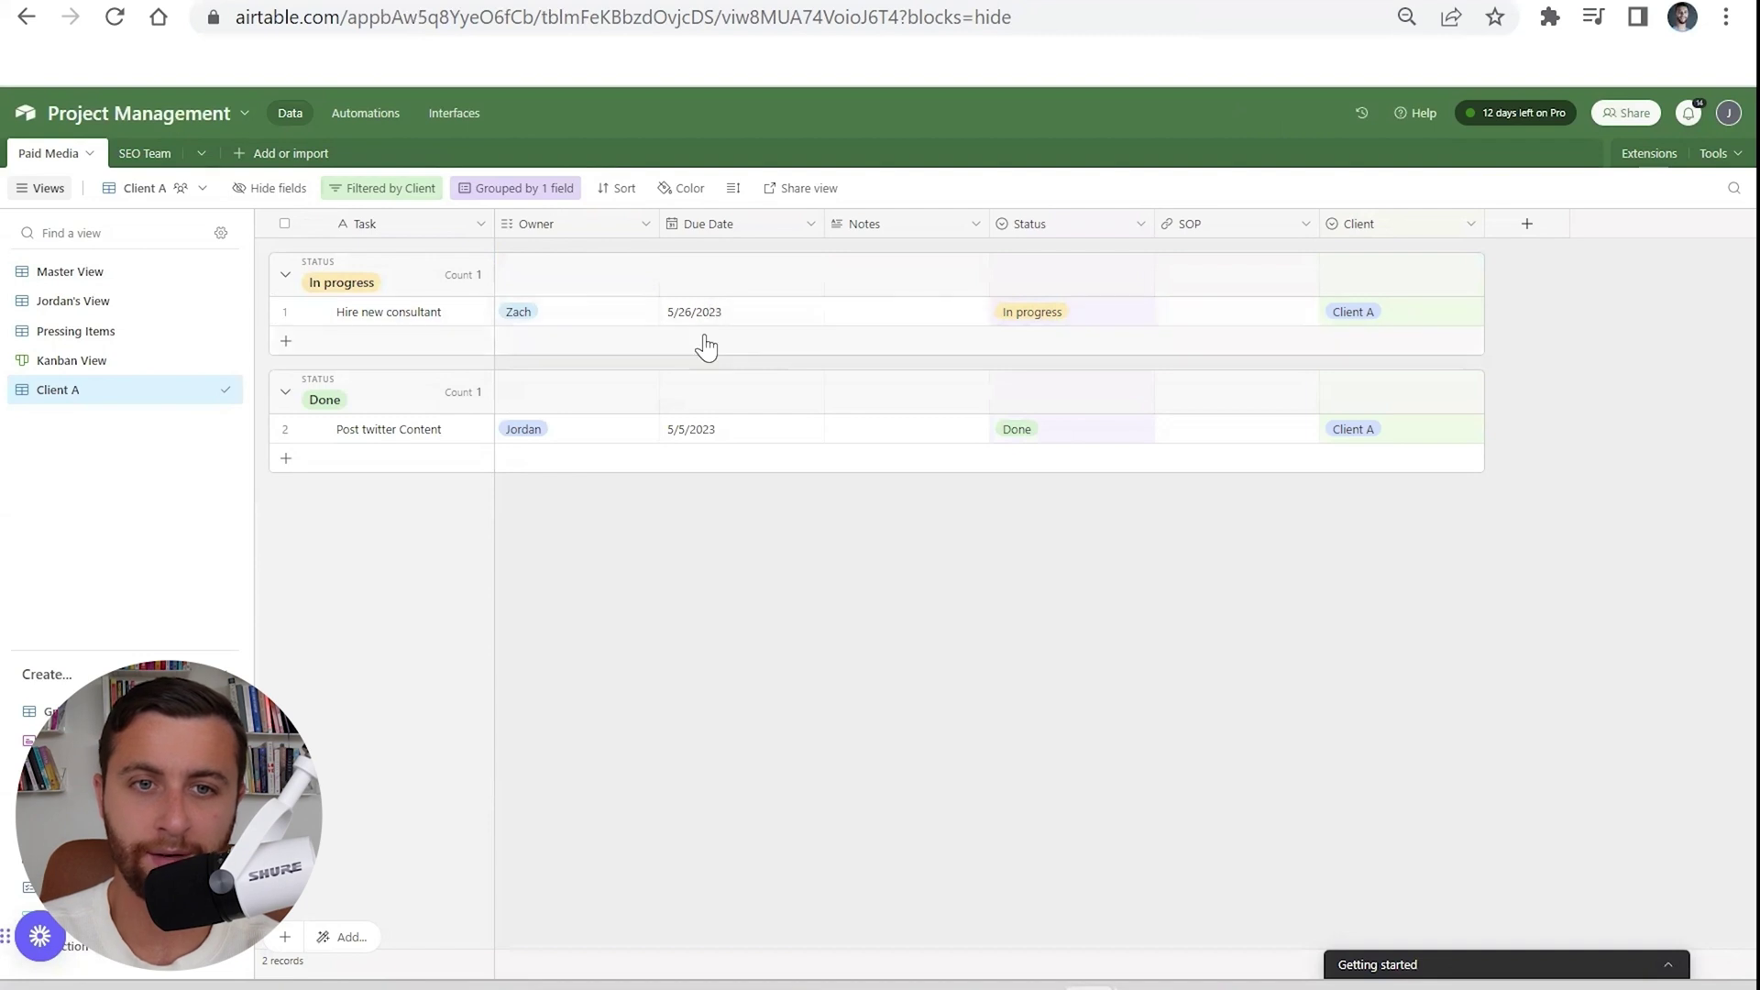
# Add Random Task and a second record to In progress, each with its own owner.
pyautogui.click(435, 340)
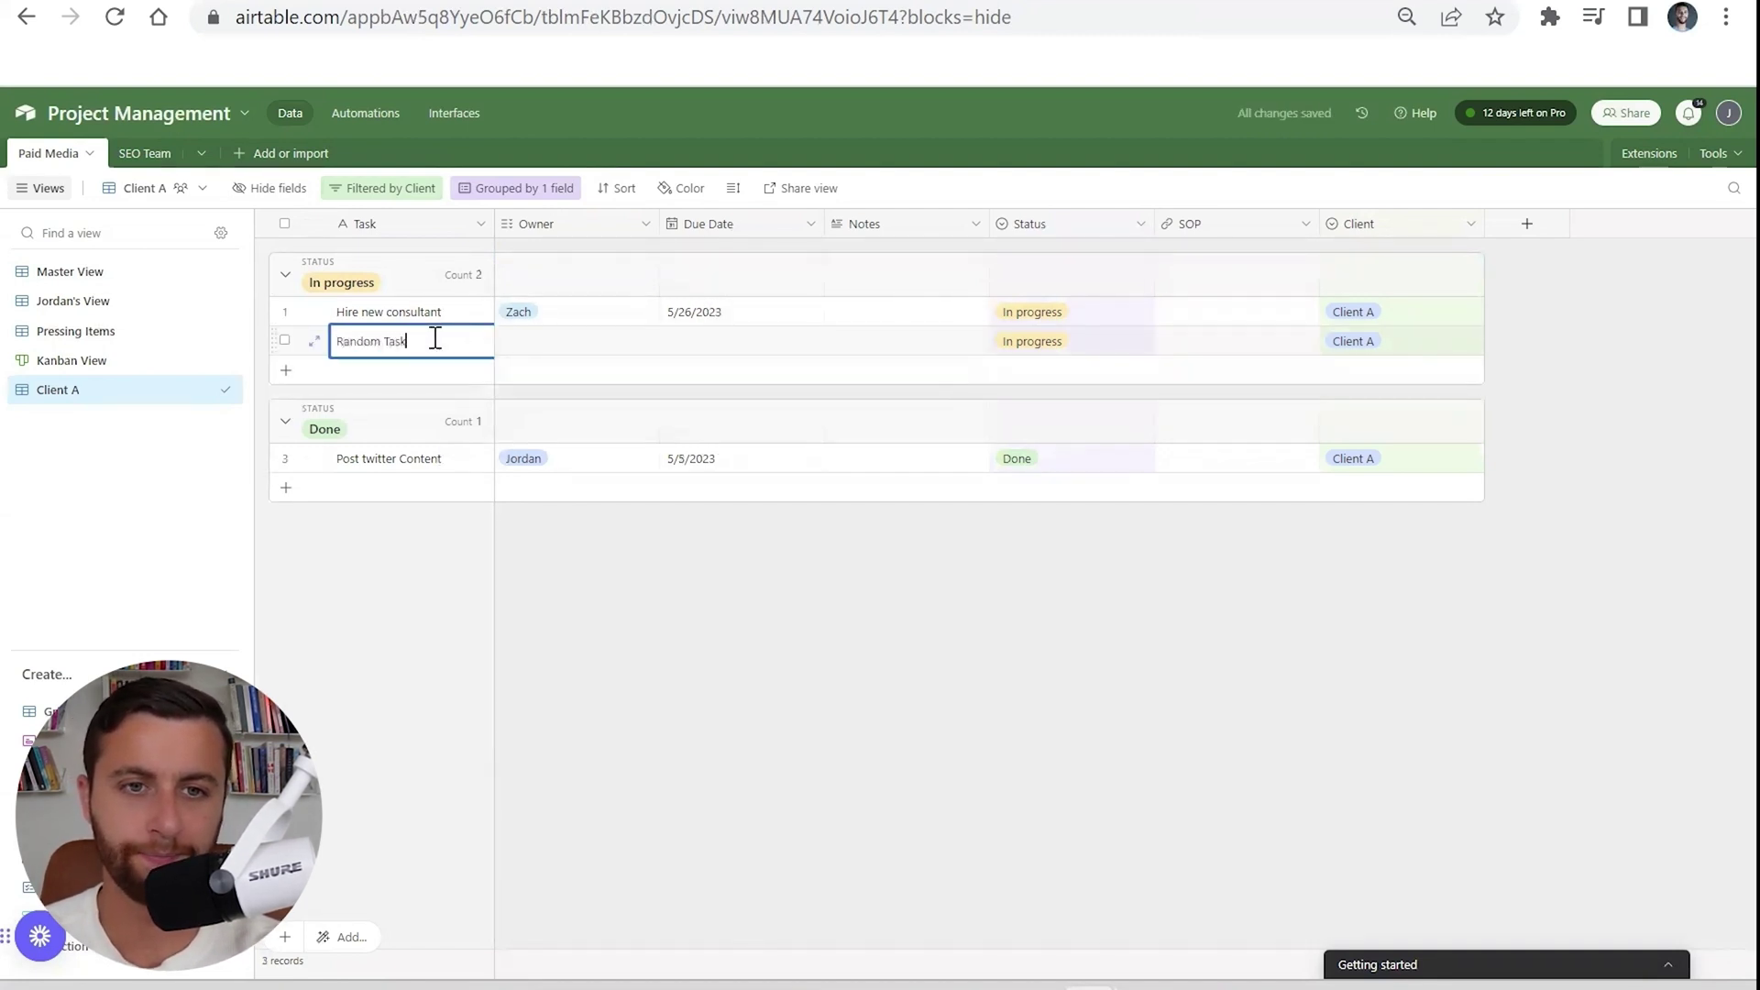
pyautogui.click(522, 341)
pyautogui.click(526, 396)
pyautogui.click(519, 371)
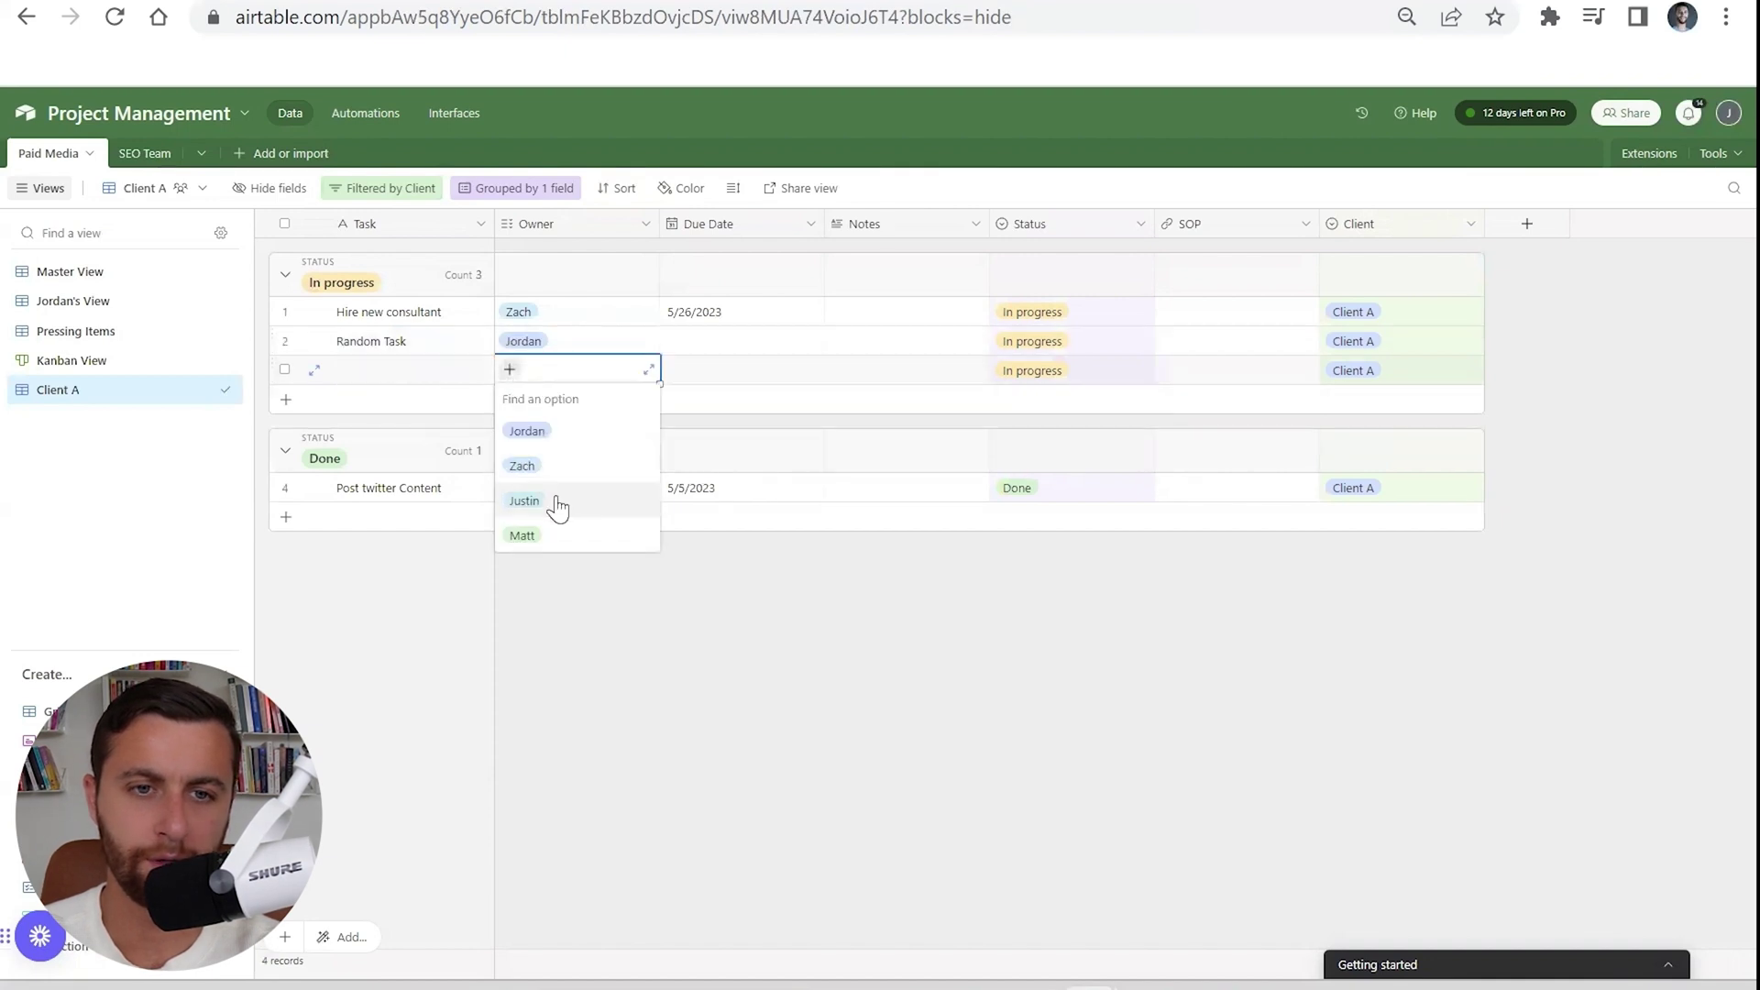
pyautogui.click(557, 501)
# Set due dates of May 3 for Random Task and May 17 for the third record.
pyautogui.click(679, 342)
pyautogui.click(724, 345)
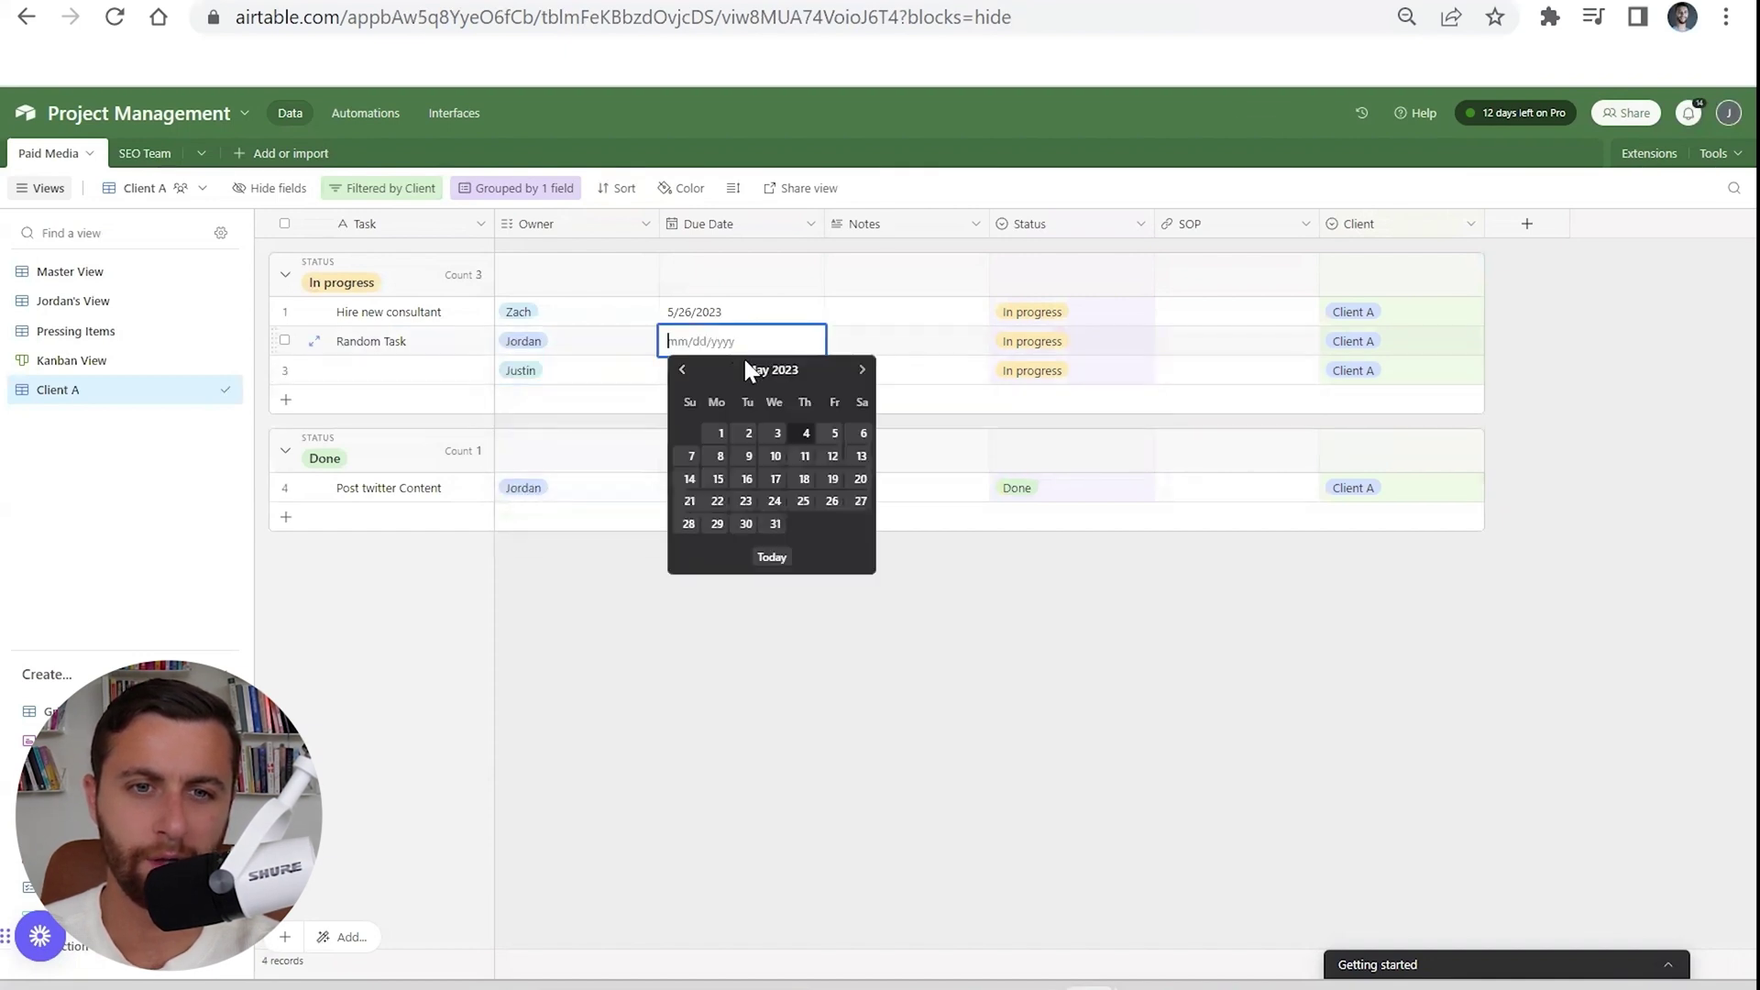
pyautogui.click(777, 434)
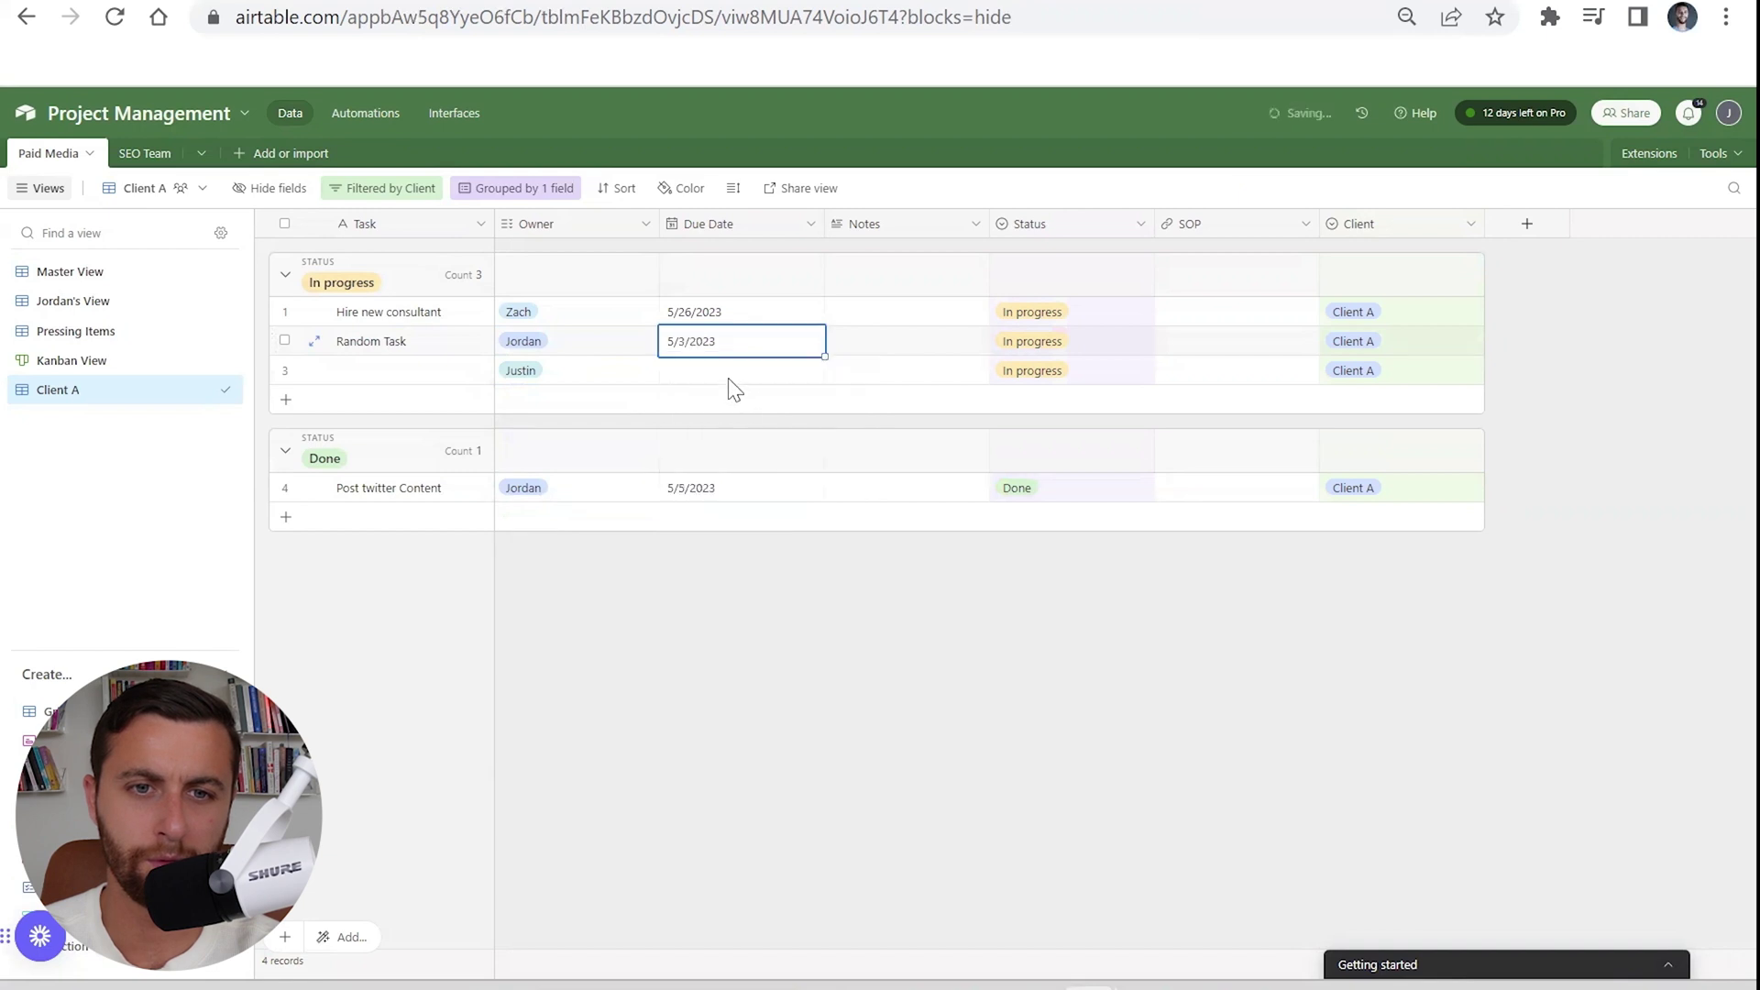
pyautogui.click(725, 377)
pyautogui.click(697, 378)
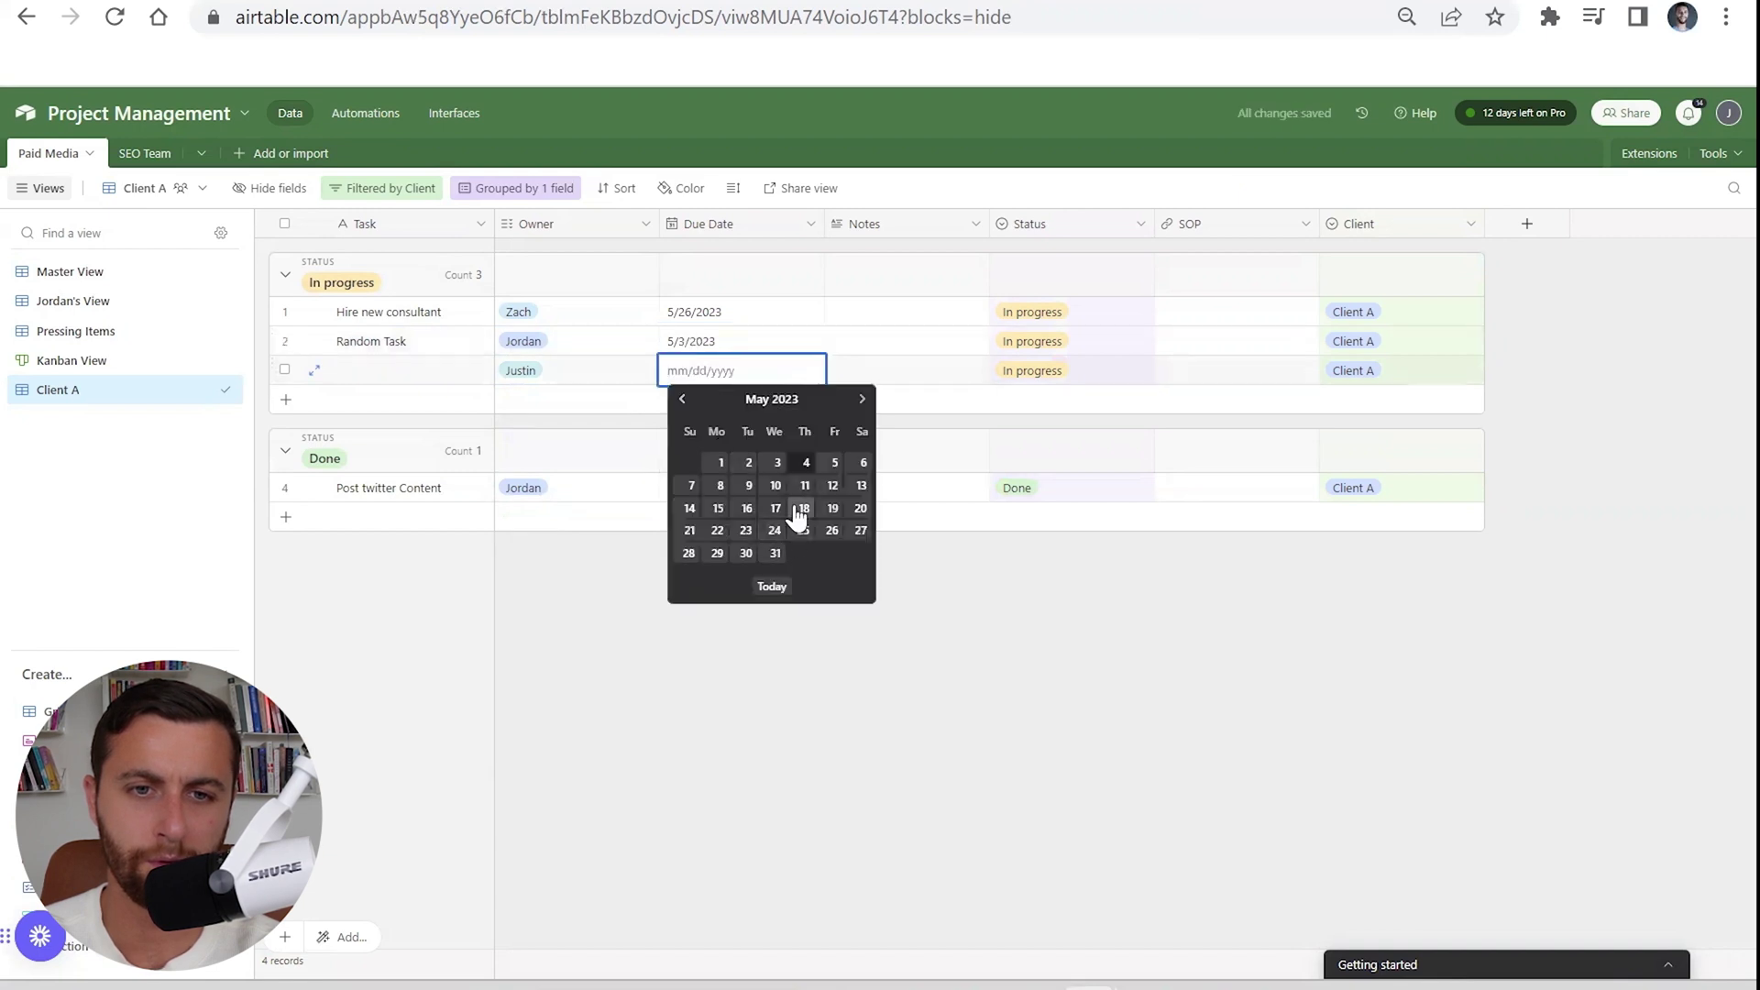
pyautogui.click(767, 515)
# Sort the records by Due Date, earliest first (1 → 9).
pyautogui.click(810, 224)
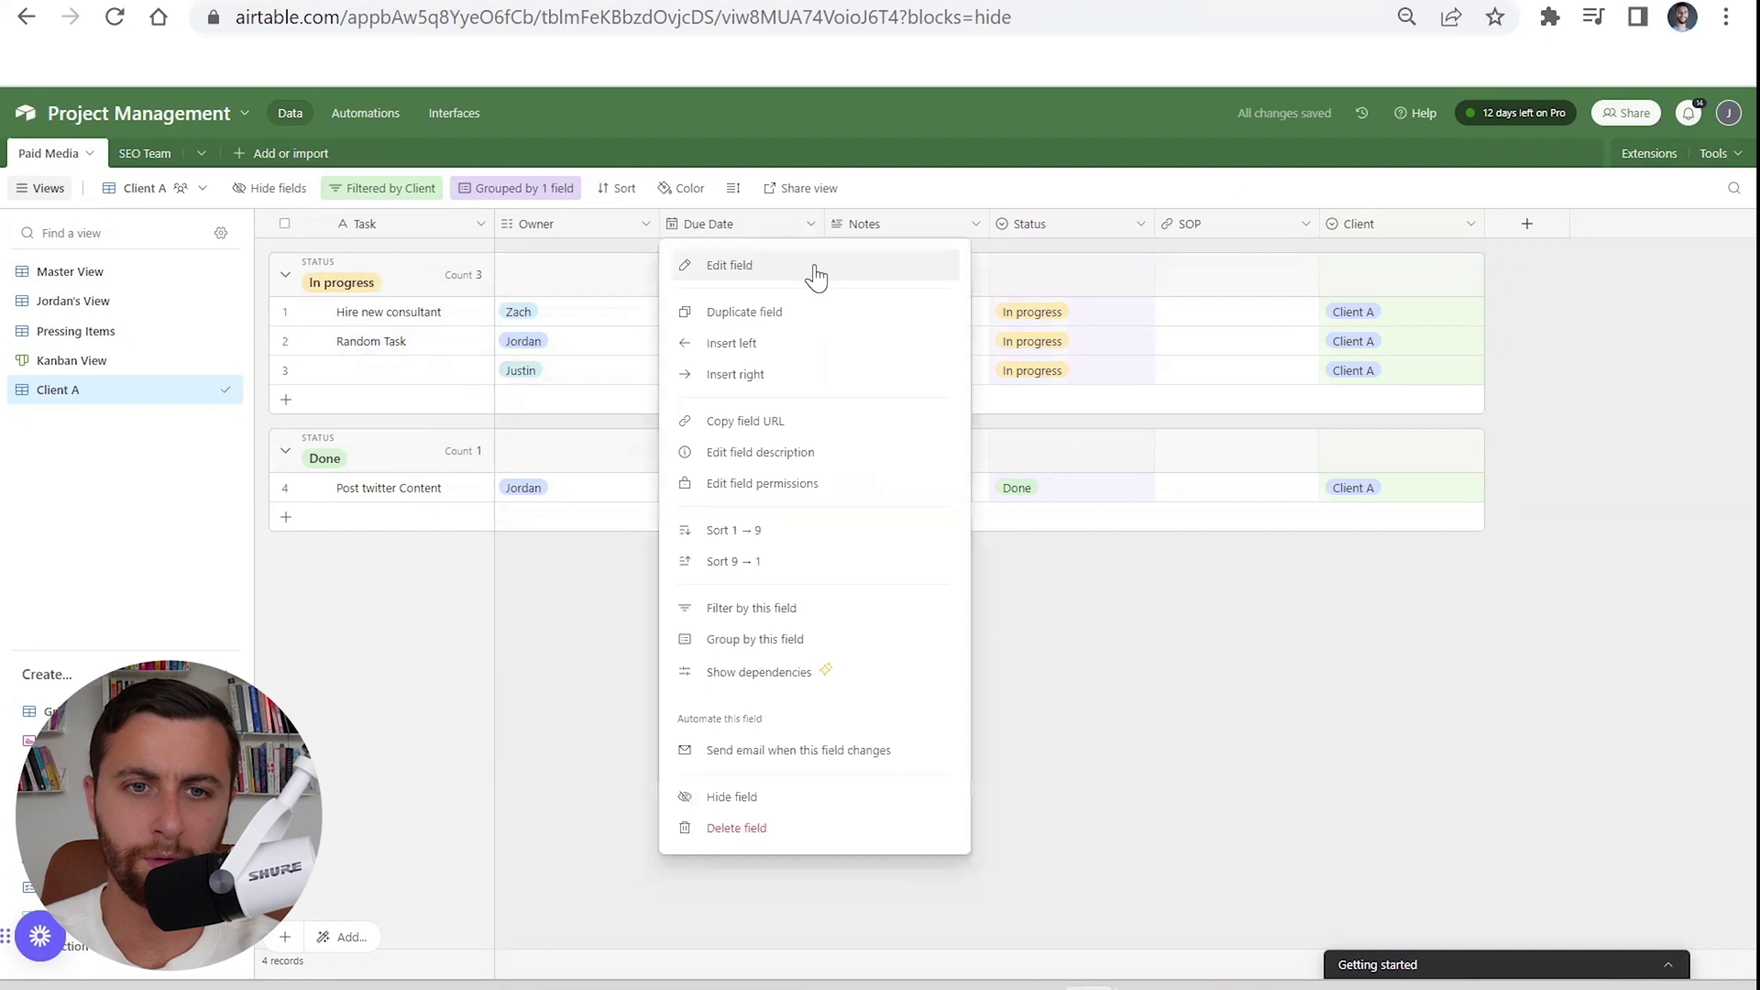
pyautogui.click(761, 530)
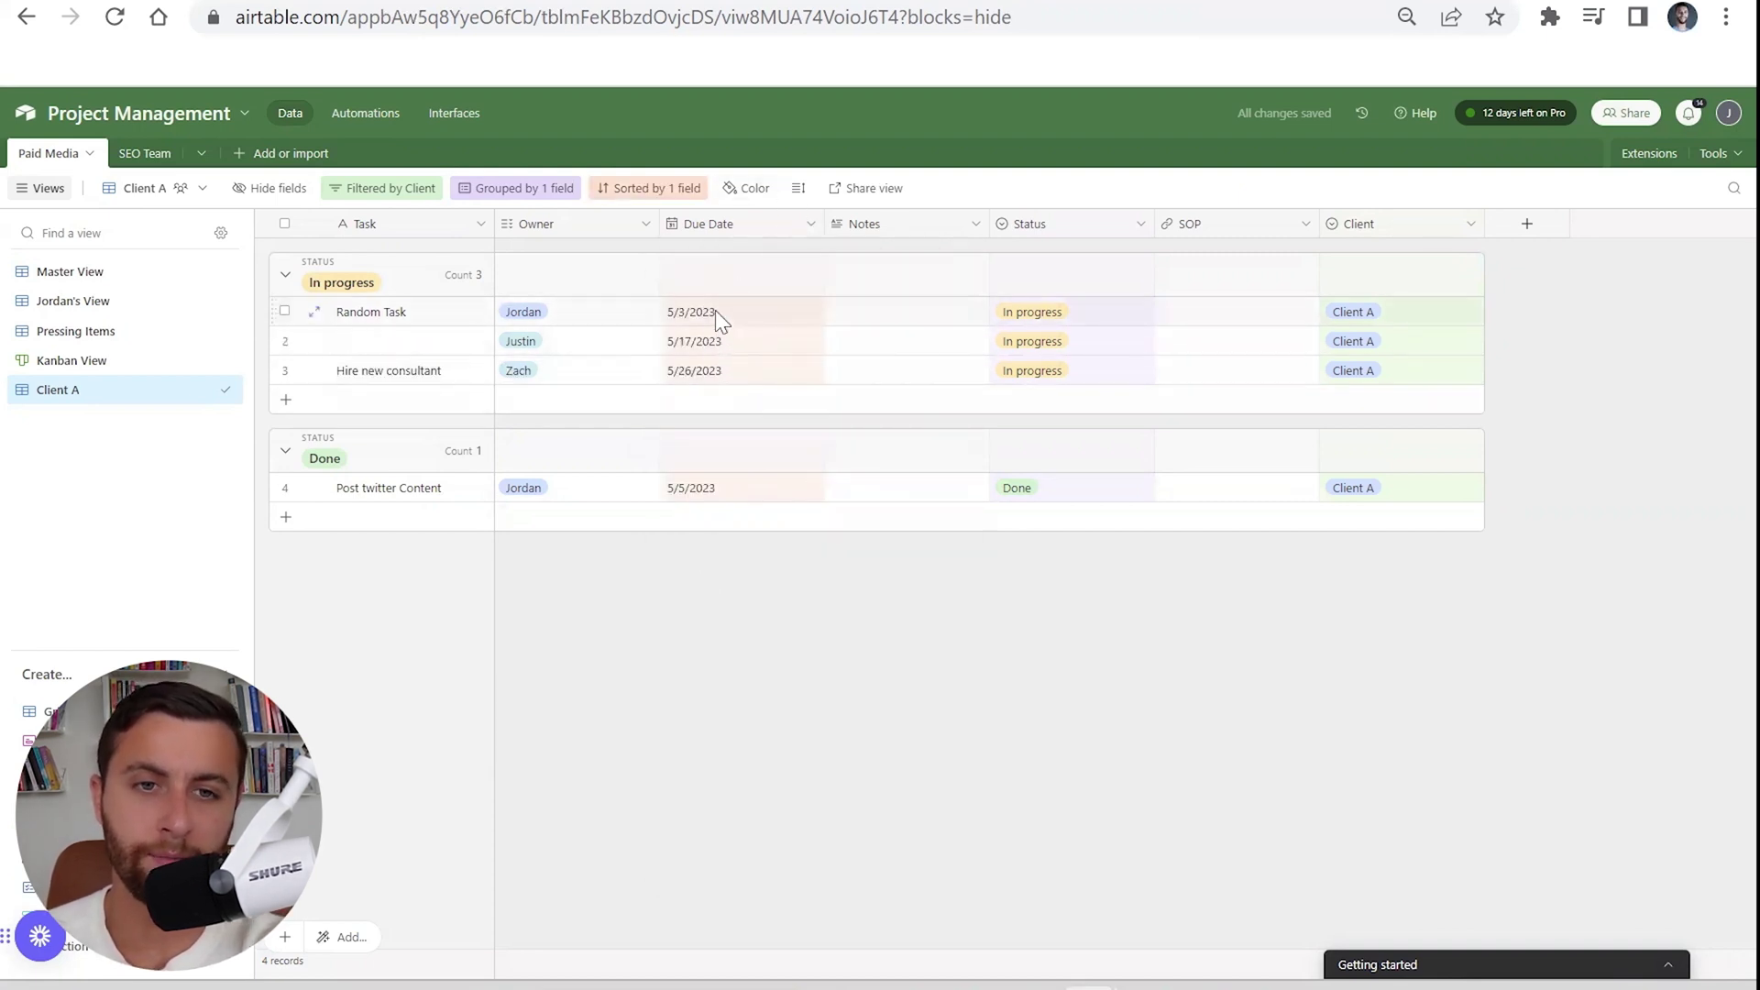
pyautogui.doubleClick(378, 342)
# Name the empty task 'Task 2', then check the Project Management base's options.
pyautogui.write('Task 2')
pyautogui.press('Tab')
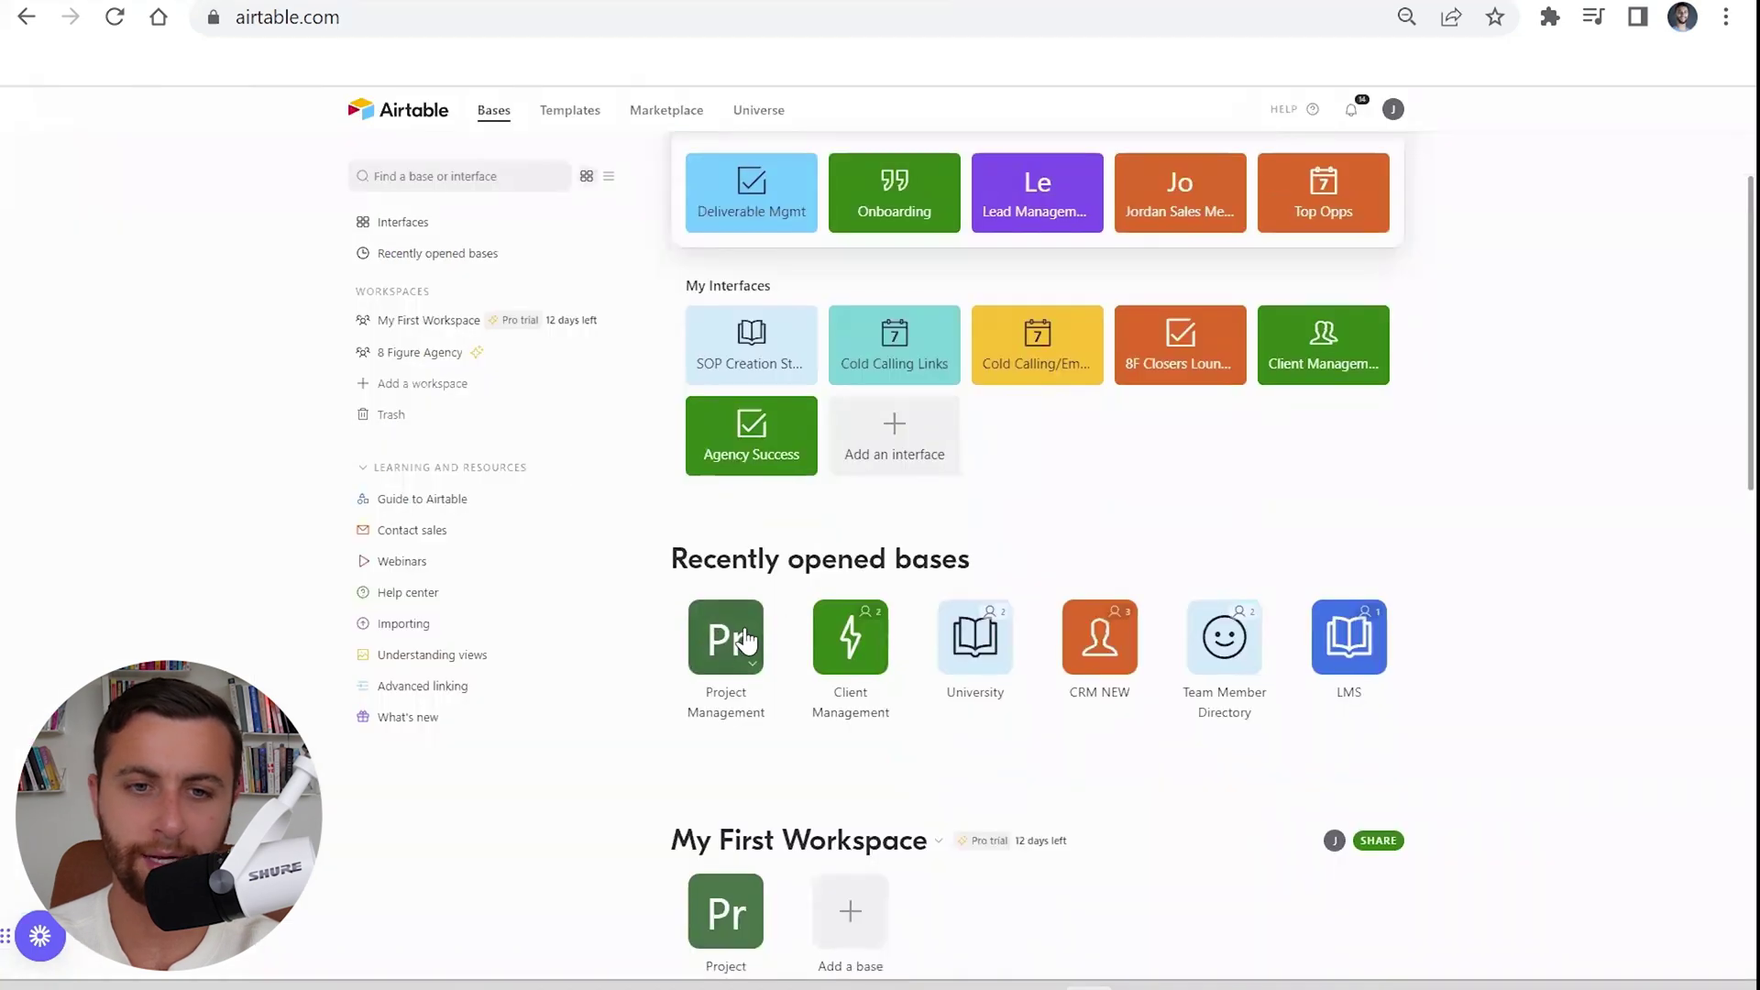
pyautogui.click(752, 663)
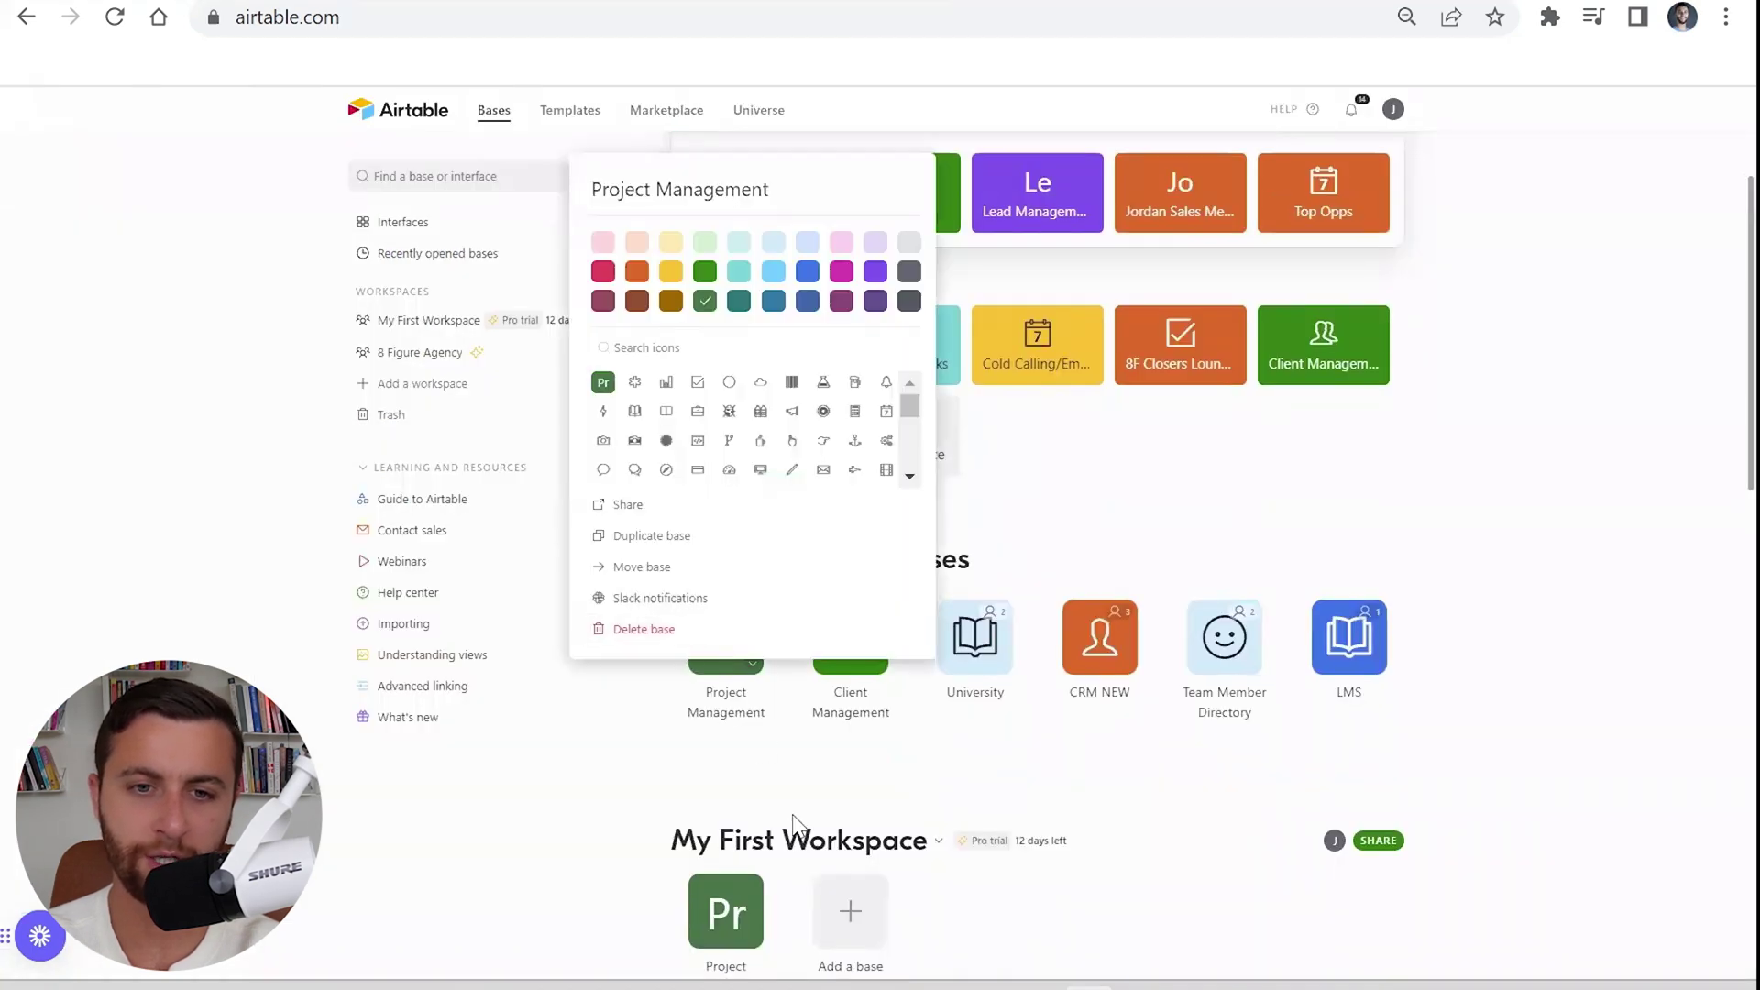
pyautogui.click(794, 819)
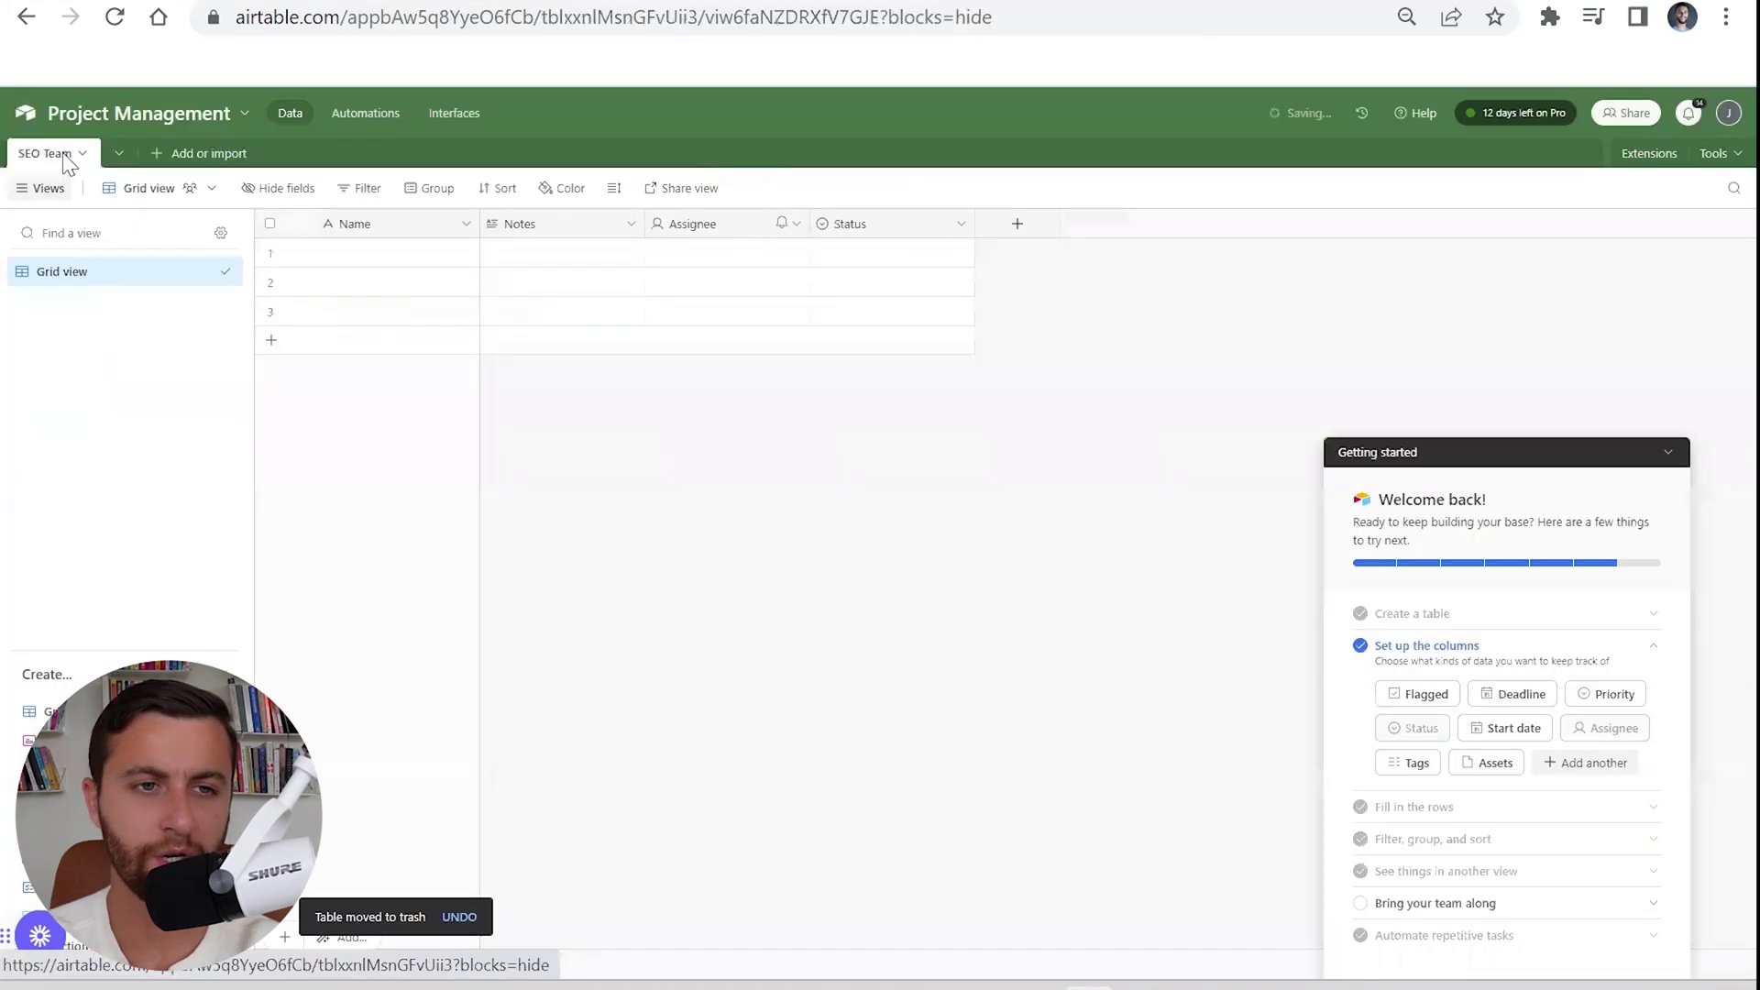
# Inspect the SEO Team table's options and the Name field's settings.
pyautogui.click(82, 153)
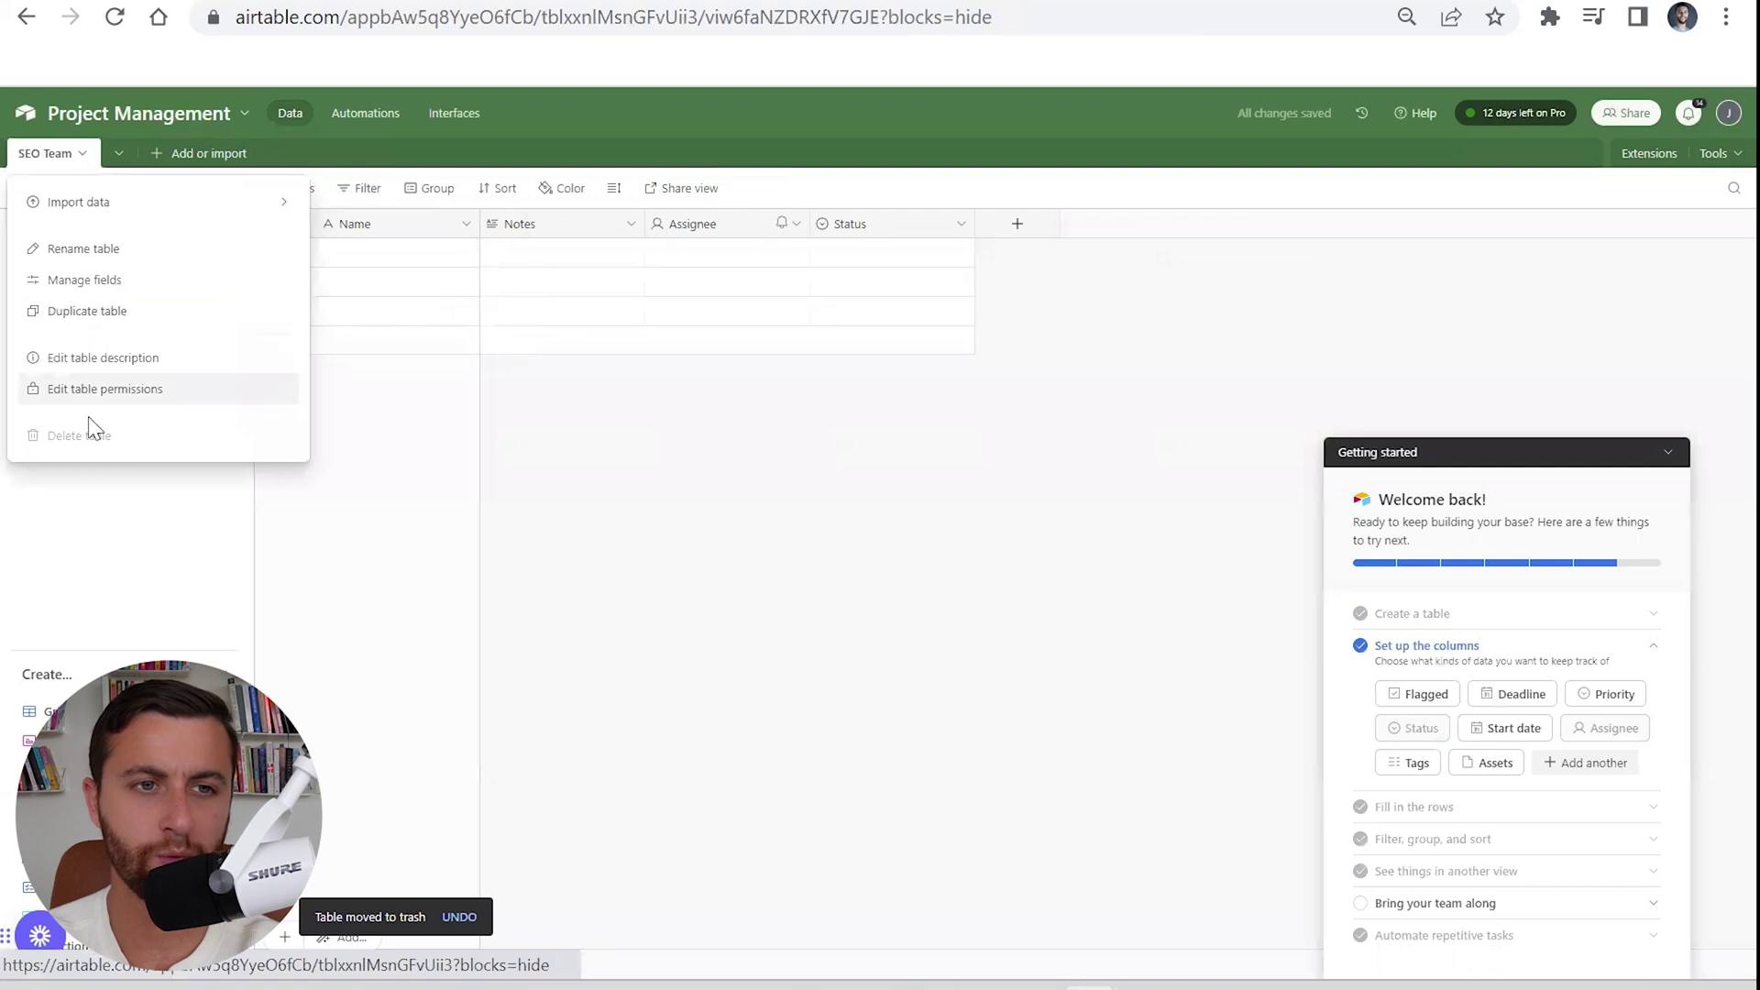
pyautogui.click(415, 307)
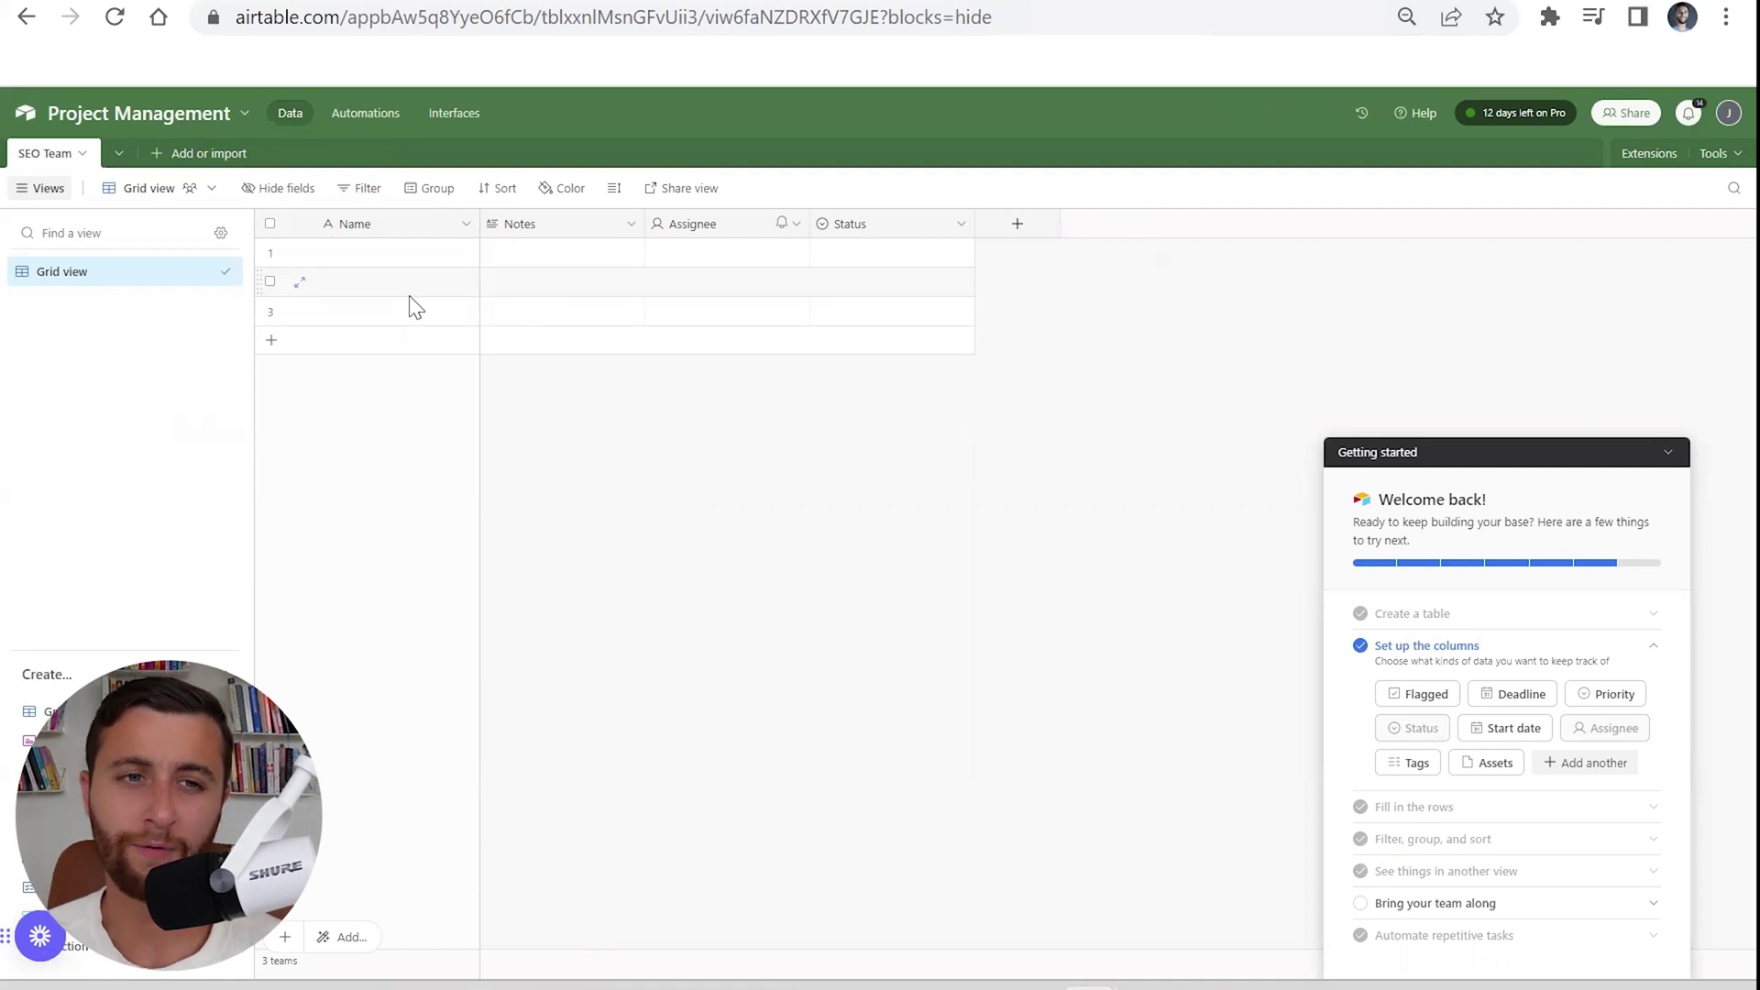
pyautogui.click(467, 225)
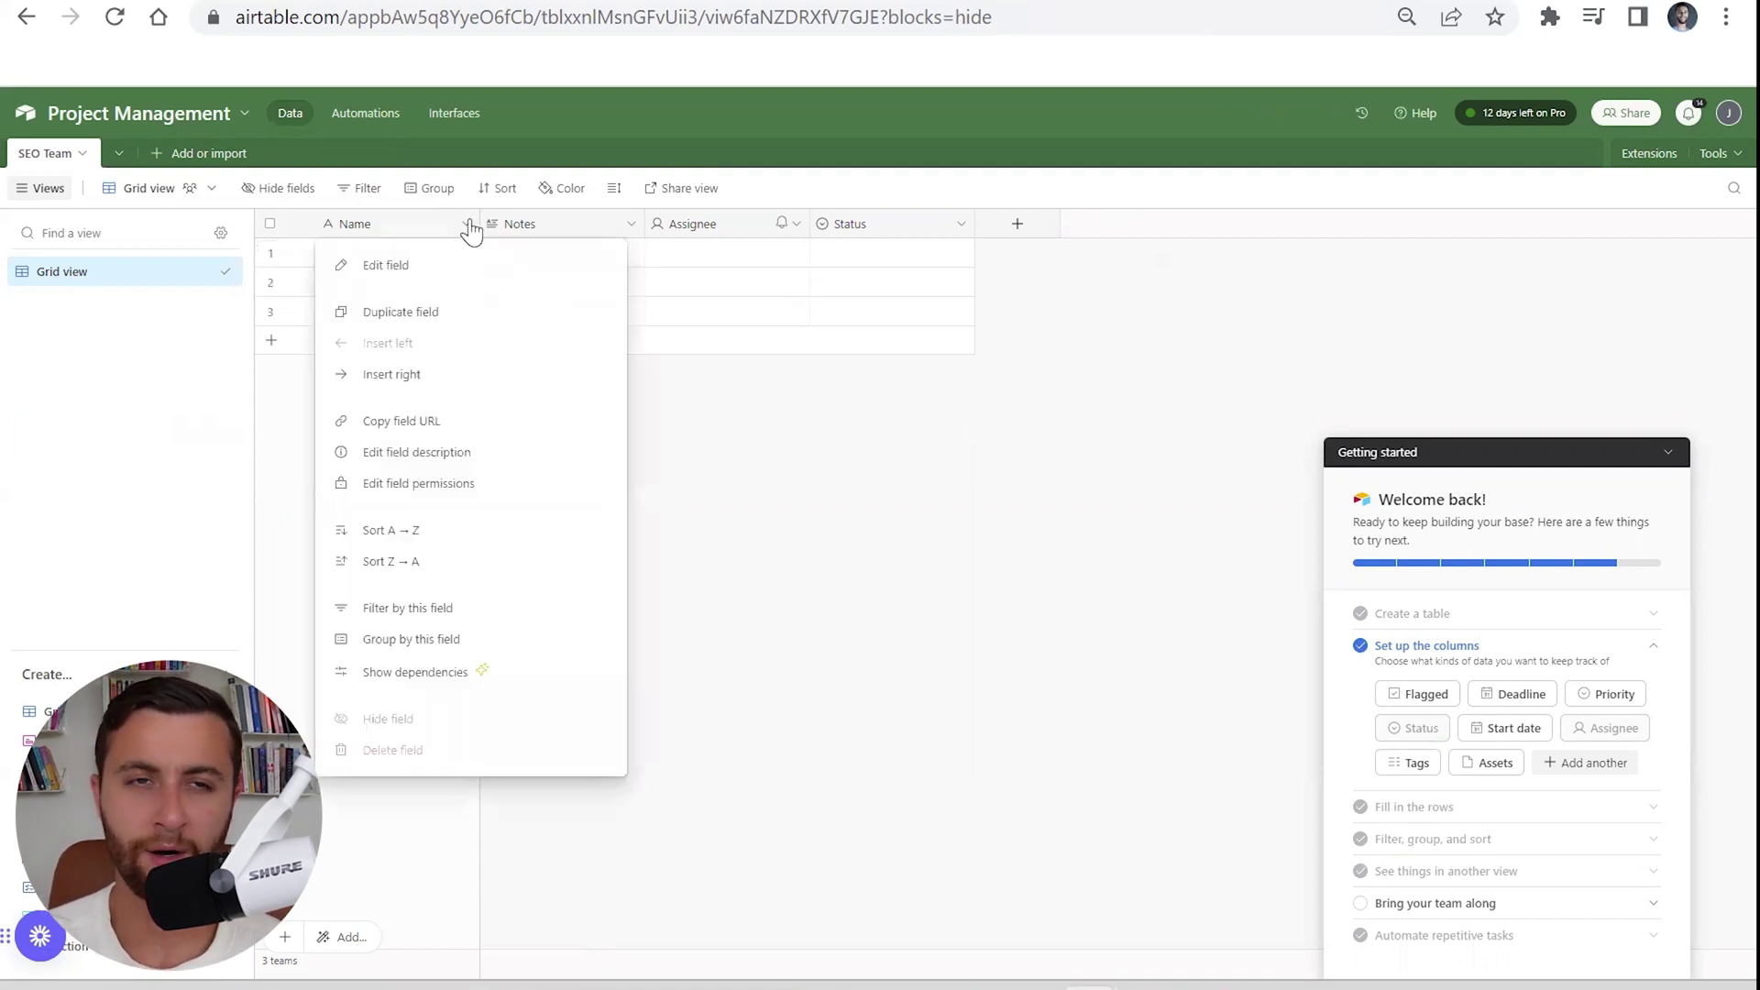
pyautogui.click(468, 226)
pyautogui.click(468, 226)
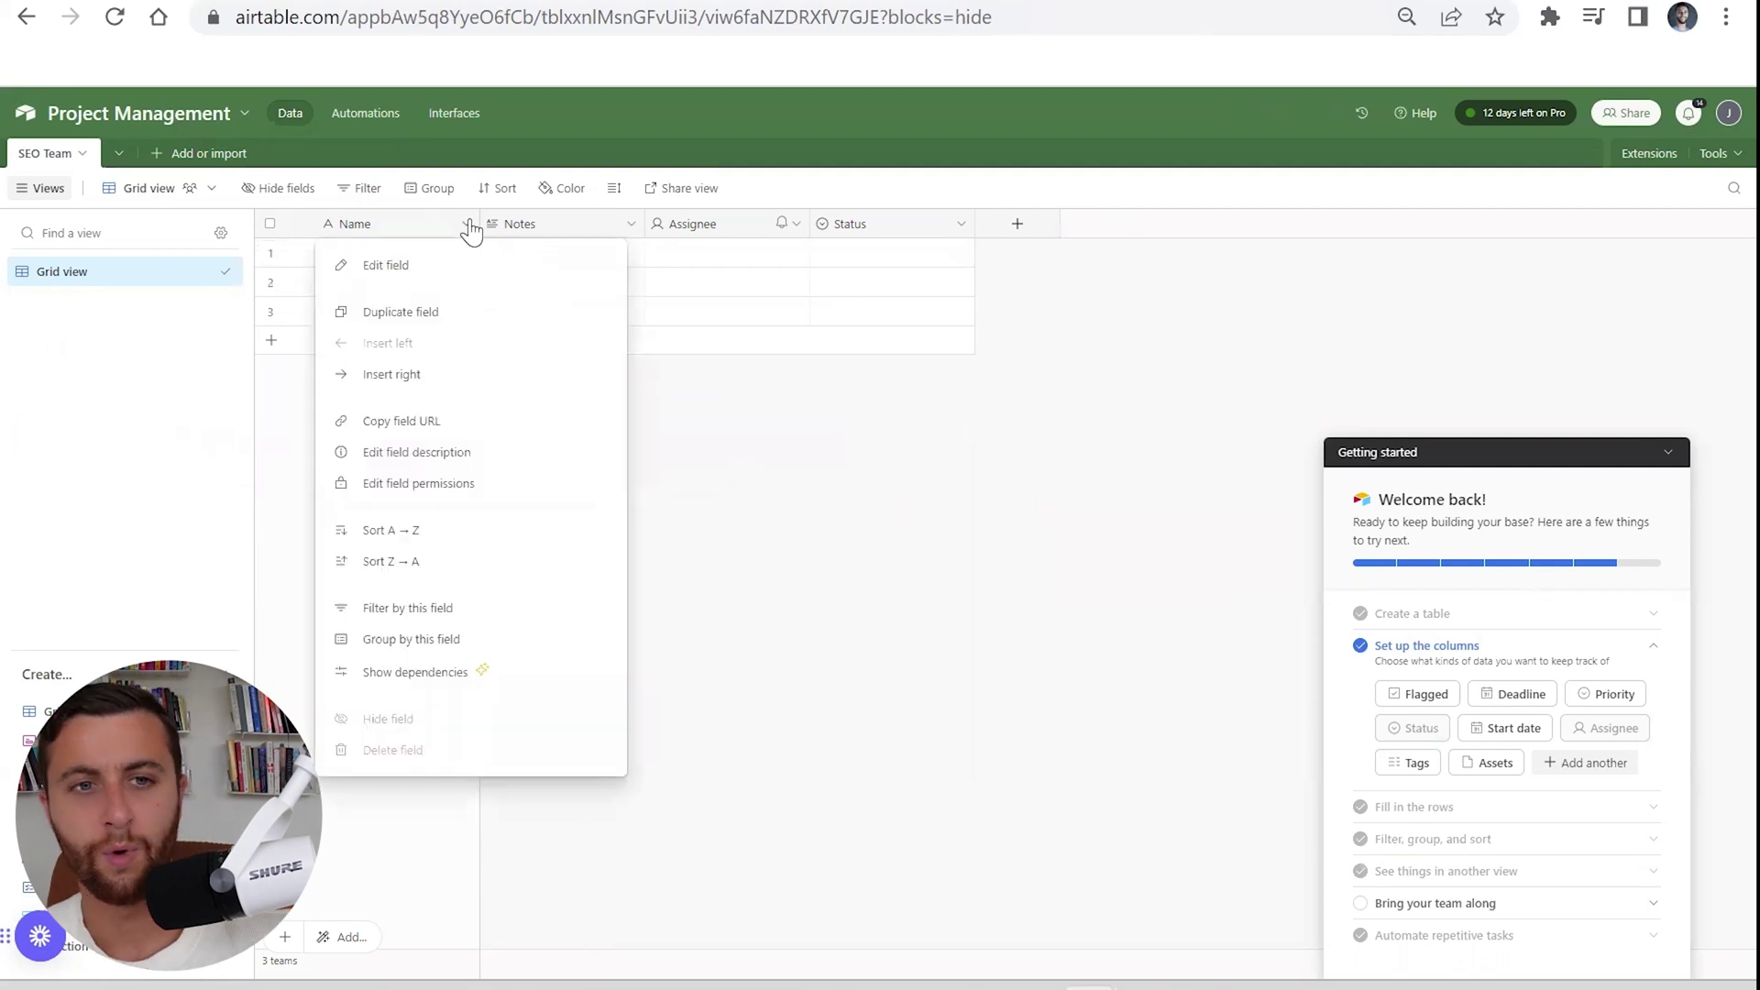
pyautogui.click(467, 225)
pyautogui.click(466, 226)
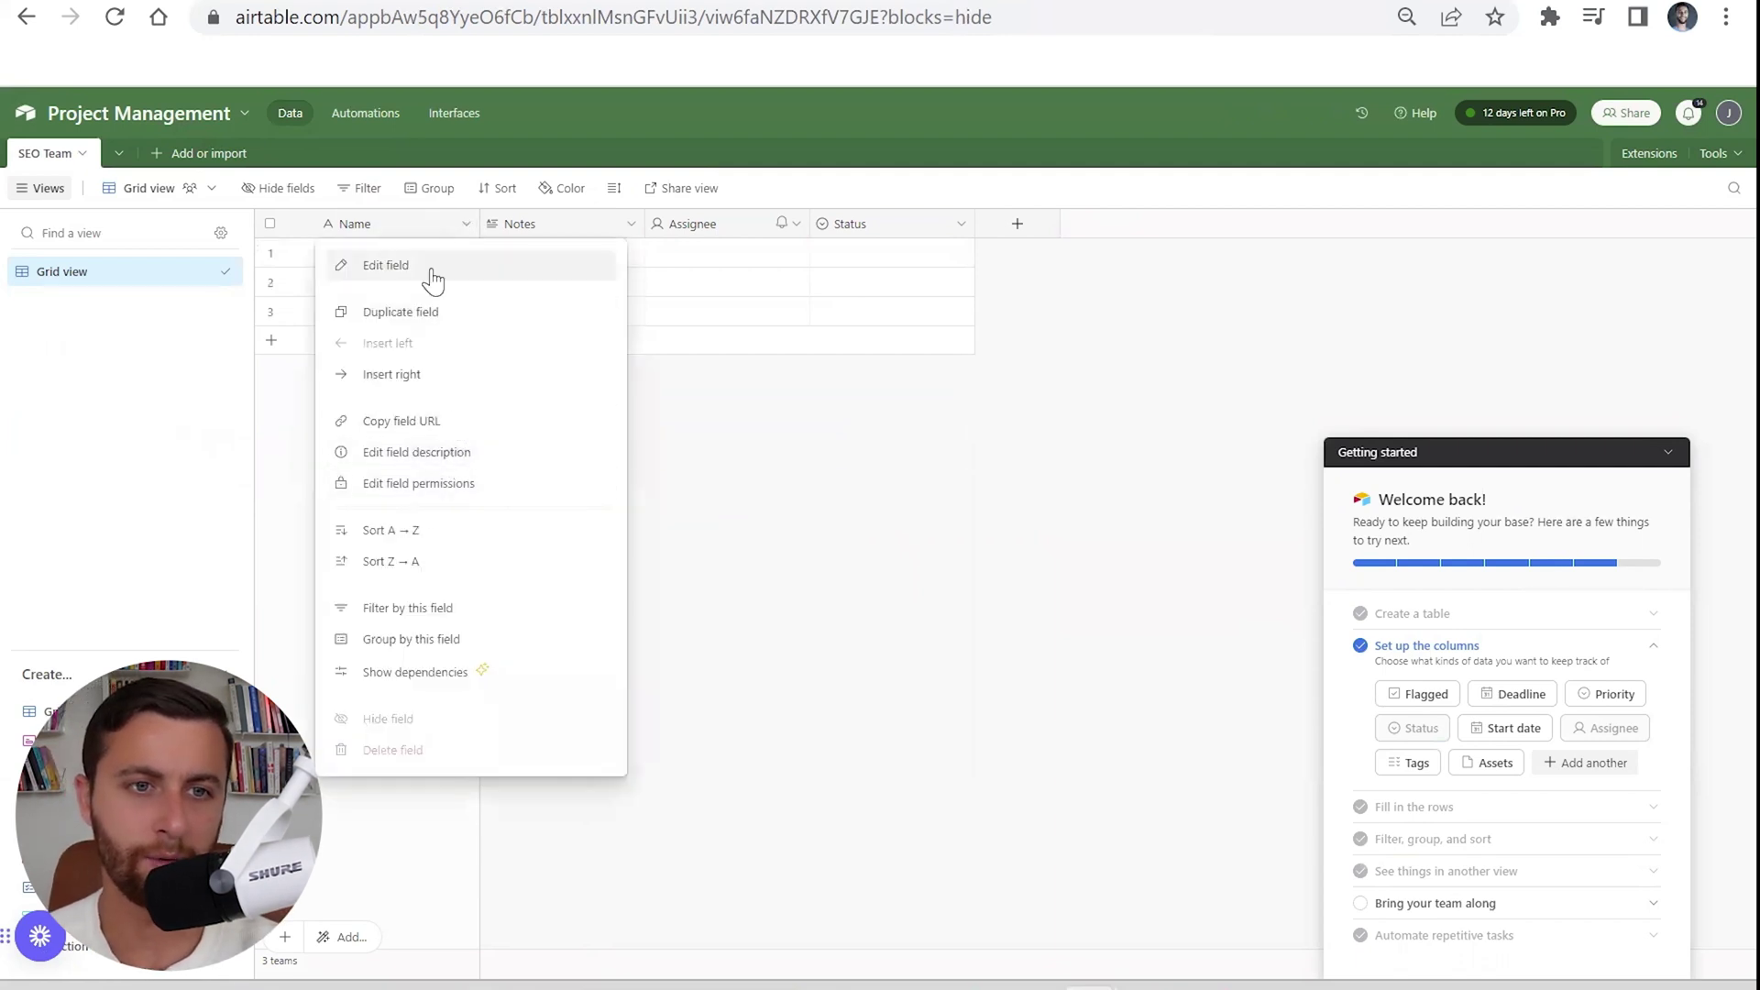
pyautogui.click(411, 266)
# Rename the Notes field to Email and the Assignee field to Phone Number.
pyautogui.doubleClick(521, 226)
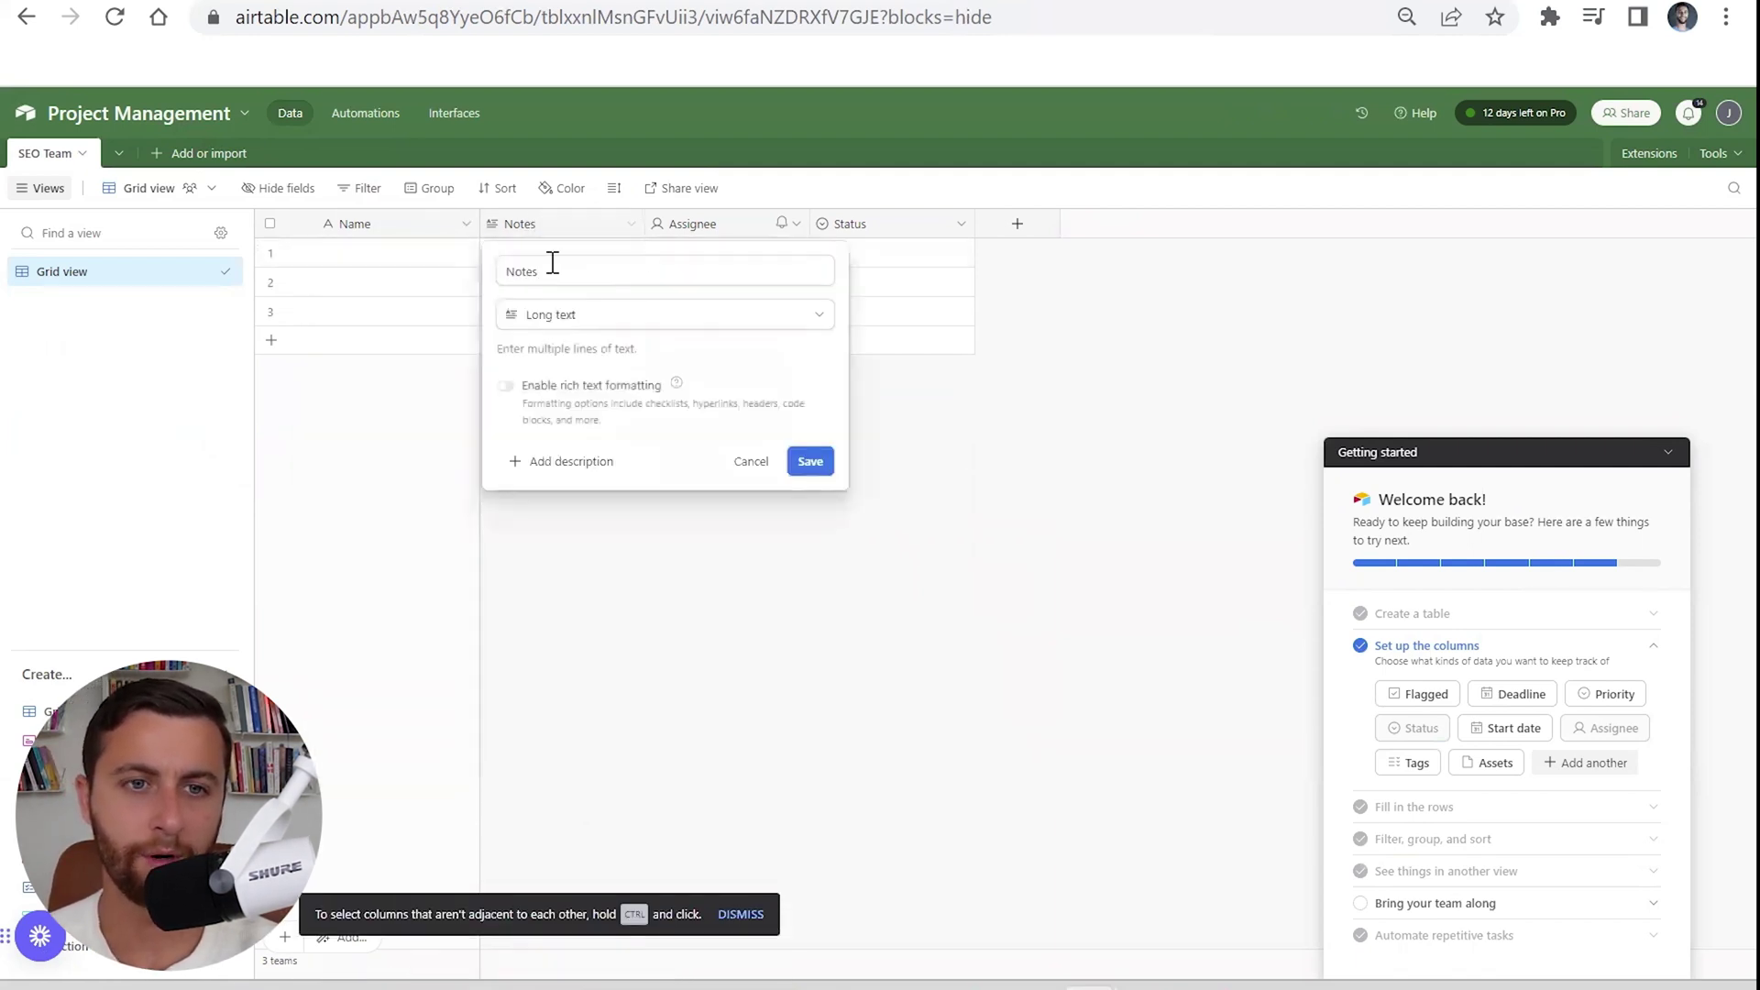
pyautogui.tripleClick(553, 263)
pyautogui.write('Email')
pyautogui.press('Return')
pyautogui.doubleClick(693, 223)
pyautogui.write('Phone')
pyautogui.write('Nu')
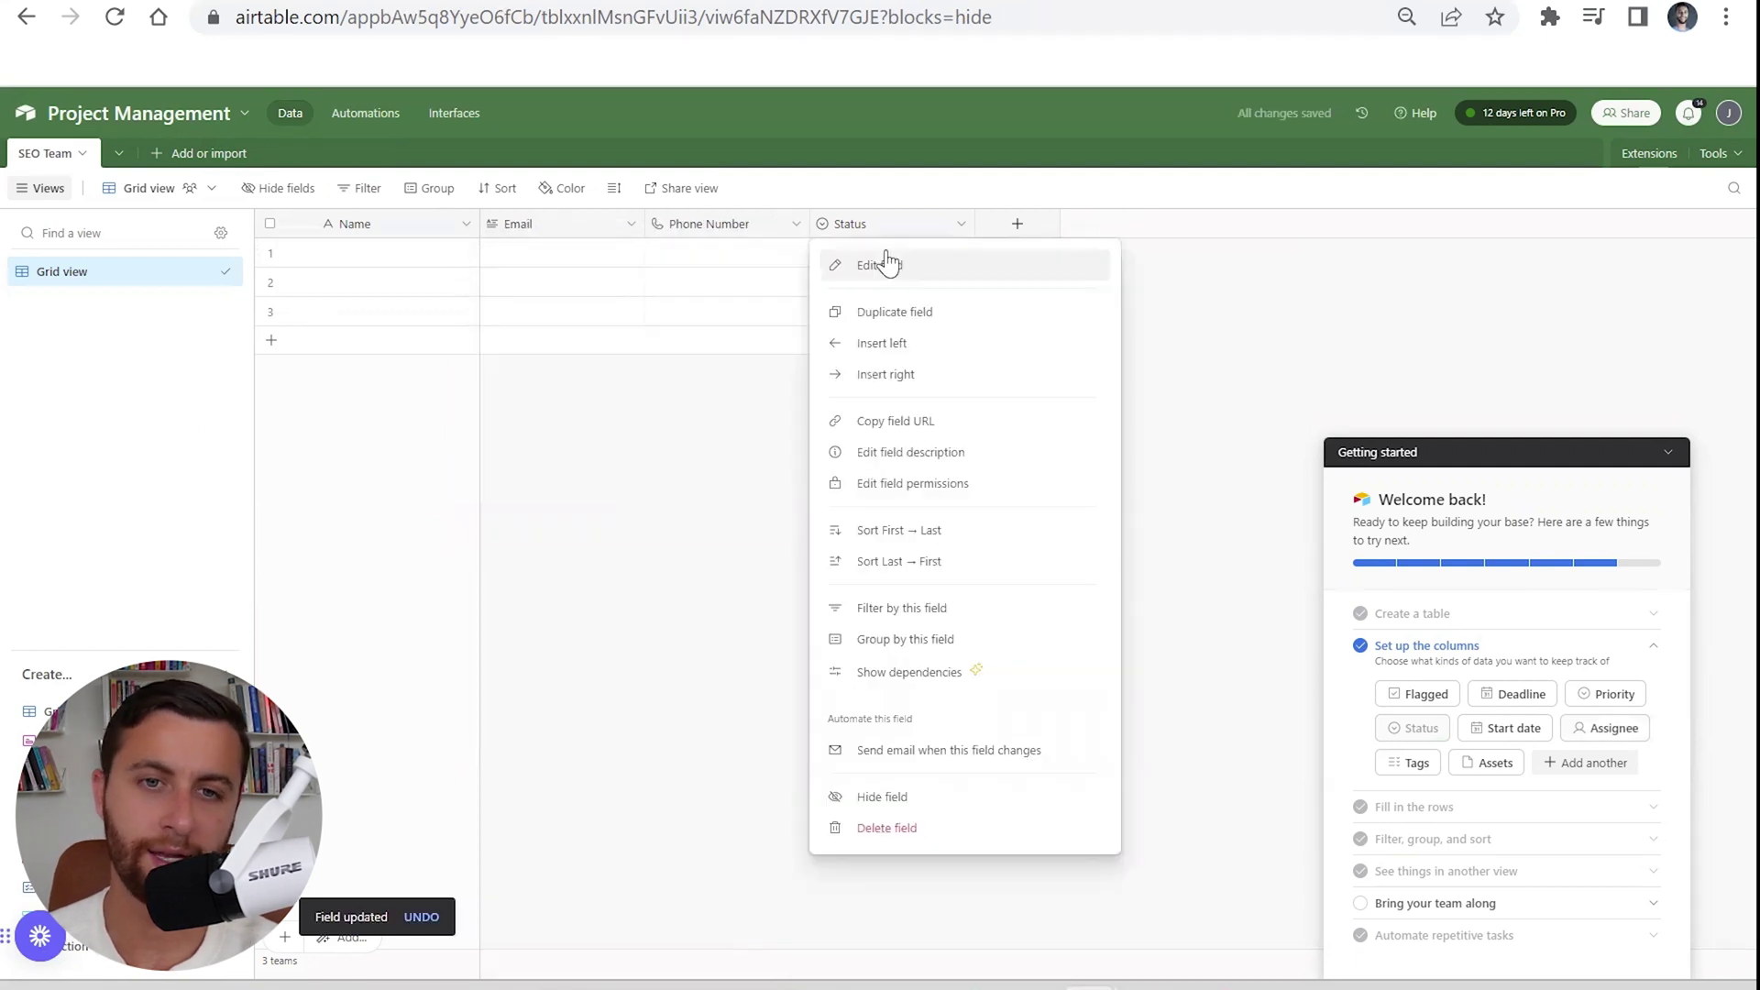
# Replace Status options with Call Booked, Invoice Sent, Closed Won and Closed Lost.
pyautogui.click(884, 263)
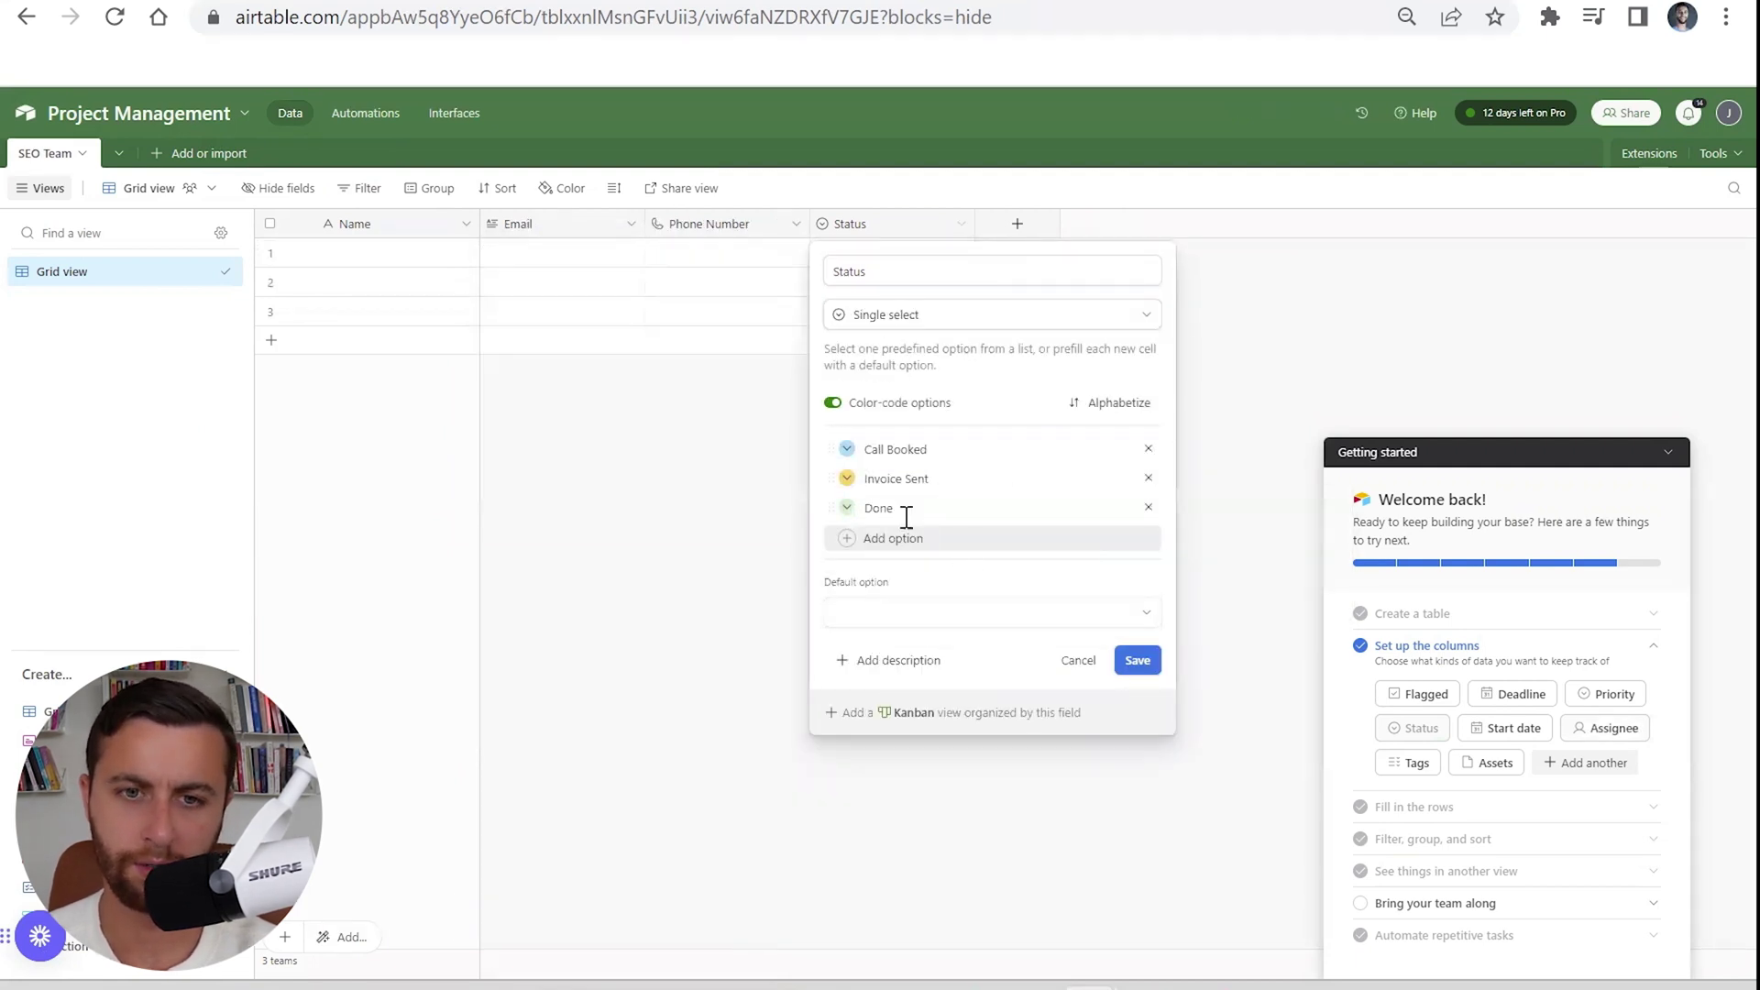
pyautogui.click(847, 537)
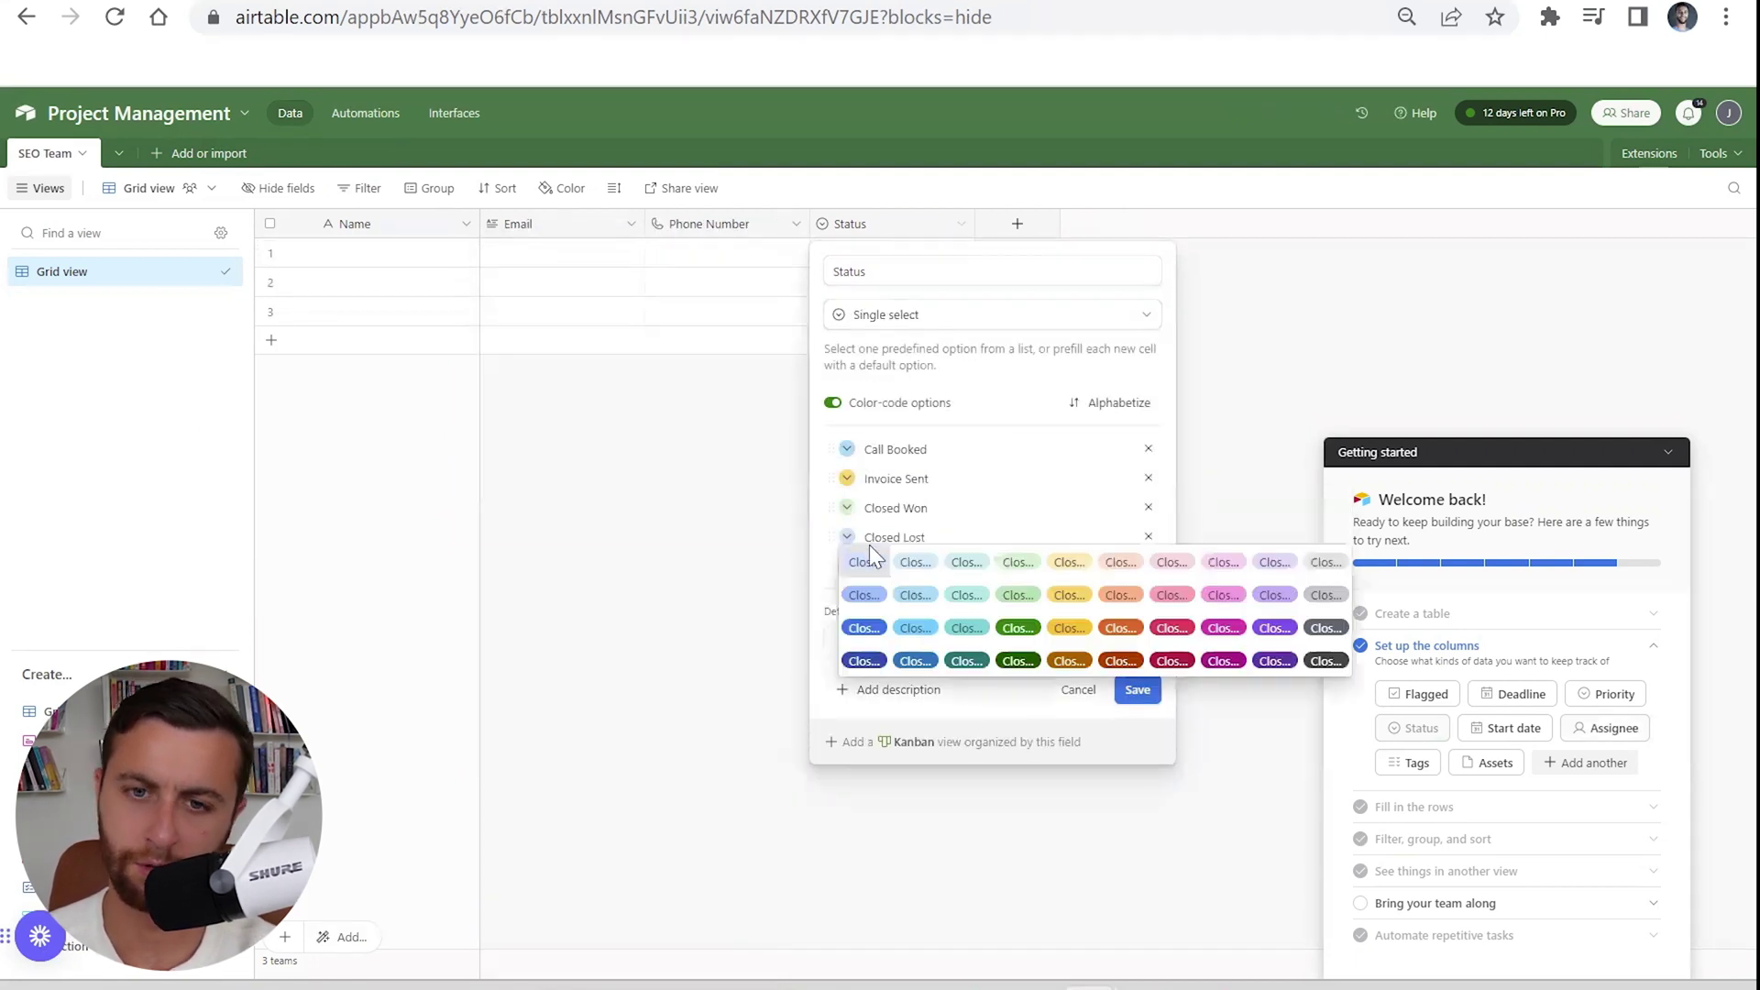
pyautogui.click(1138, 690)
pyautogui.click(1018, 223)
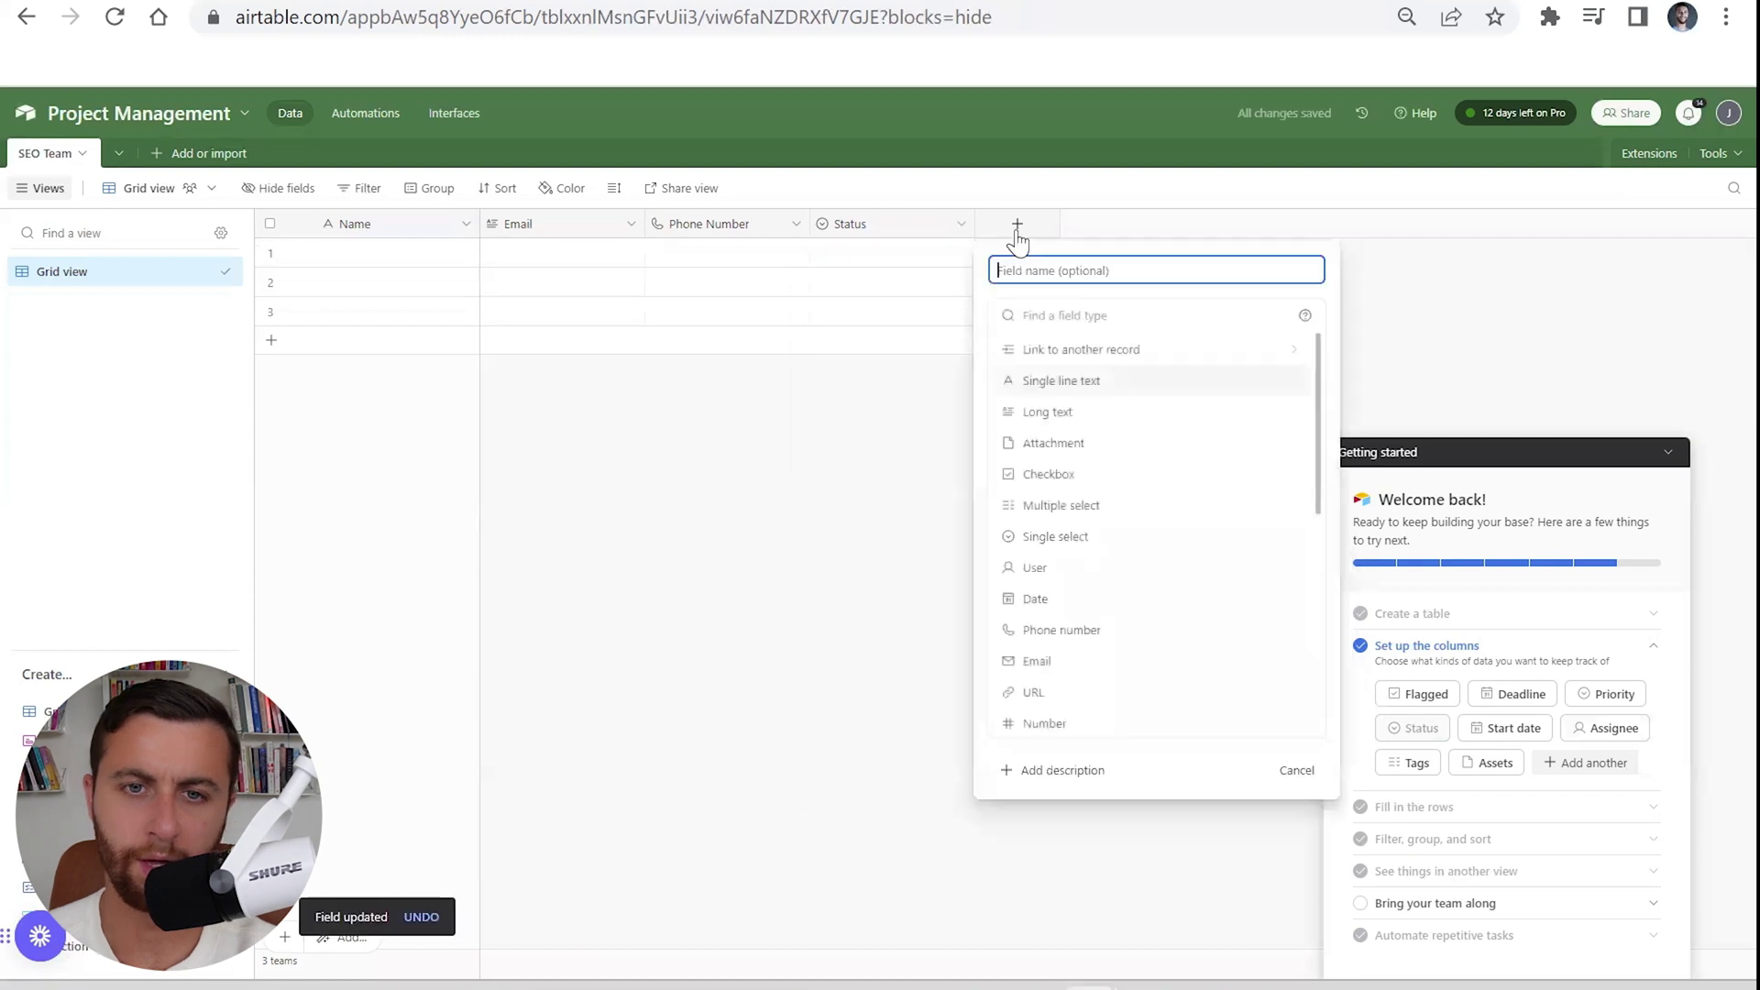
# Create a Status Reason field and mark the first record's Status Closed Lost.
pyautogui.write('Status Reason')
pyautogui.press('Return')
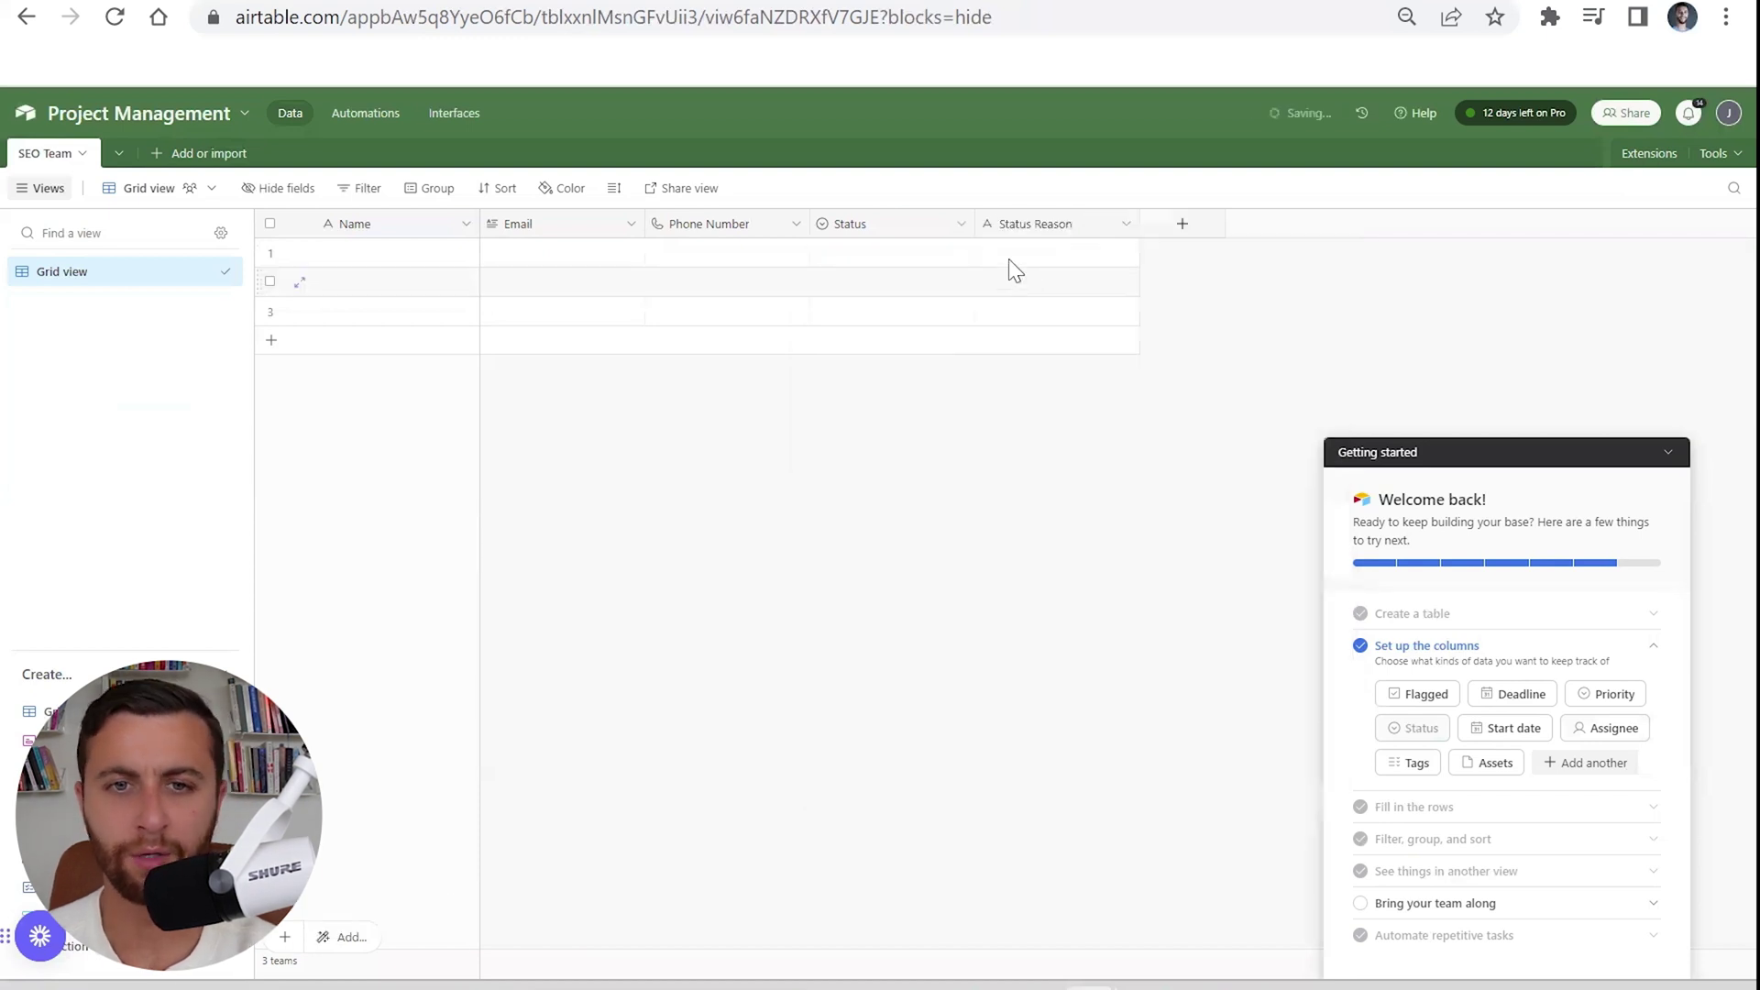
pyautogui.click(958, 224)
pyautogui.click(882, 264)
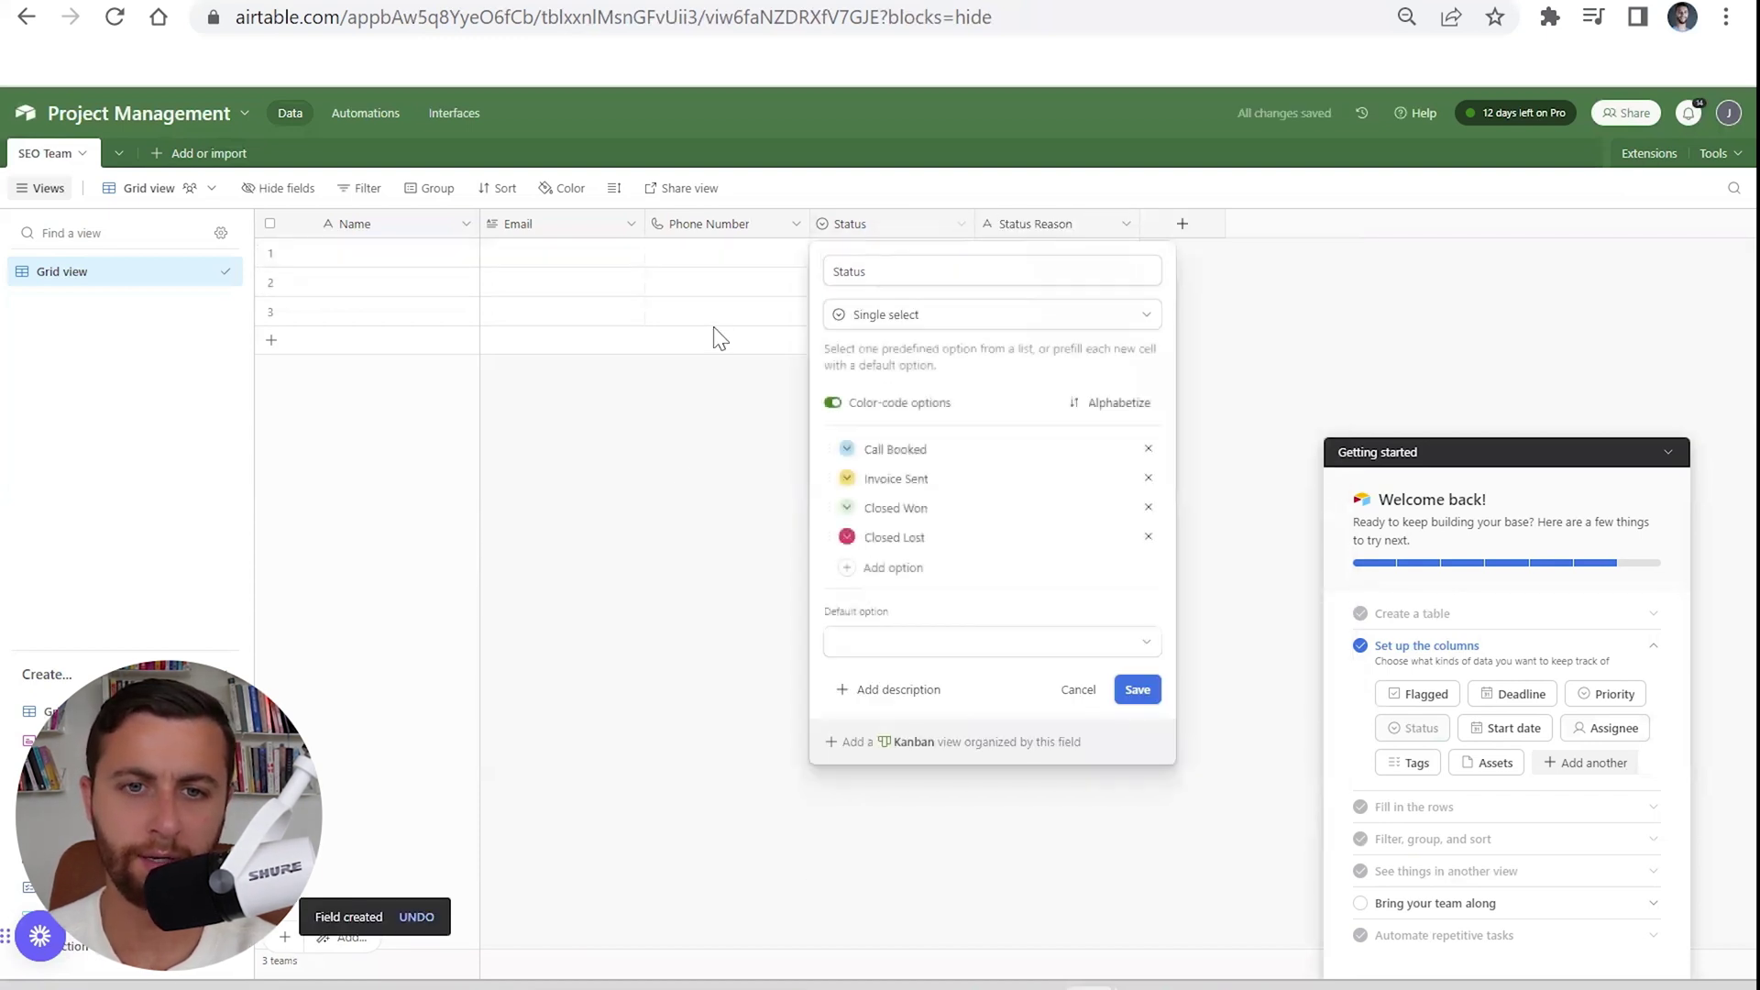
pyautogui.doubleClick(853, 253)
pyautogui.click(851, 452)
# Change the Status Reason field's type to single select.
pyautogui.click(997, 279)
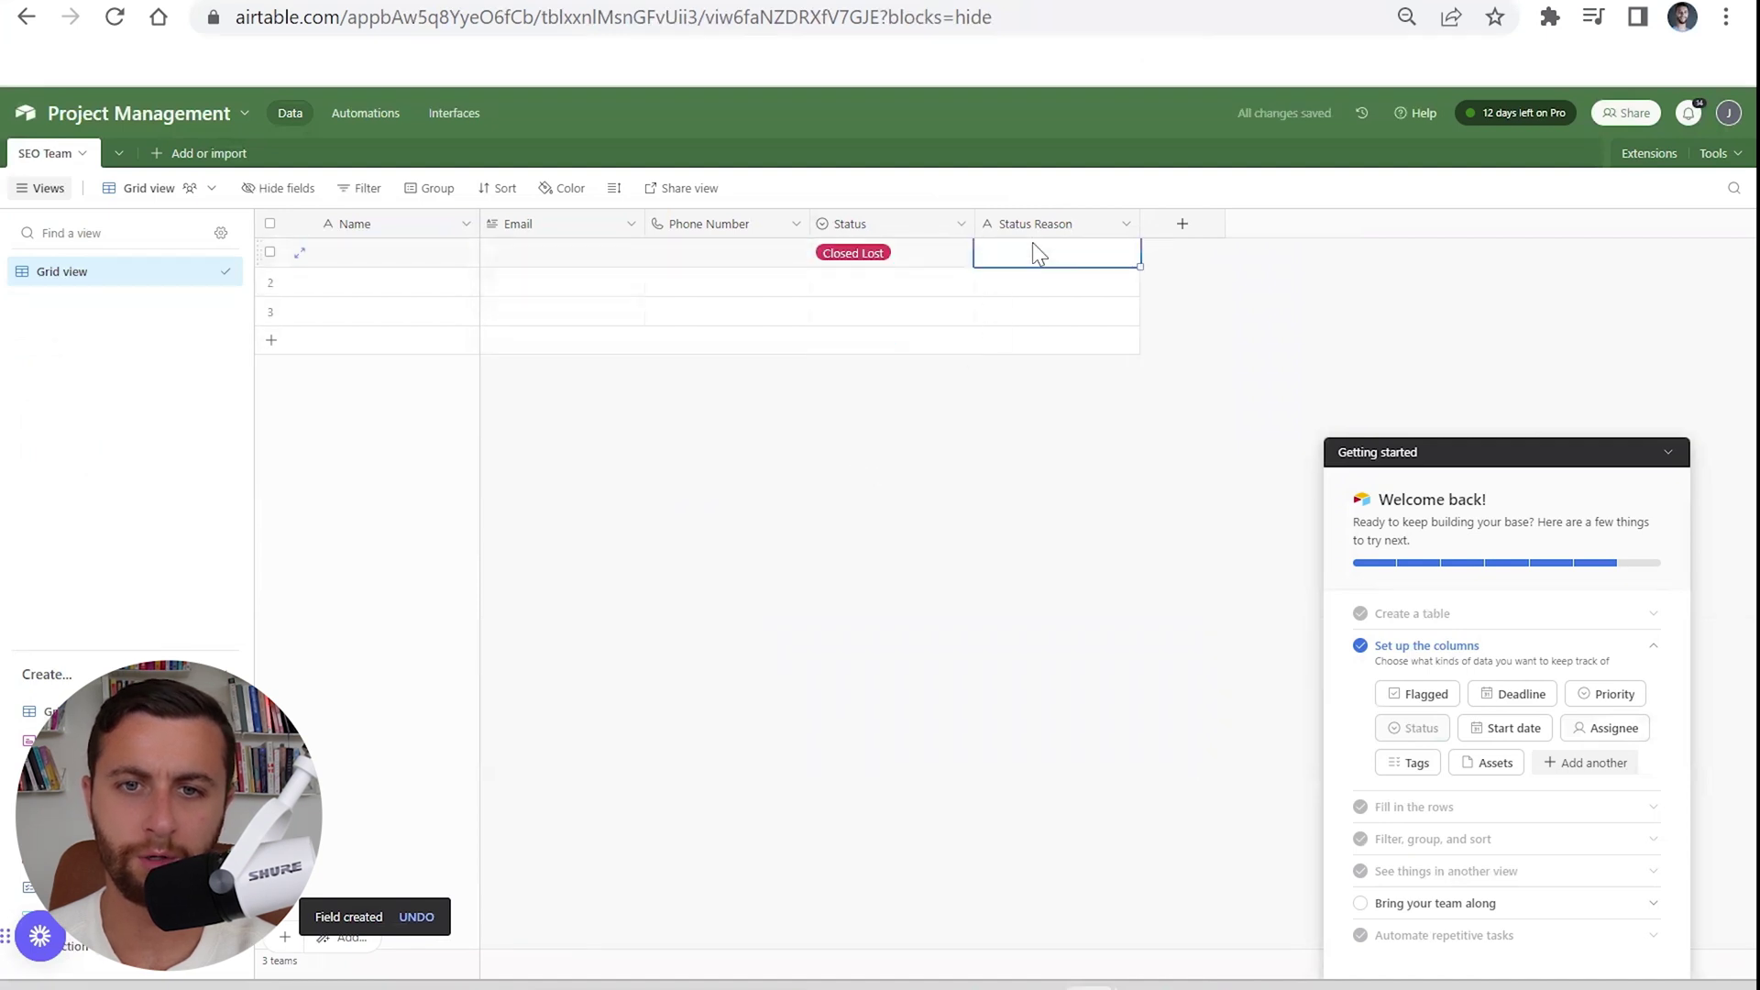
pyautogui.doubleClick(1126, 218)
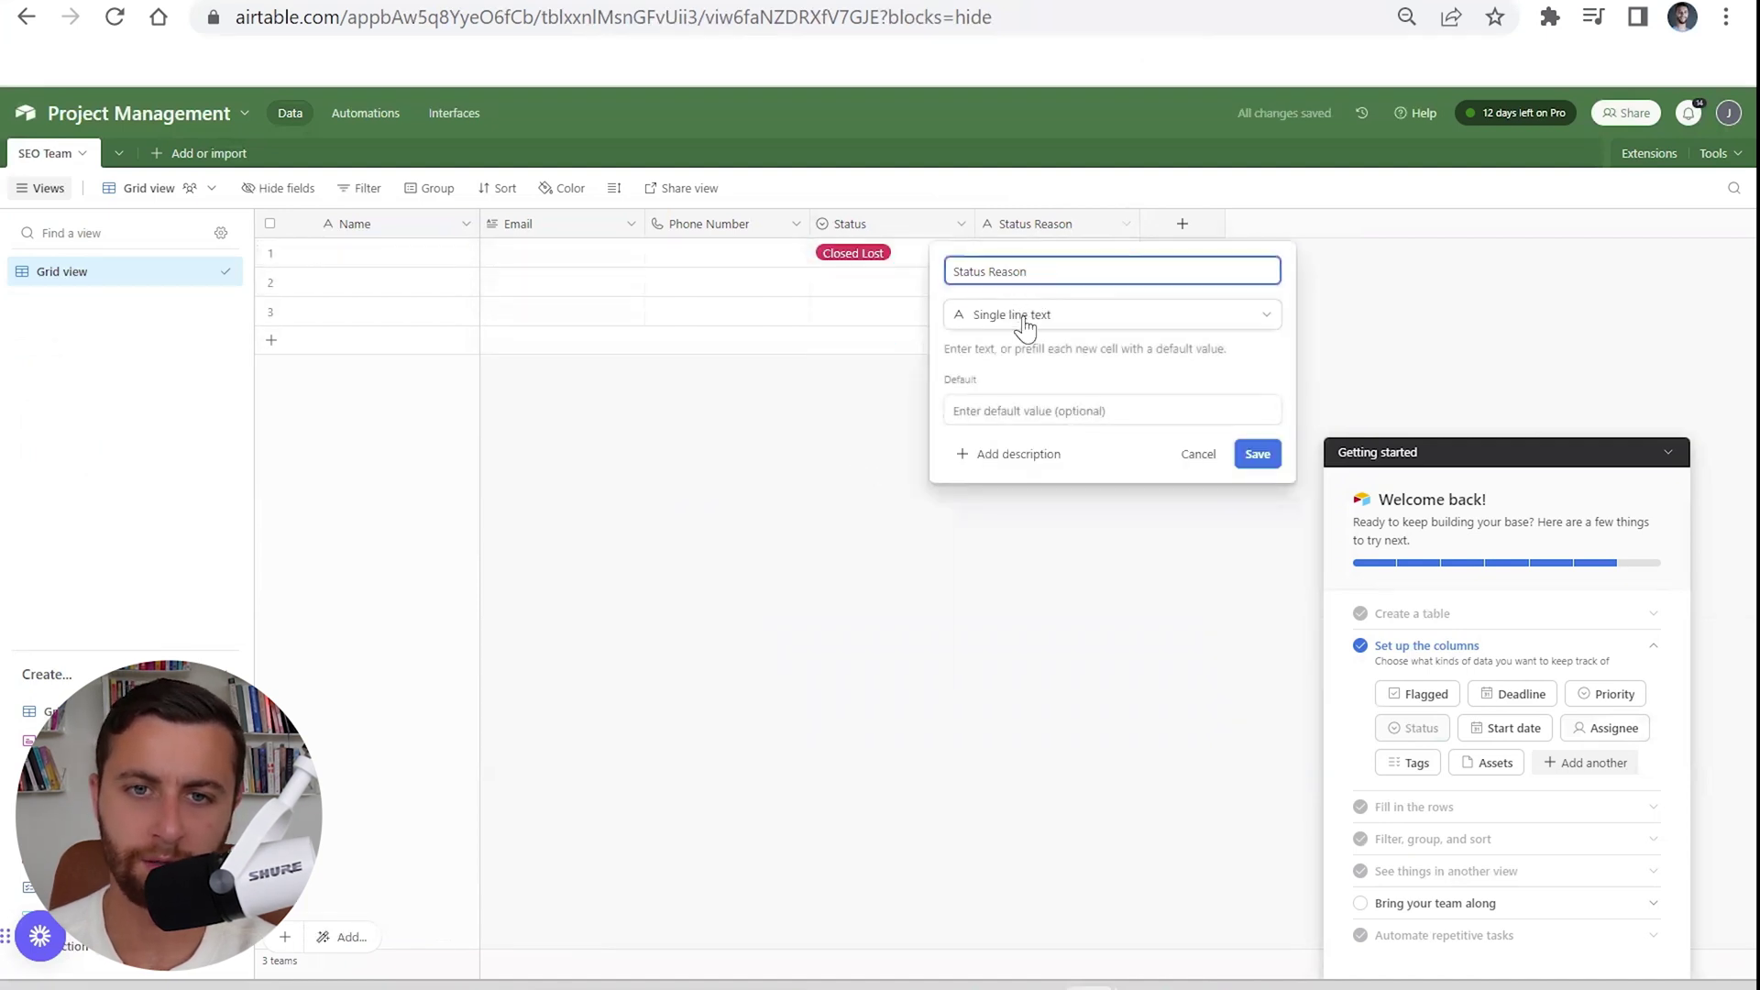
pyautogui.click(1025, 316)
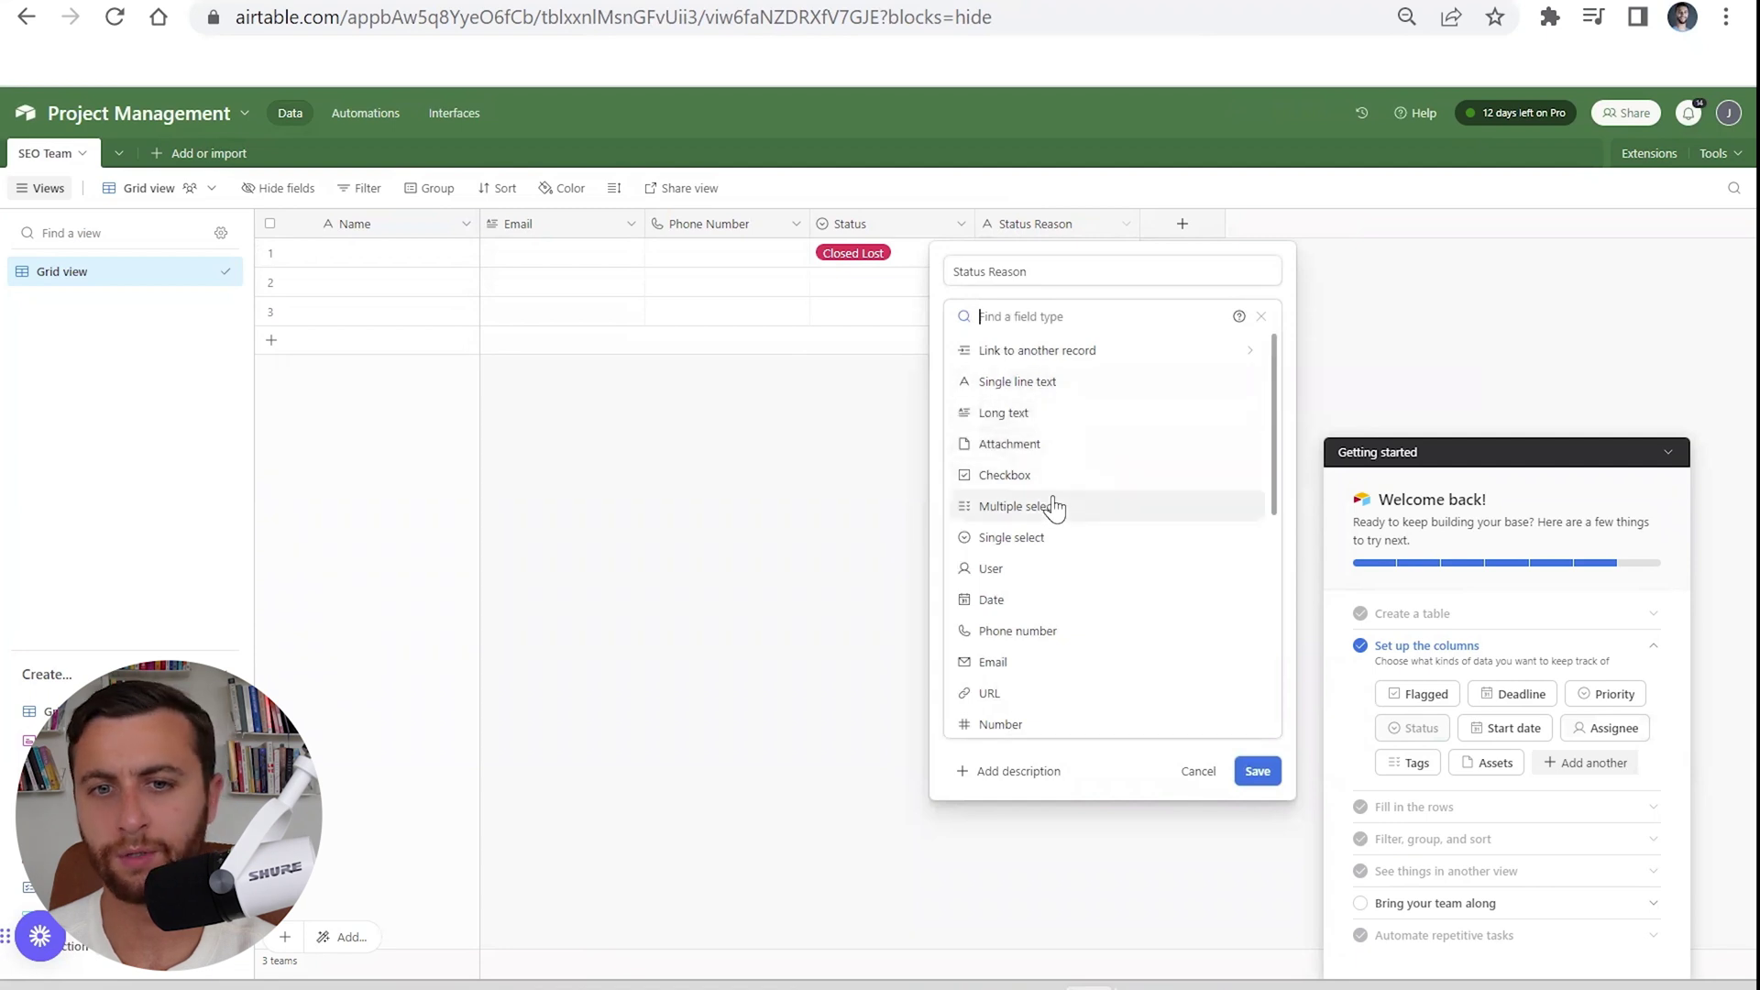
pyautogui.click(1072, 538)
# Add Status Reason options No Show, Ghosted-Call 2, No Budget, Wrong Niche and Not a prospect.
pyautogui.click(1008, 479)
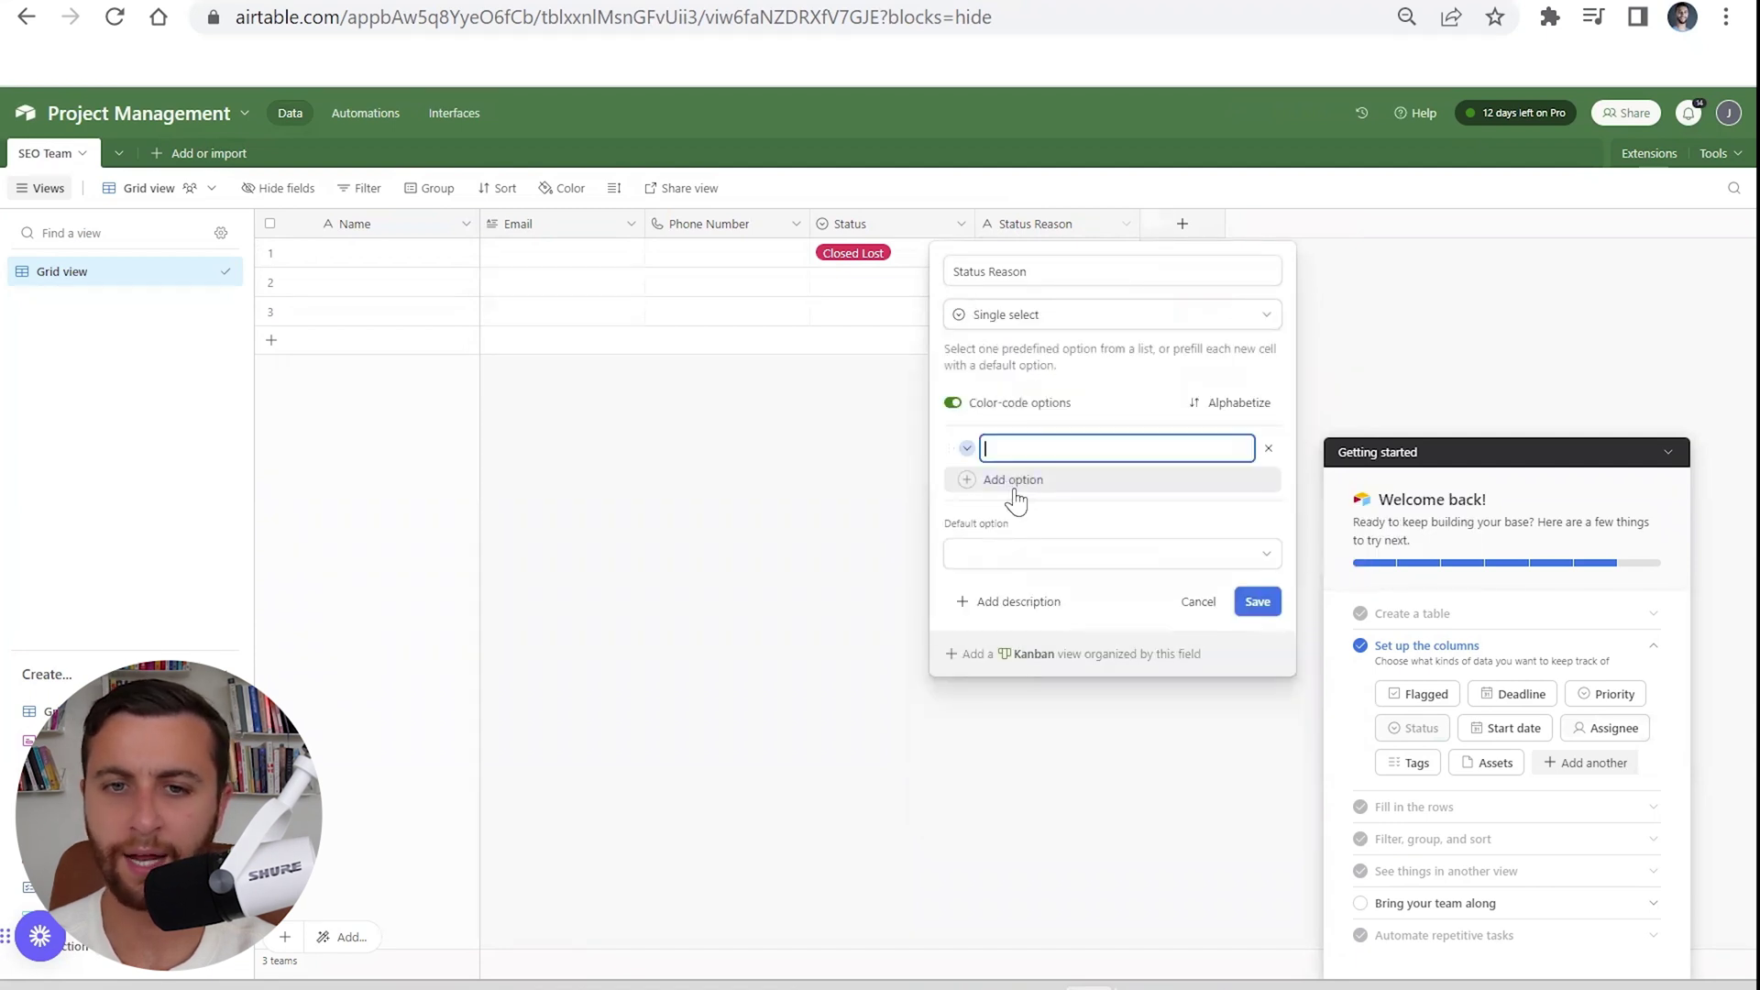
pyautogui.press('Return')
pyautogui.write('Ghost')
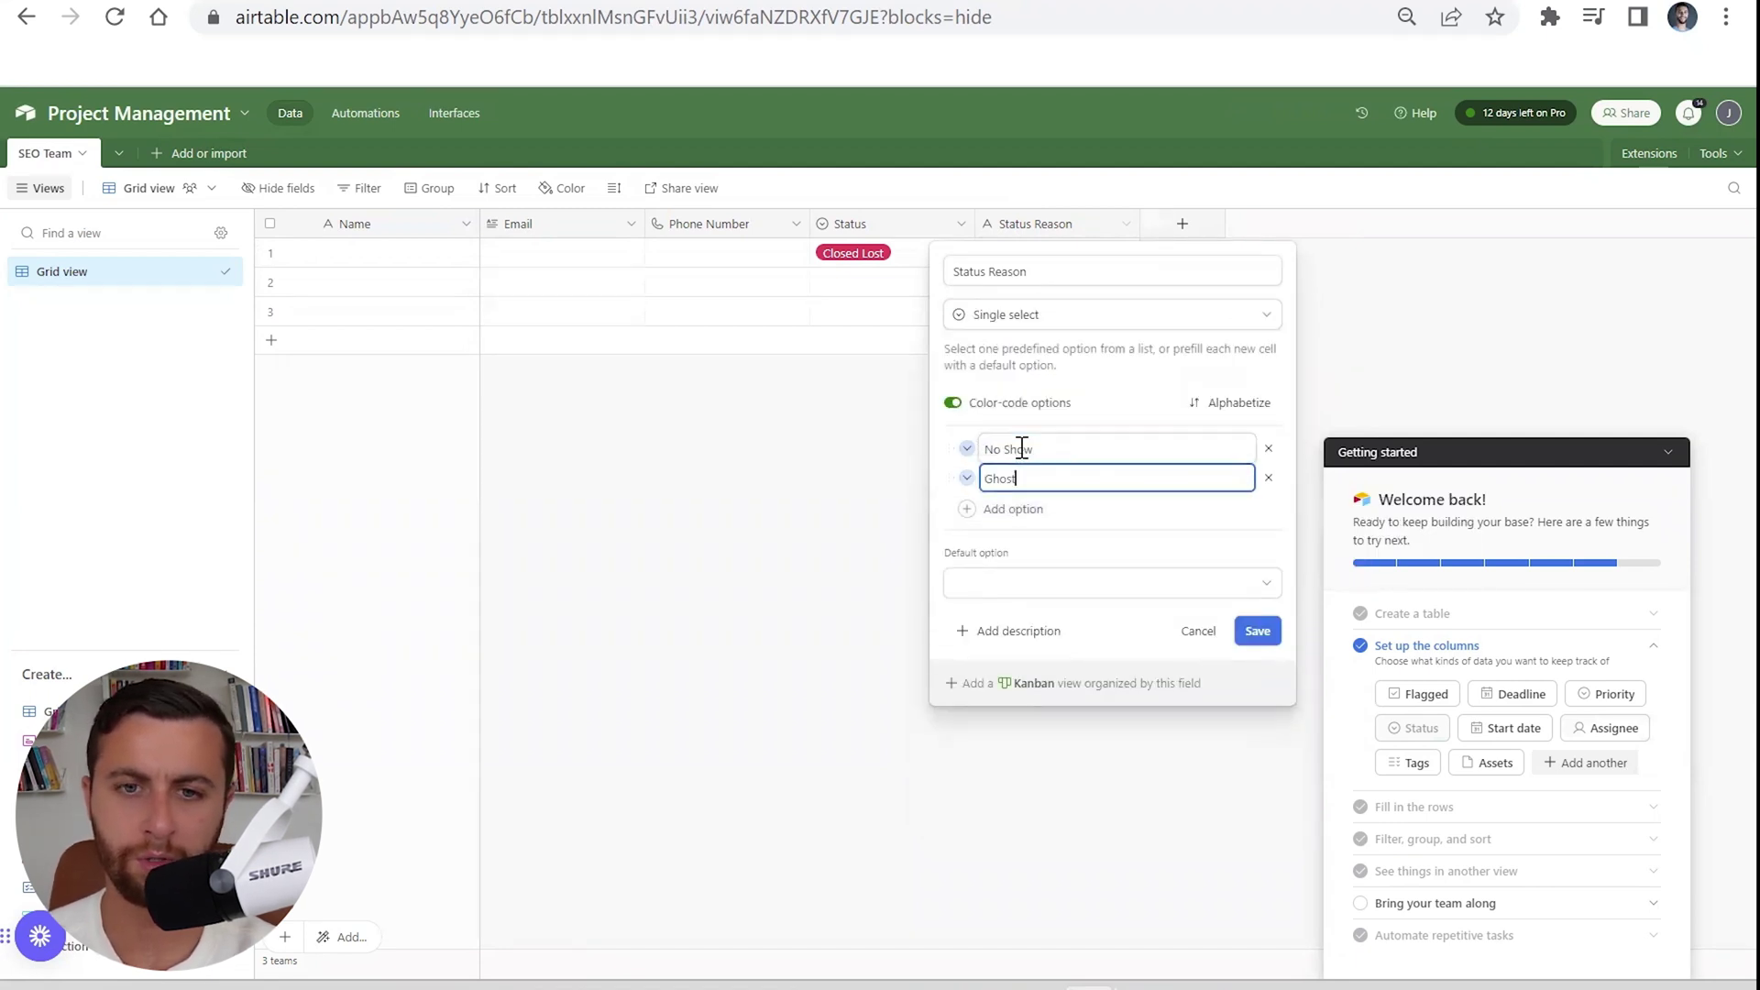
pyautogui.write('ed-Call 2')
pyautogui.press('Return')
pyautogui.write('No Budget')
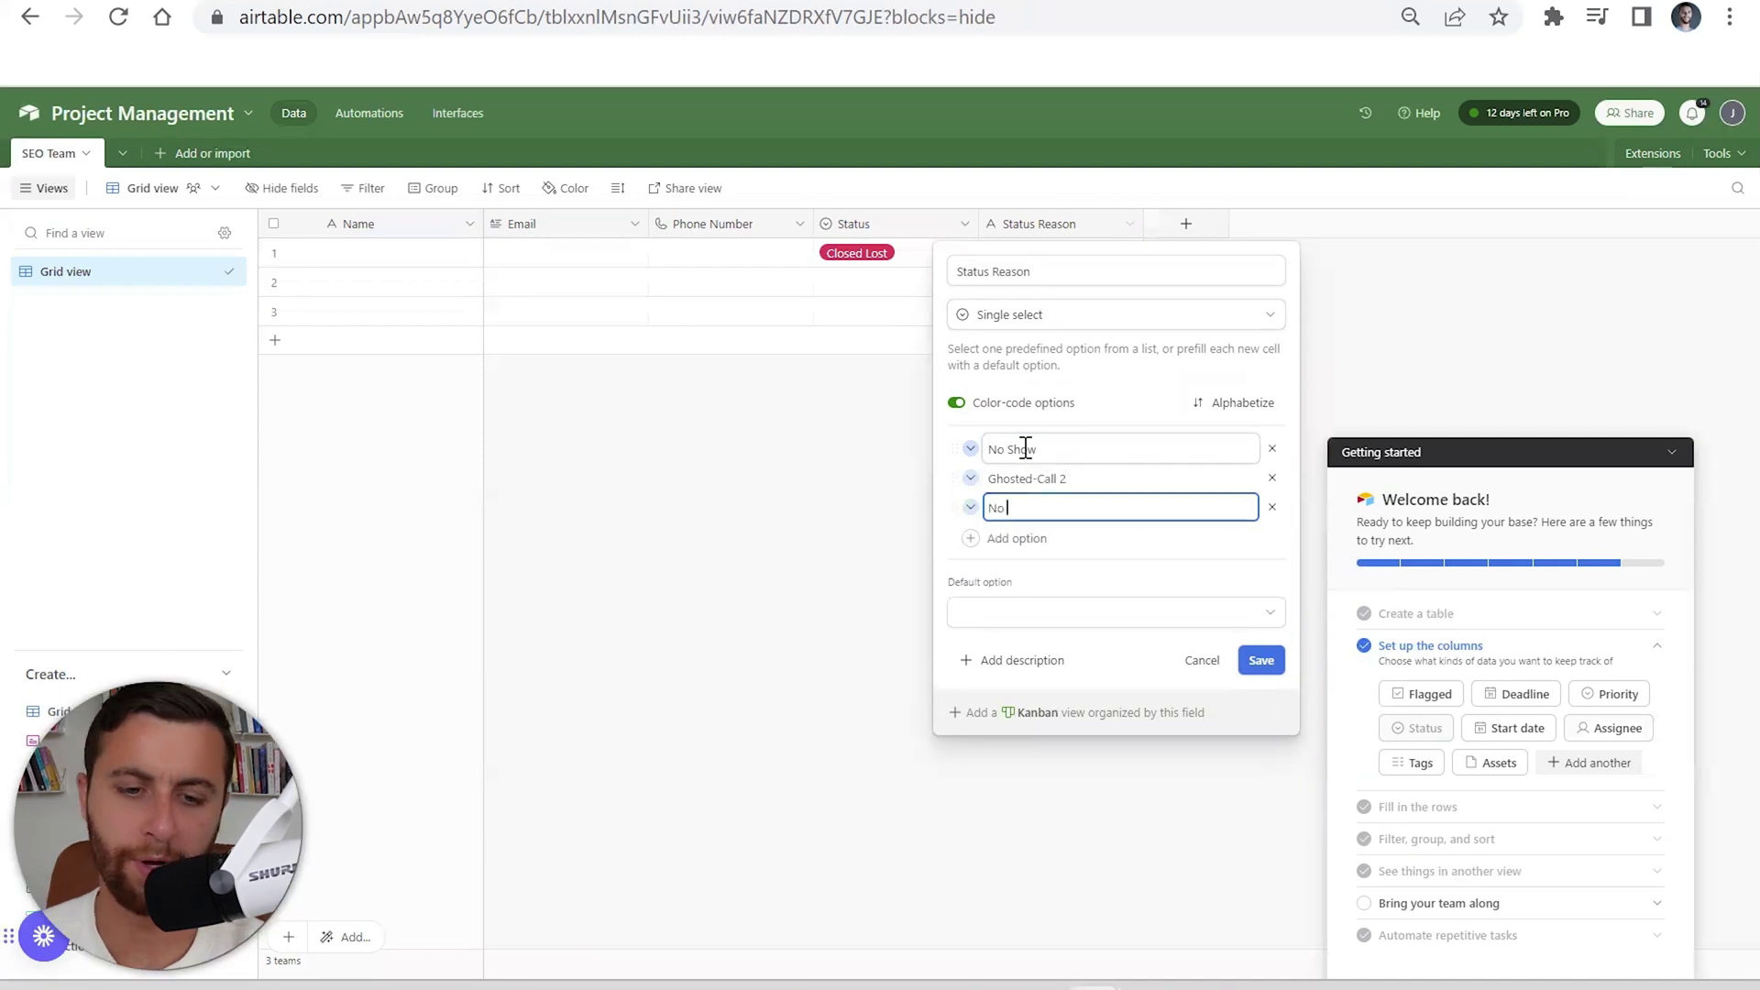
pyautogui.press('Return')
pyautogui.write('Wrong Niche')
pyautogui.press('Return')
pyautogui.write('Not a prospect')
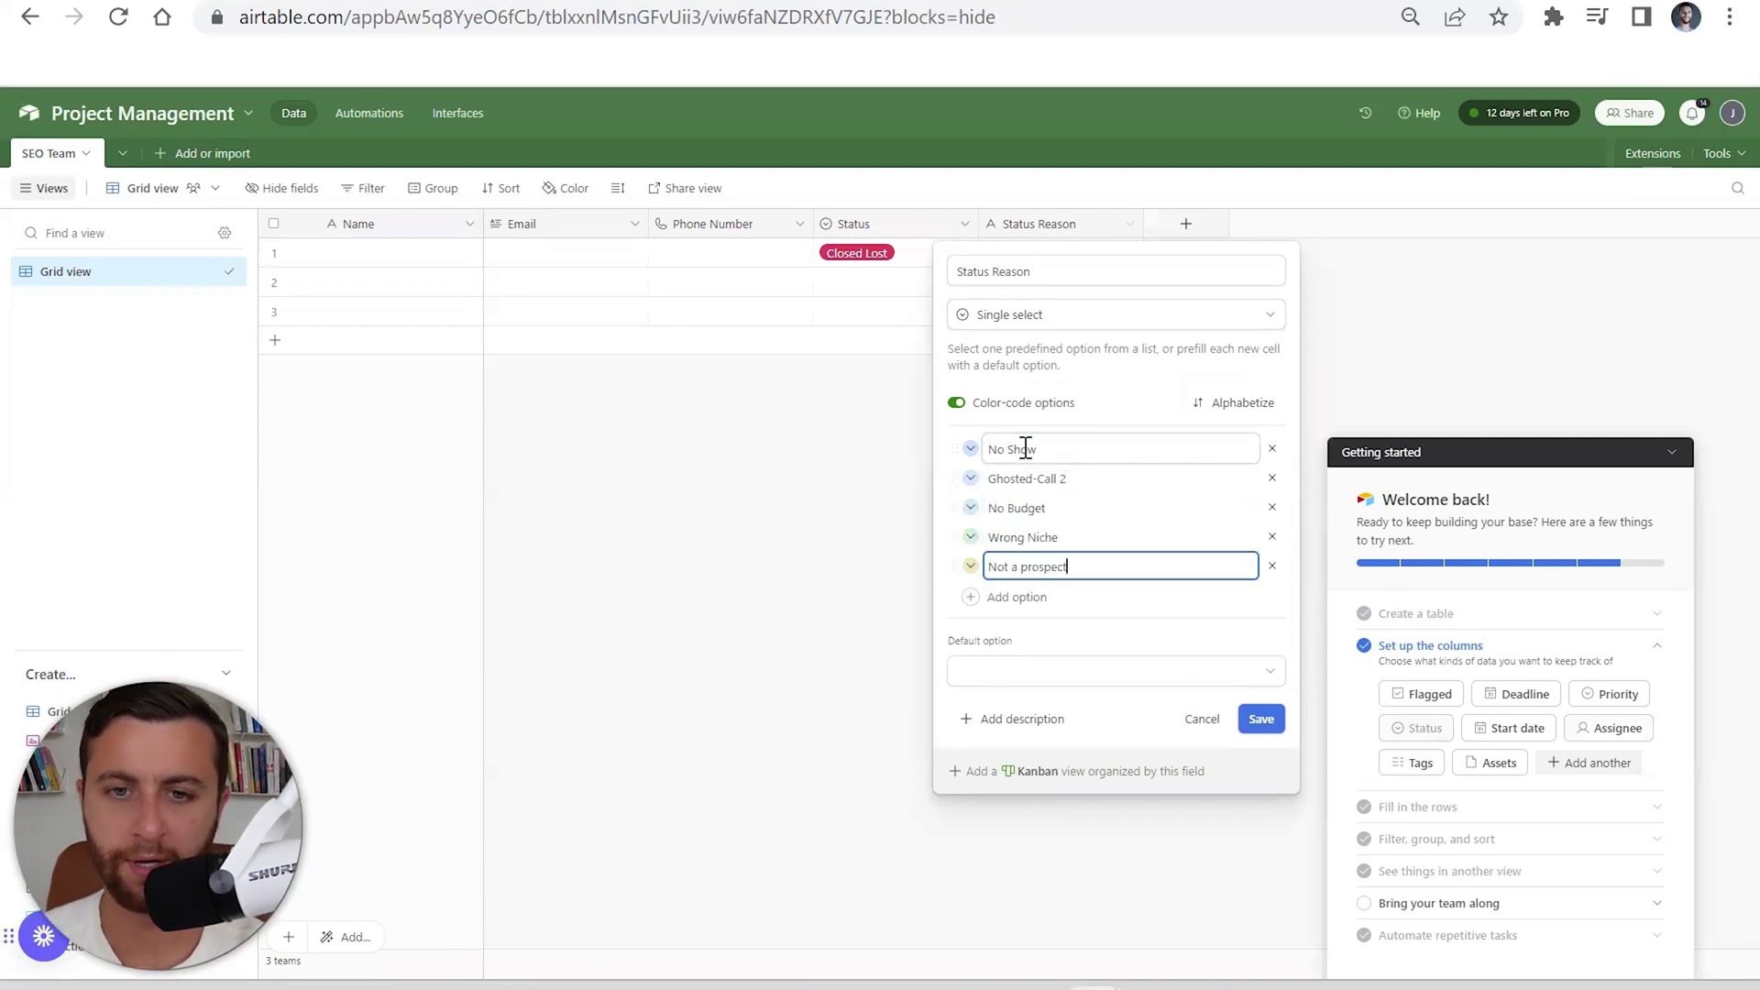
pyautogui.click(1261, 718)
# Set the first record's Status Reason to No Show.
pyautogui.click(1061, 252)
pyautogui.click(1061, 252)
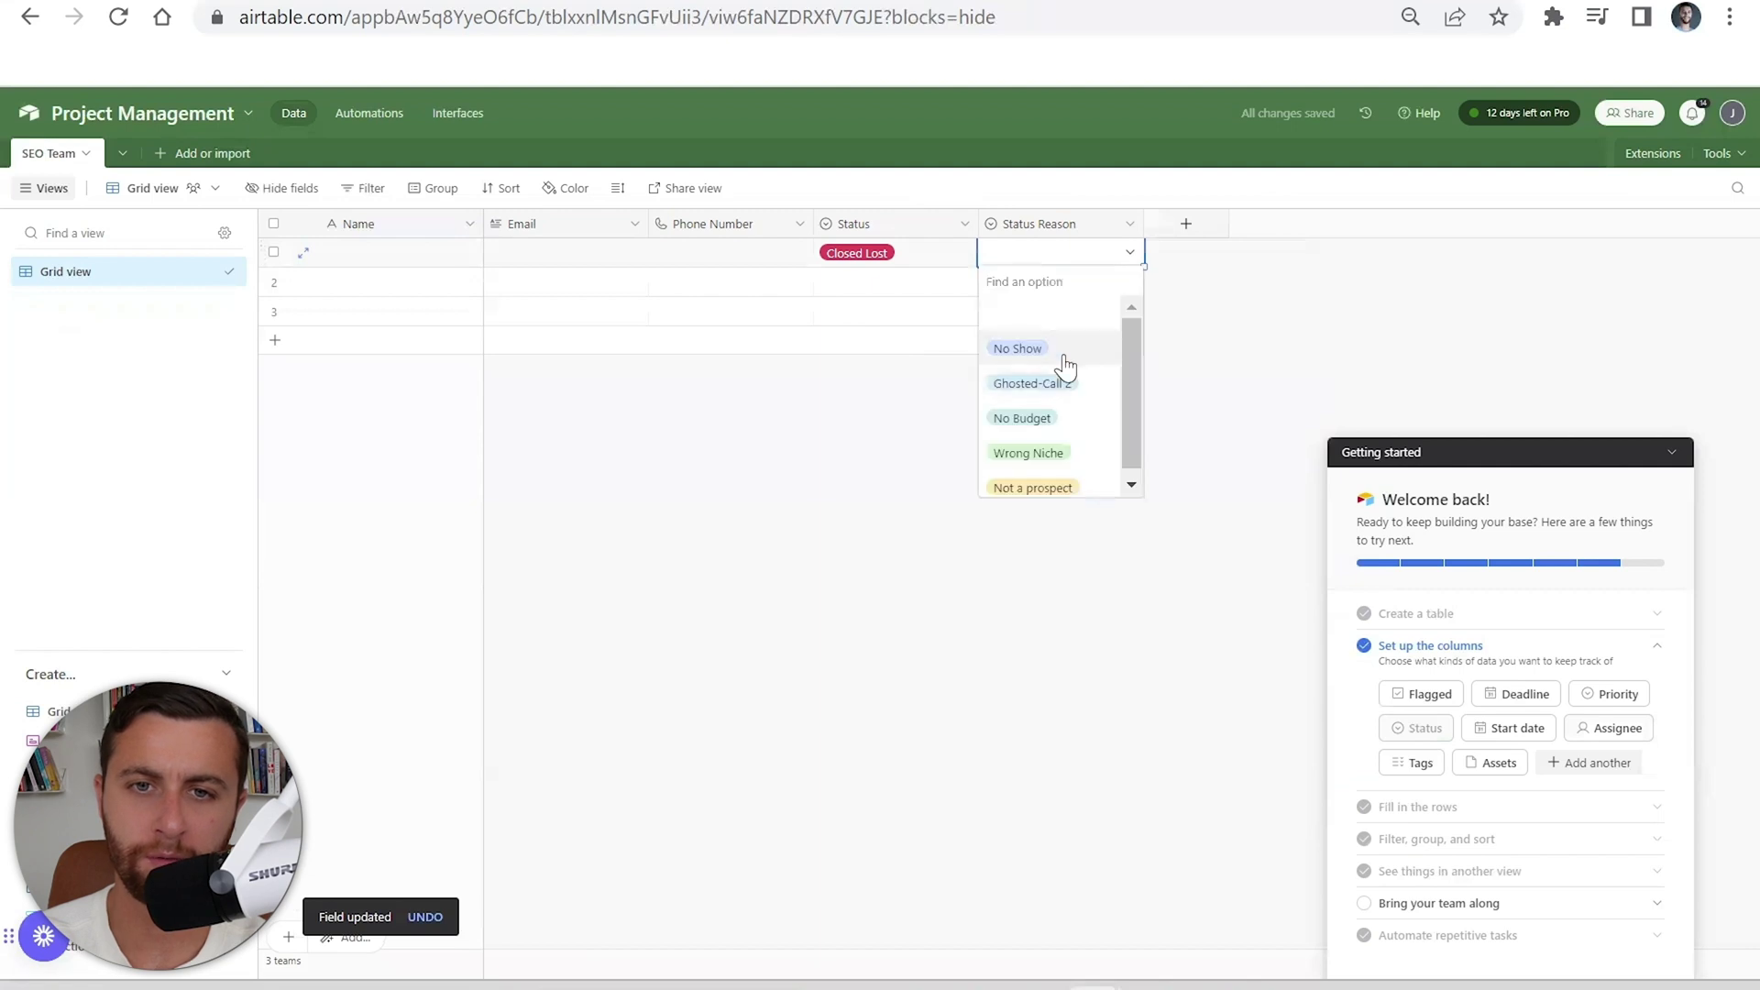
pyautogui.click(1062, 358)
# Enter a contact name, 'email' and 'number' in the first record's Name, Email and Phone fields.
pyautogui.click(438, 272)
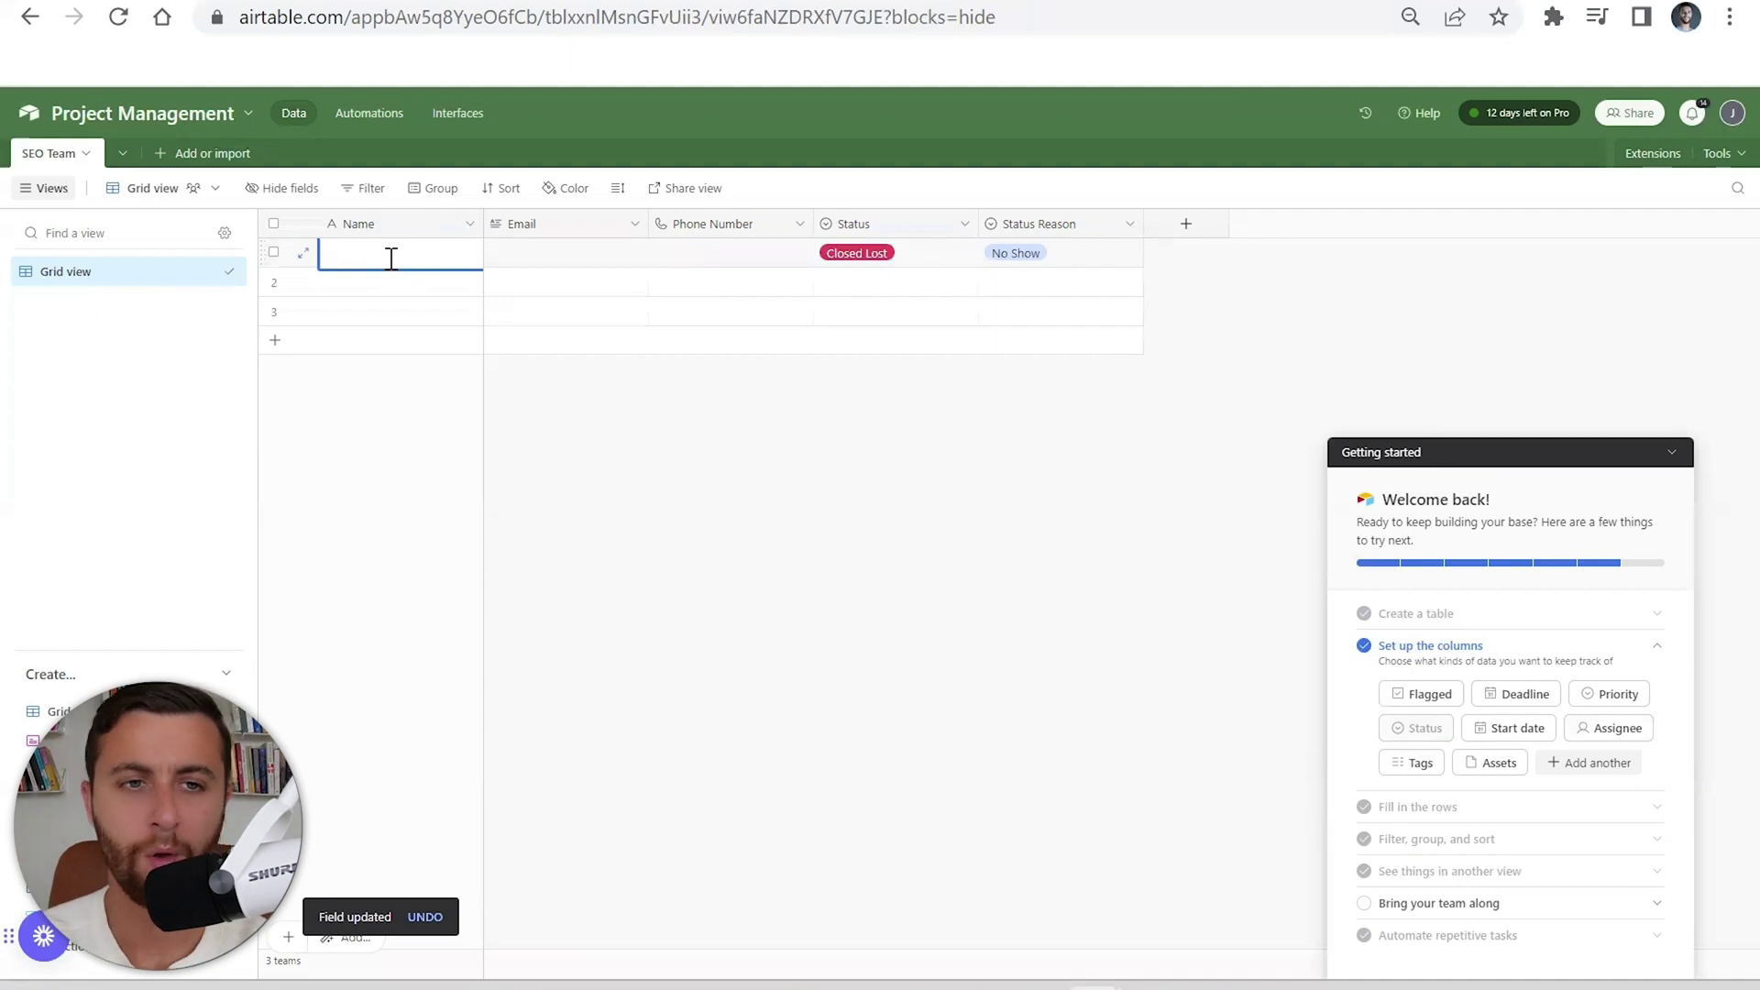
pyautogui.write('John Doe')
pyautogui.press('Tab')
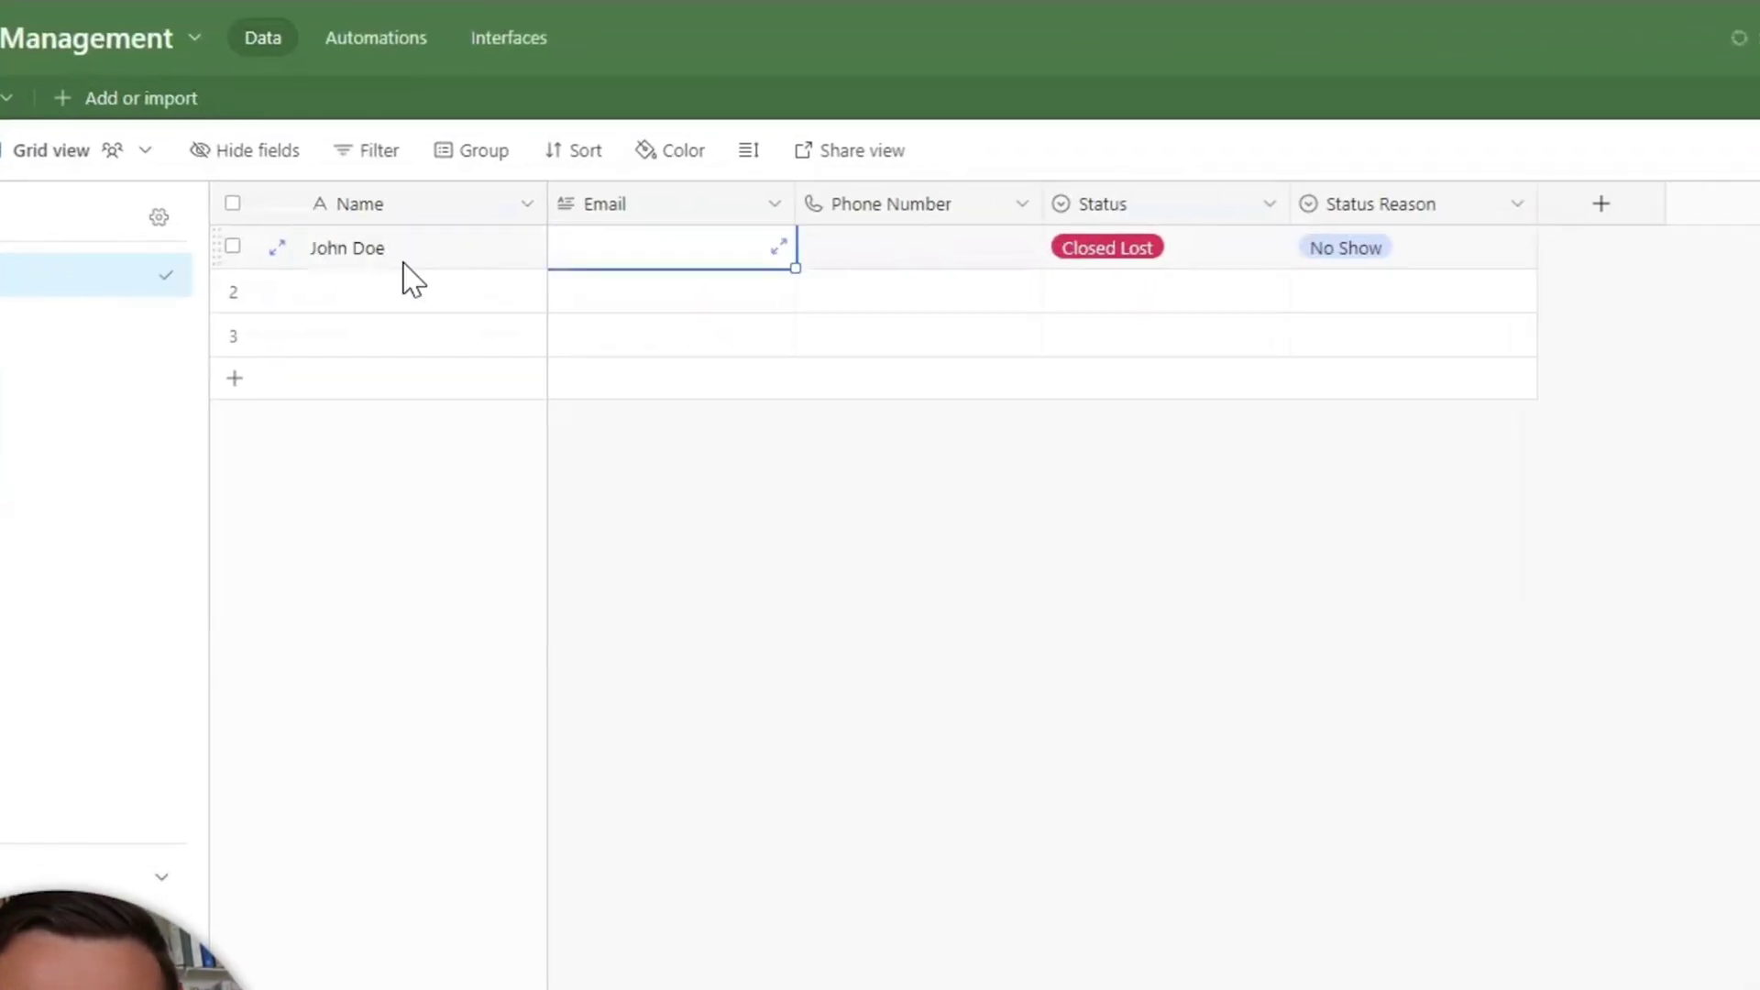
pyautogui.write('email')
pyautogui.press('Tab')
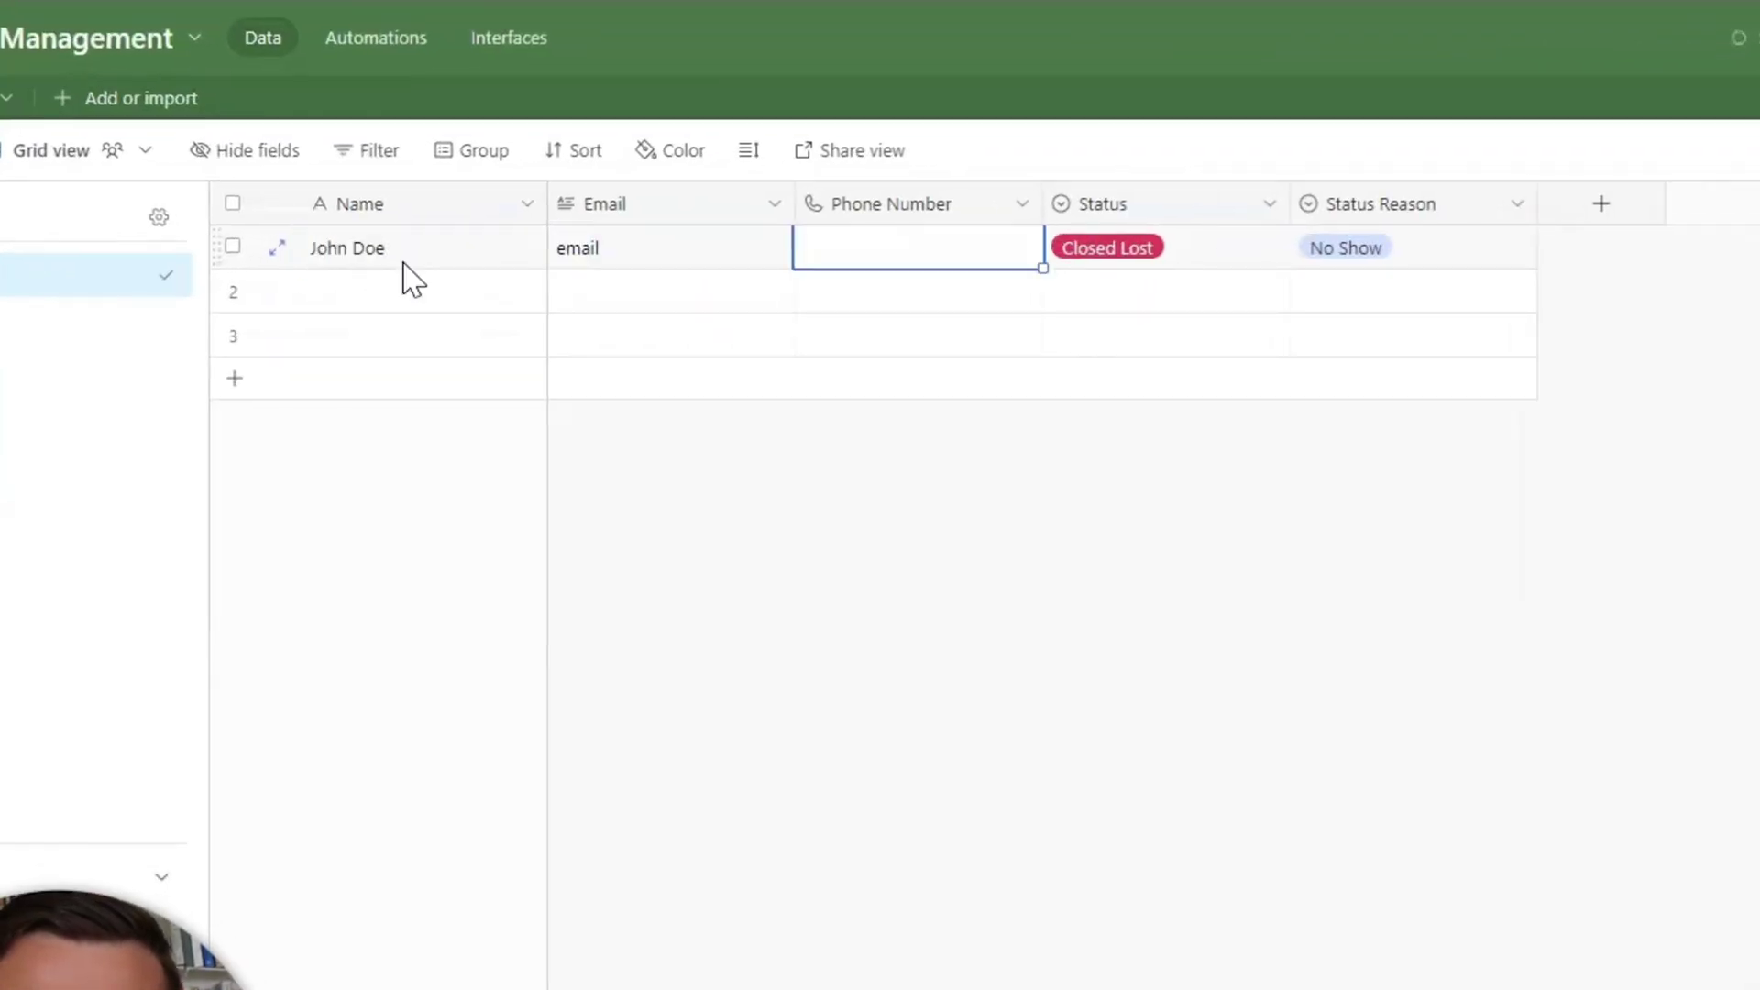
pyautogui.write('number')
pyautogui.press('Return')
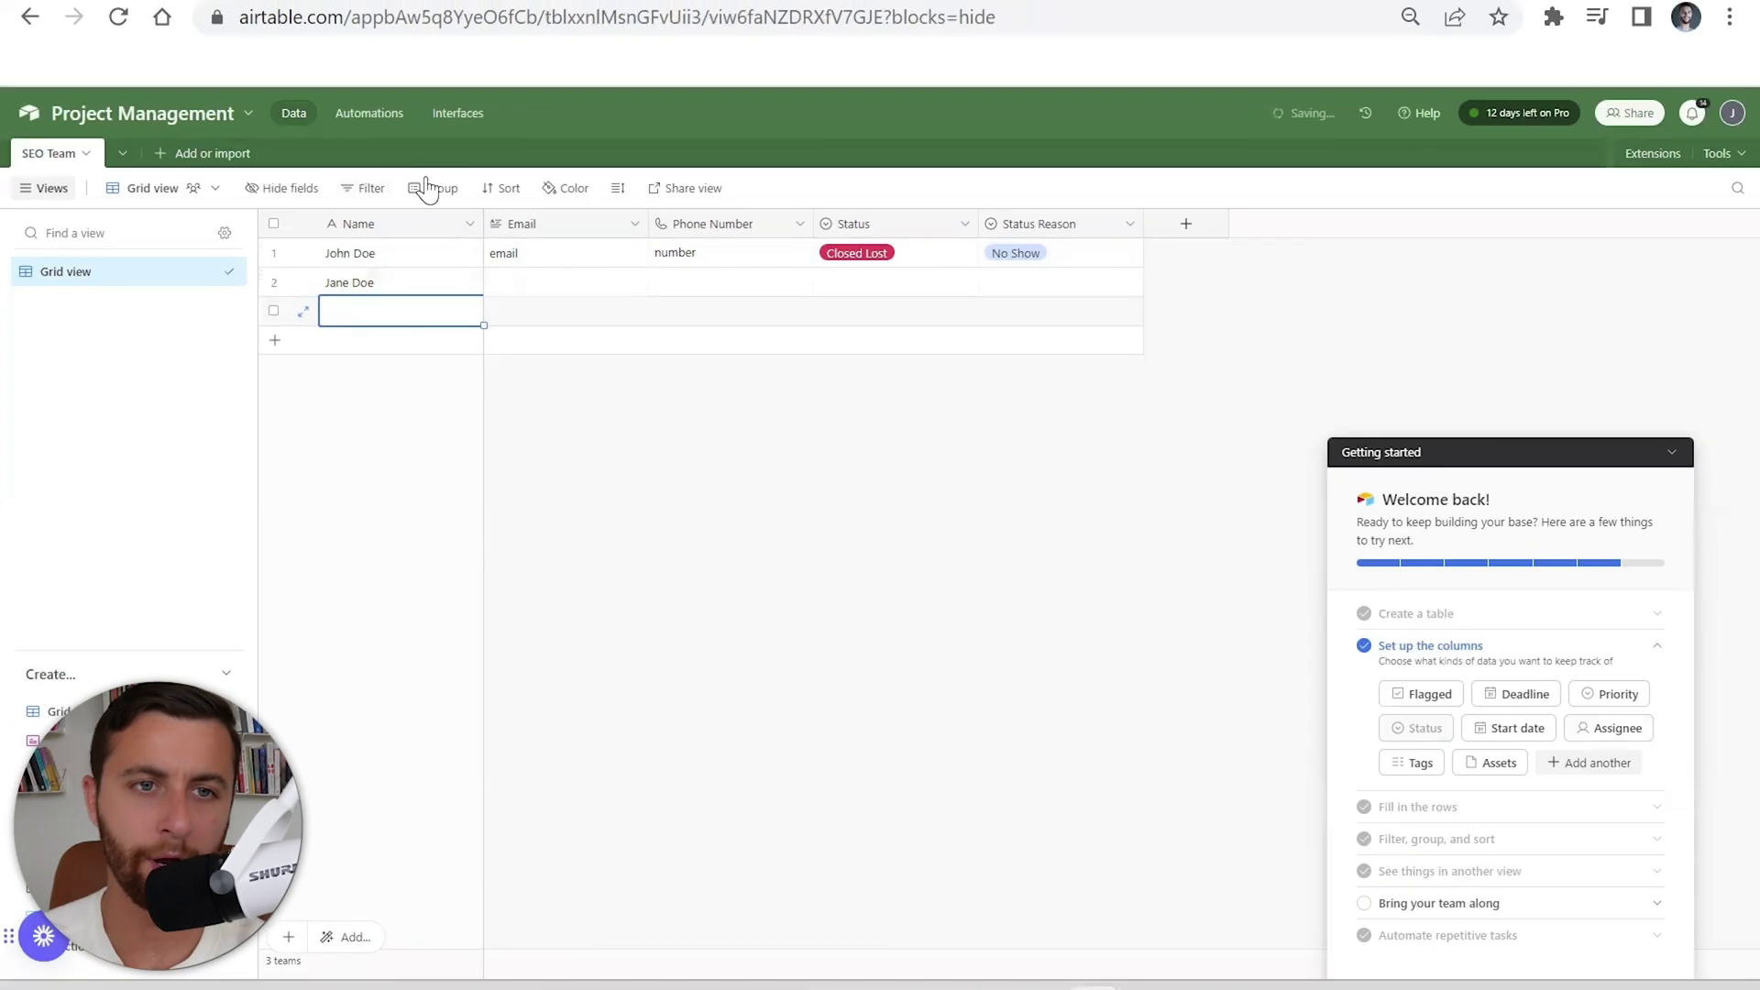
# Group records by Status and add a new record set to Call Booked.
pyautogui.click(427, 188)
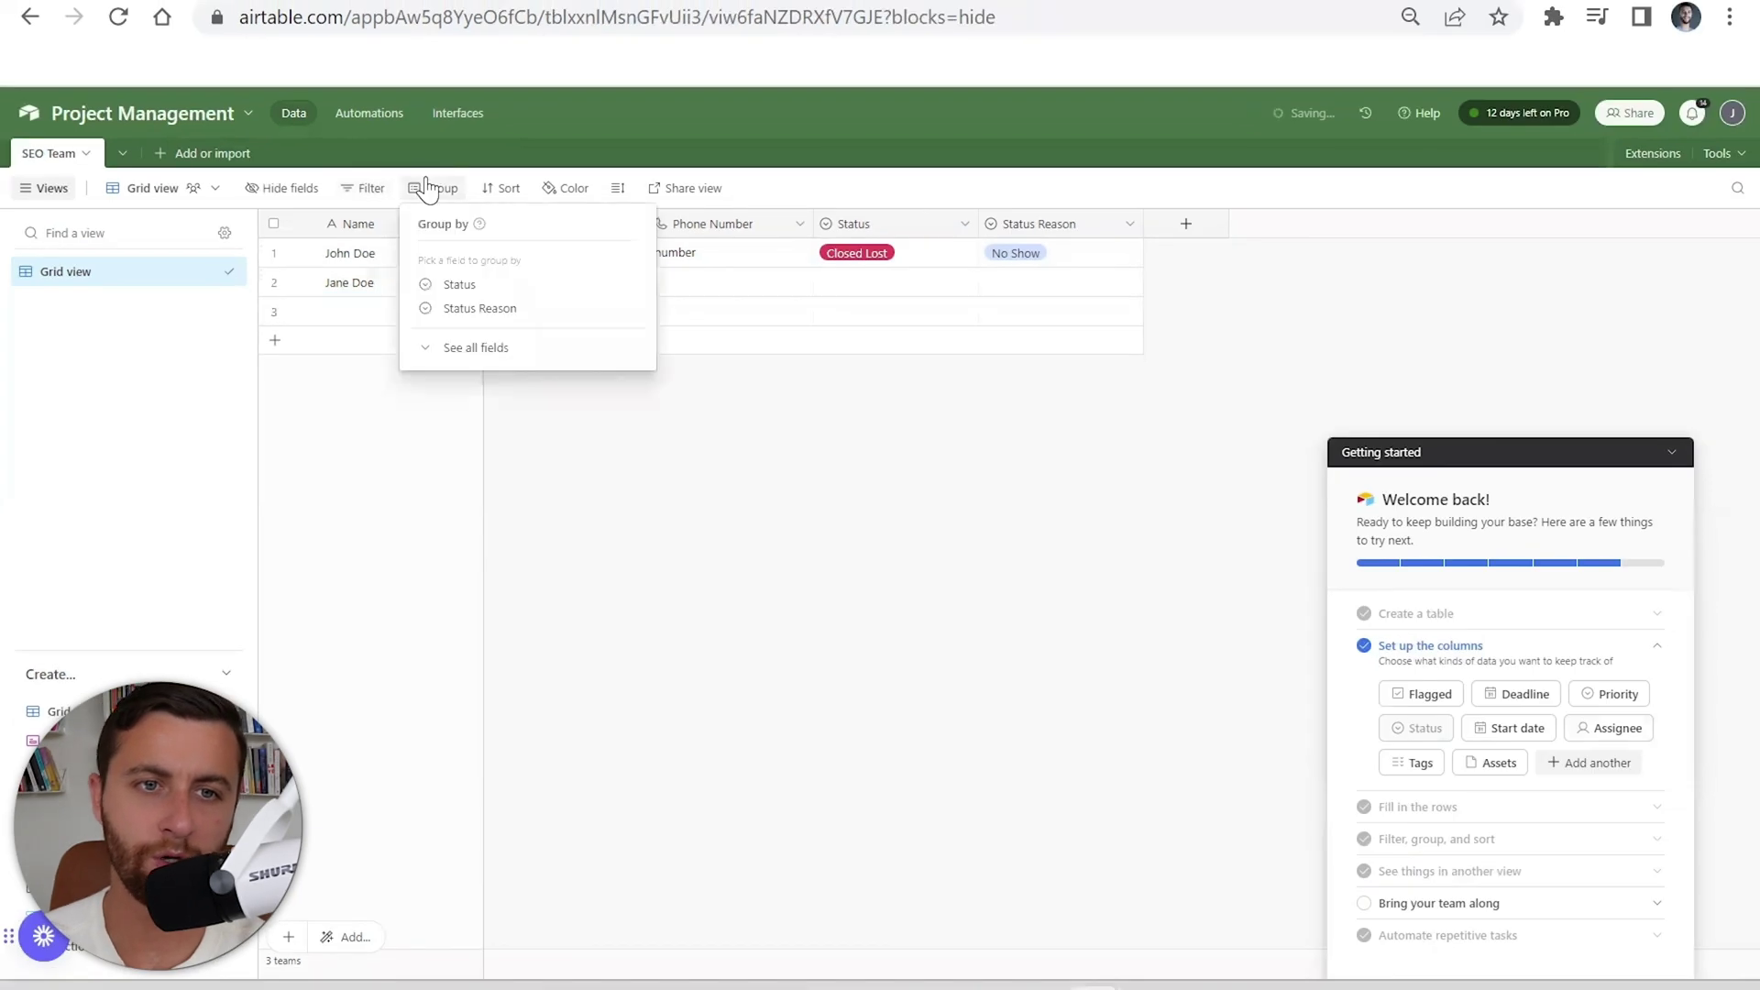
pyautogui.click(461, 285)
pyautogui.click(742, 733)
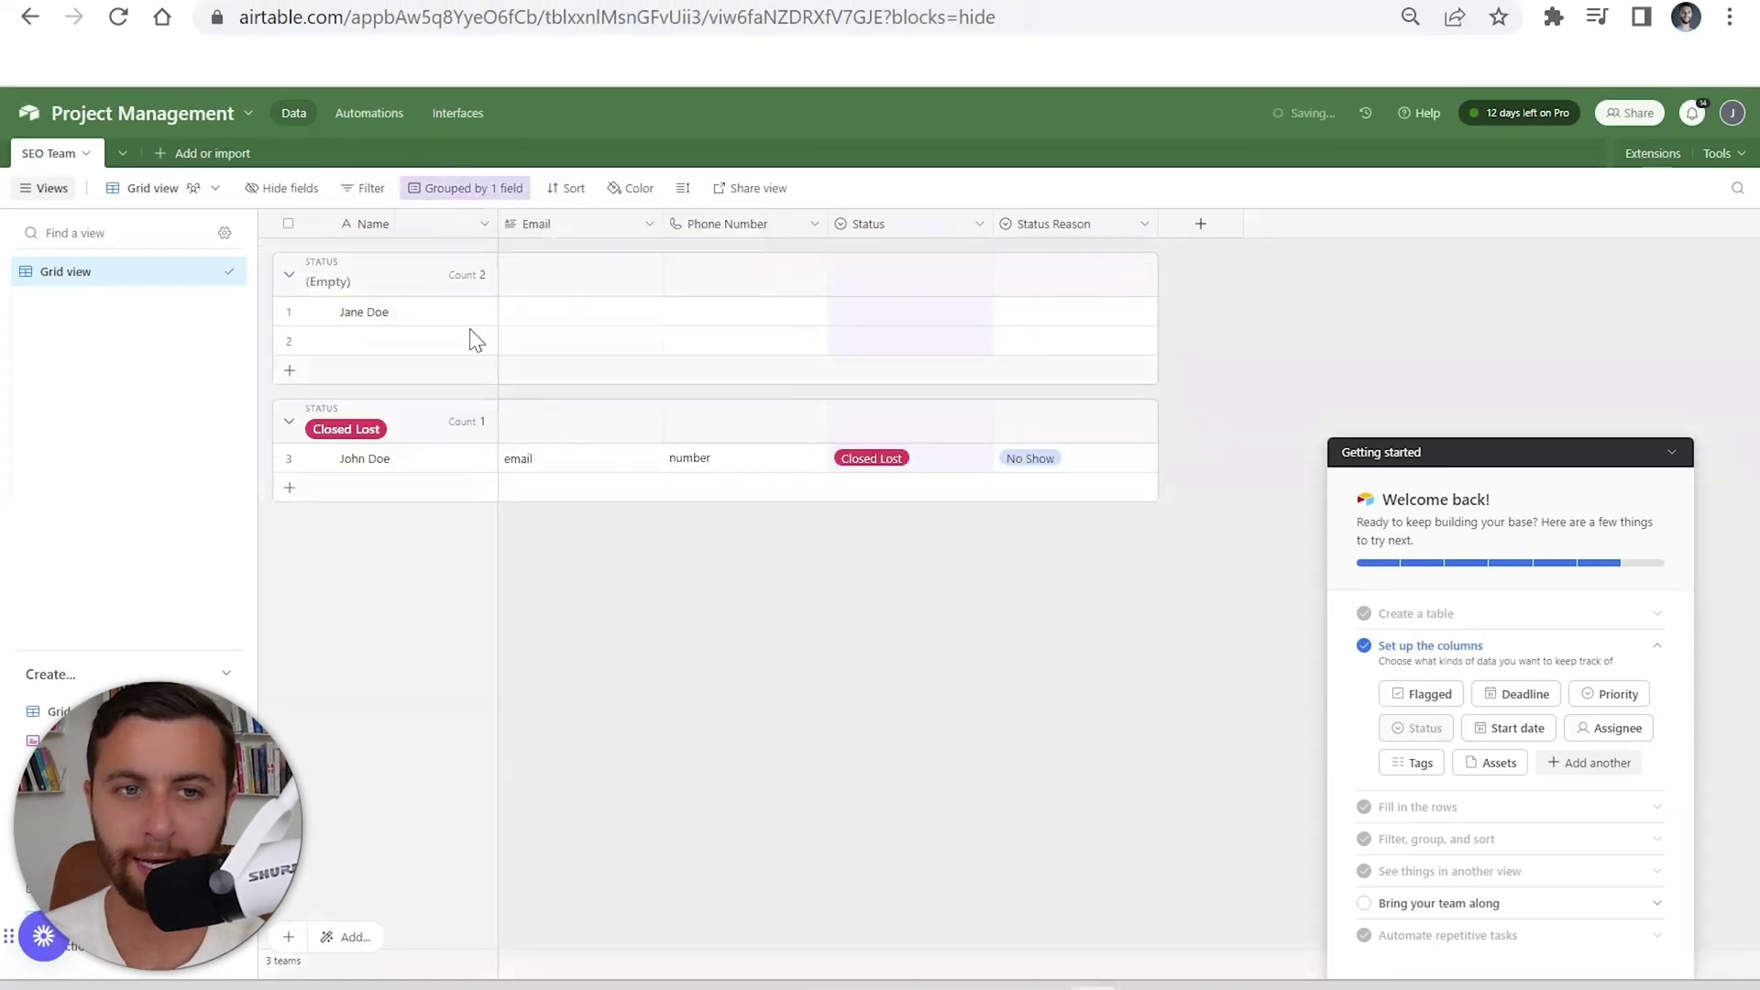
pyautogui.click(440, 371)
pyautogui.click(886, 343)
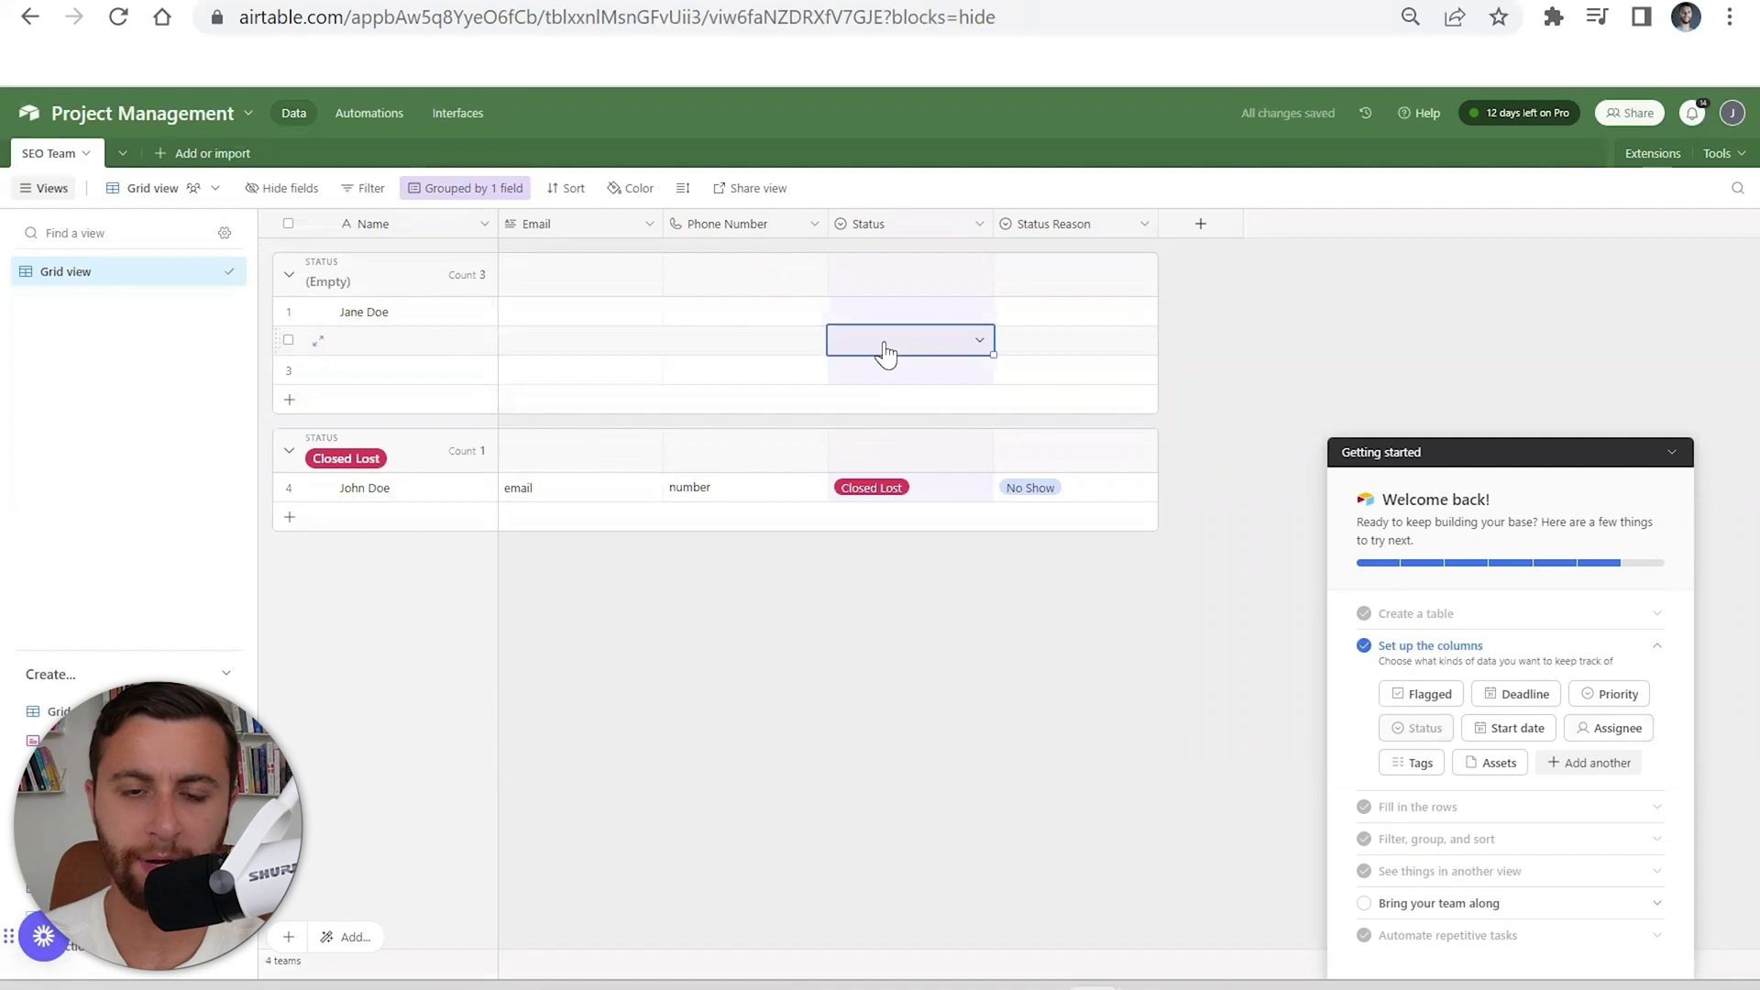
pyautogui.click(886, 343)
pyautogui.click(880, 431)
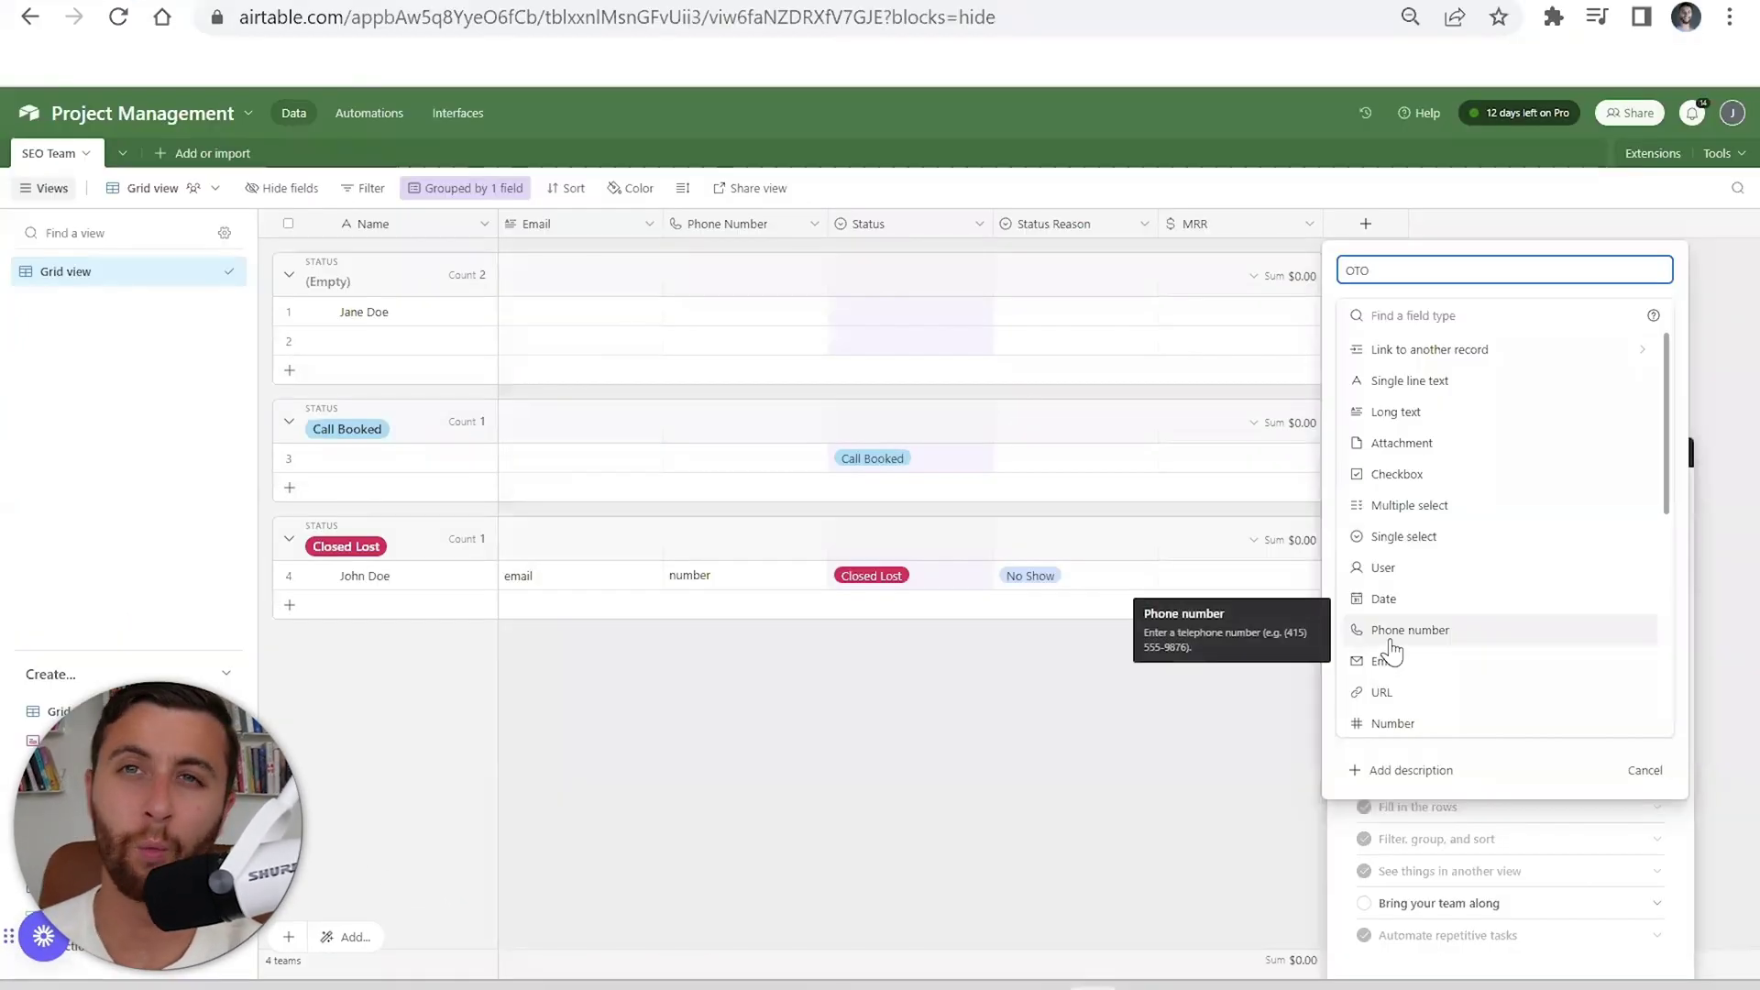
# Create the OTO currency field and give the first Call Booked deal 4,000 MRR and 3,000 OTO.
pyautogui.press('Return')
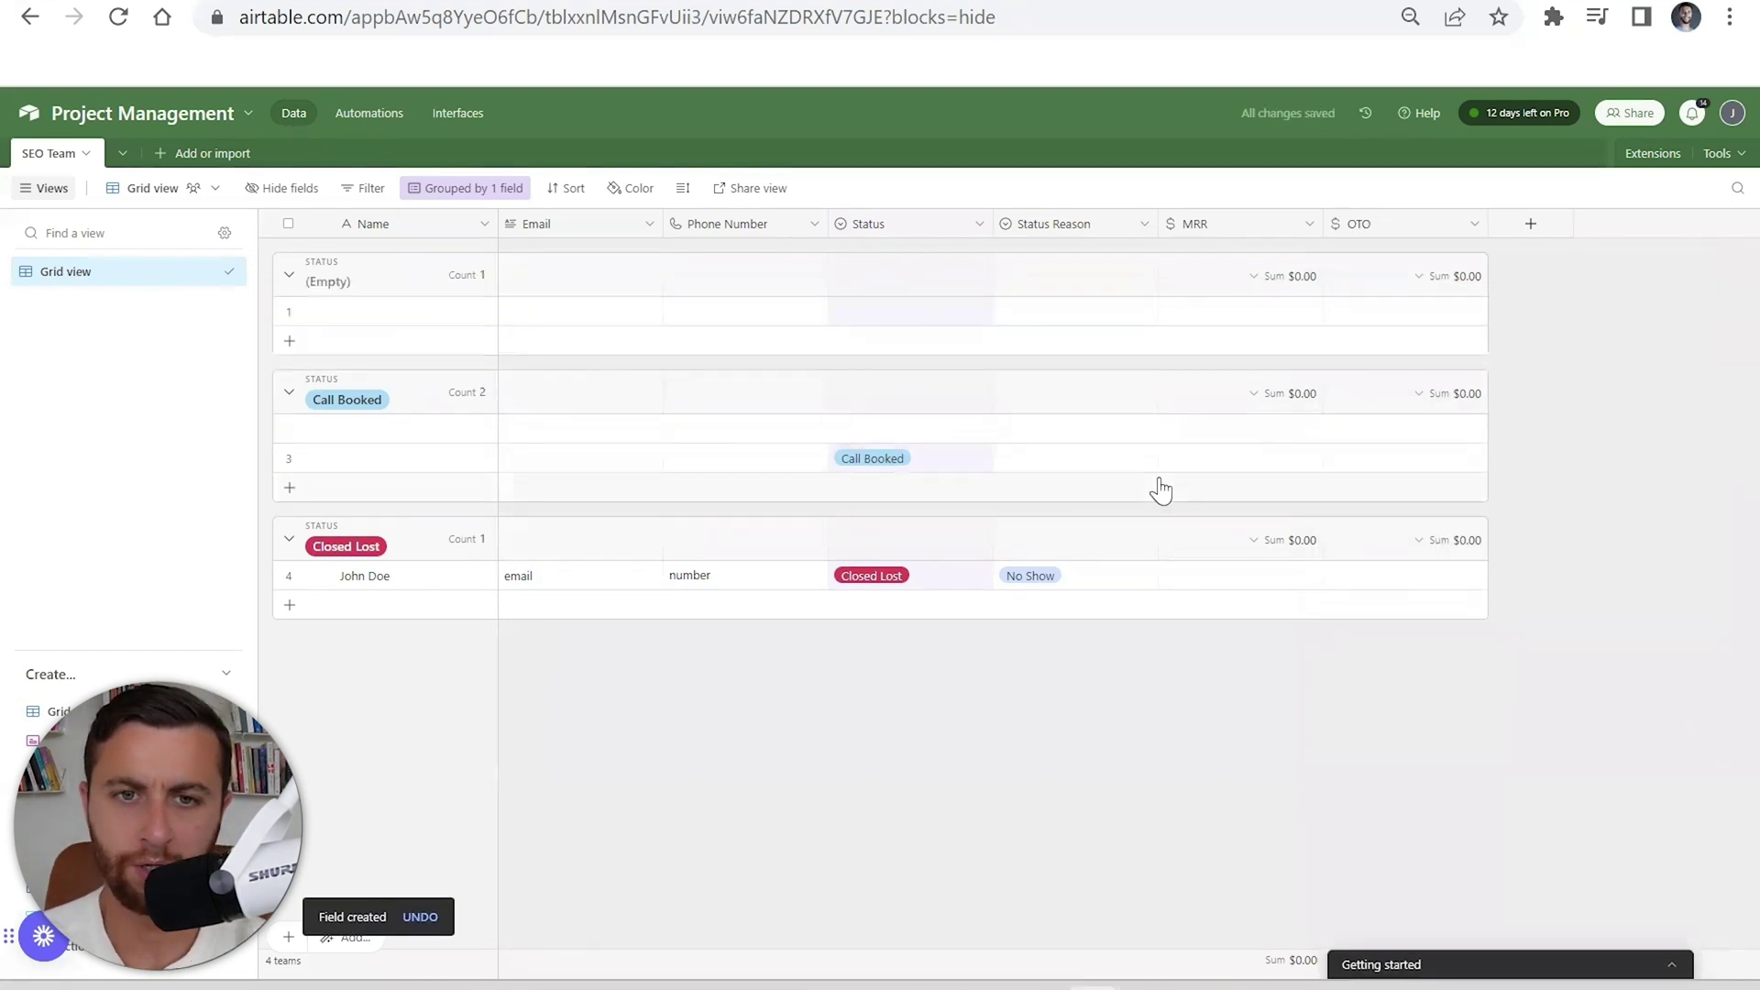
pyautogui.click(1245, 428)
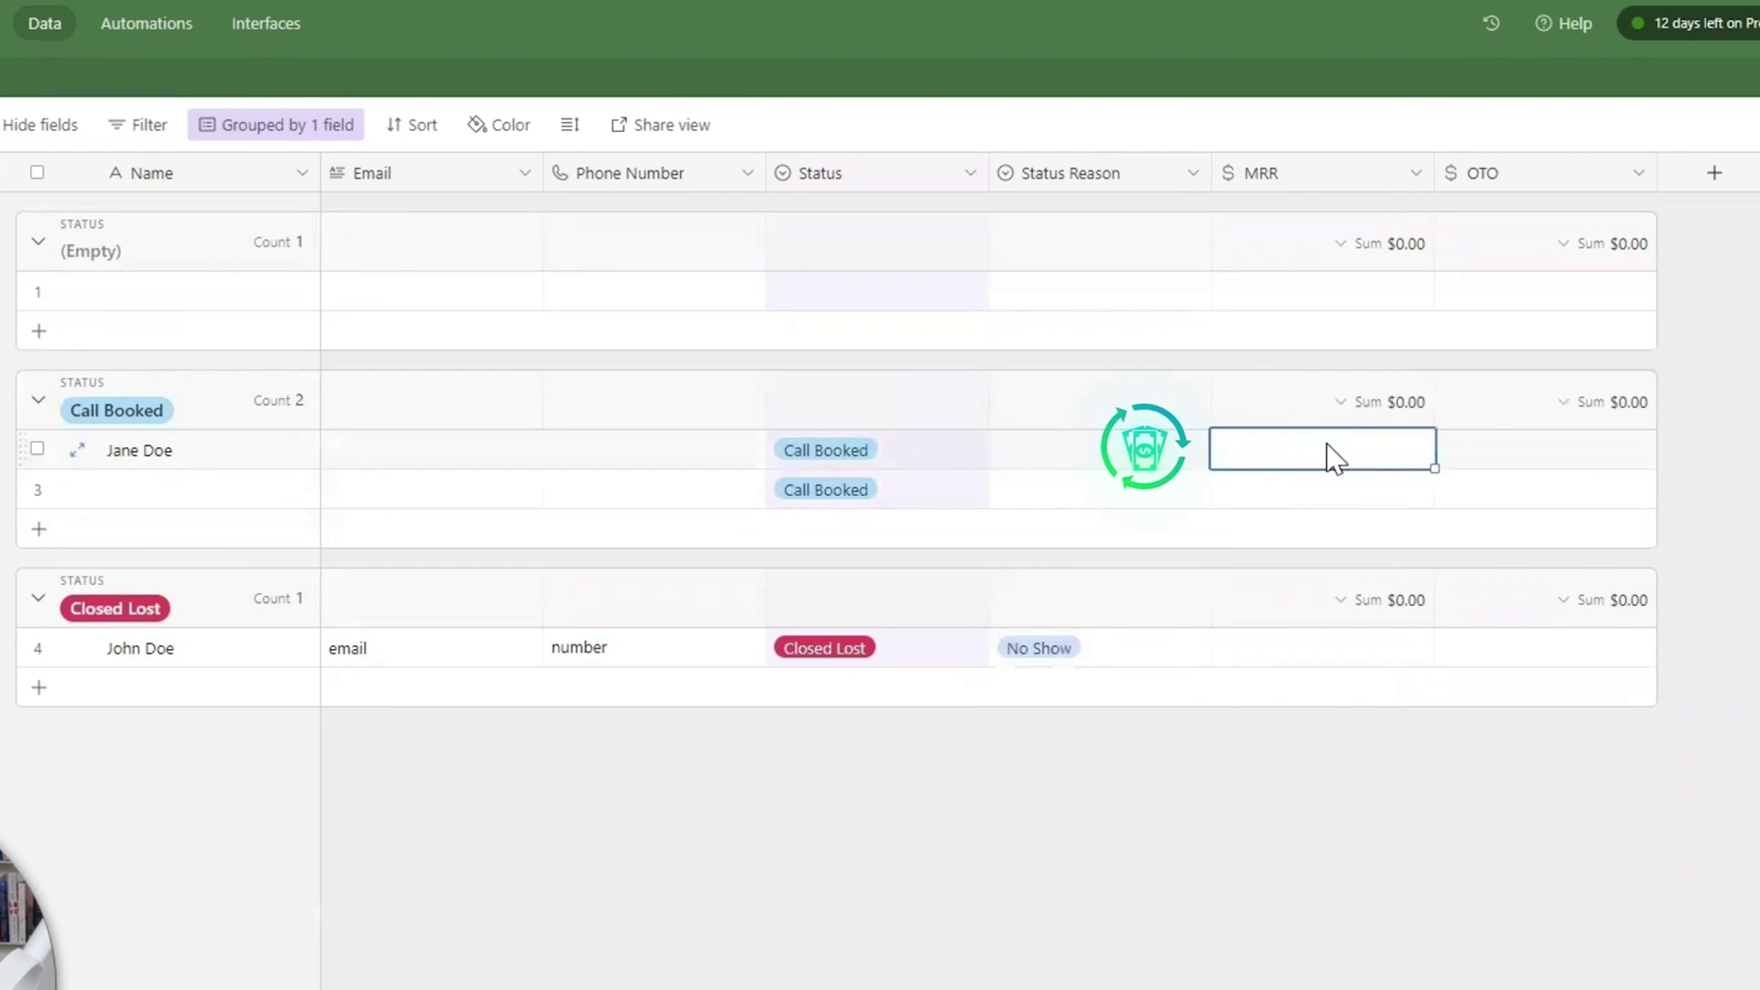
pyautogui.write('4,000')
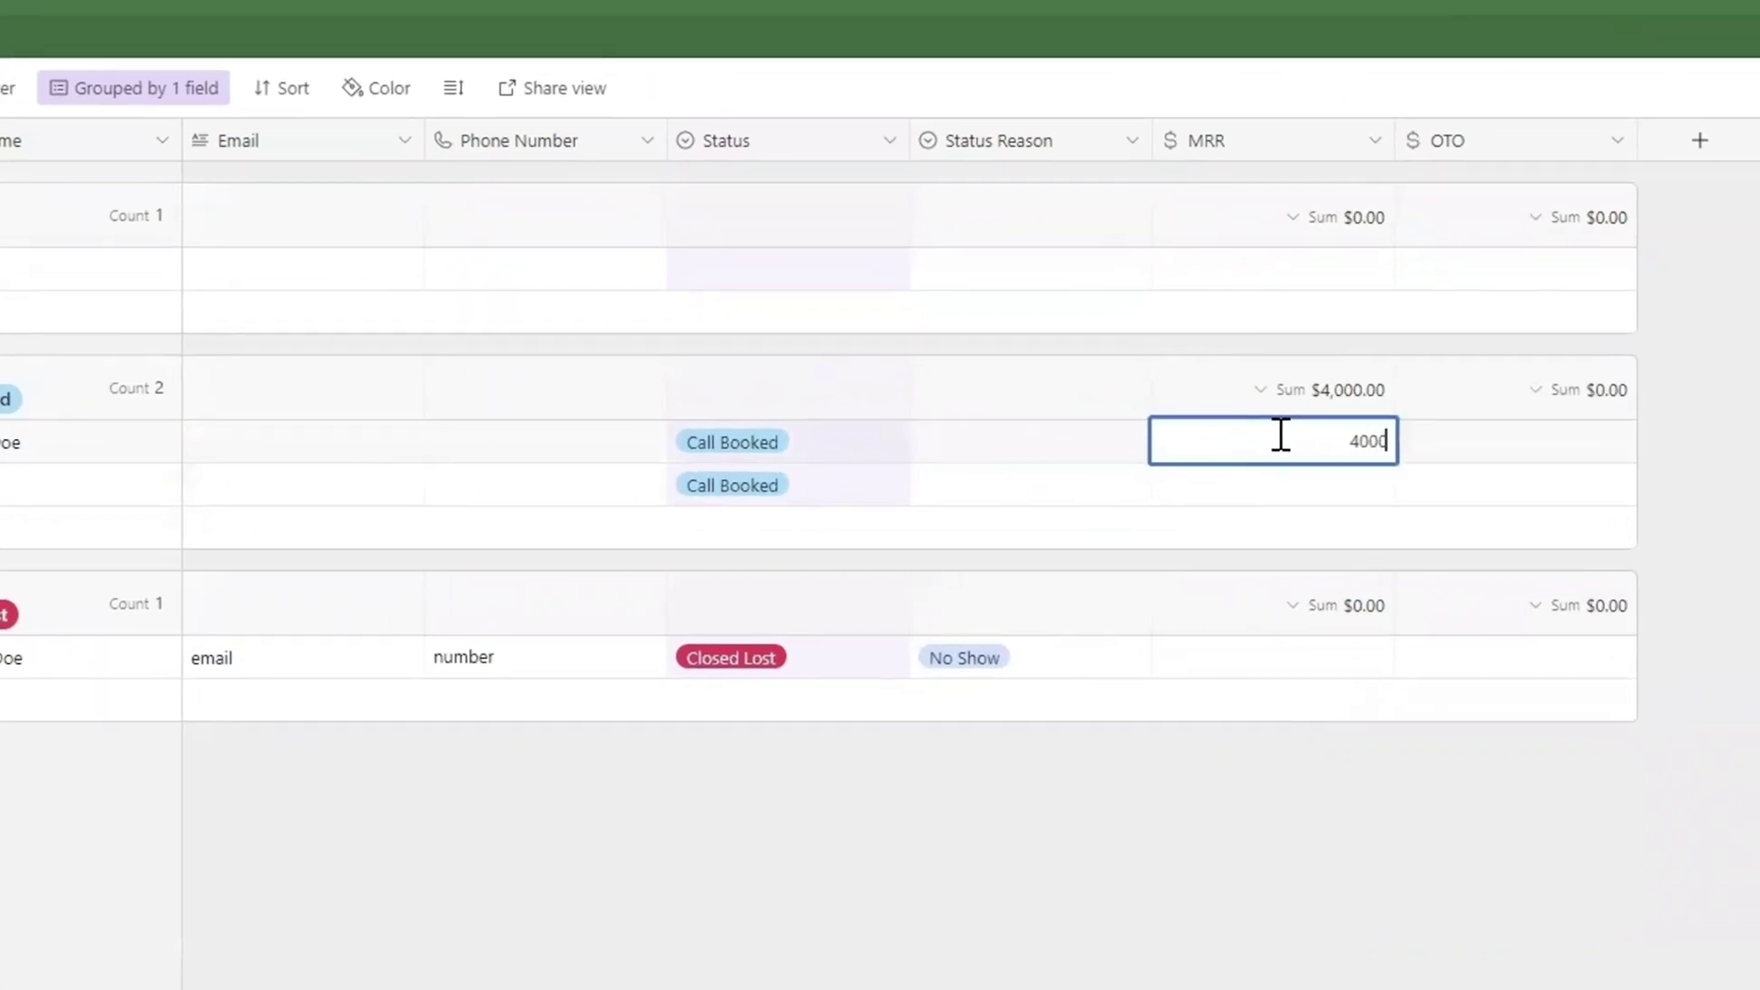
pyautogui.press('Tab')
pyautogui.write('3000')
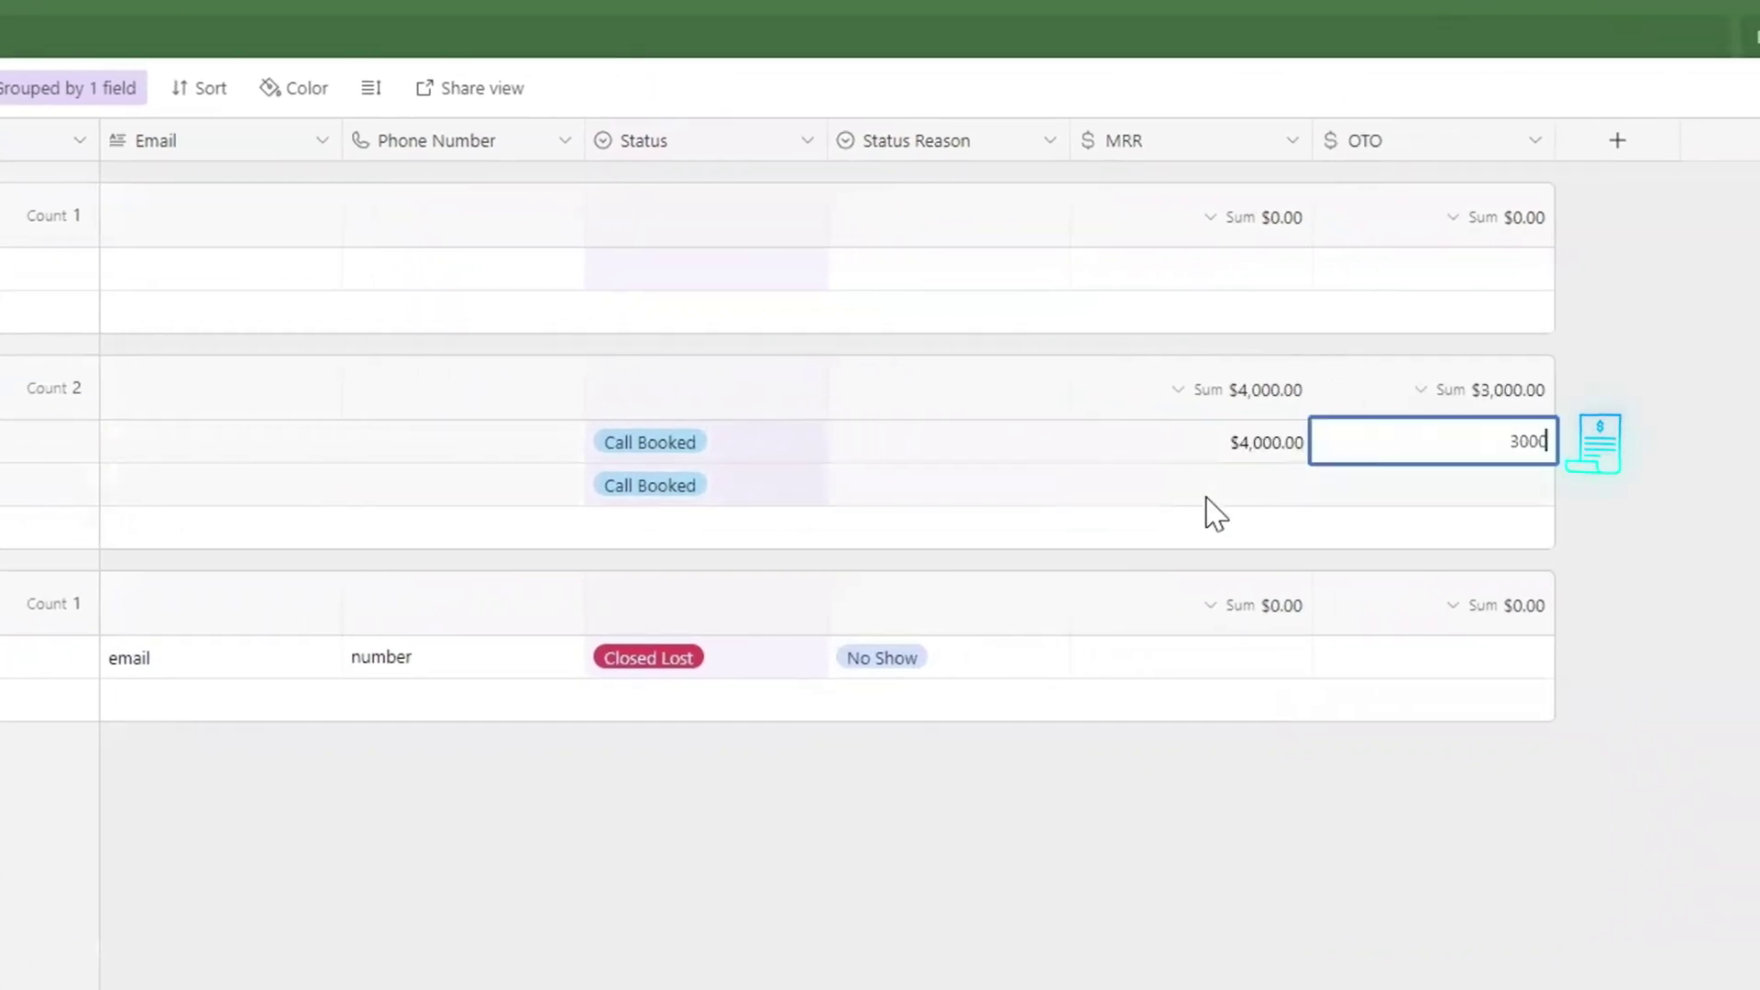
pyautogui.click(1207, 495)
# Give the second Call Booked deal 50,000 MRR and 2,000 OTO.
pyautogui.write('50000')
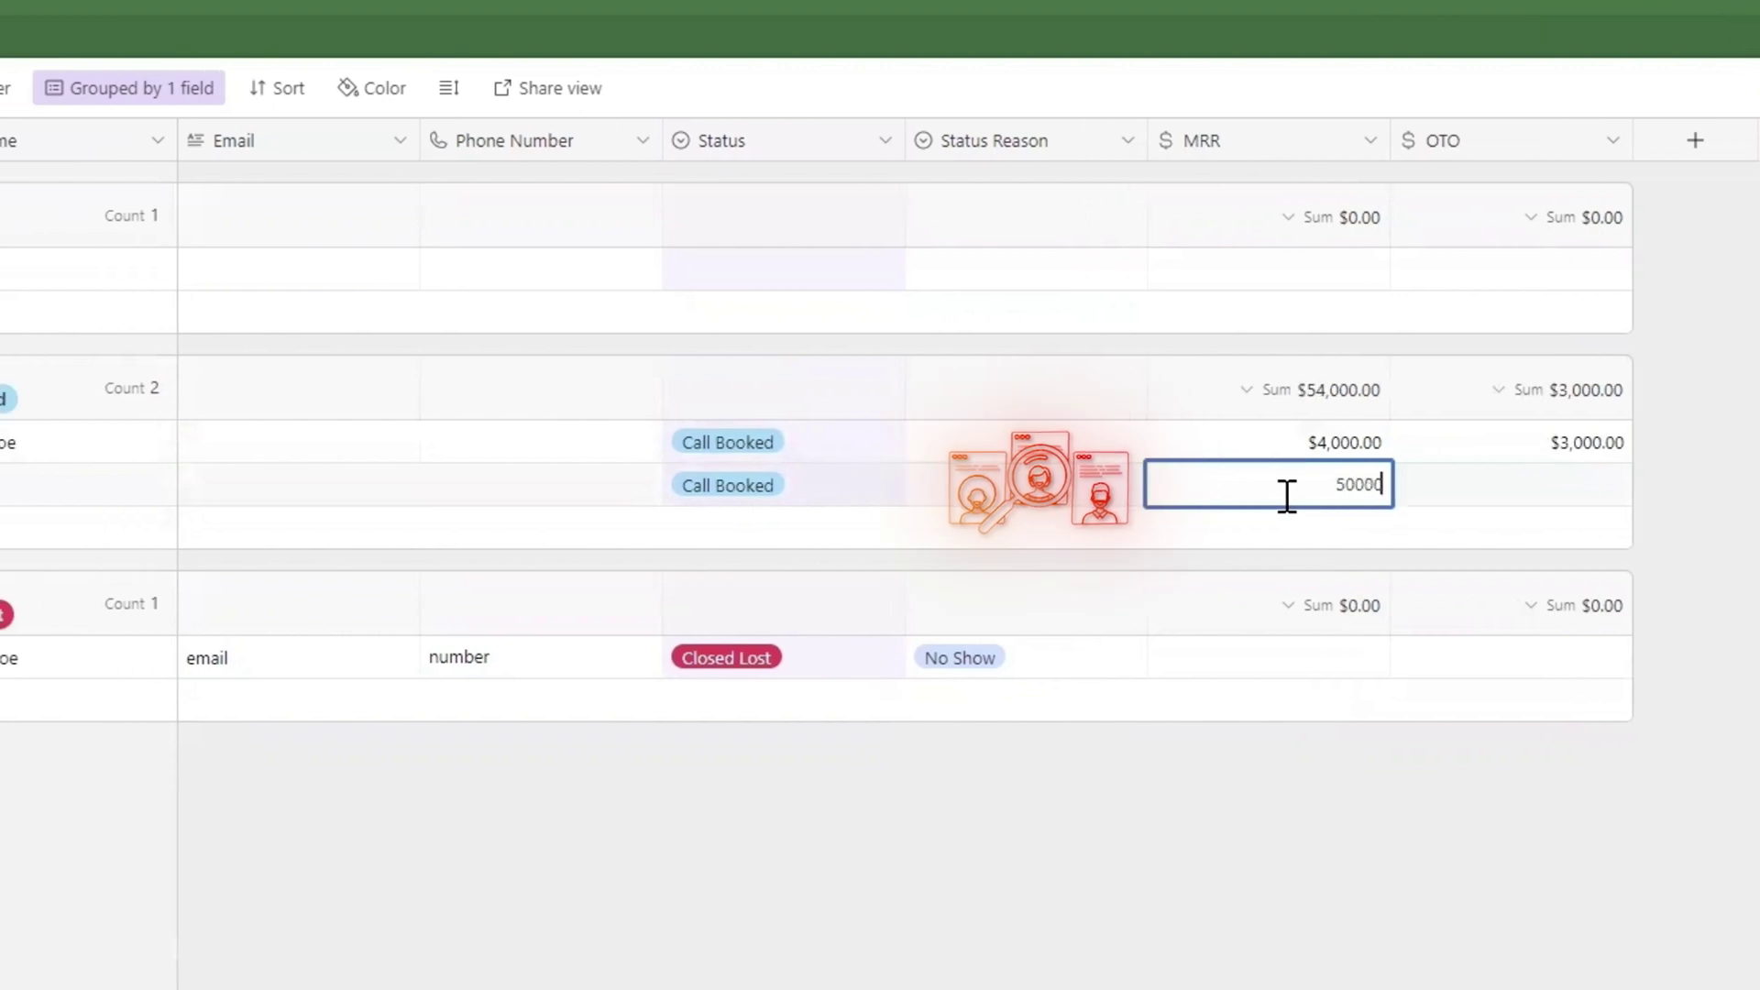
pyautogui.press('Tab')
pyautogui.click(1287, 499)
pyautogui.click(1520, 486)
pyautogui.write('2,')
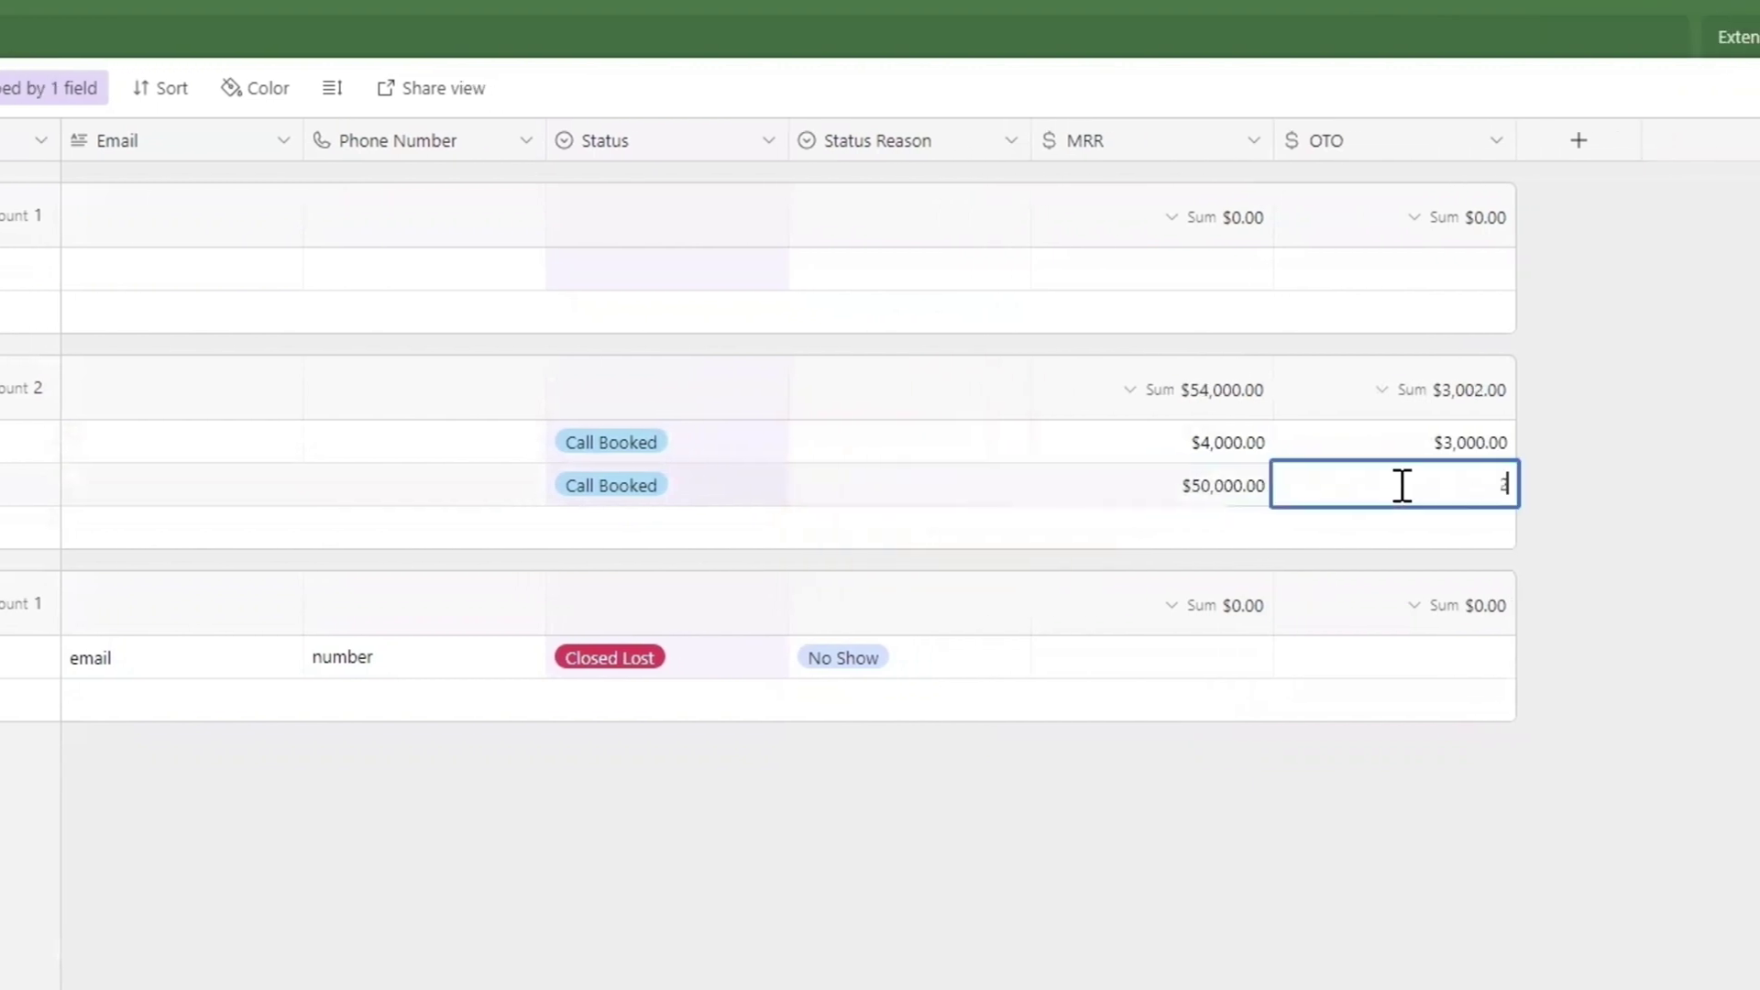
pyautogui.write('000')
pyautogui.press('Return')
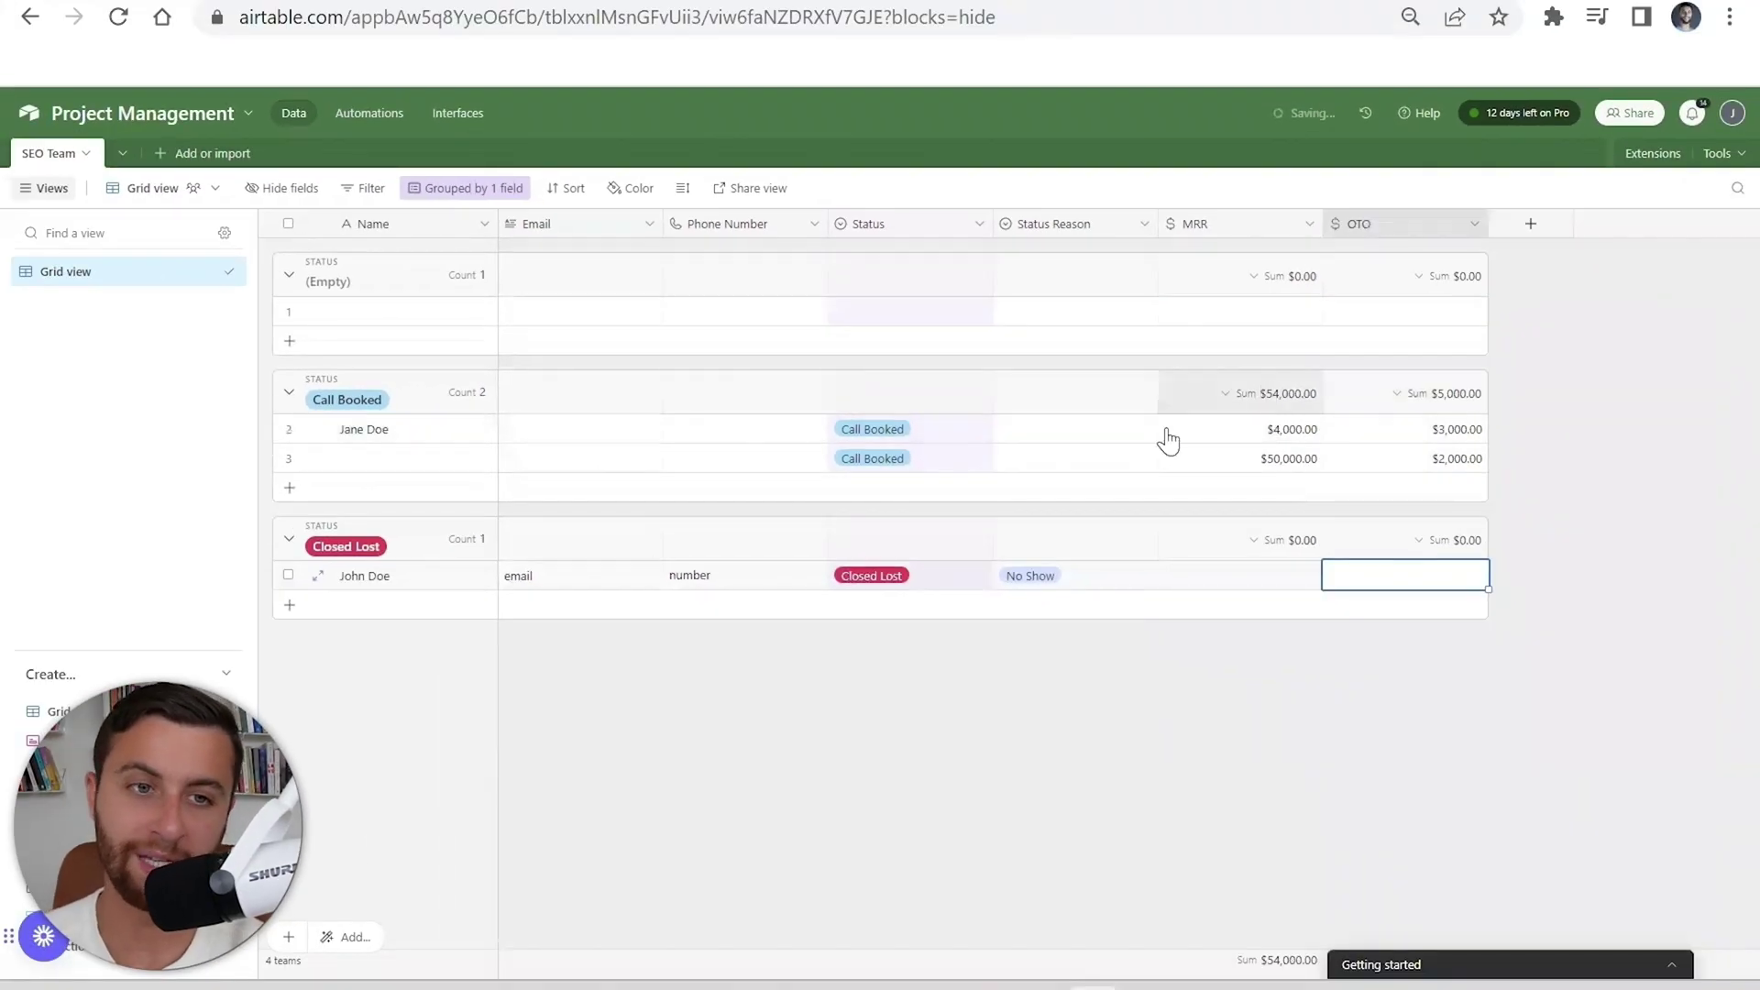
pyautogui.click(1530, 224)
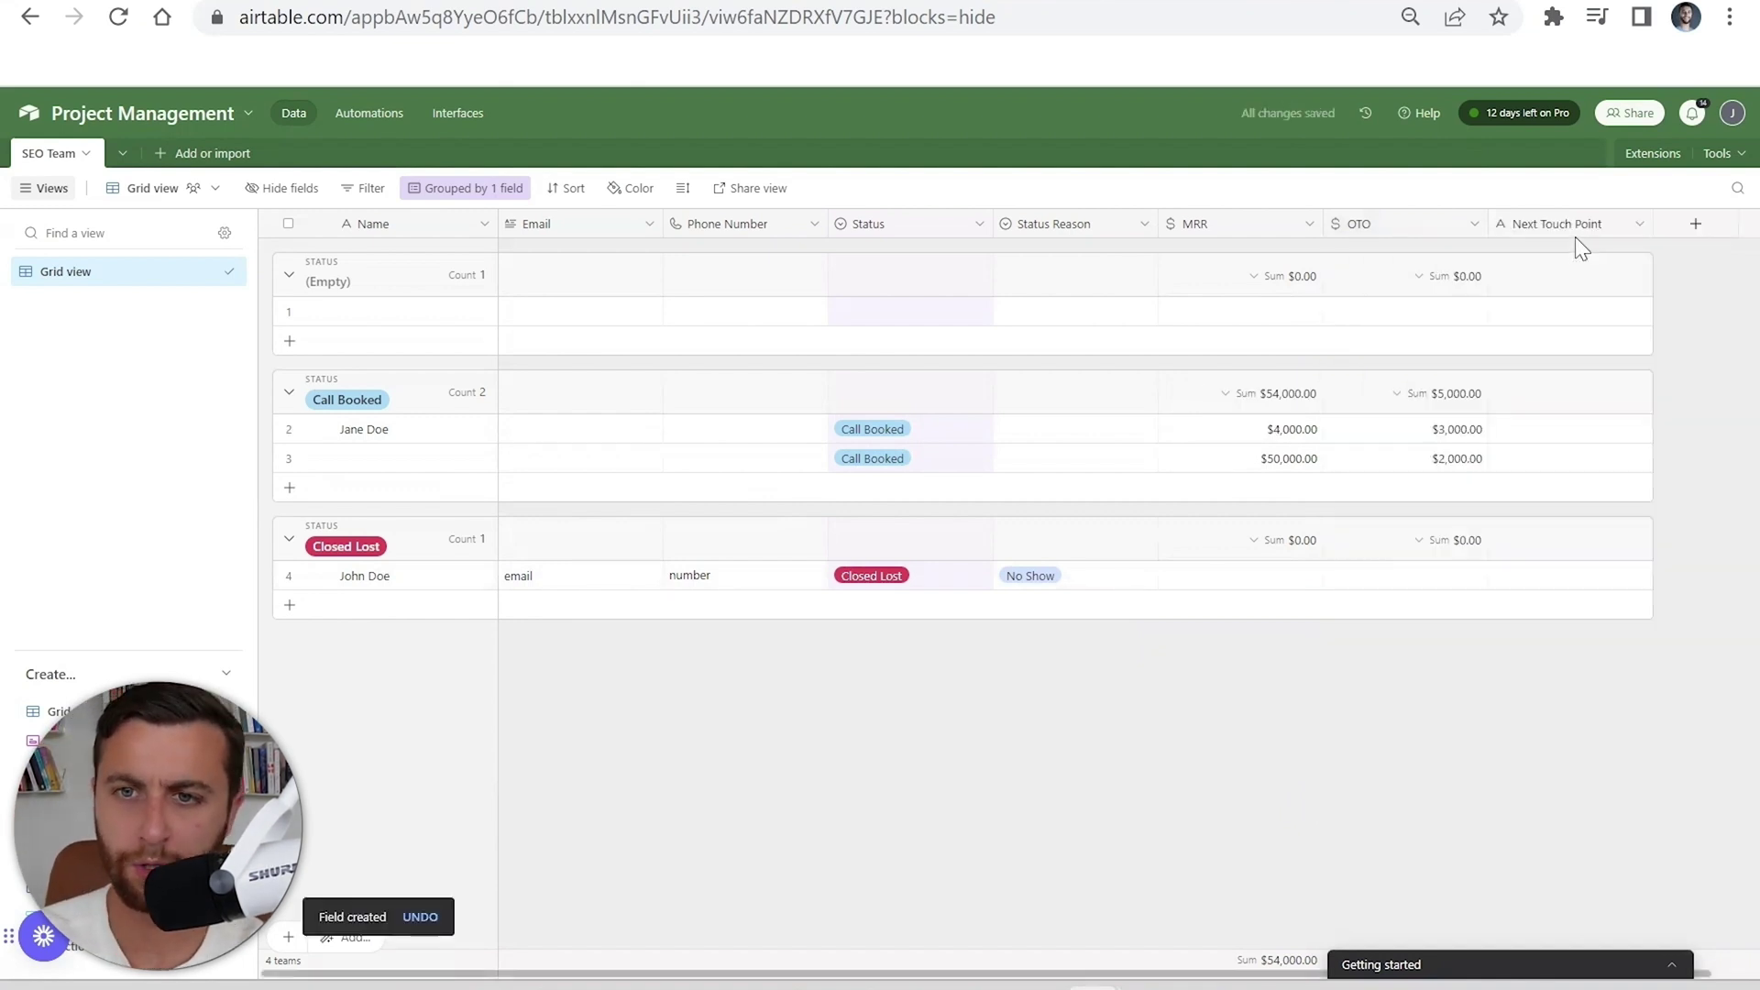
# Change the new Next Touch Point field's type to Date and save it.
pyautogui.doubleClick(1575, 237)
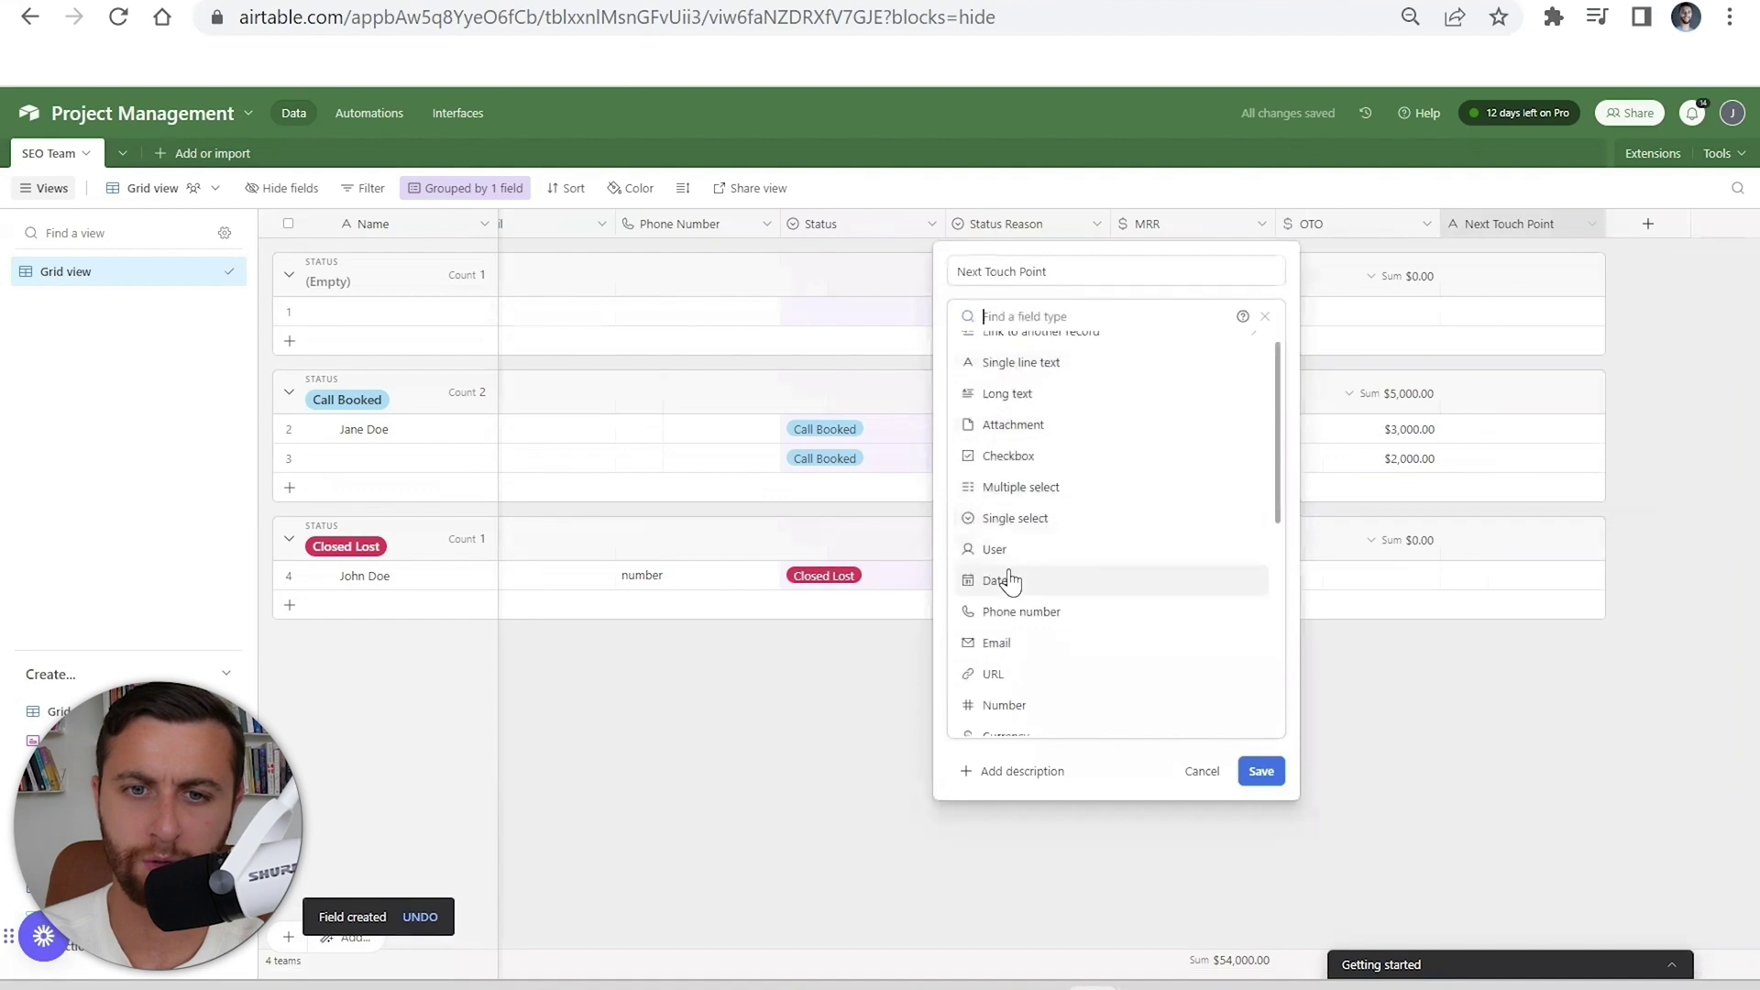
pyautogui.click(1009, 579)
pyautogui.click(1262, 518)
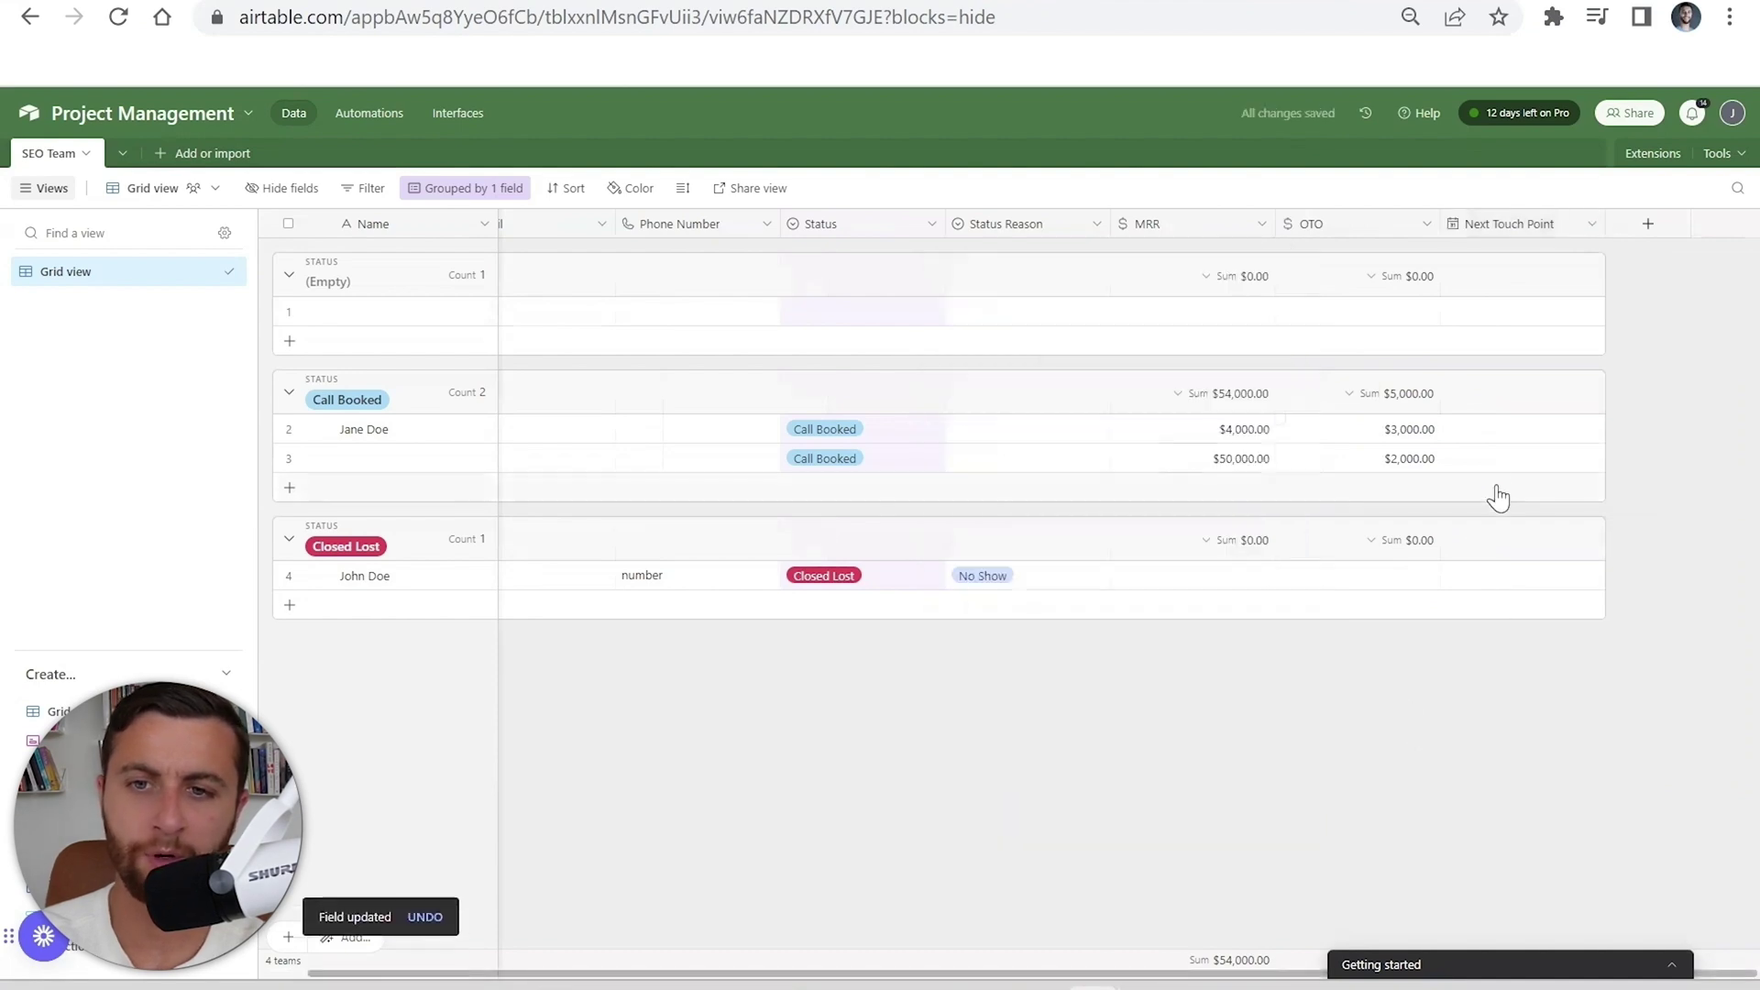
# Set the first Call Booked contact's Next Touch Point to 5/17/2023.
pyautogui.click(1492, 431)
pyautogui.click(1492, 430)
pyautogui.click(1553, 578)
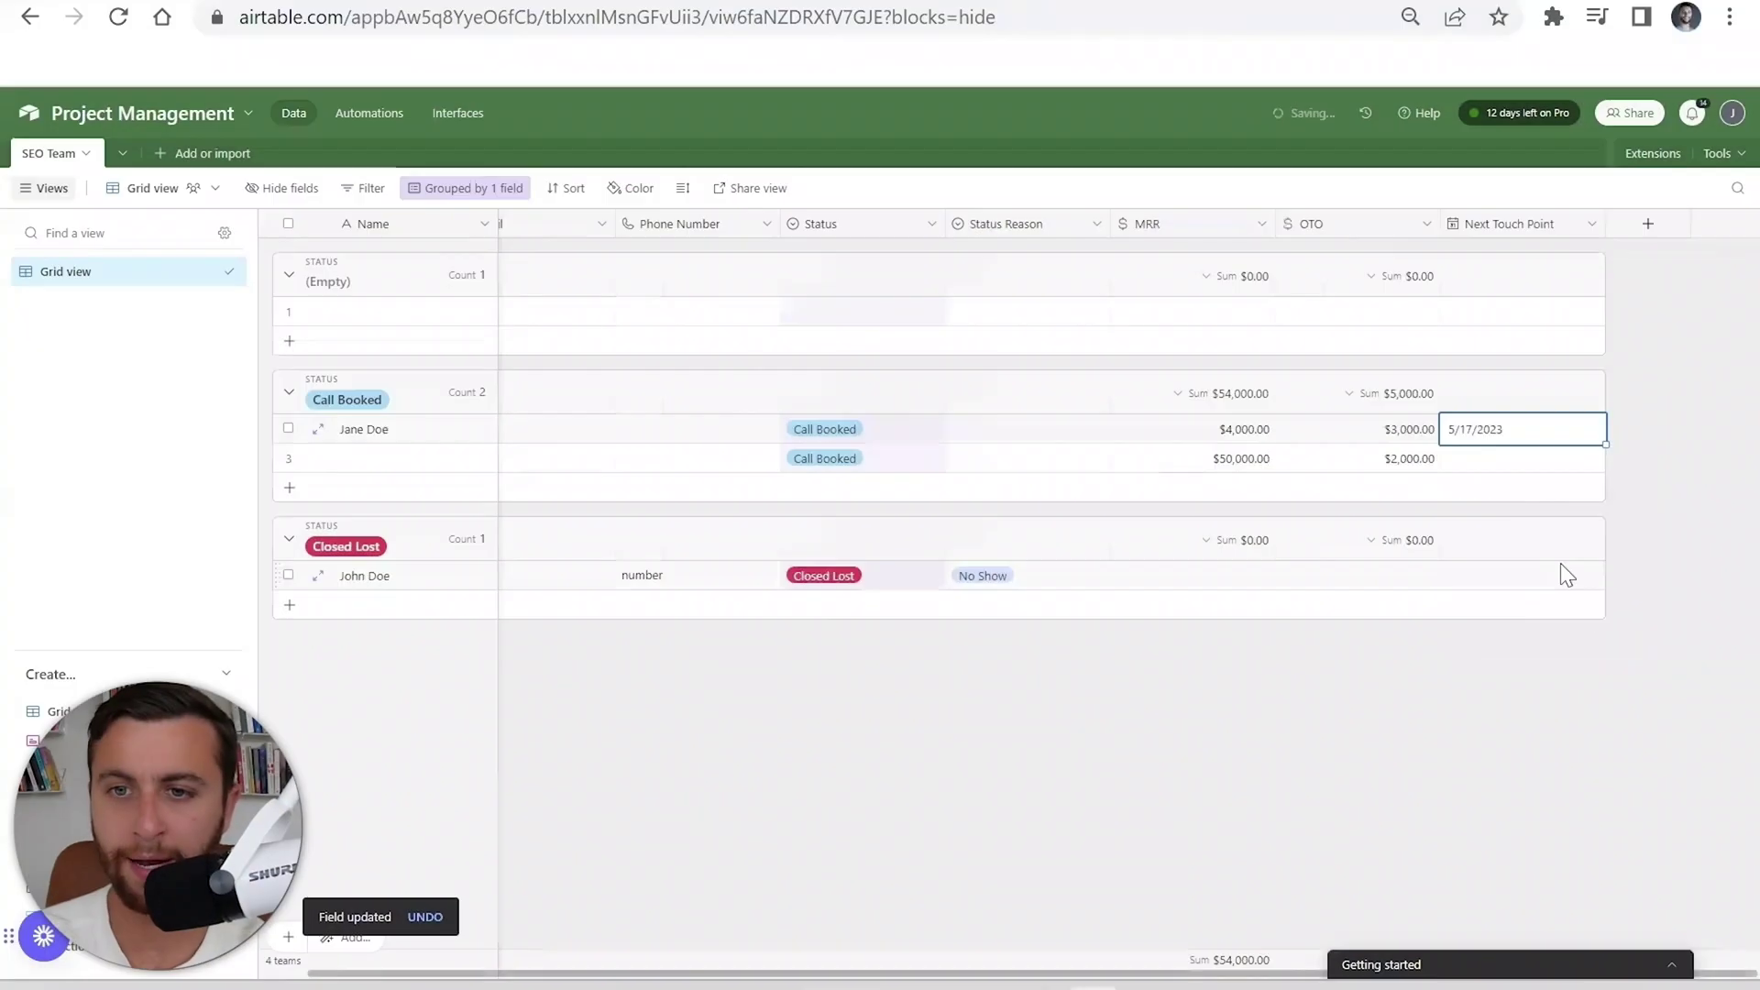
pyautogui.click(1452, 728)
pyautogui.hscroll(-1, 1467, 470)
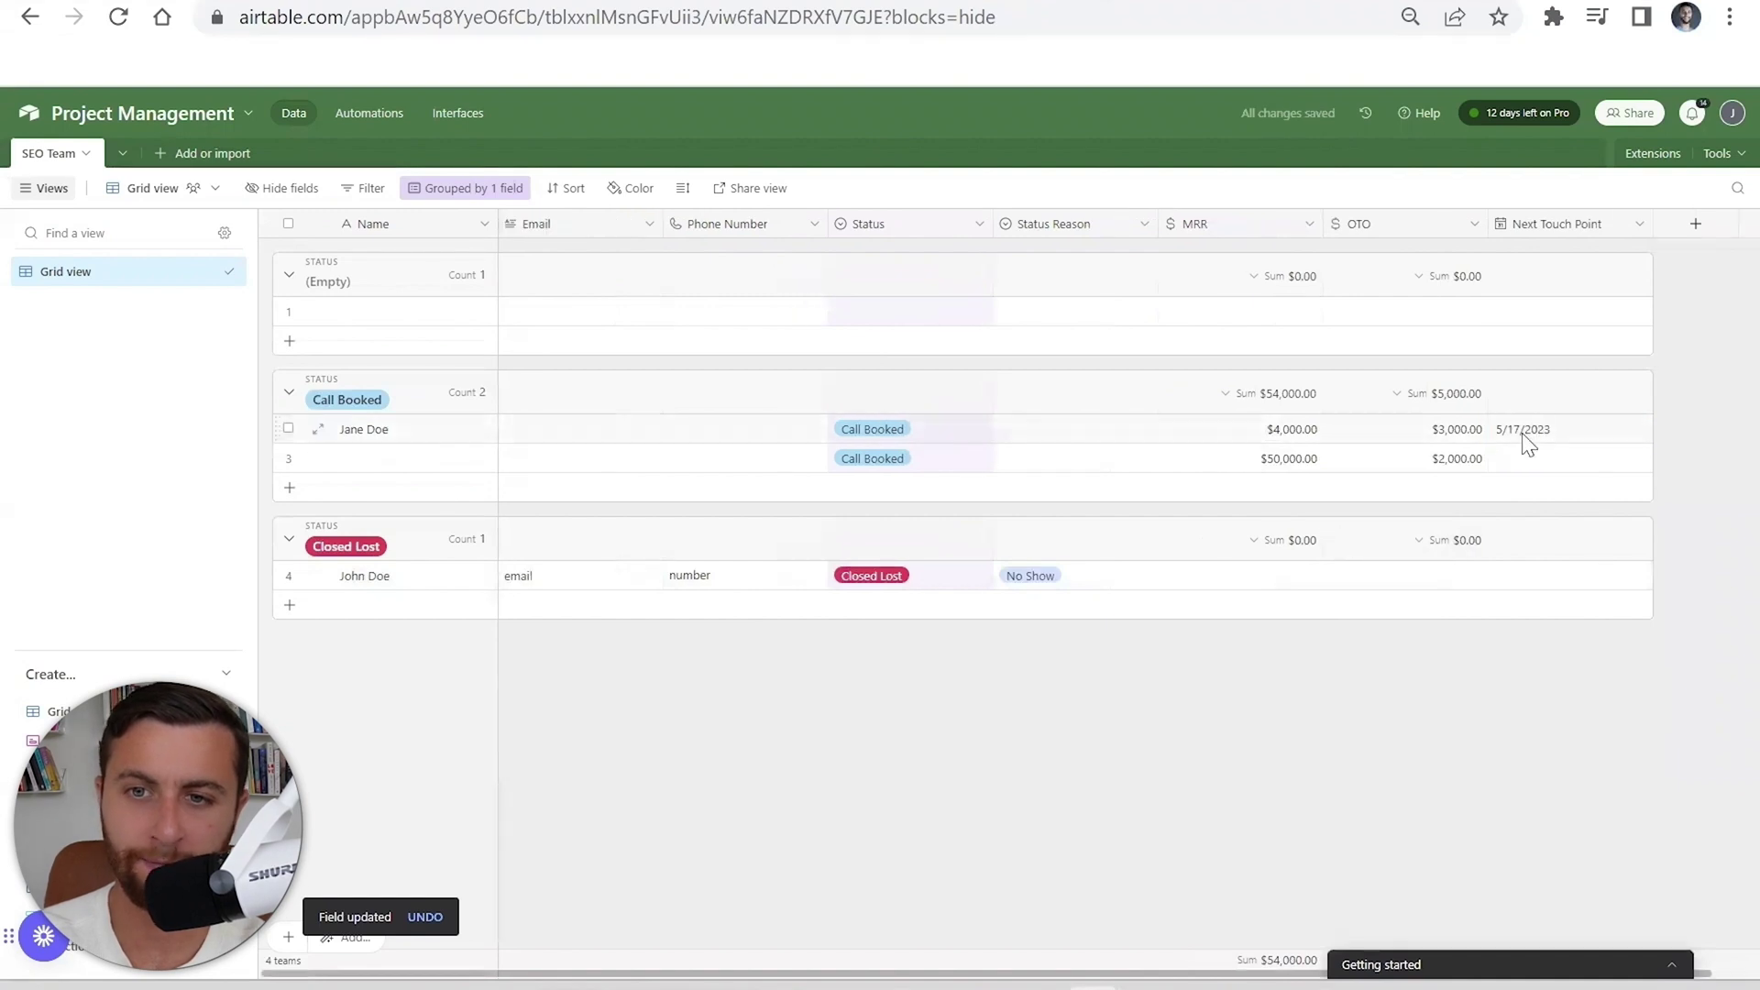
pyautogui.click(1525, 436)
pyautogui.click(1153, 821)
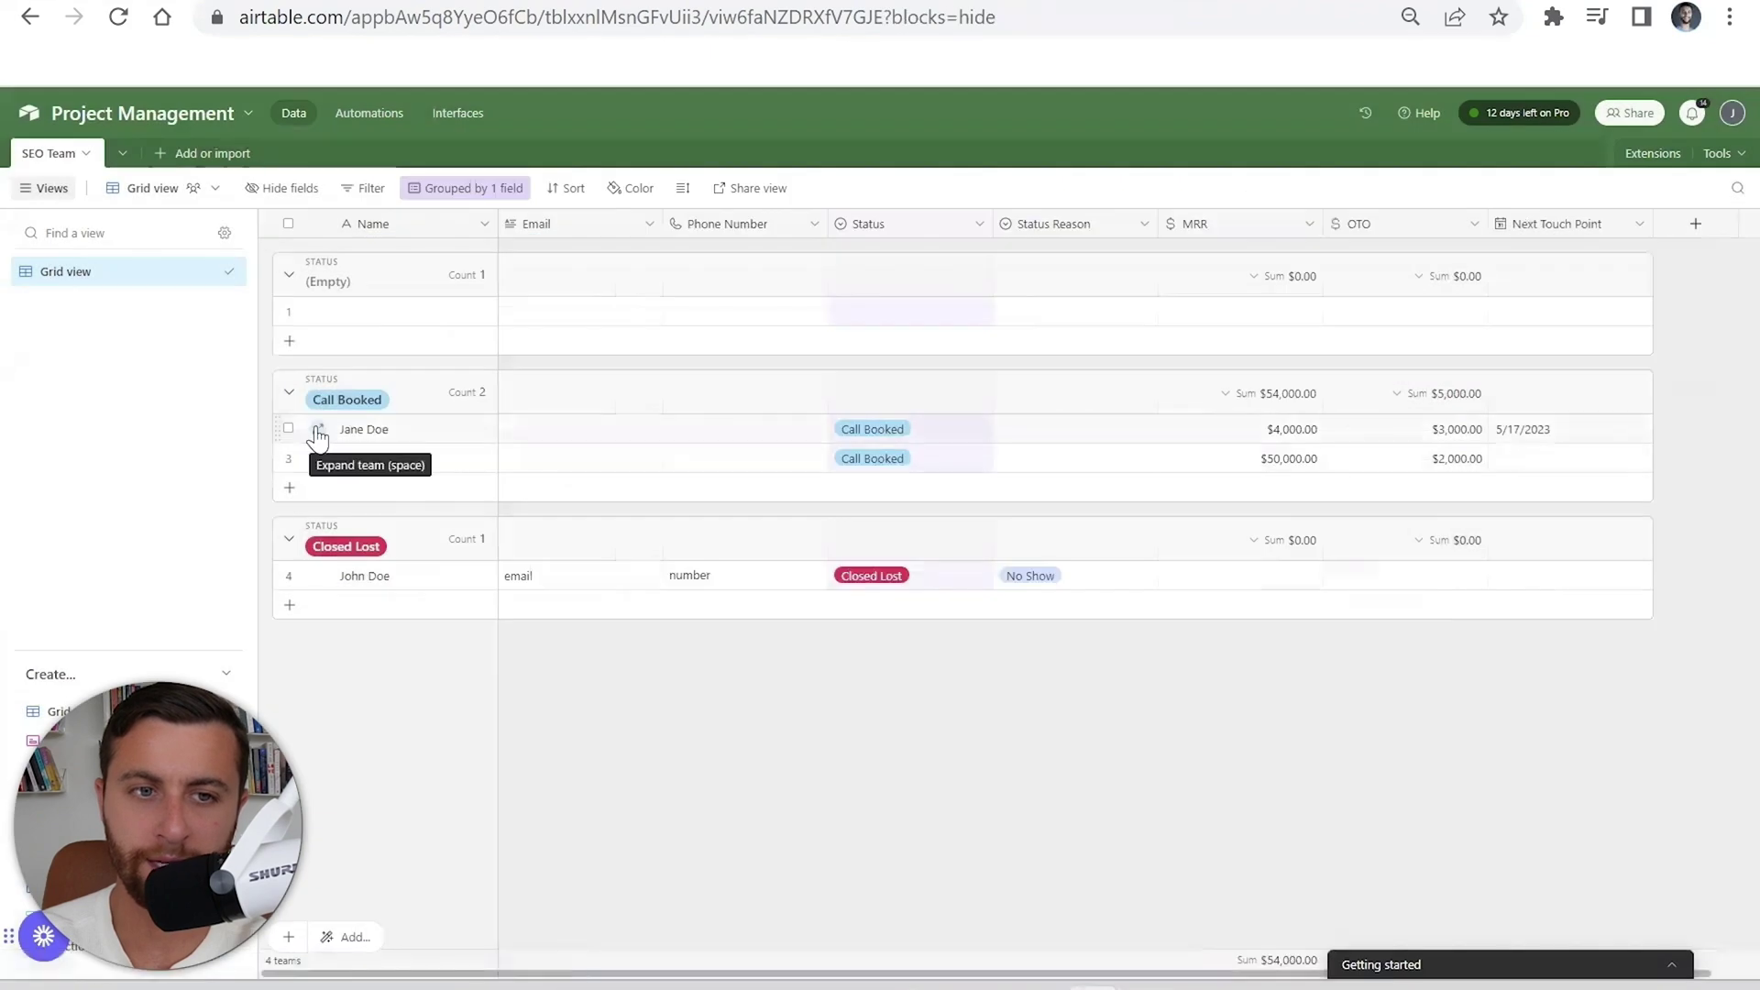
# Comment on the Call Booked record to sync with the contact one day before the 5/17 call.
pyautogui.click(318, 431)
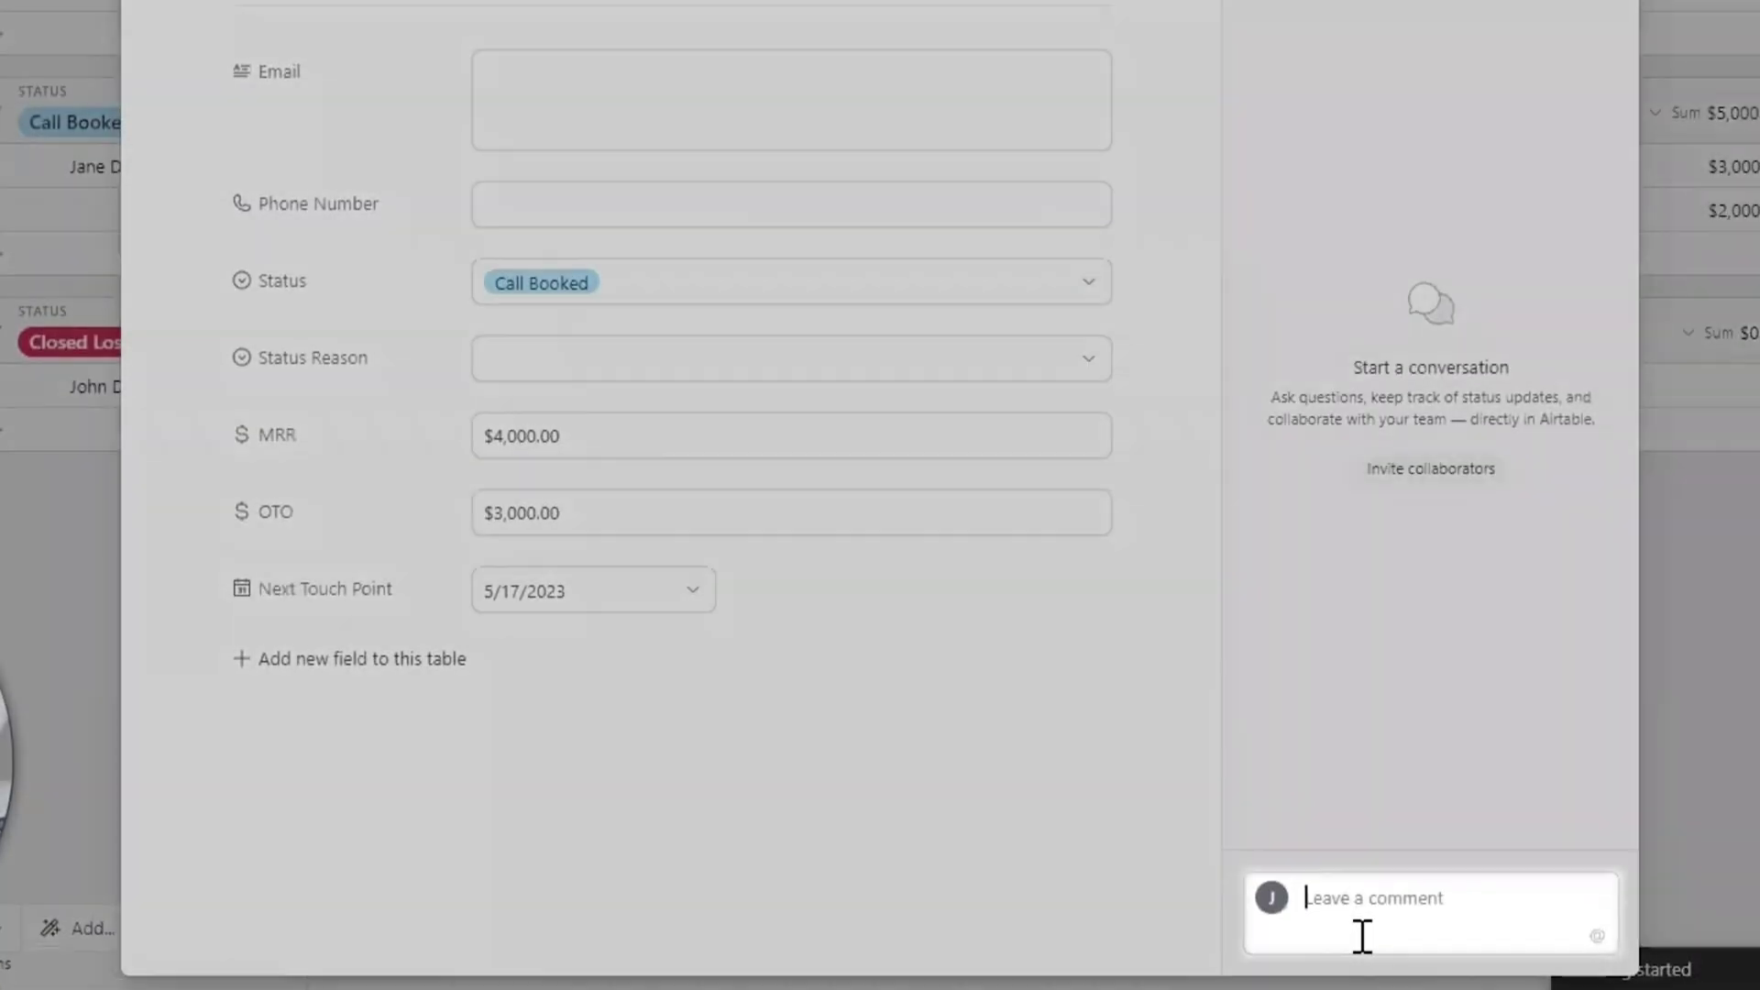
pyautogui.write('Jane wanted to think on')
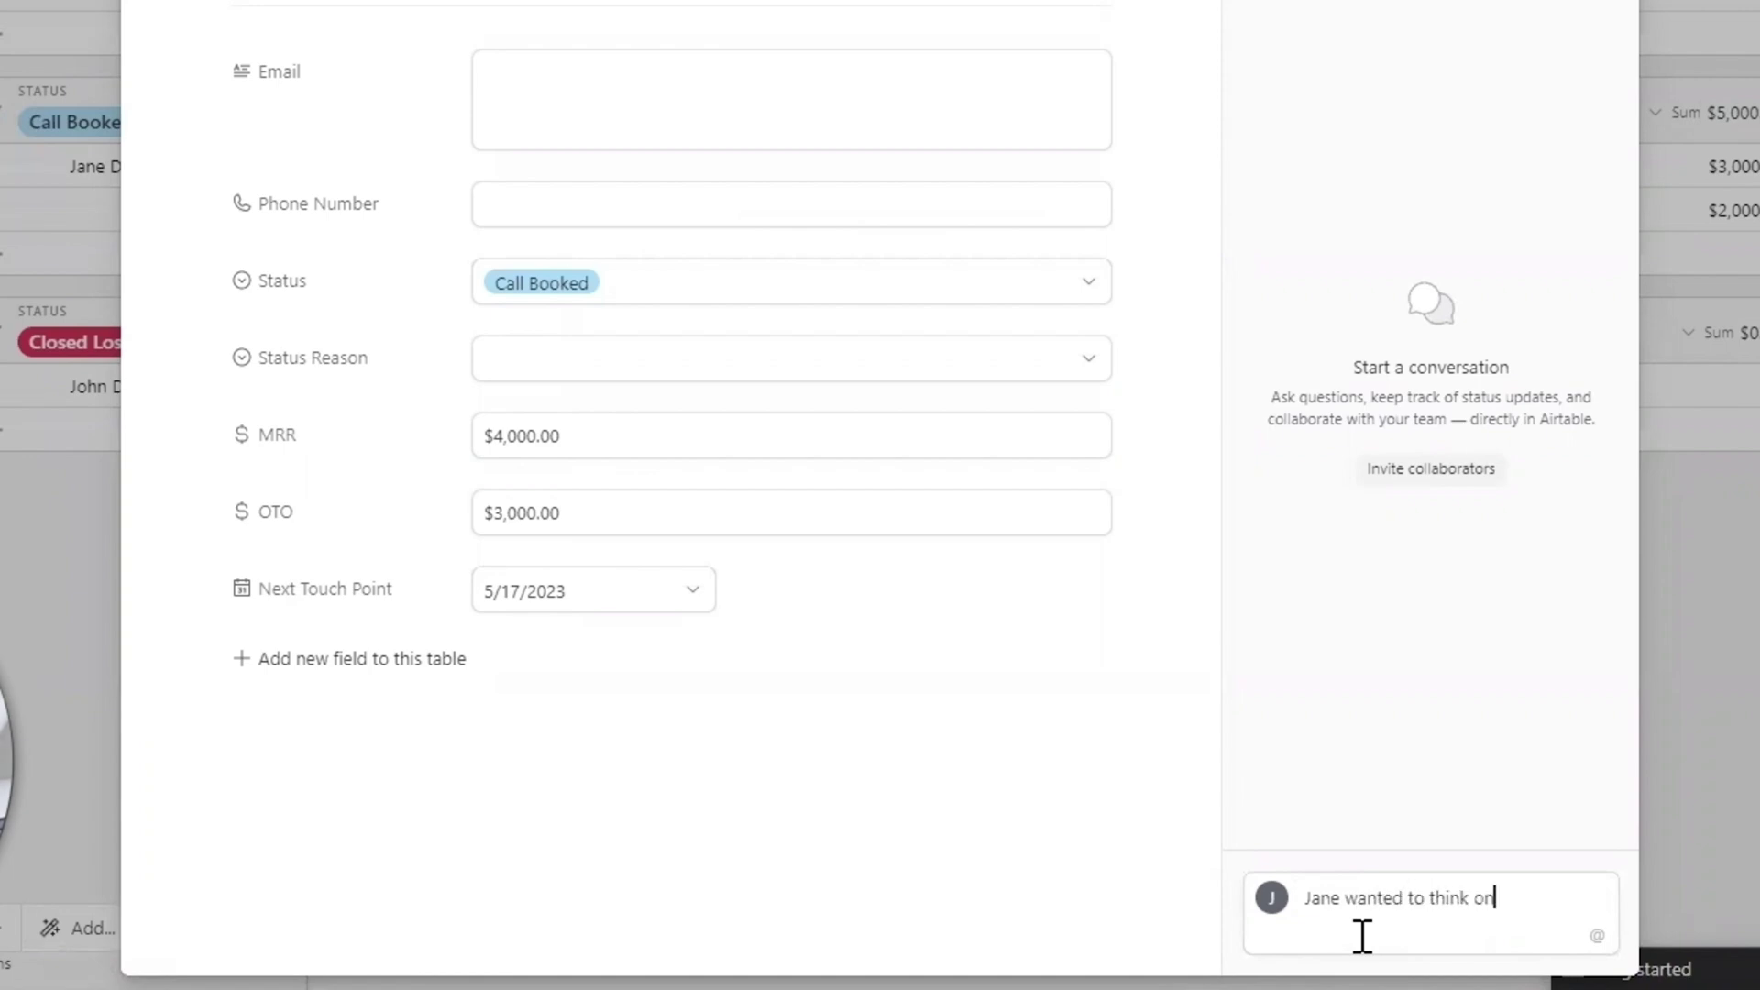
pyautogui.write('ity- sync with')
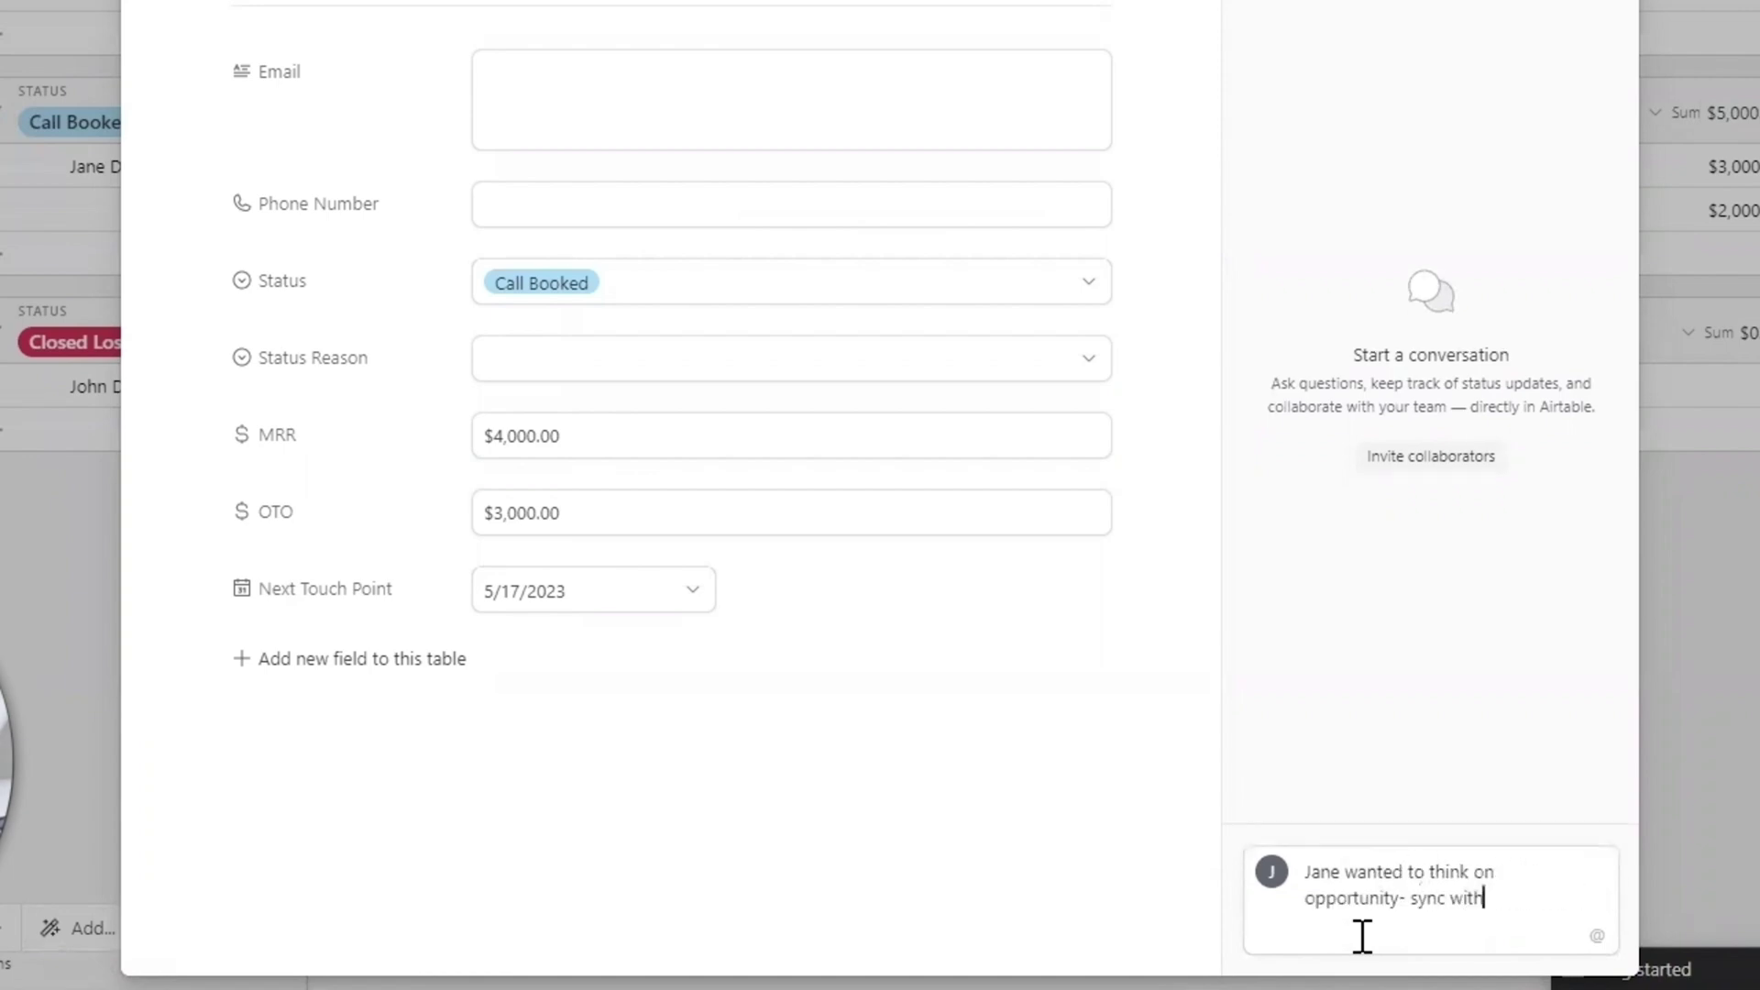
pyautogui.write(' her one day before the call (5/1')
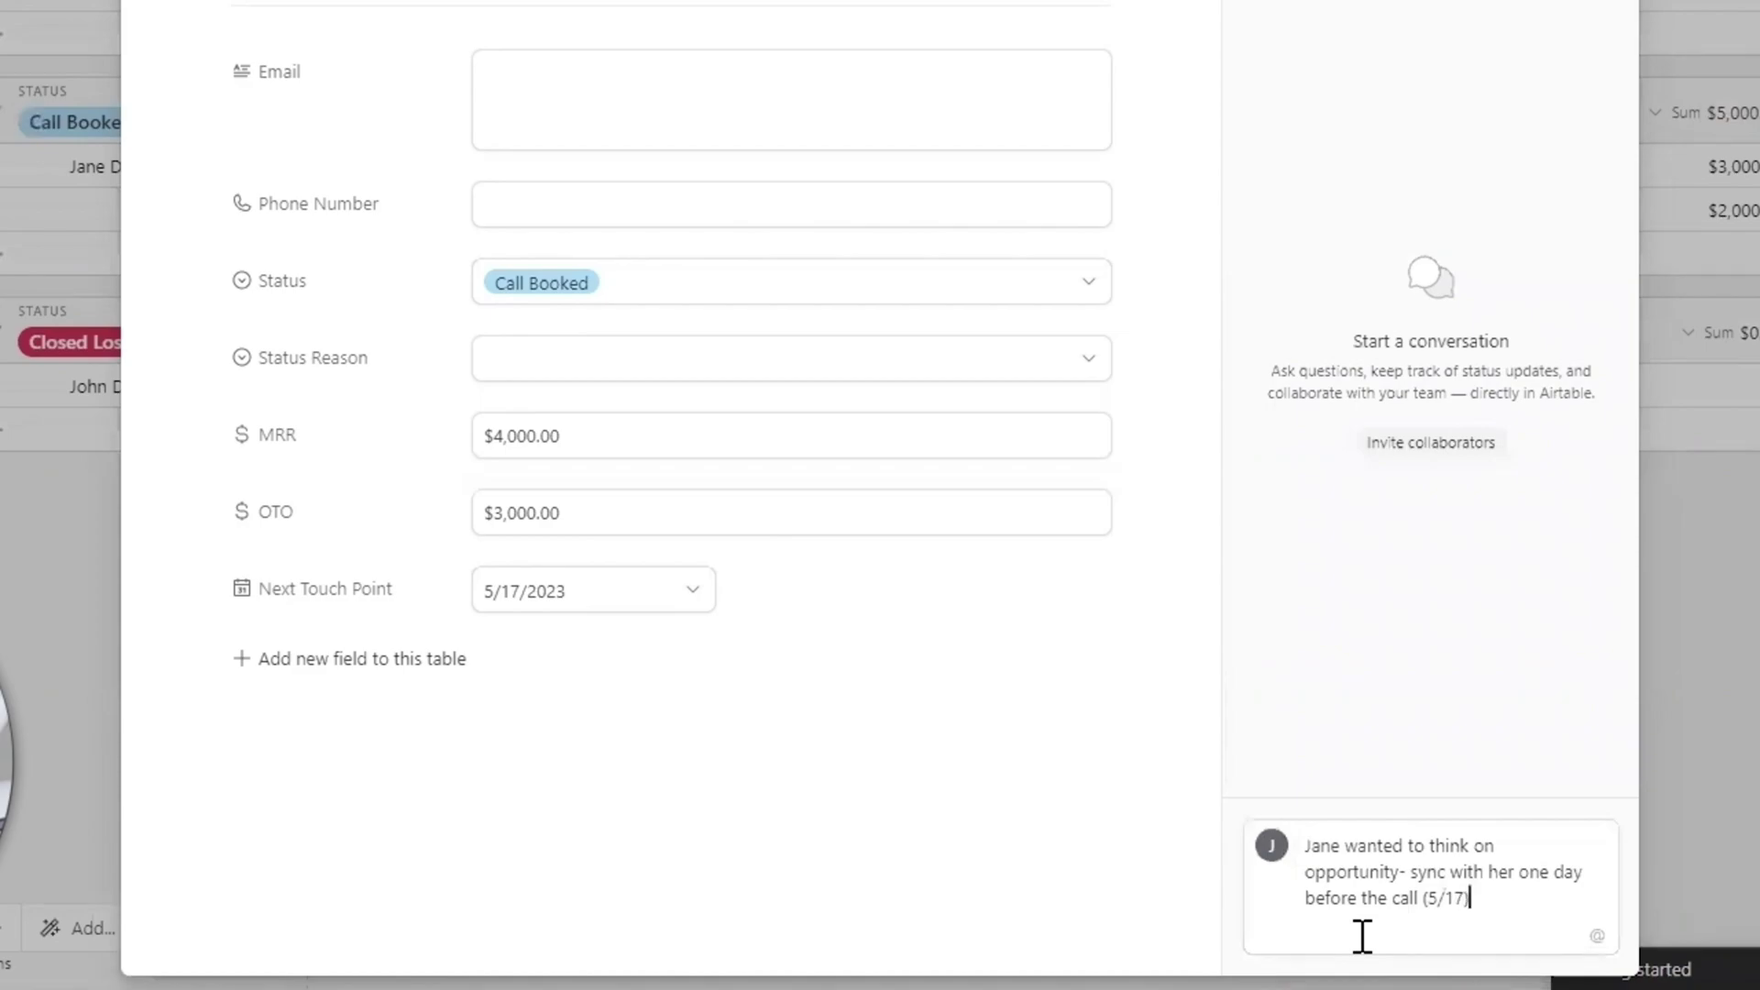
pyautogui.write('7)')
pyautogui.press('Return')
pyautogui.press('Escape')
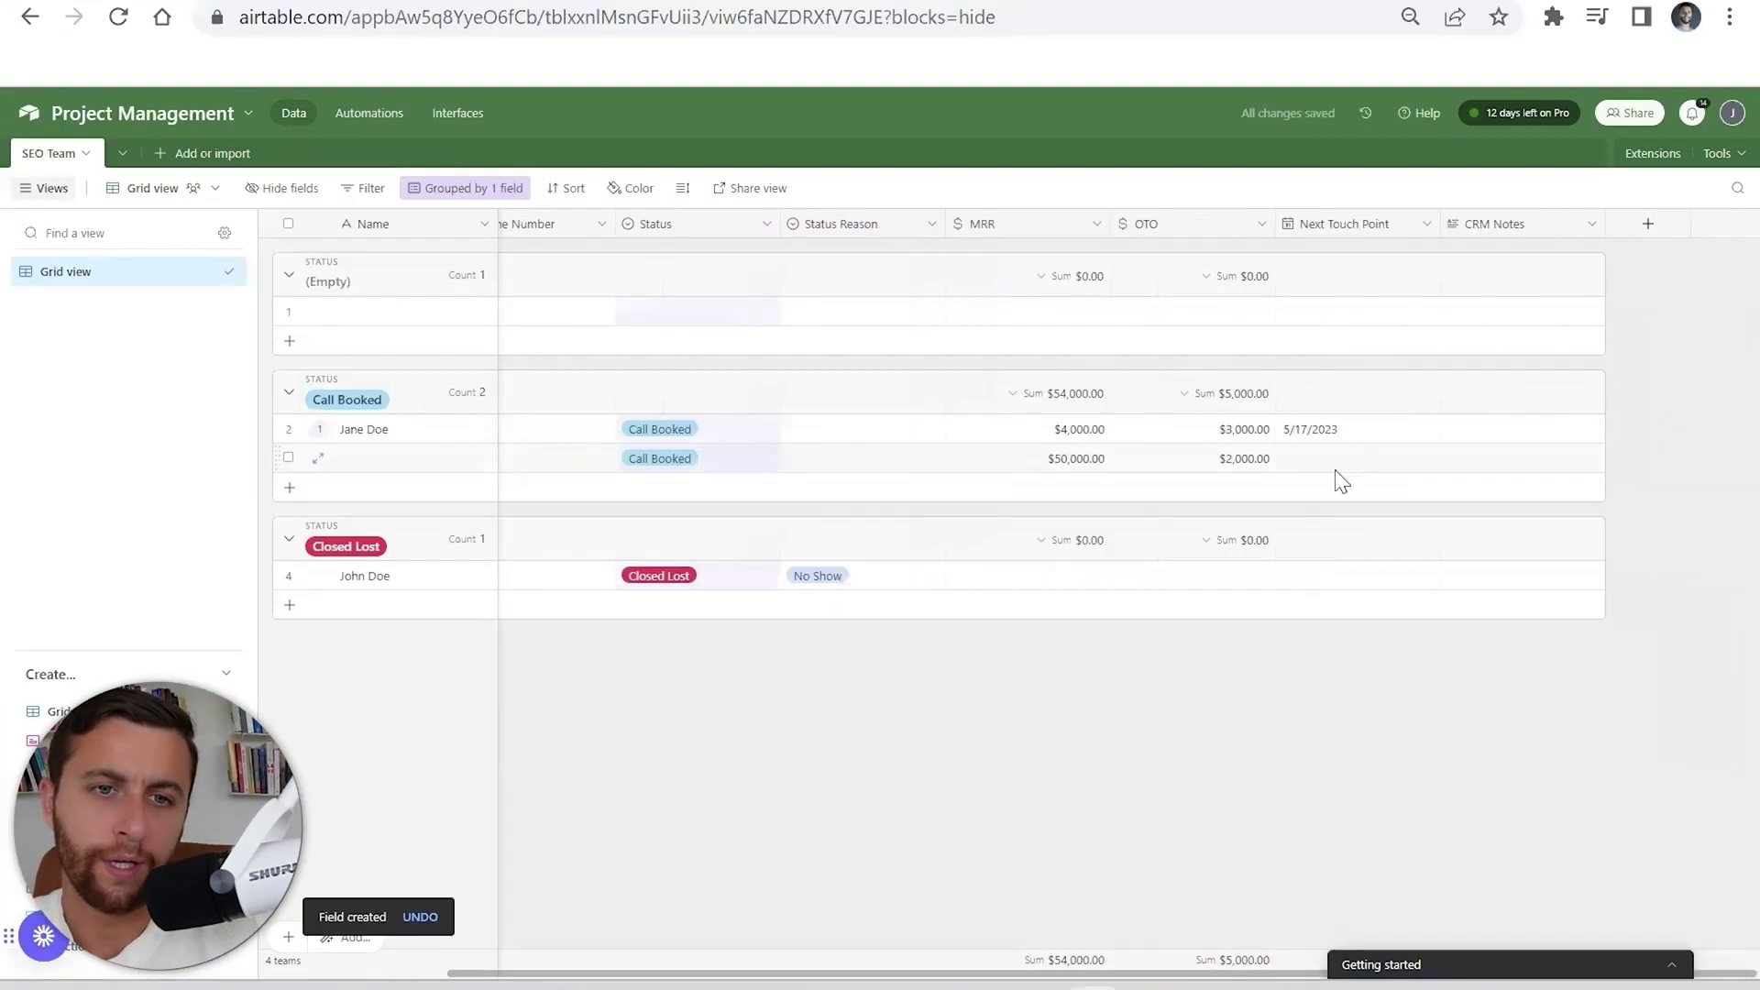
pyautogui.hscroll(-3, 1341, 481)
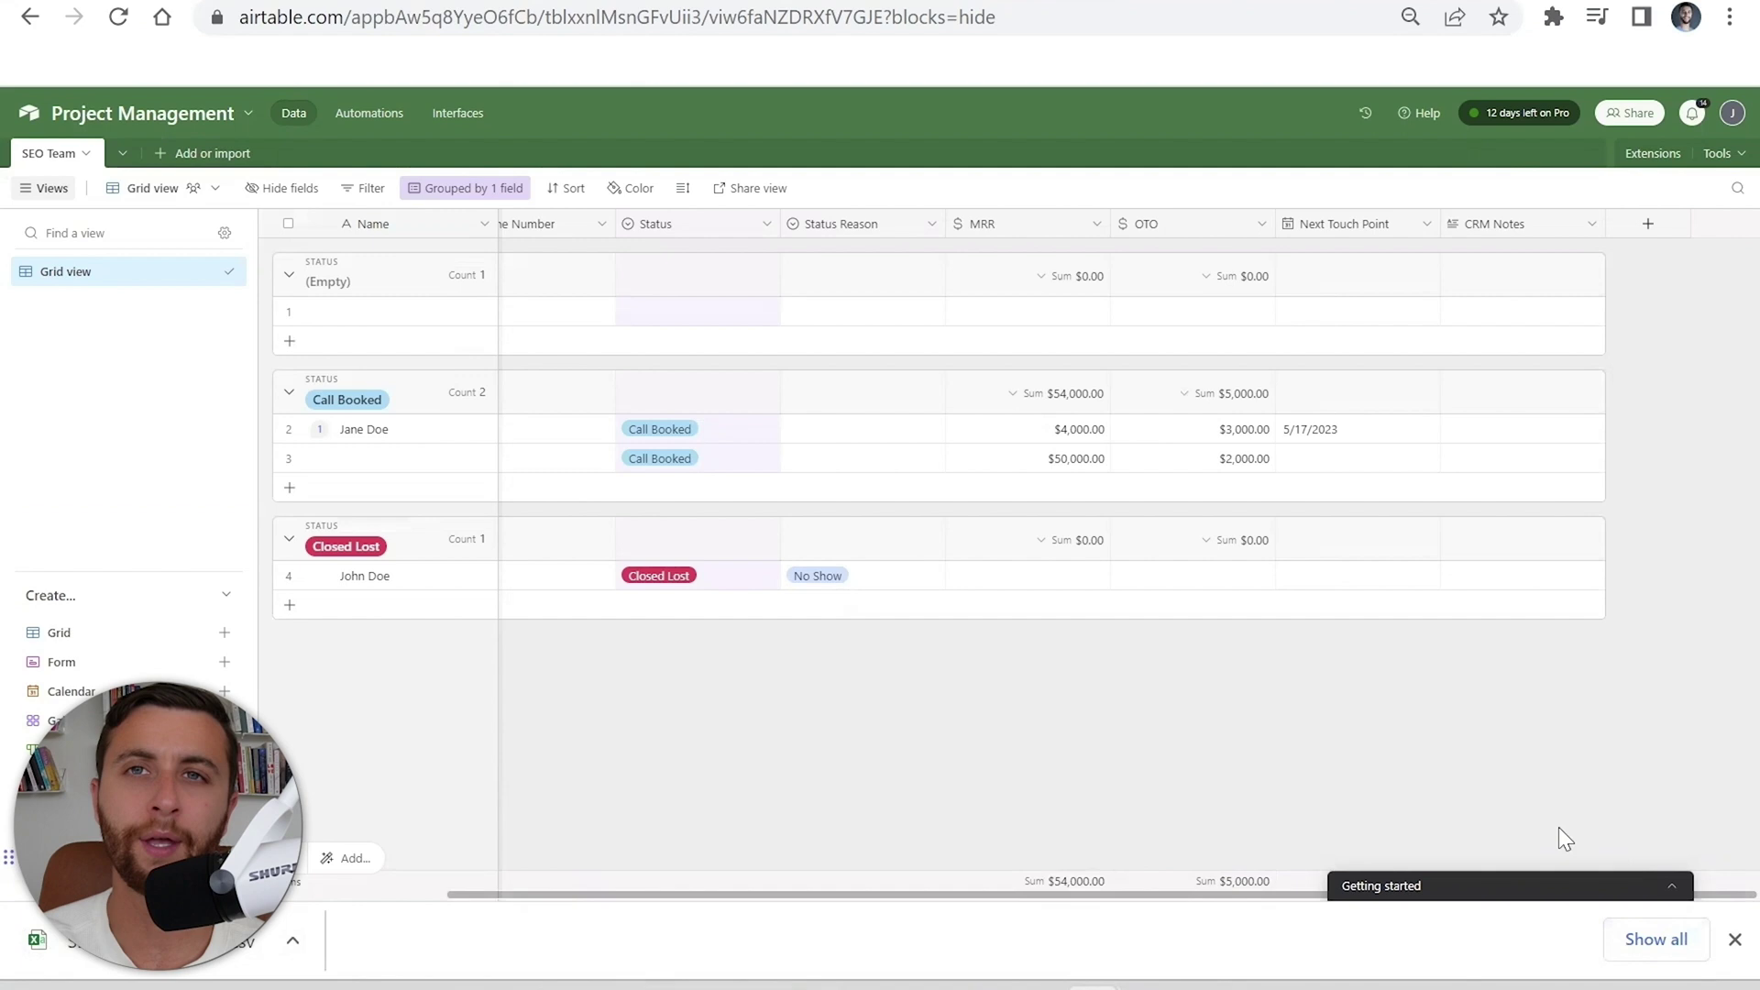
pyautogui.click(1735, 939)
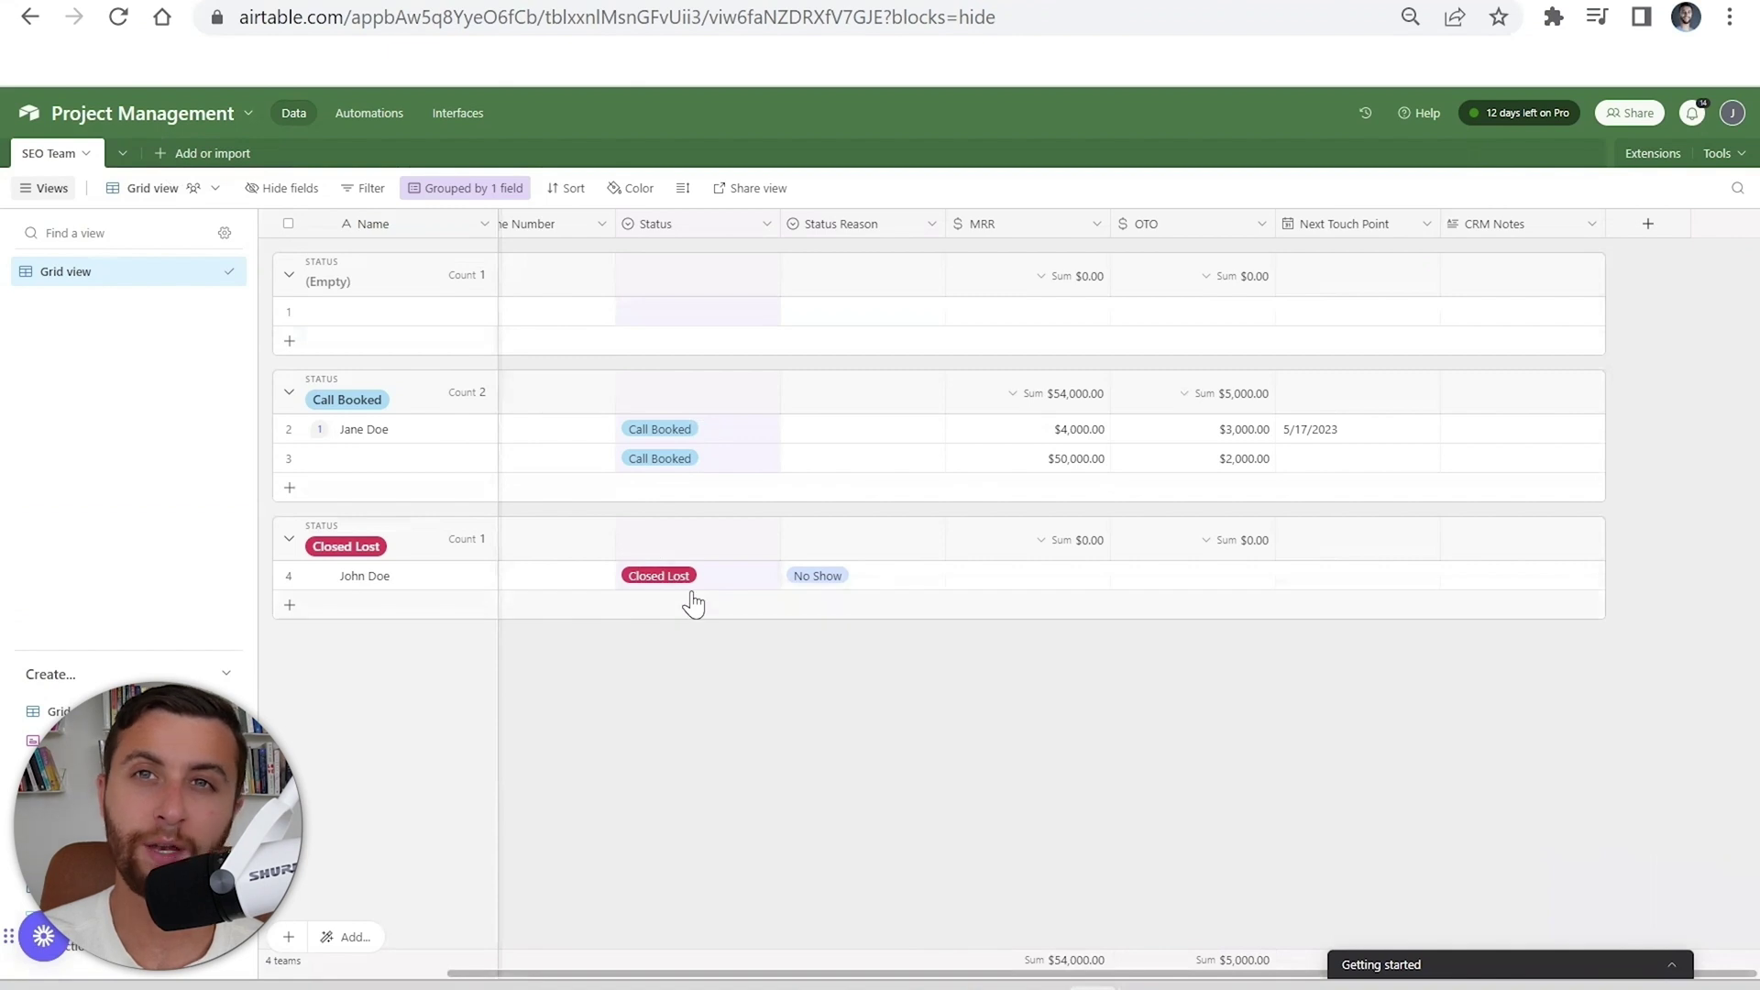
# Browse the Team Member Directory base and dismiss its Getting started guide.
pyautogui.click(29, 112)
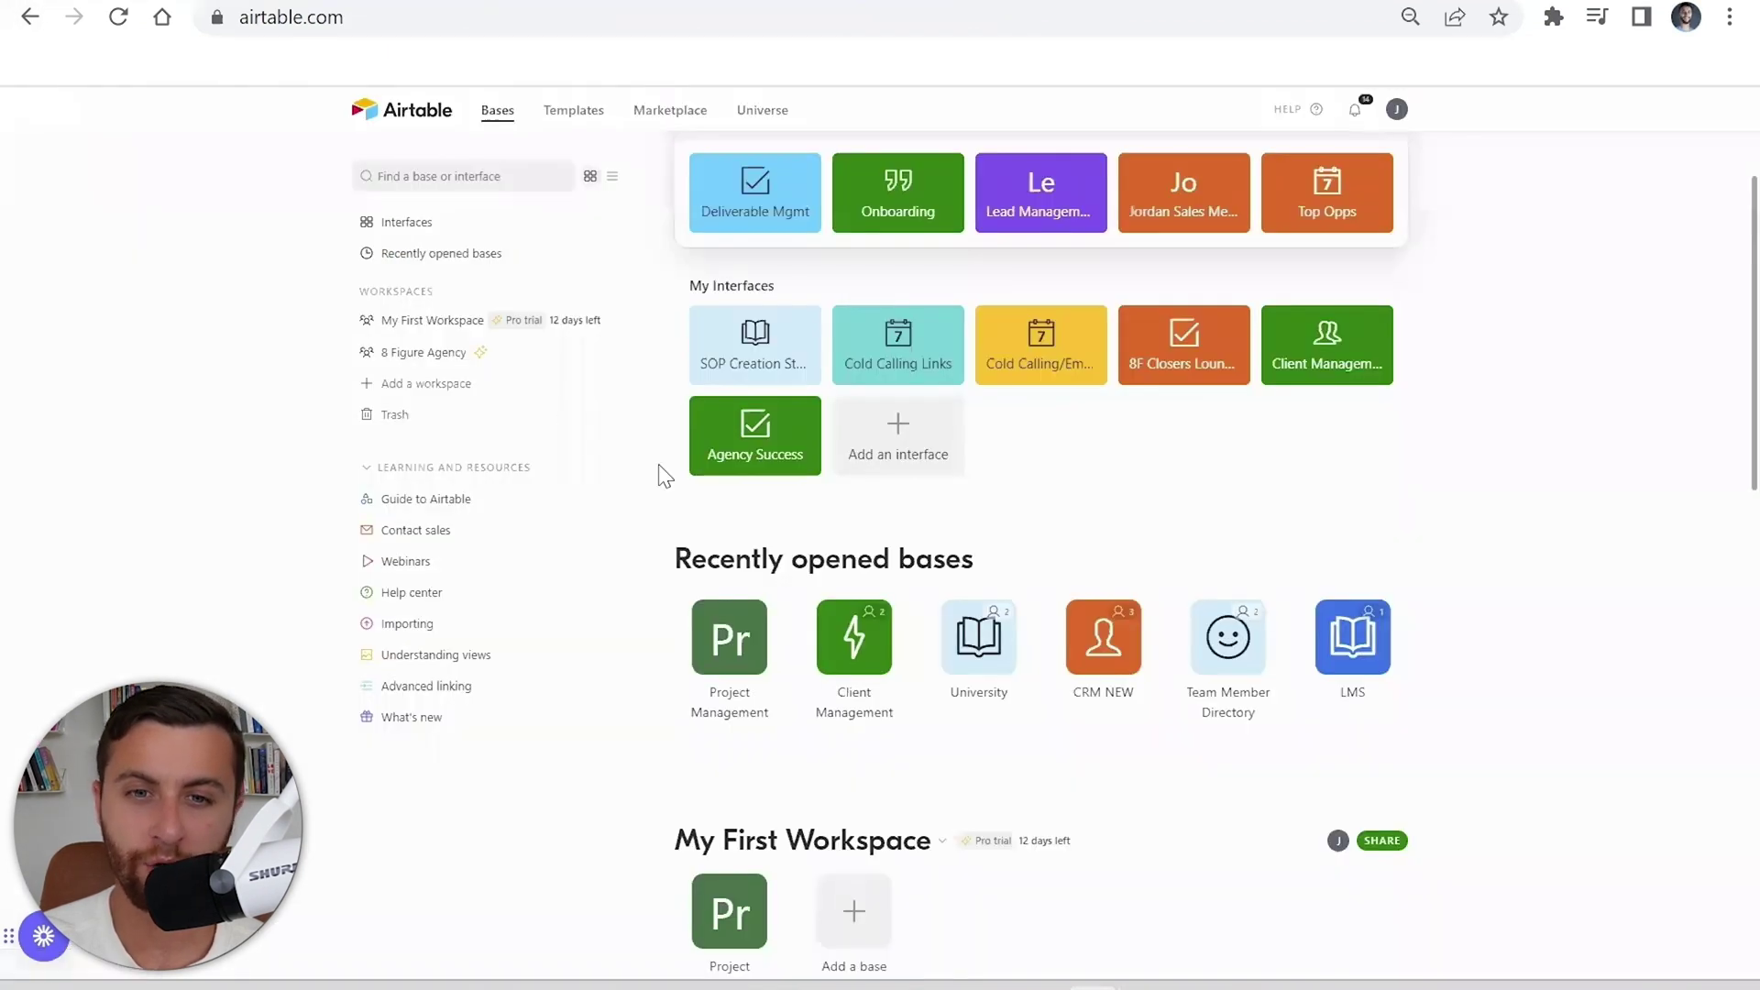
pyautogui.scroll(-2, 1186, 549)
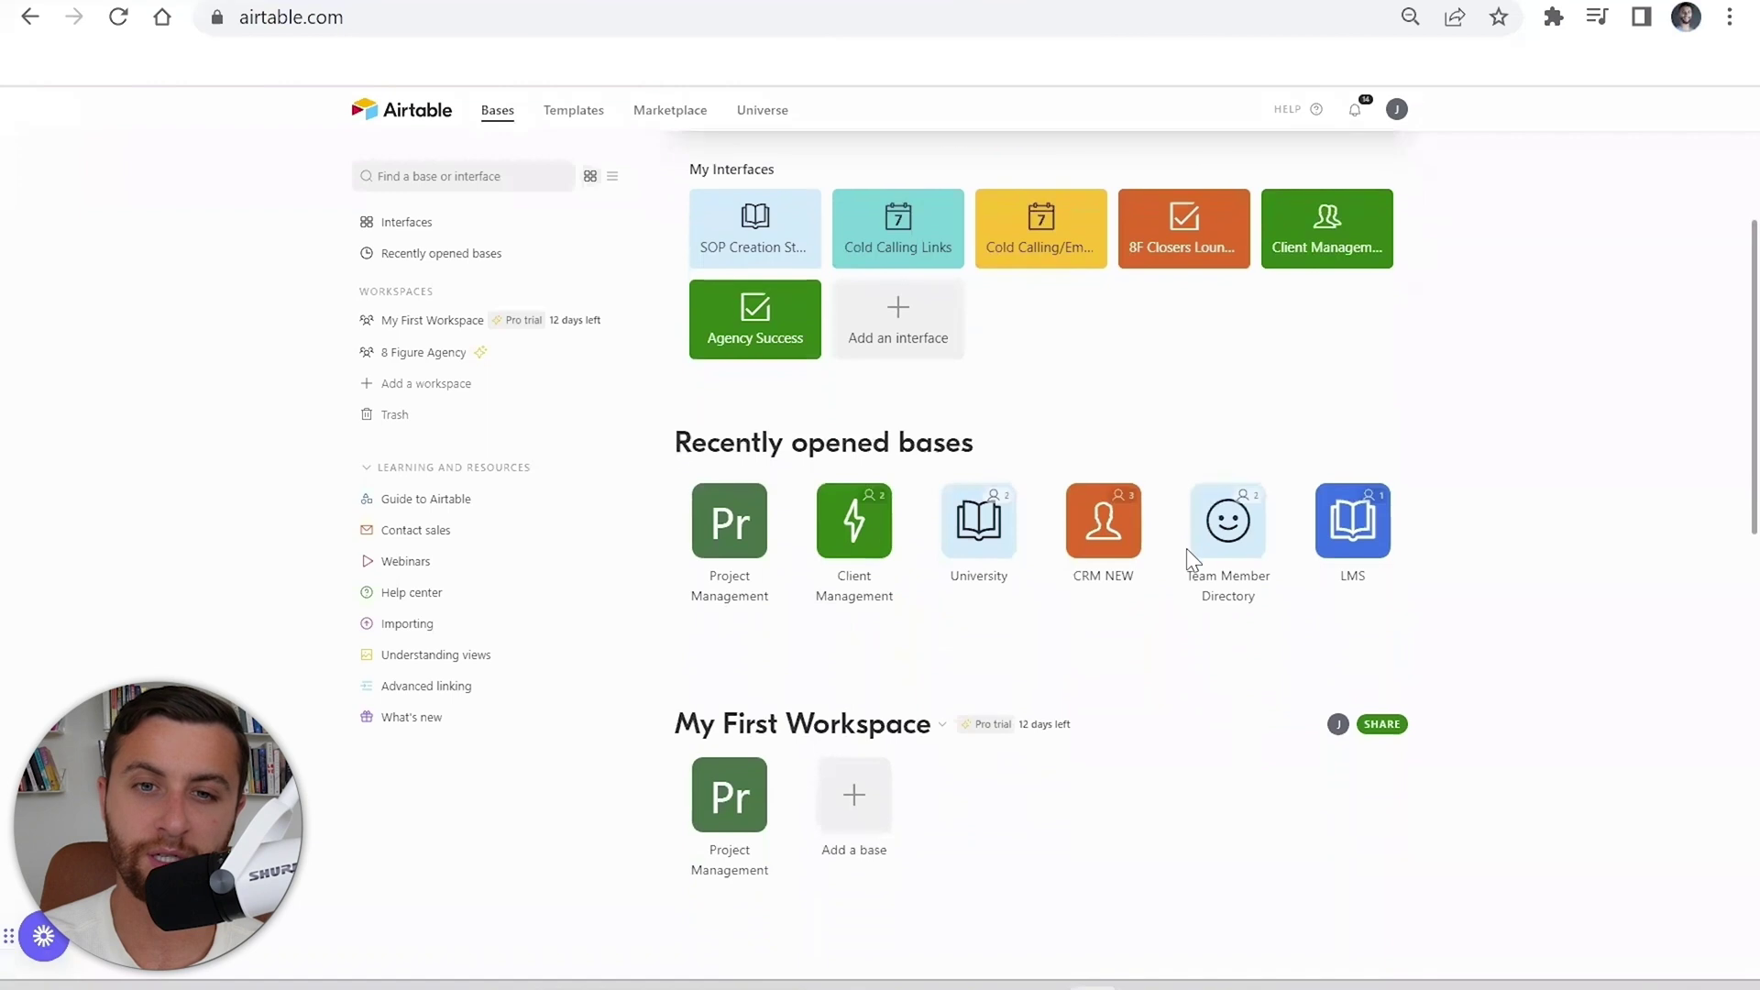
pyautogui.scroll(3, 1187, 549)
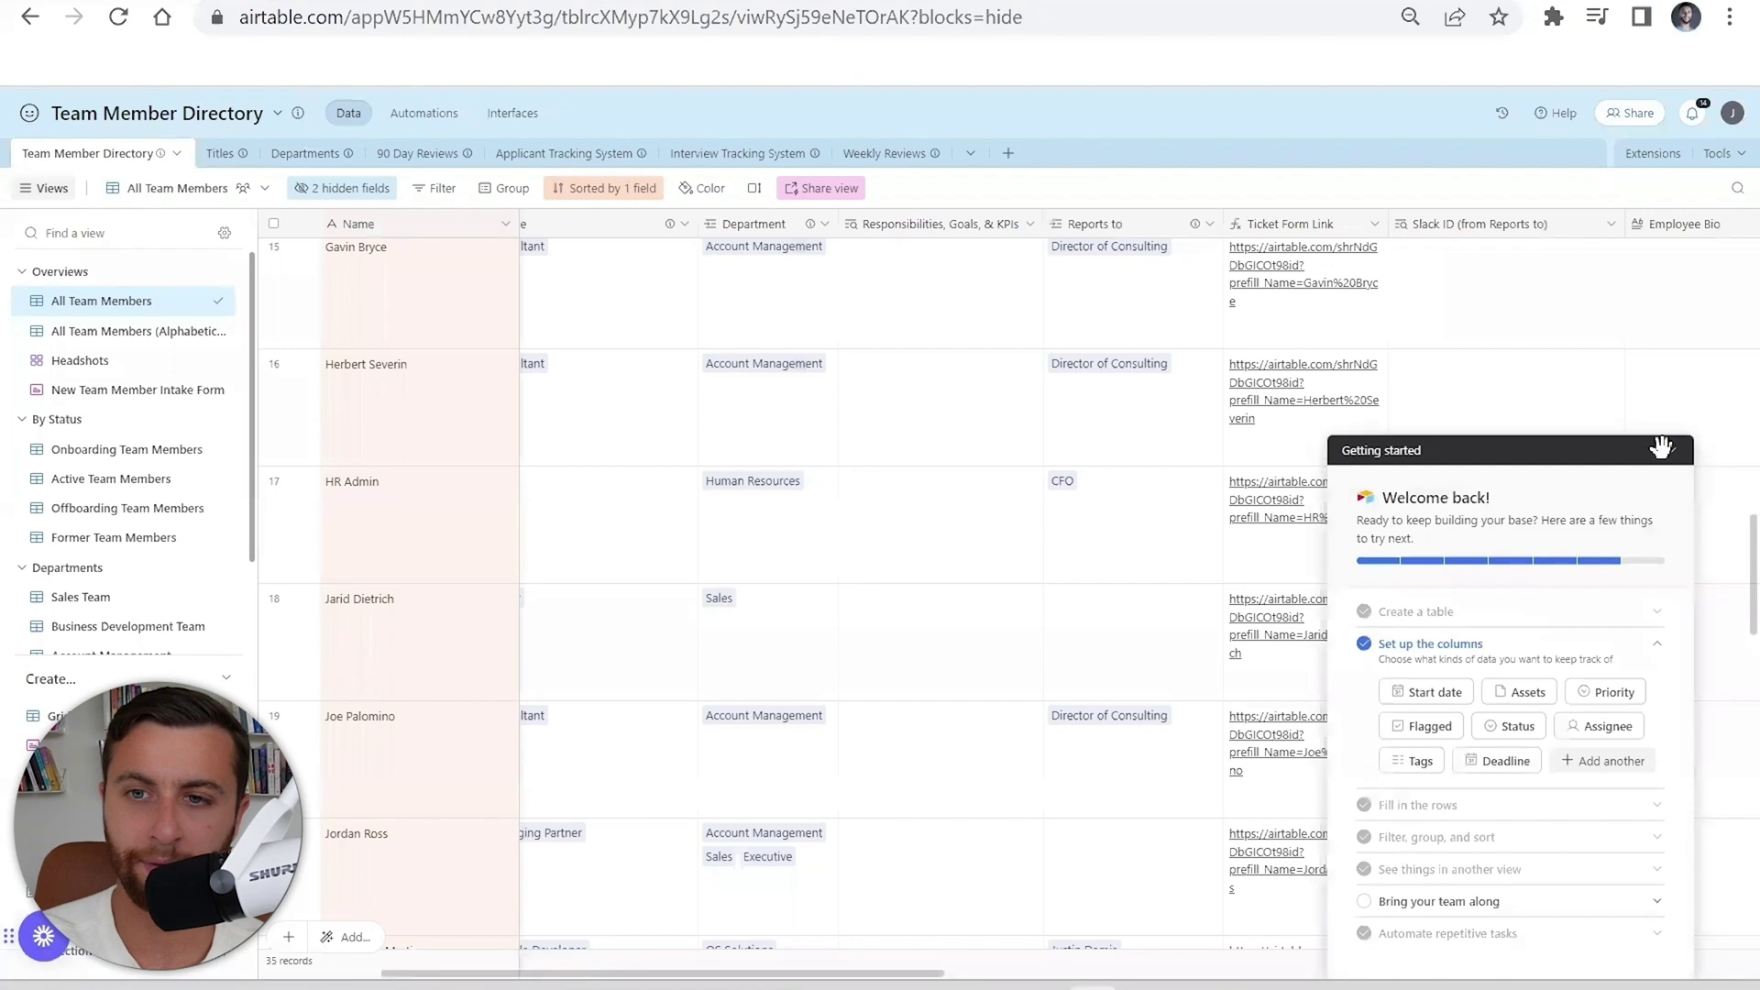
pyautogui.click(1673, 458)
pyautogui.scroll(1, 1067, 474)
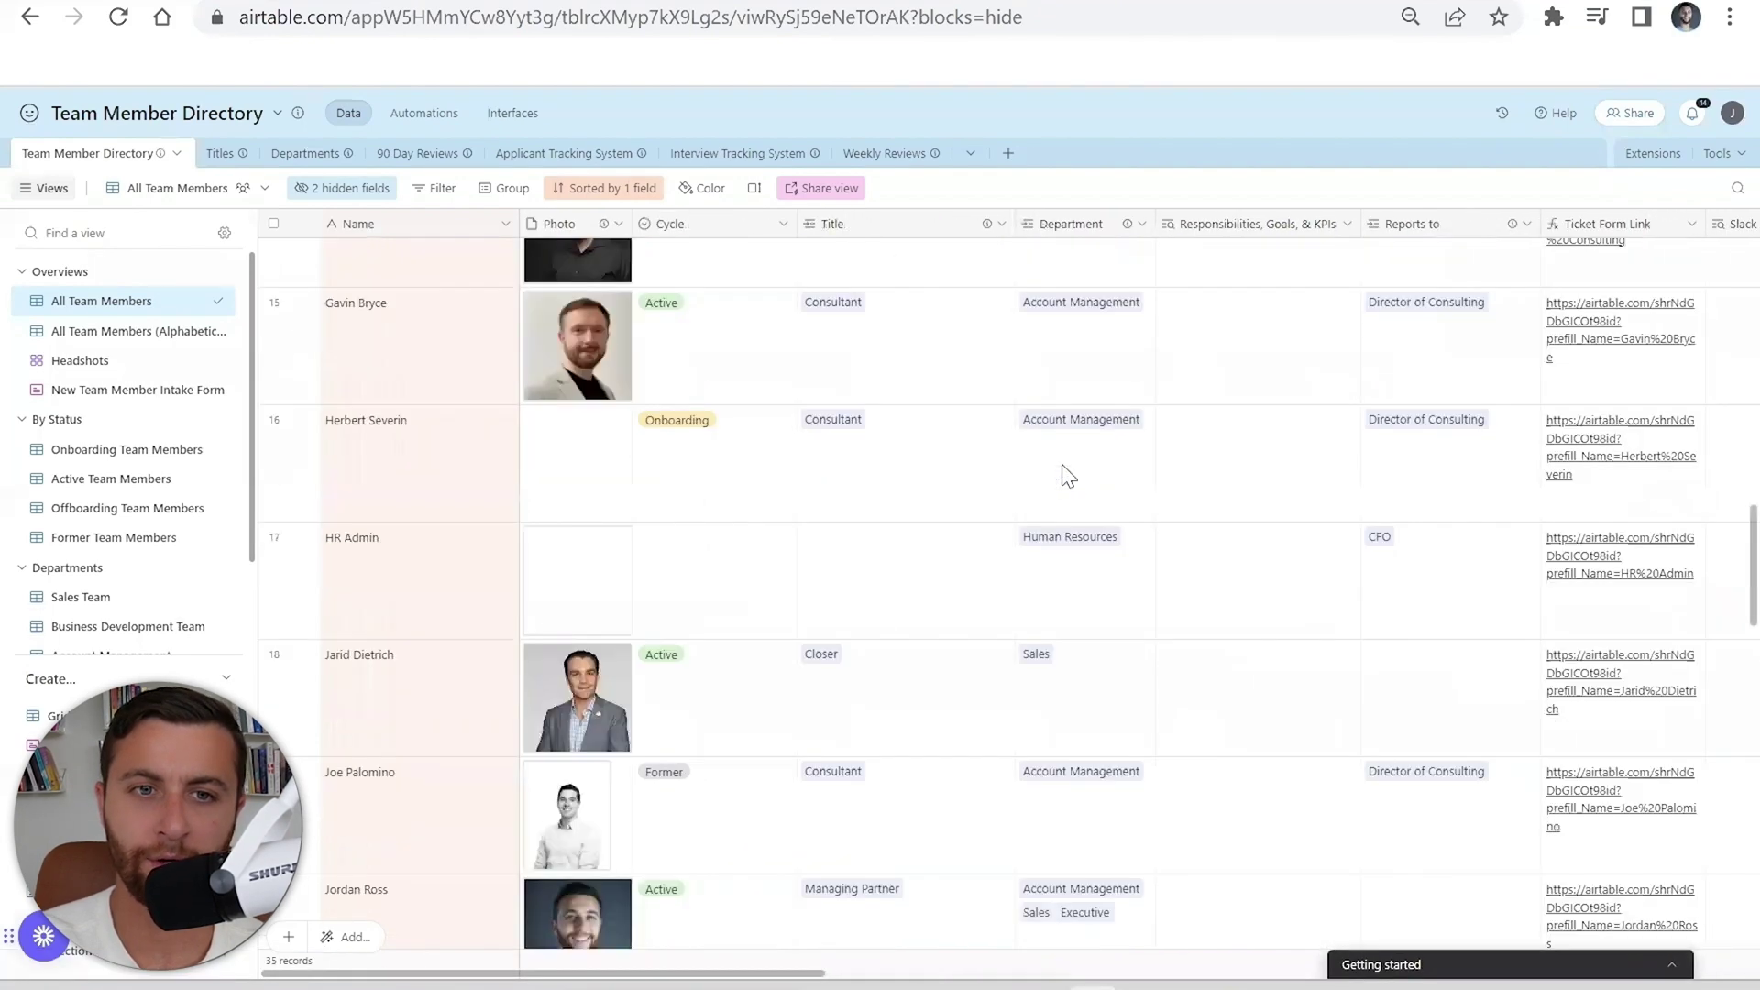
pyautogui.hscroll(2, 1072, 524)
pyautogui.scroll(1, 1074, 525)
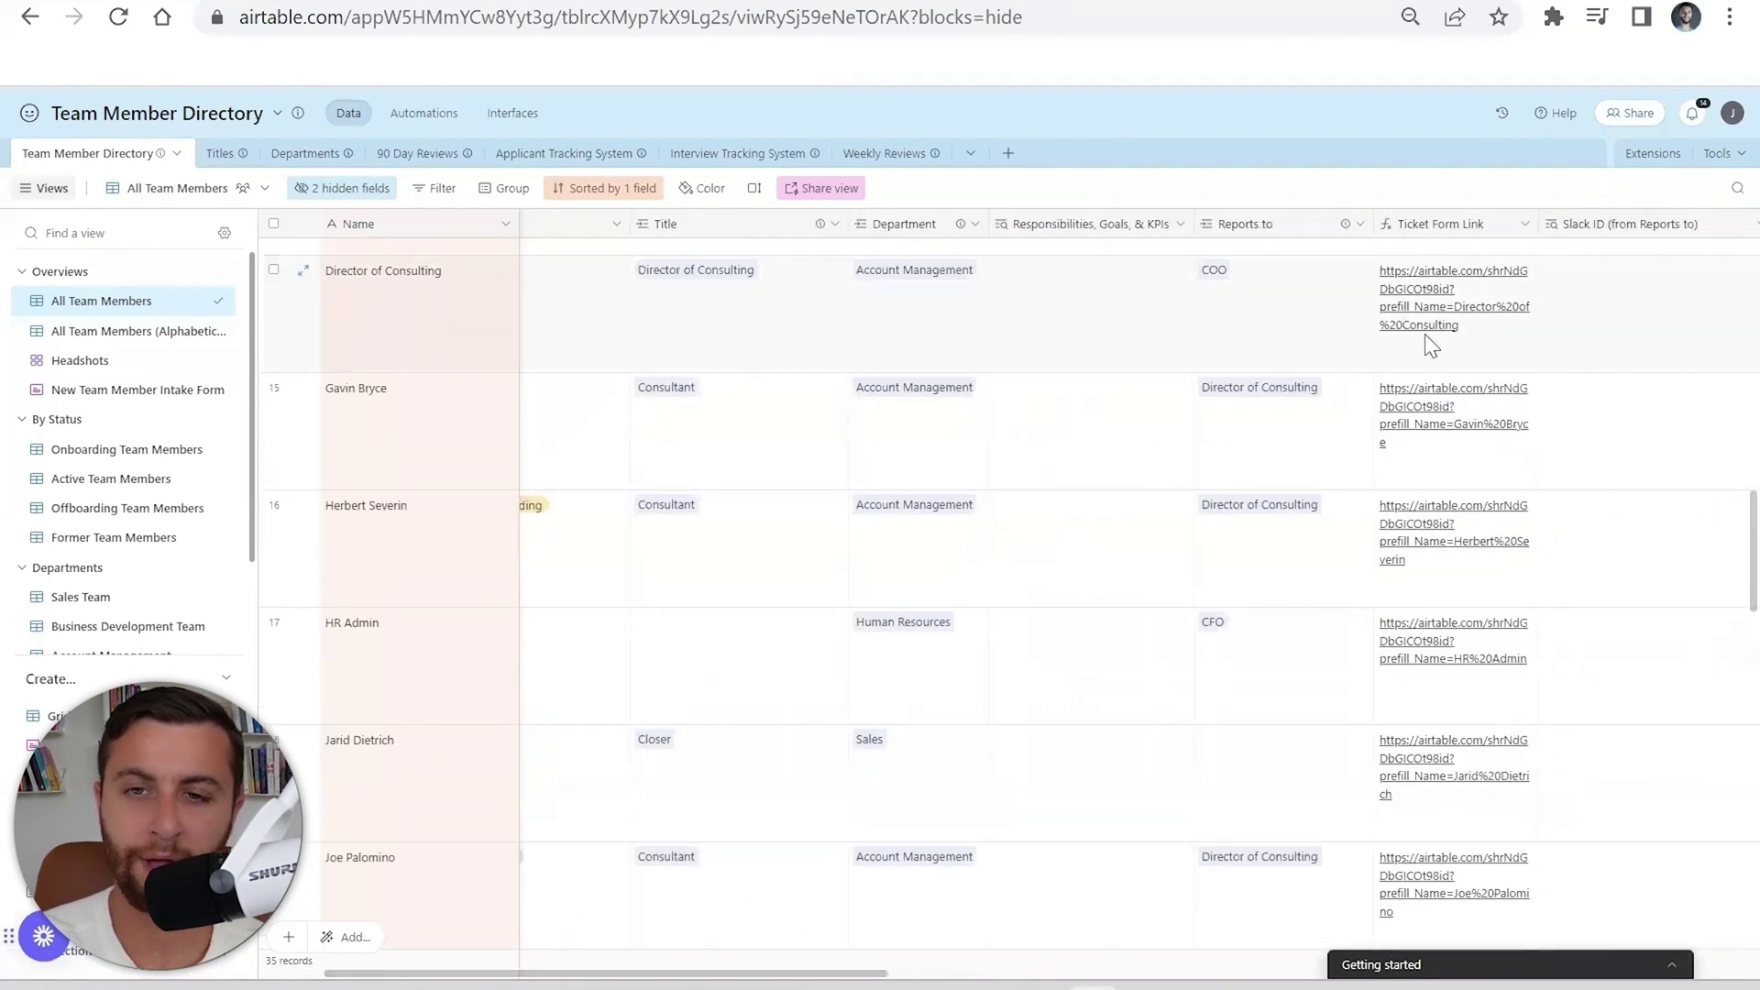
# Glance at the Employee Directory Dashboard extensions, then open the LMS base.
pyautogui.click(1658, 154)
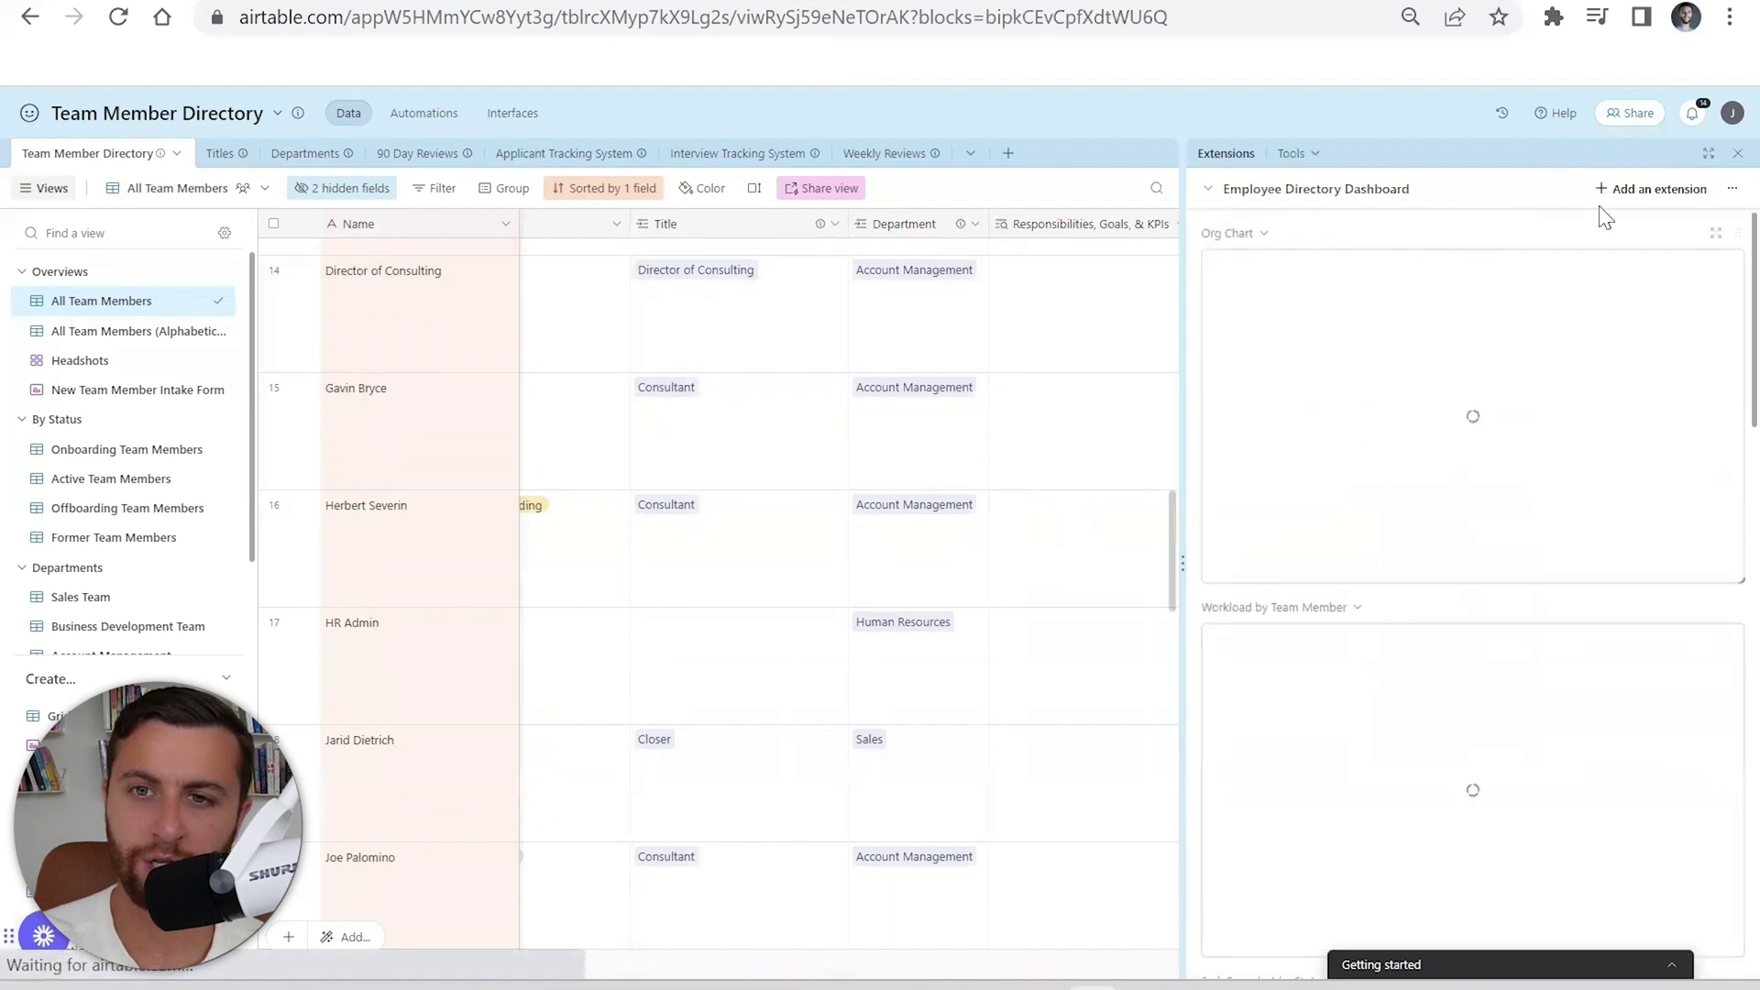
pyautogui.click(1738, 153)
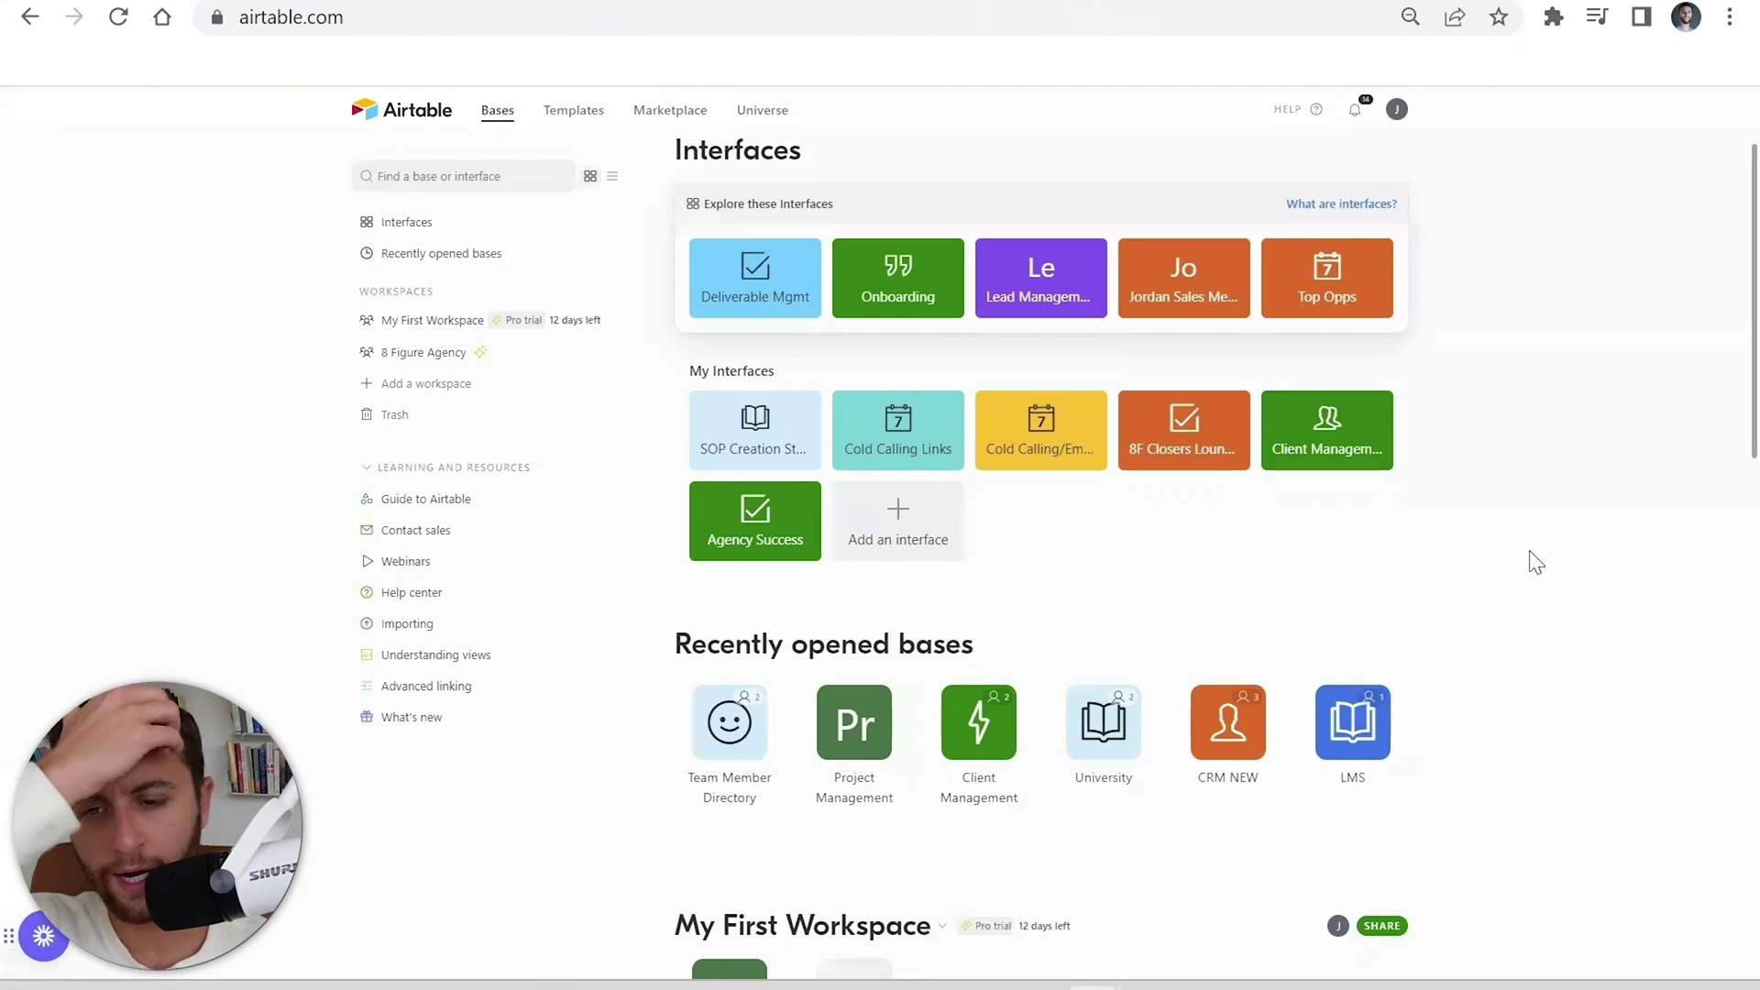
pyautogui.click(1329, 747)
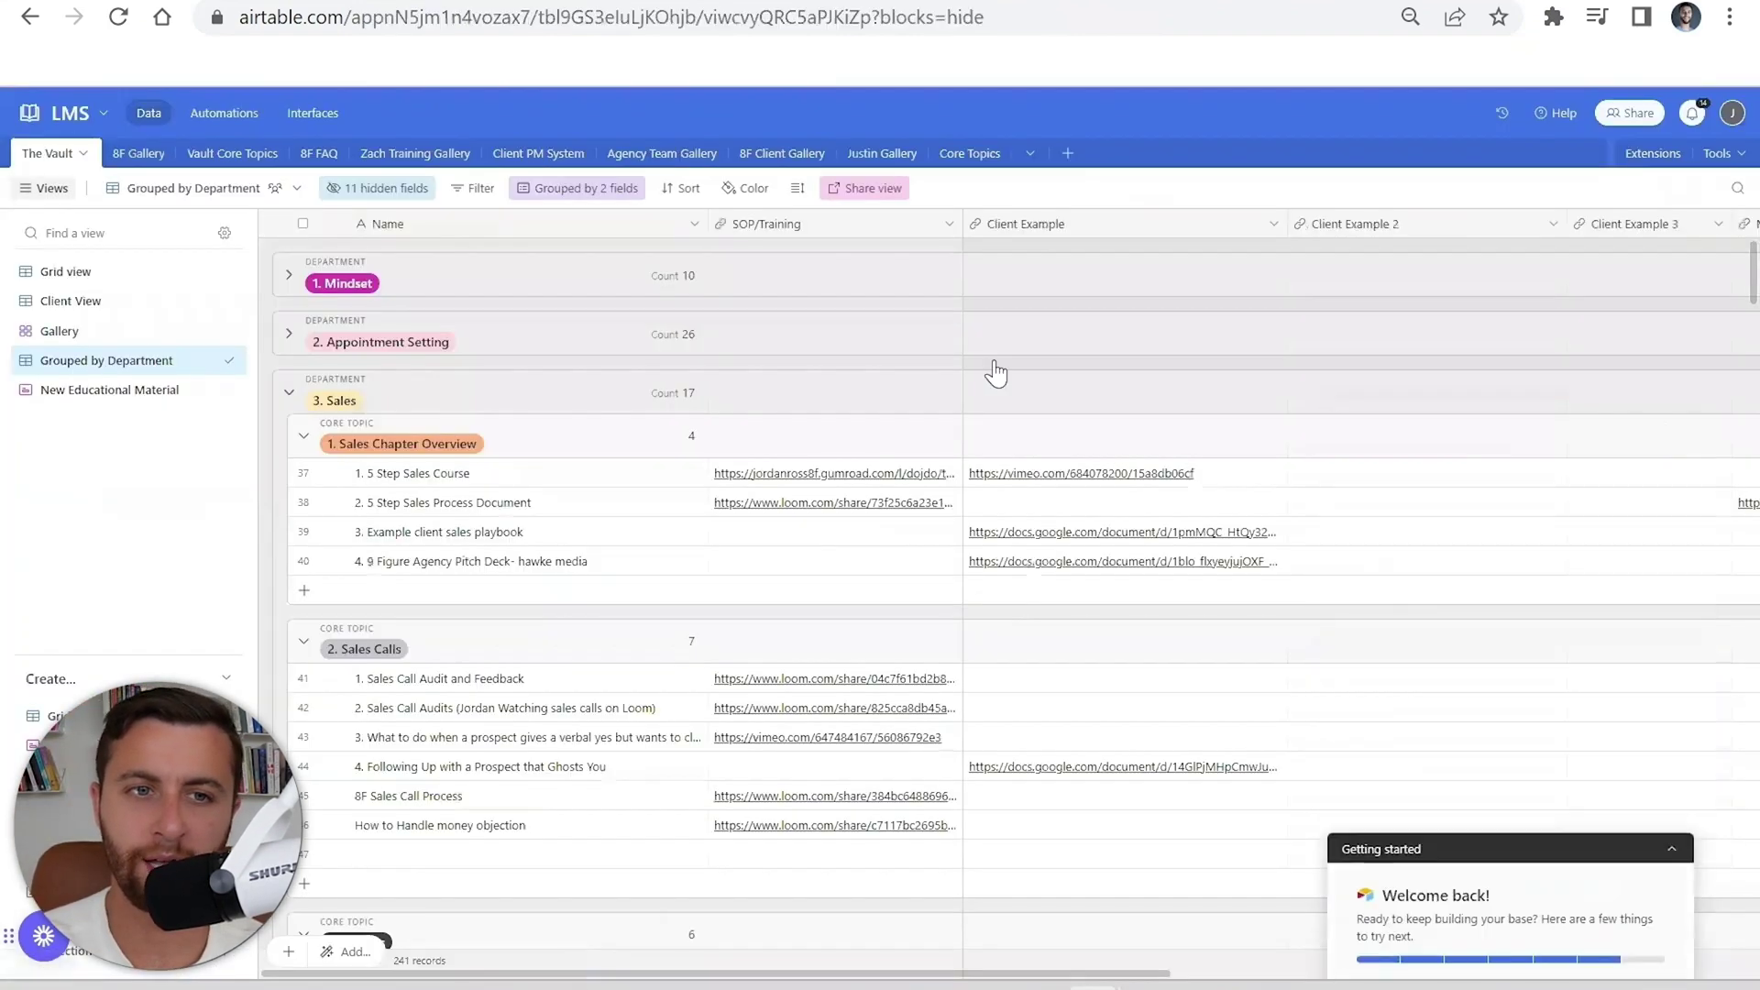
pyautogui.scroll(-1, 396, 903)
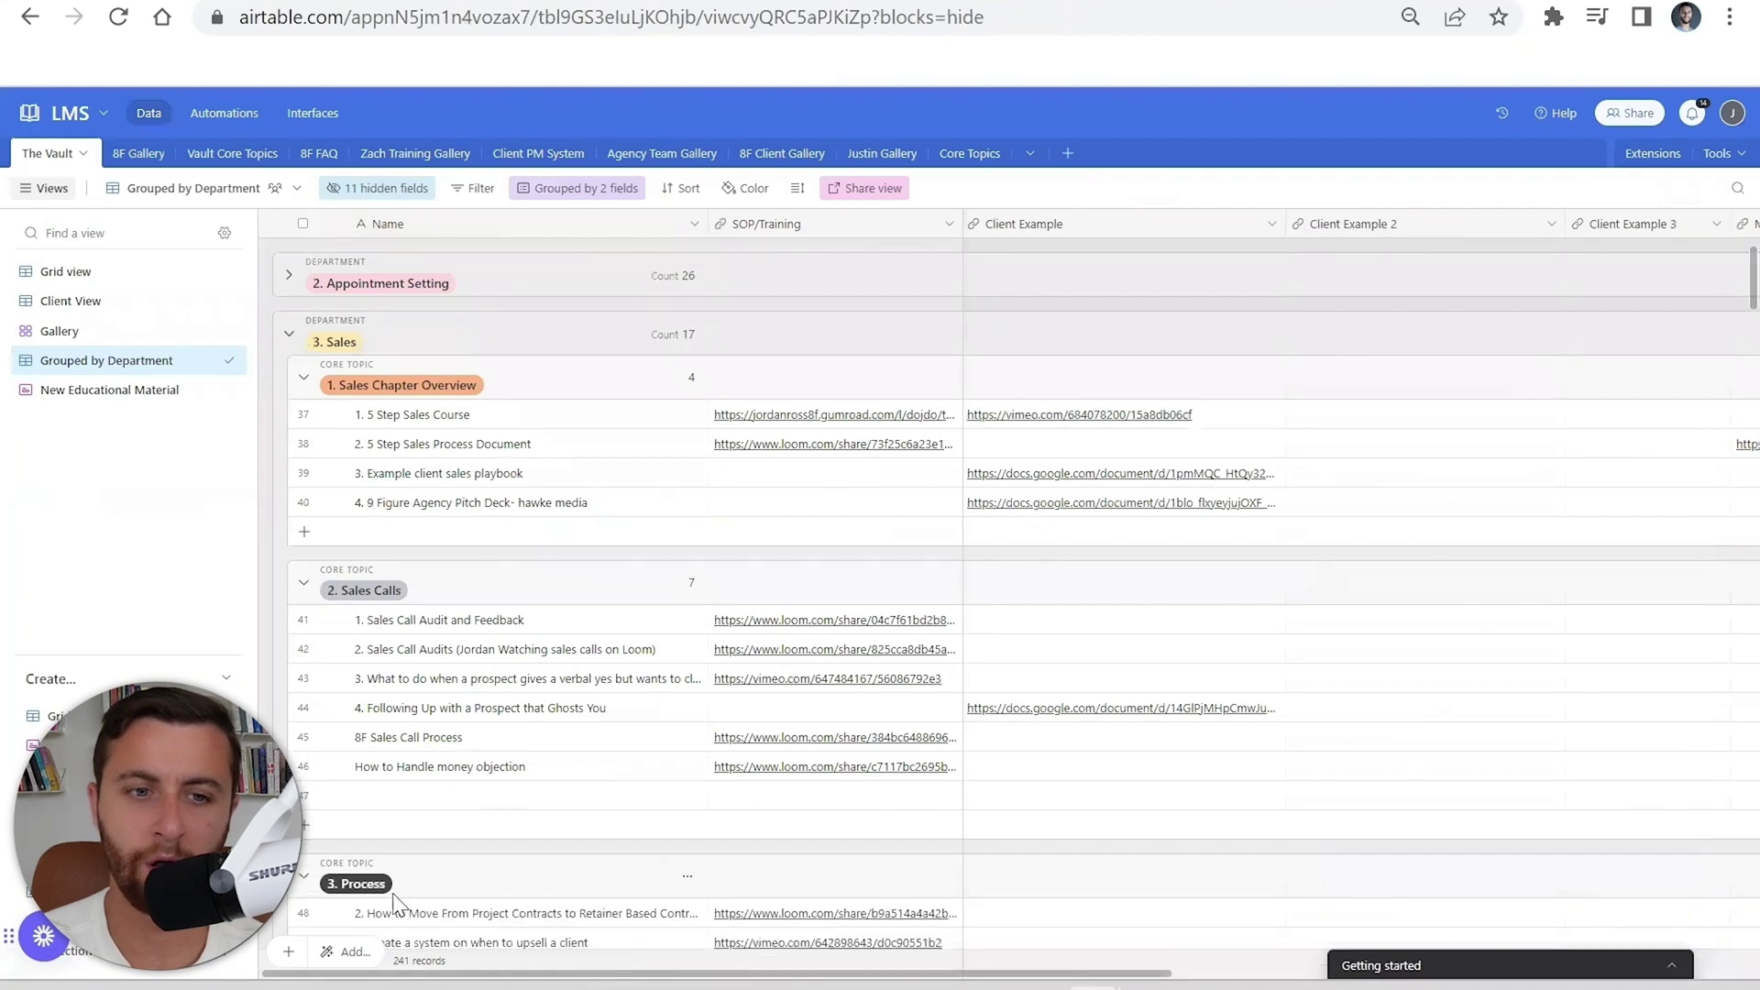
pyautogui.scroll(-10, 561, 629)
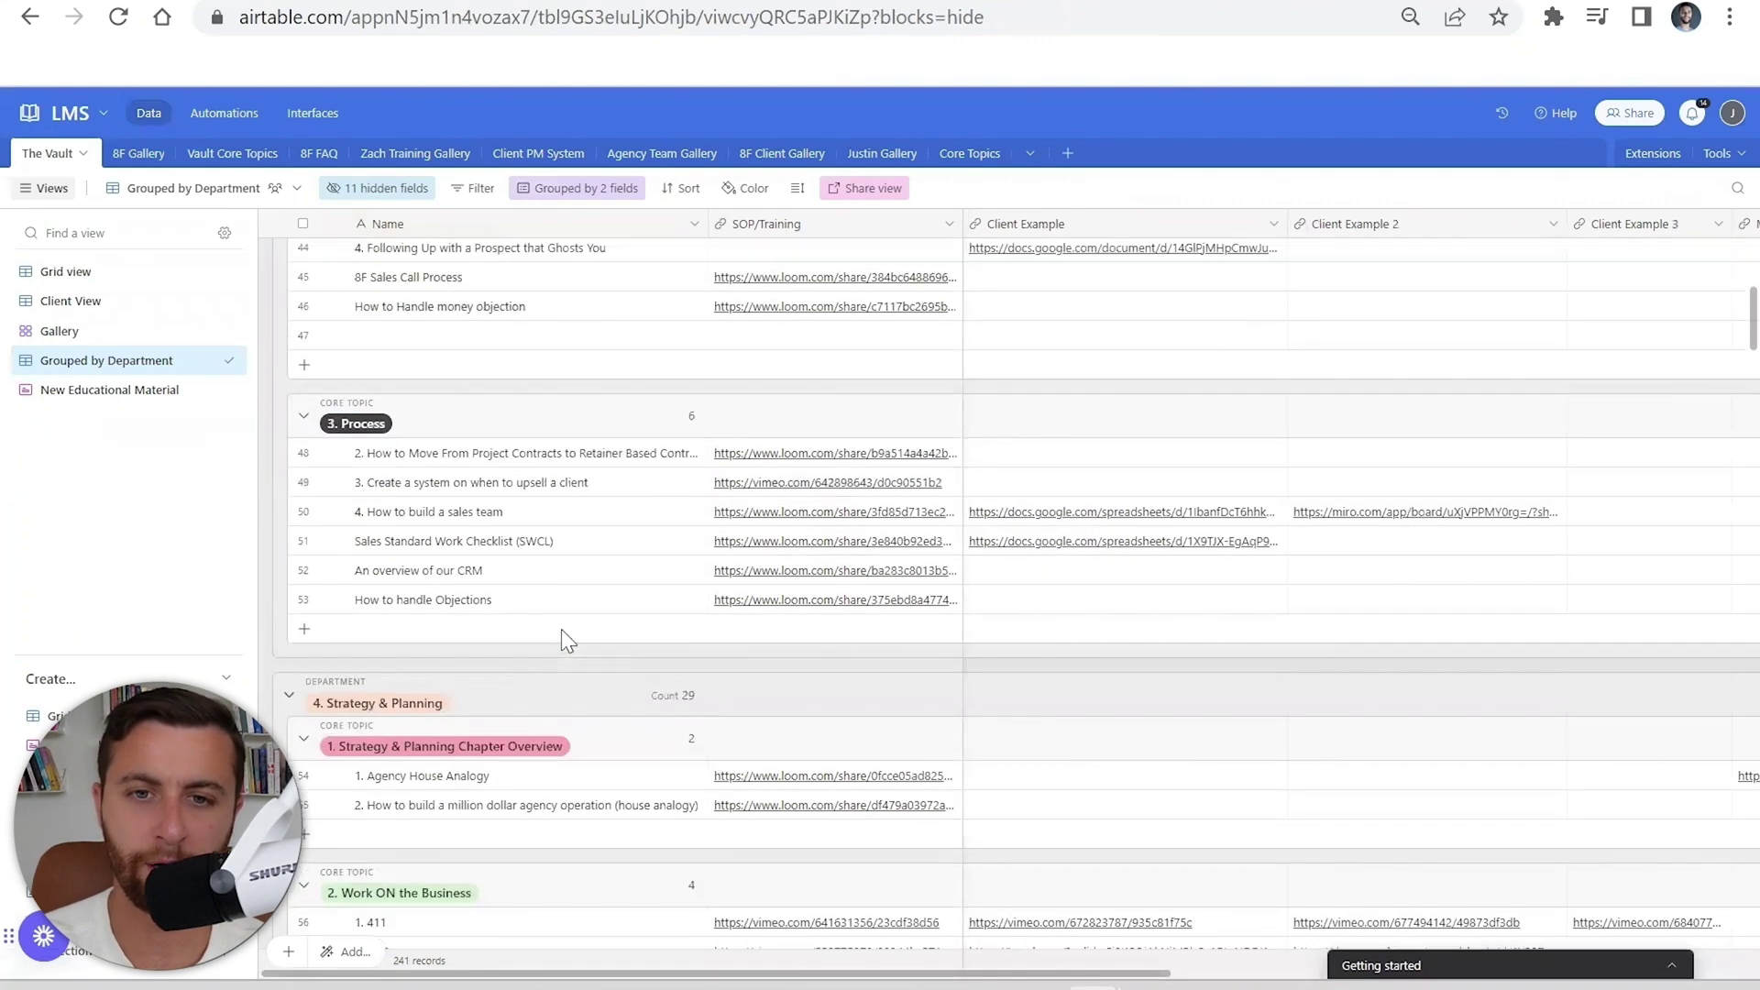
pyautogui.scroll(-4, 638, 456)
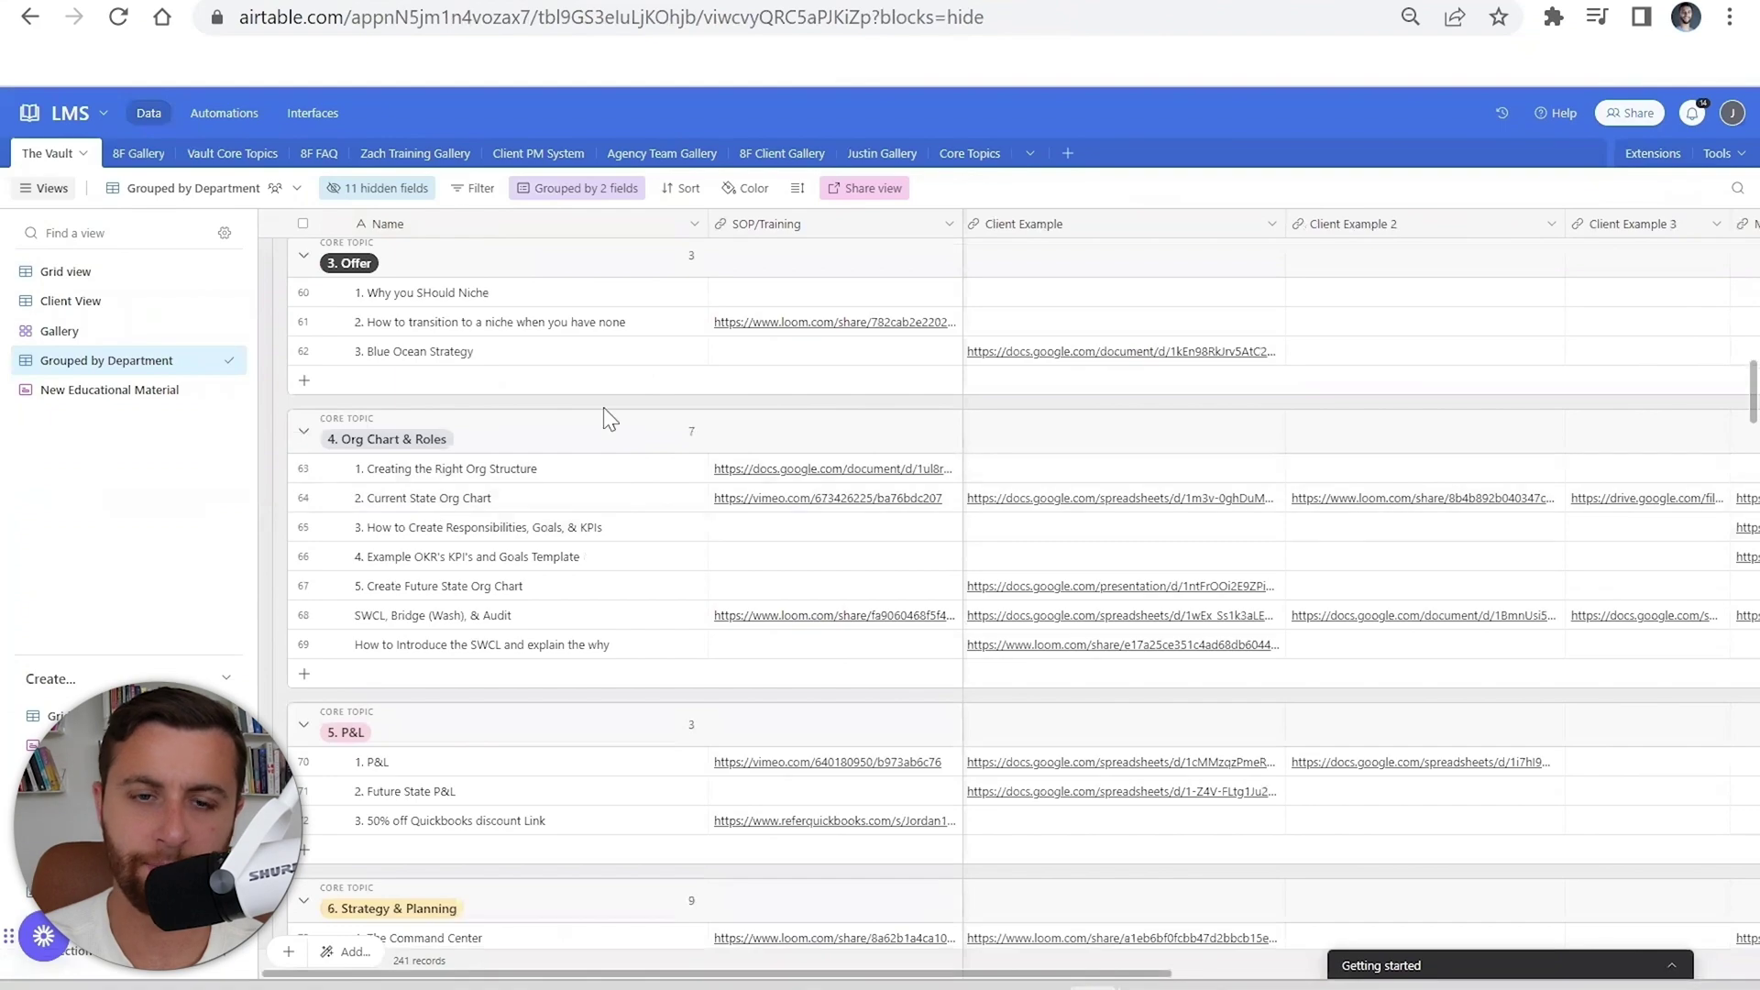
pyautogui.scroll(-14, 605, 417)
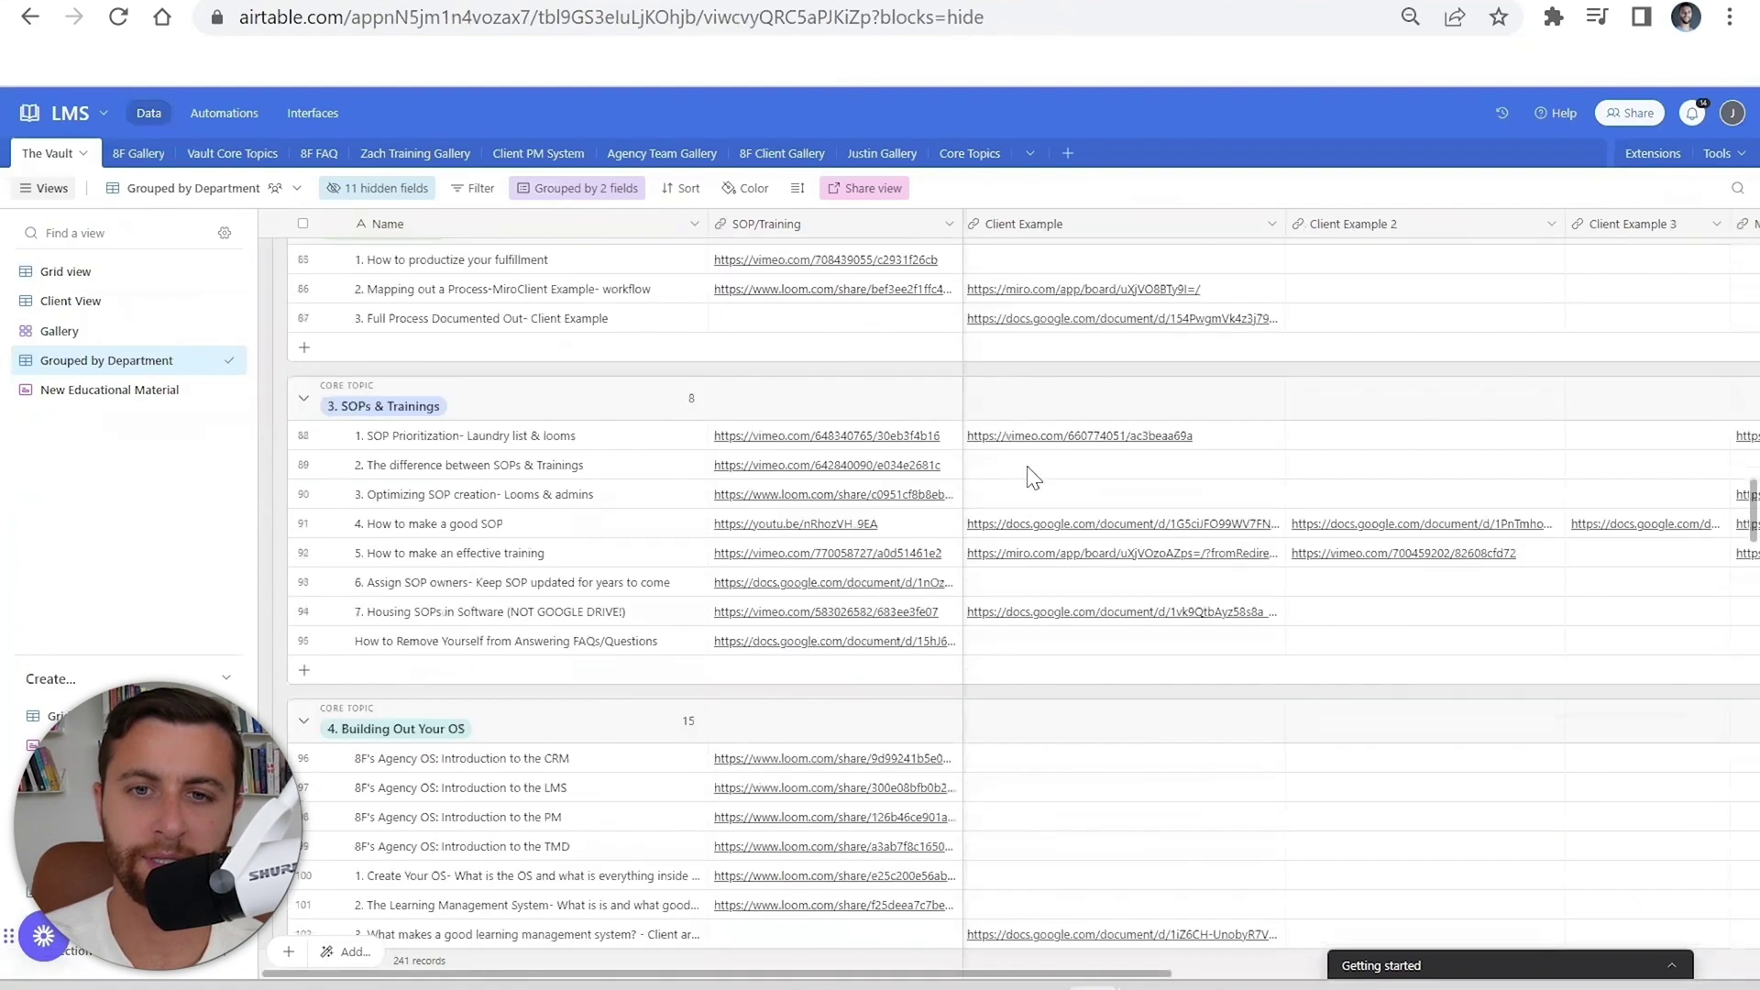
pyautogui.click(26, 117)
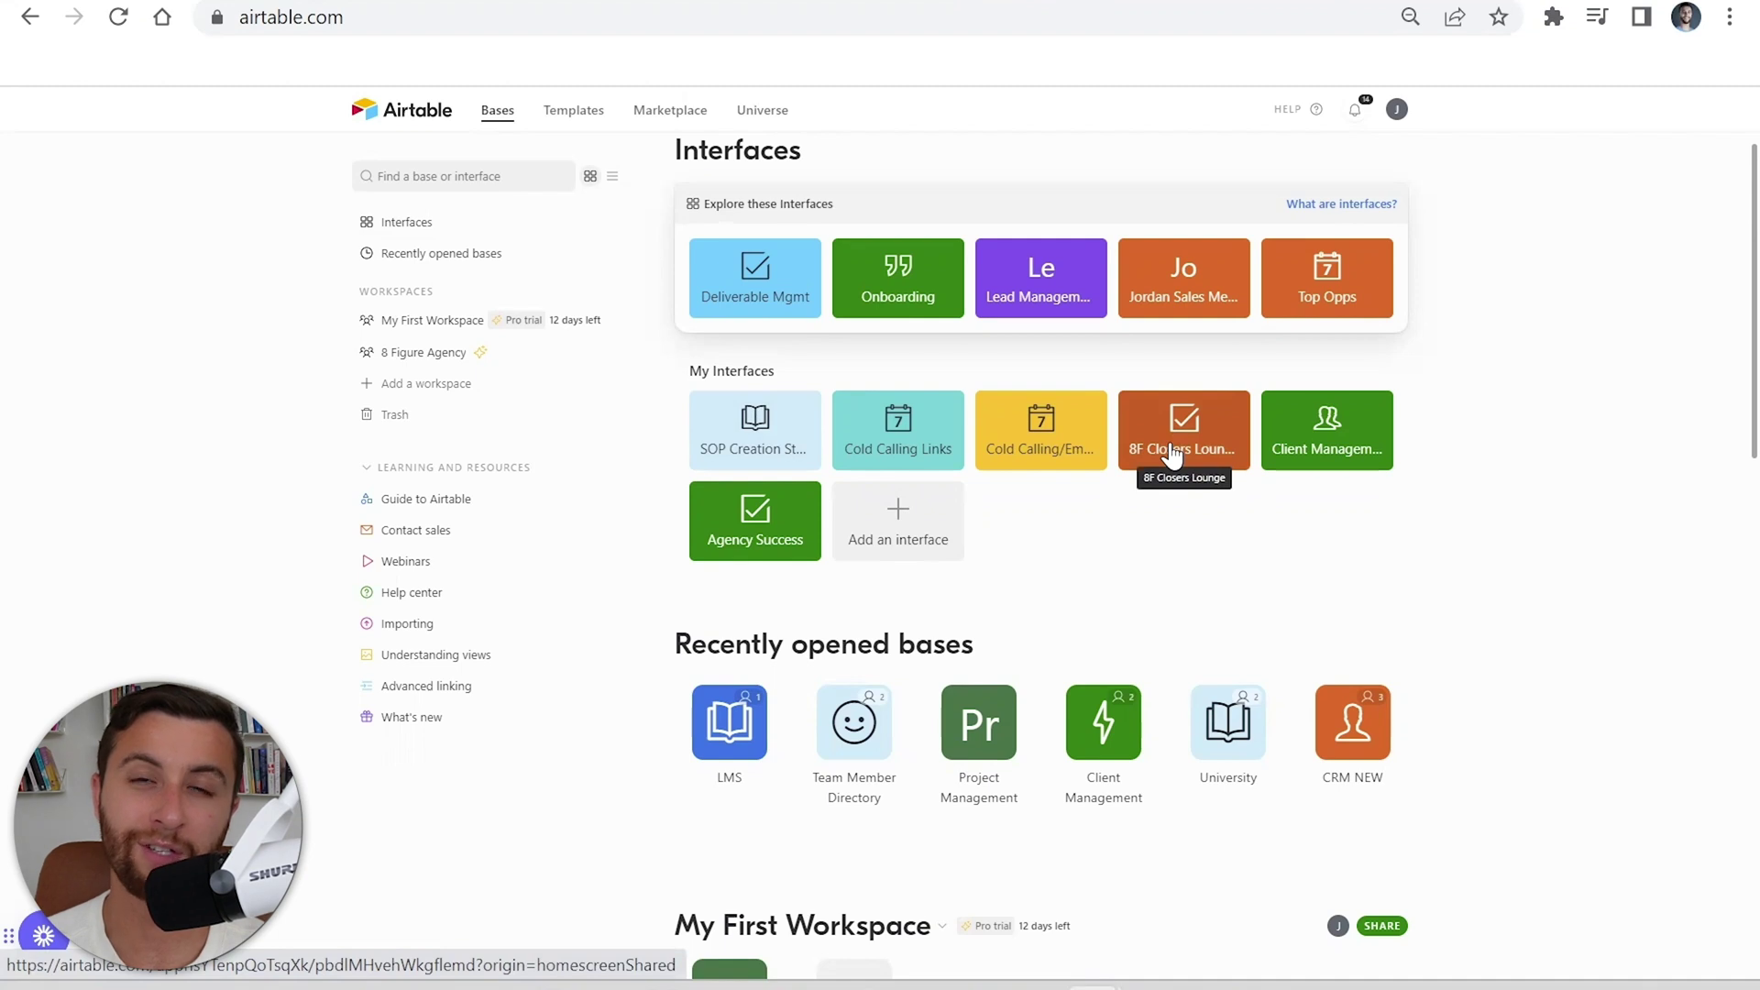
# Open the 8F Closers Lounge interface and highlight the lead's email and phone fields.
pyautogui.click(1172, 453)
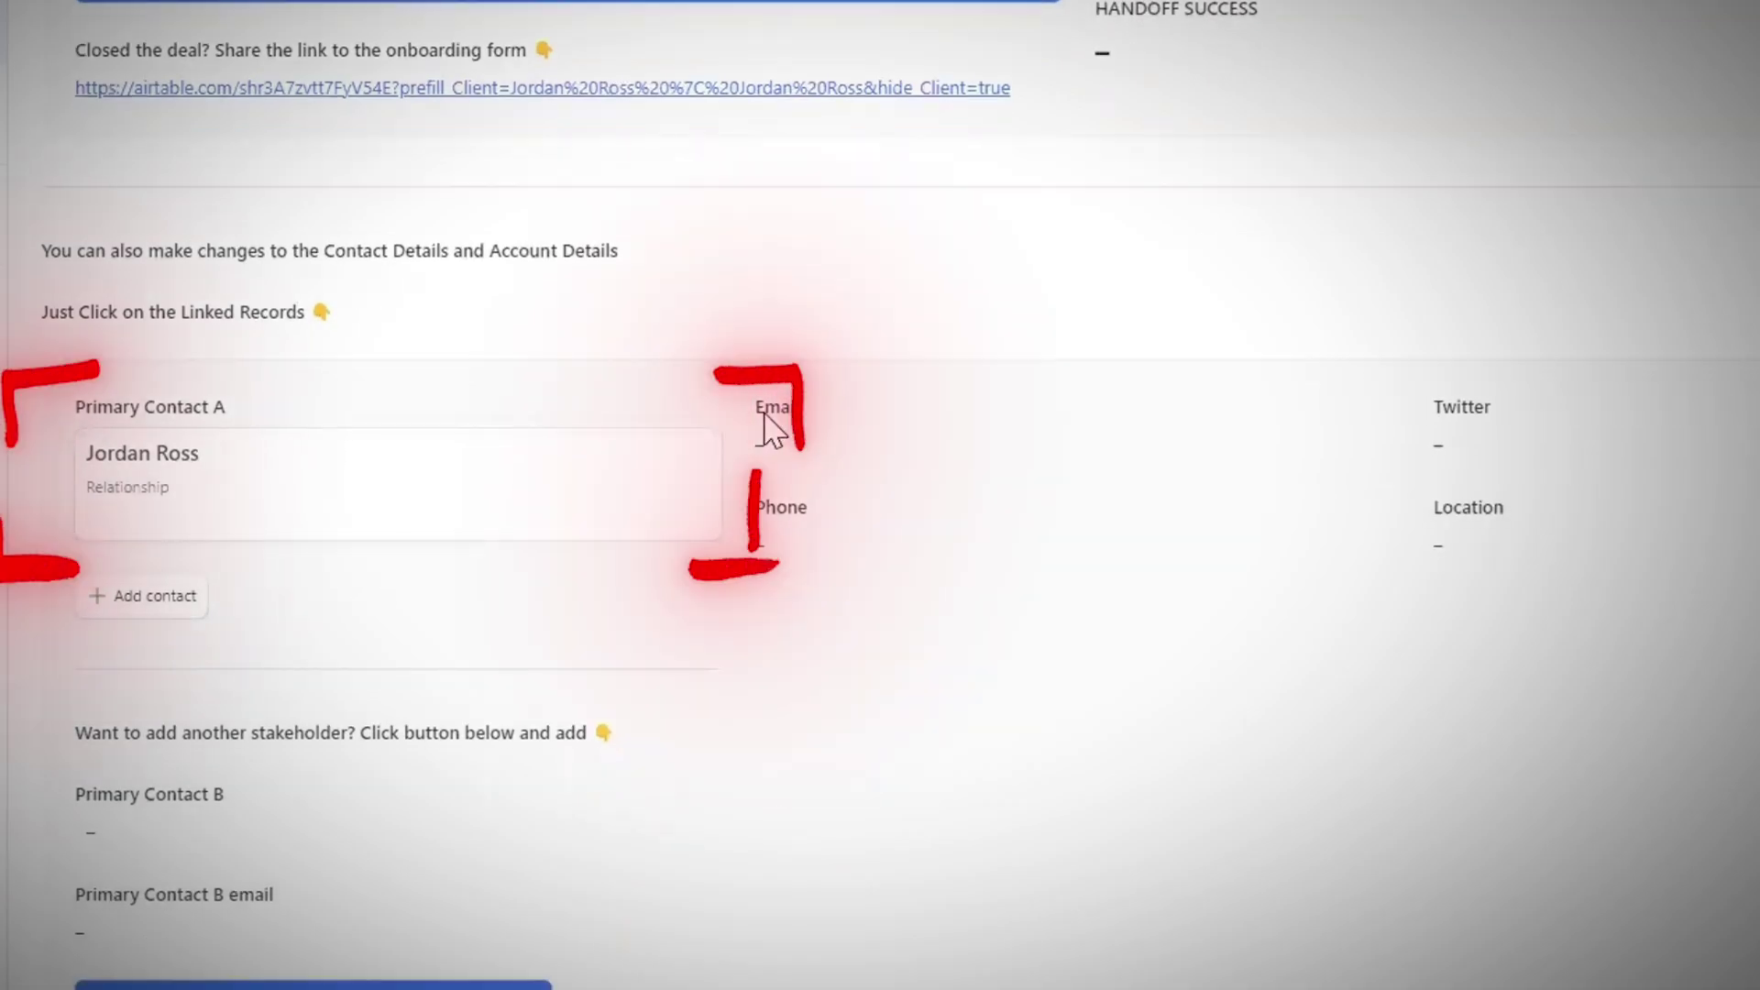
pyautogui.moveTo(824, 495); pyautogui.dragTo(1054, 576)
pyautogui.click(1121, 578)
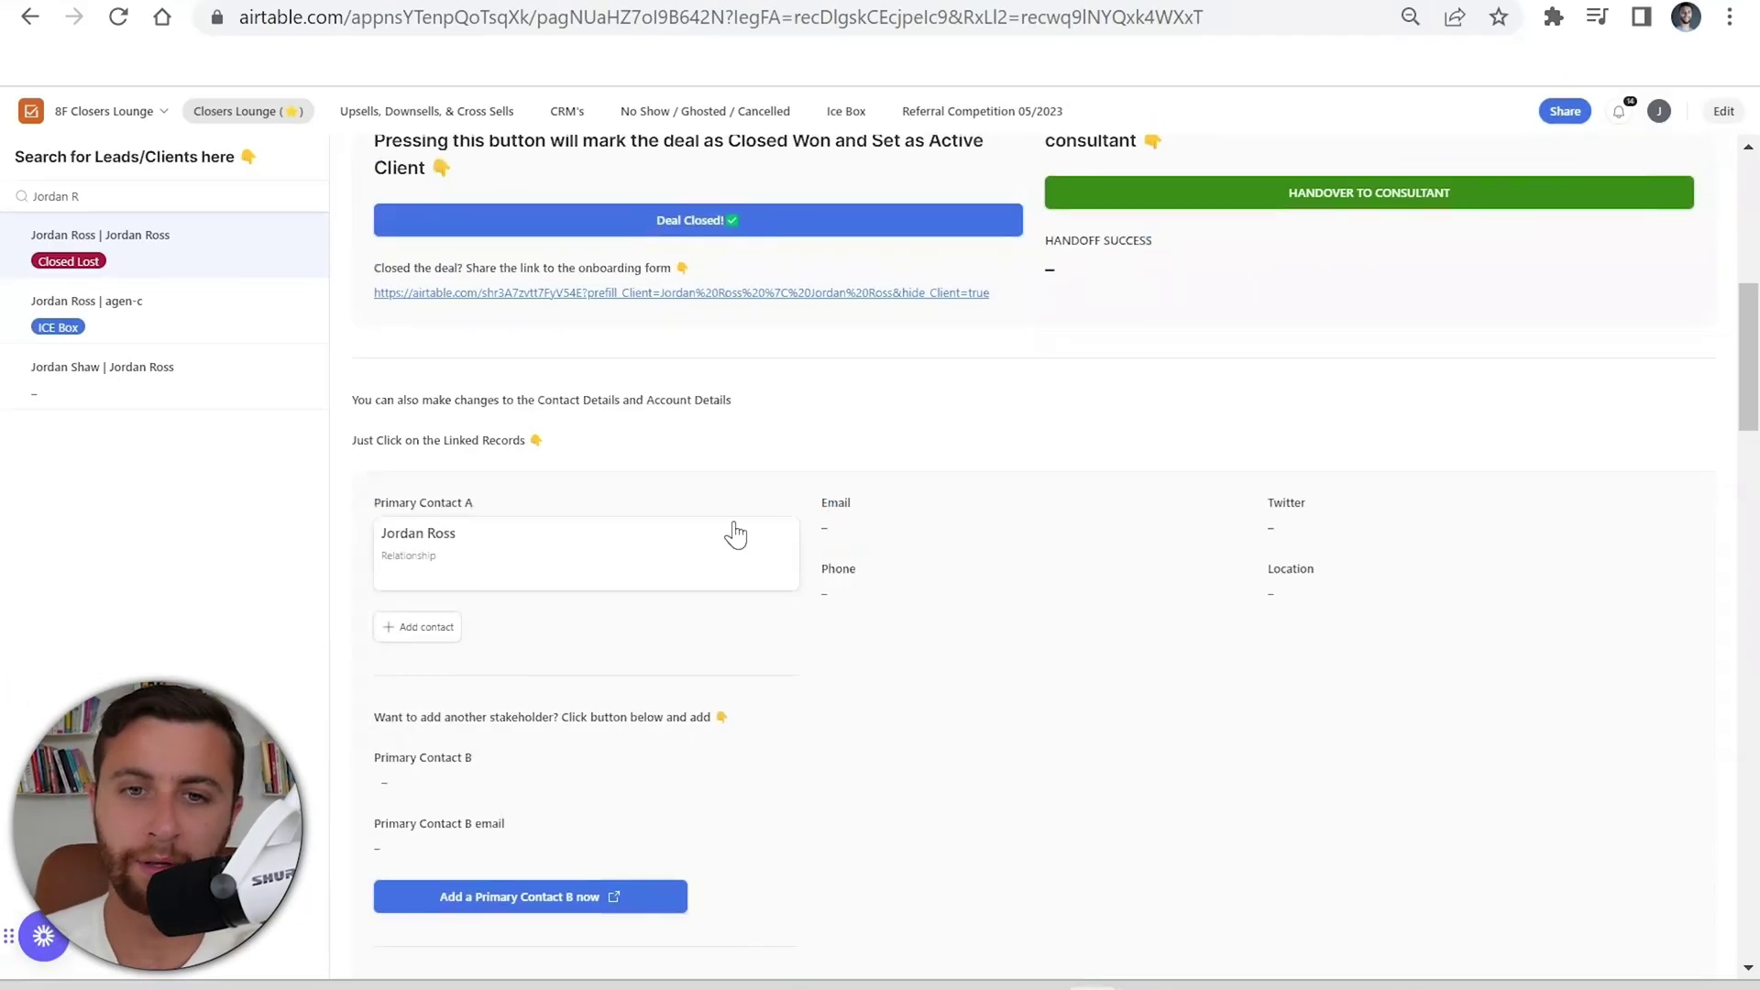
pyautogui.scroll(-12, 794, 554)
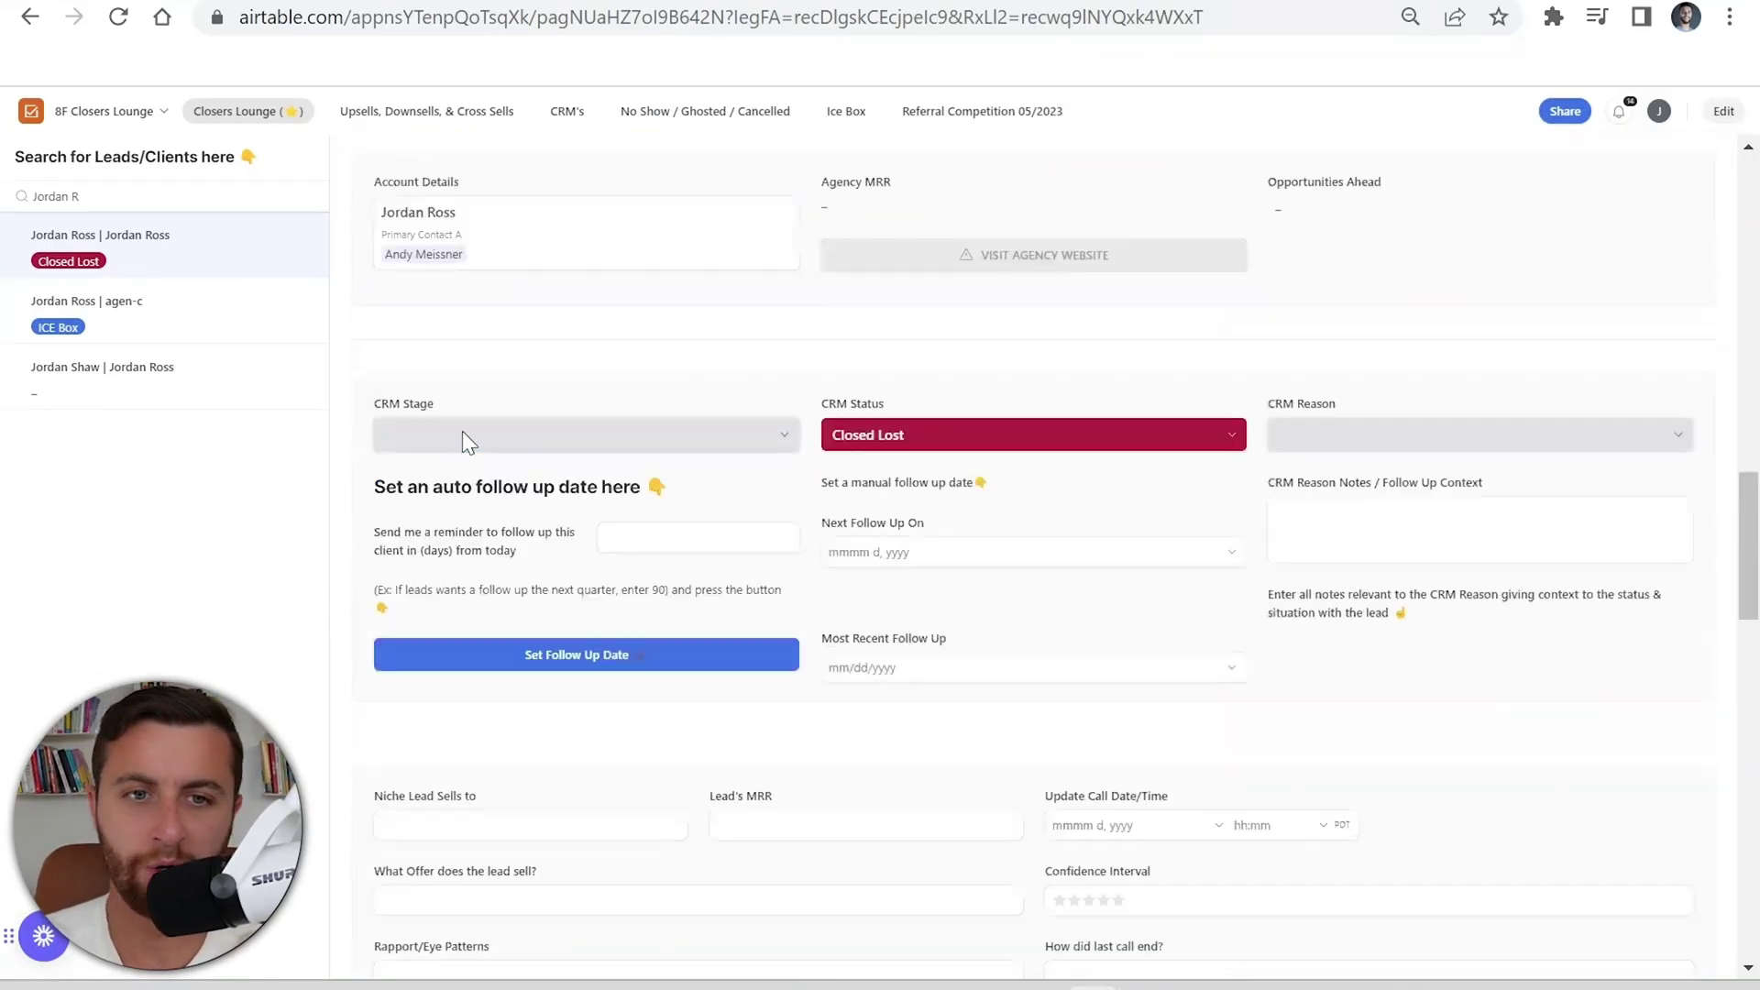
# Set CRM Stage to Discovery Call (Call 1), keep status Closed Lost, and CRM Reason to Cancelled.
pyautogui.click(463, 435)
pyautogui.click(449, 531)
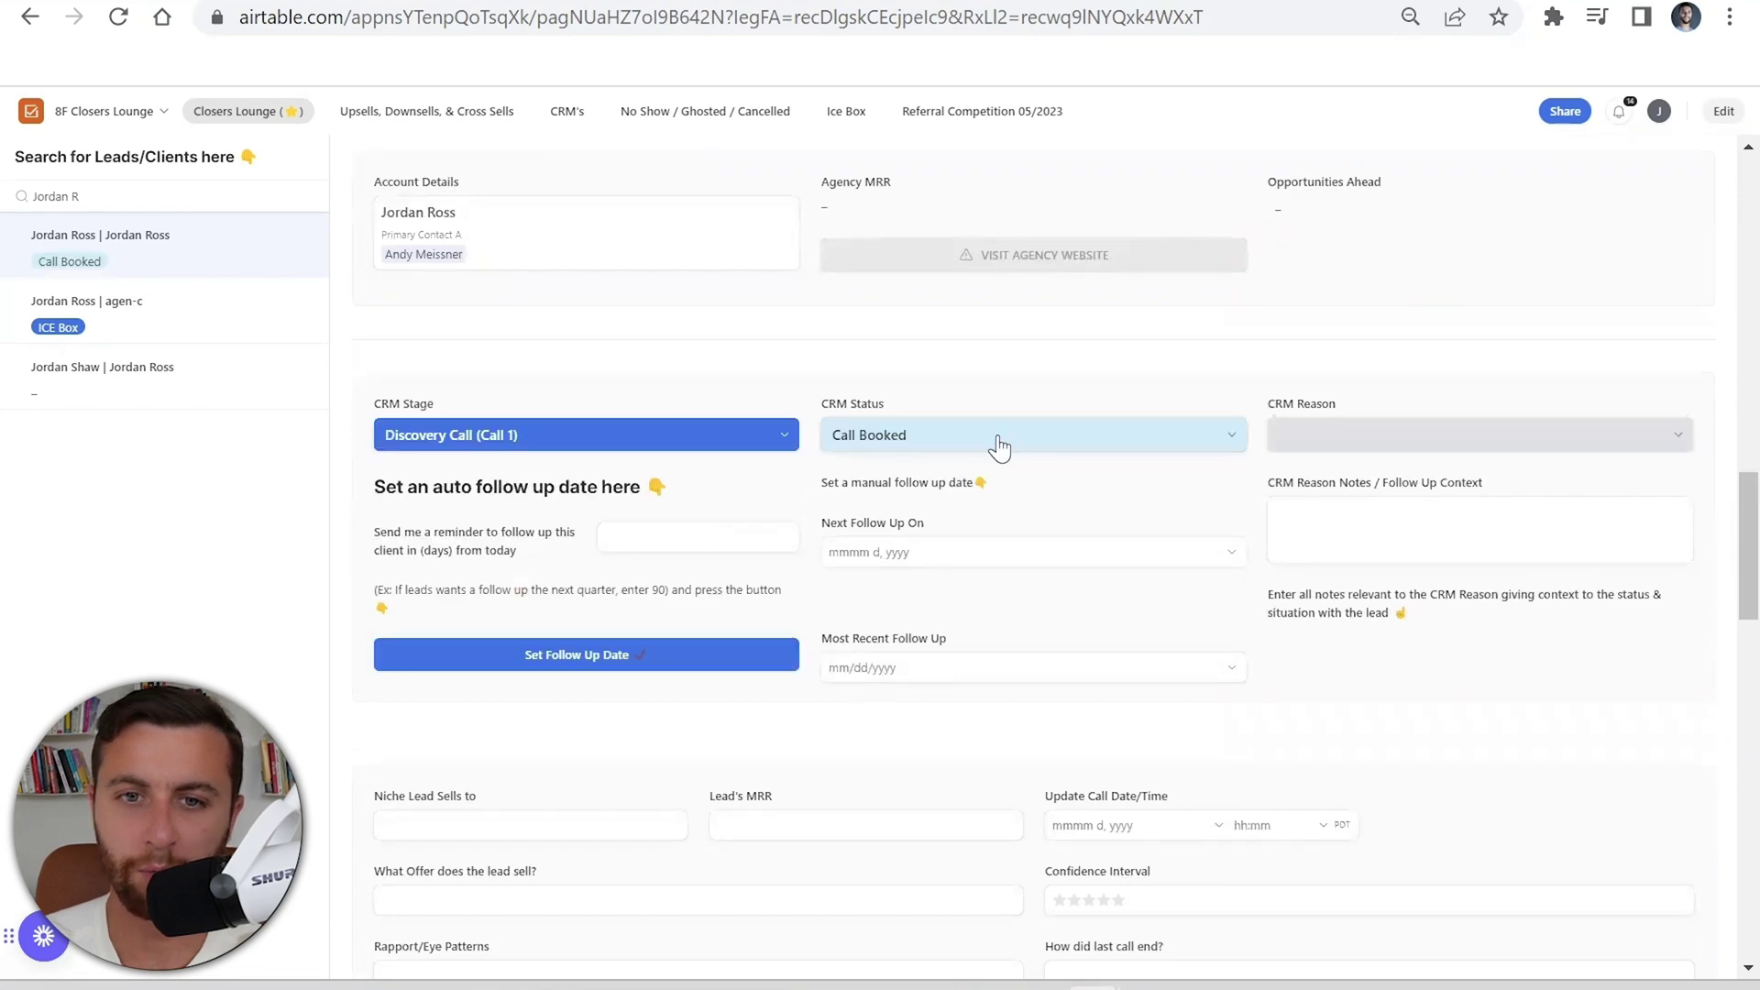
pyautogui.click(999, 444)
pyautogui.scroll(-3, 951, 562)
pyautogui.click(912, 601)
pyautogui.click(1375, 436)
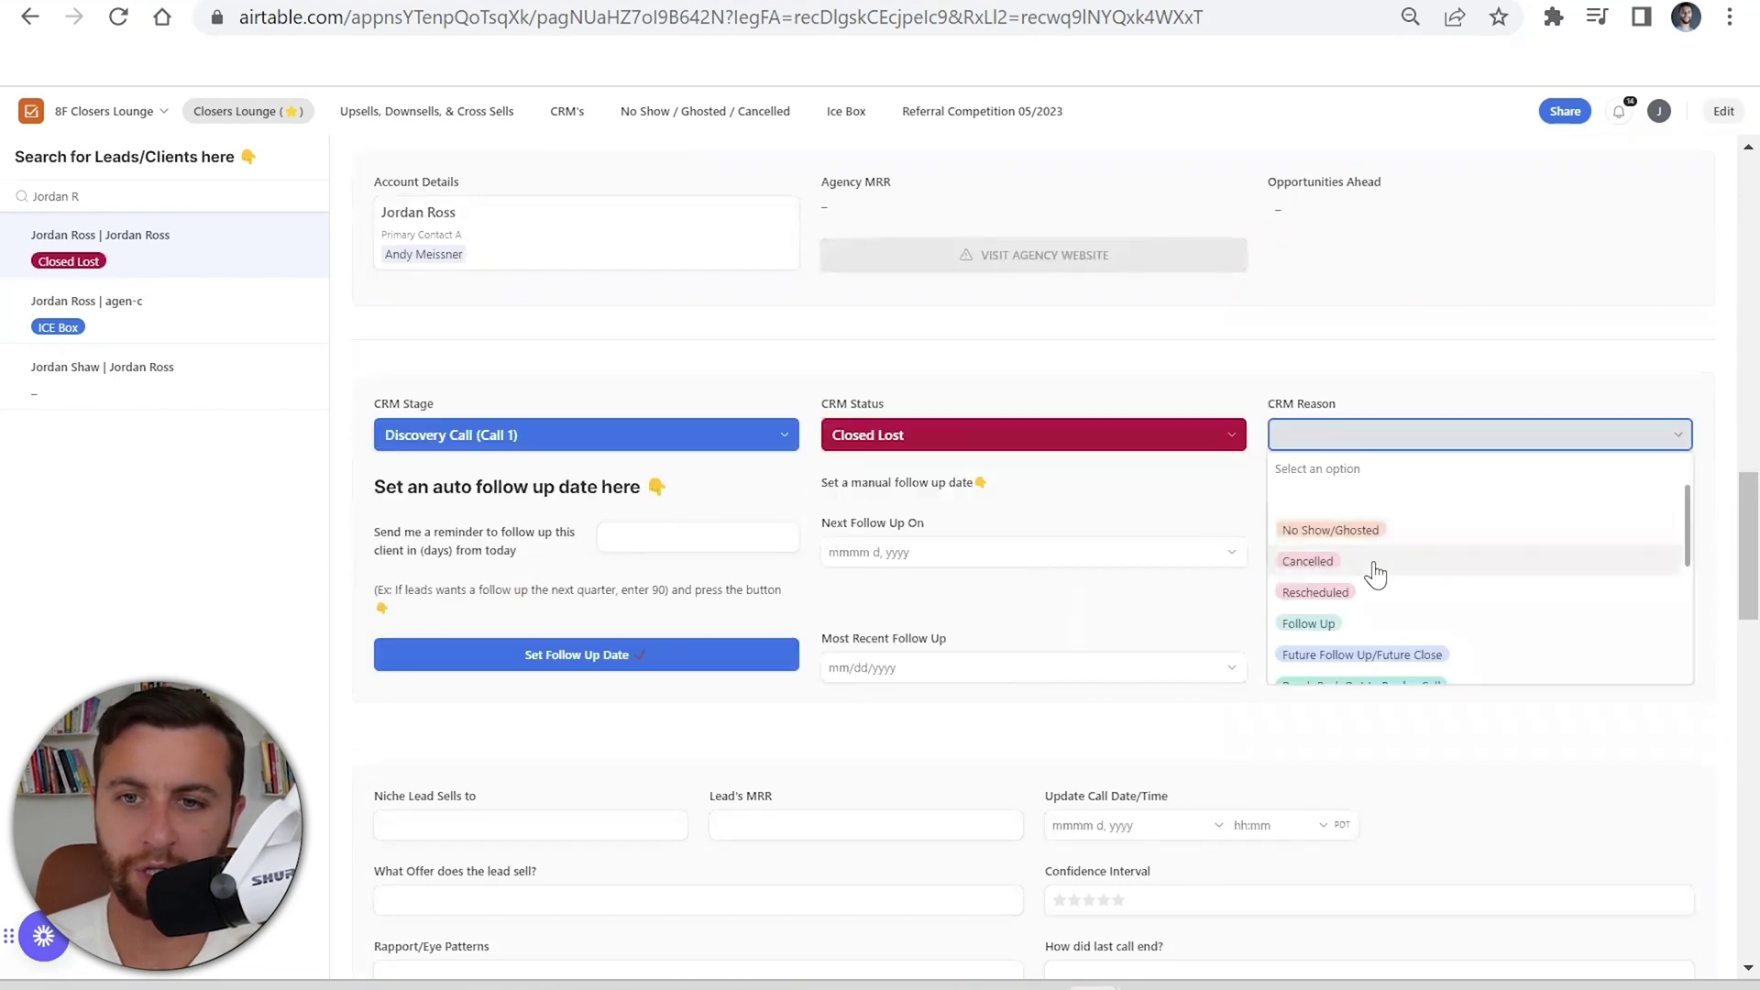
pyautogui.click(1373, 560)
pyautogui.scroll(-3, 1371, 569)
pyautogui.scroll(-2, 472, 445)
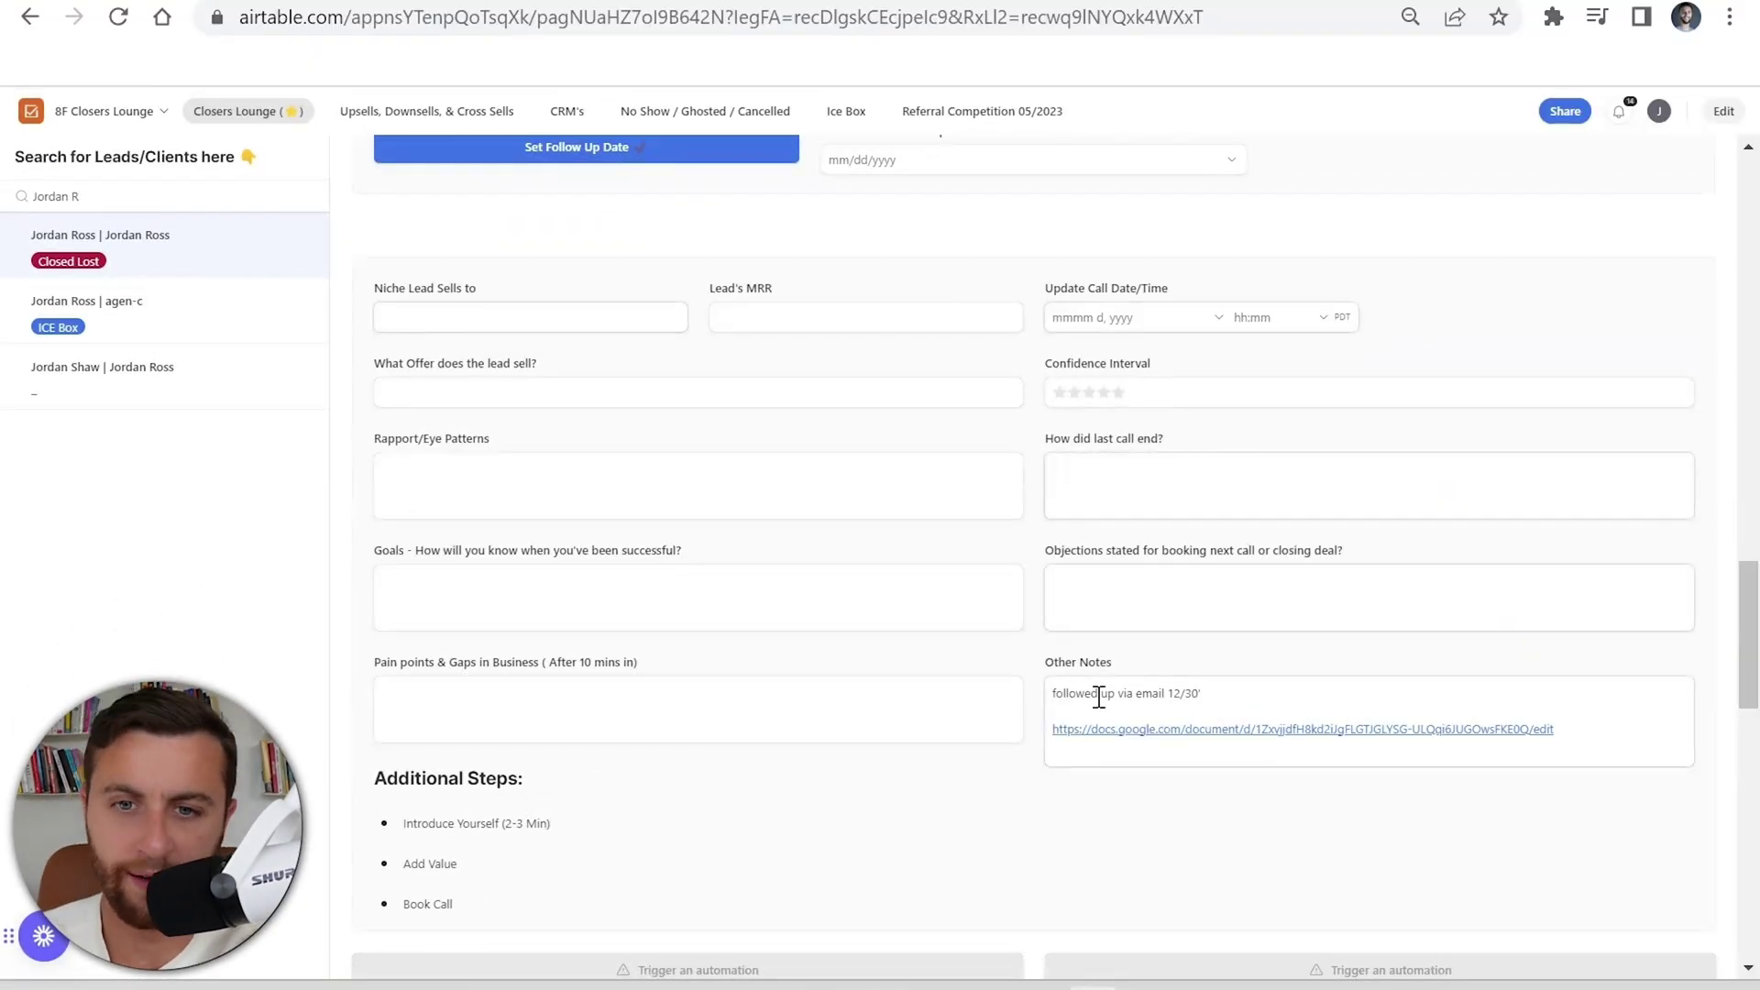
# Link Core Consulting as Offer 1 and assign Salesperson A with a pay percentage.
pyautogui.click(541, 719)
pyautogui.click(426, 608)
pyautogui.scroll(-8, 432, 437)
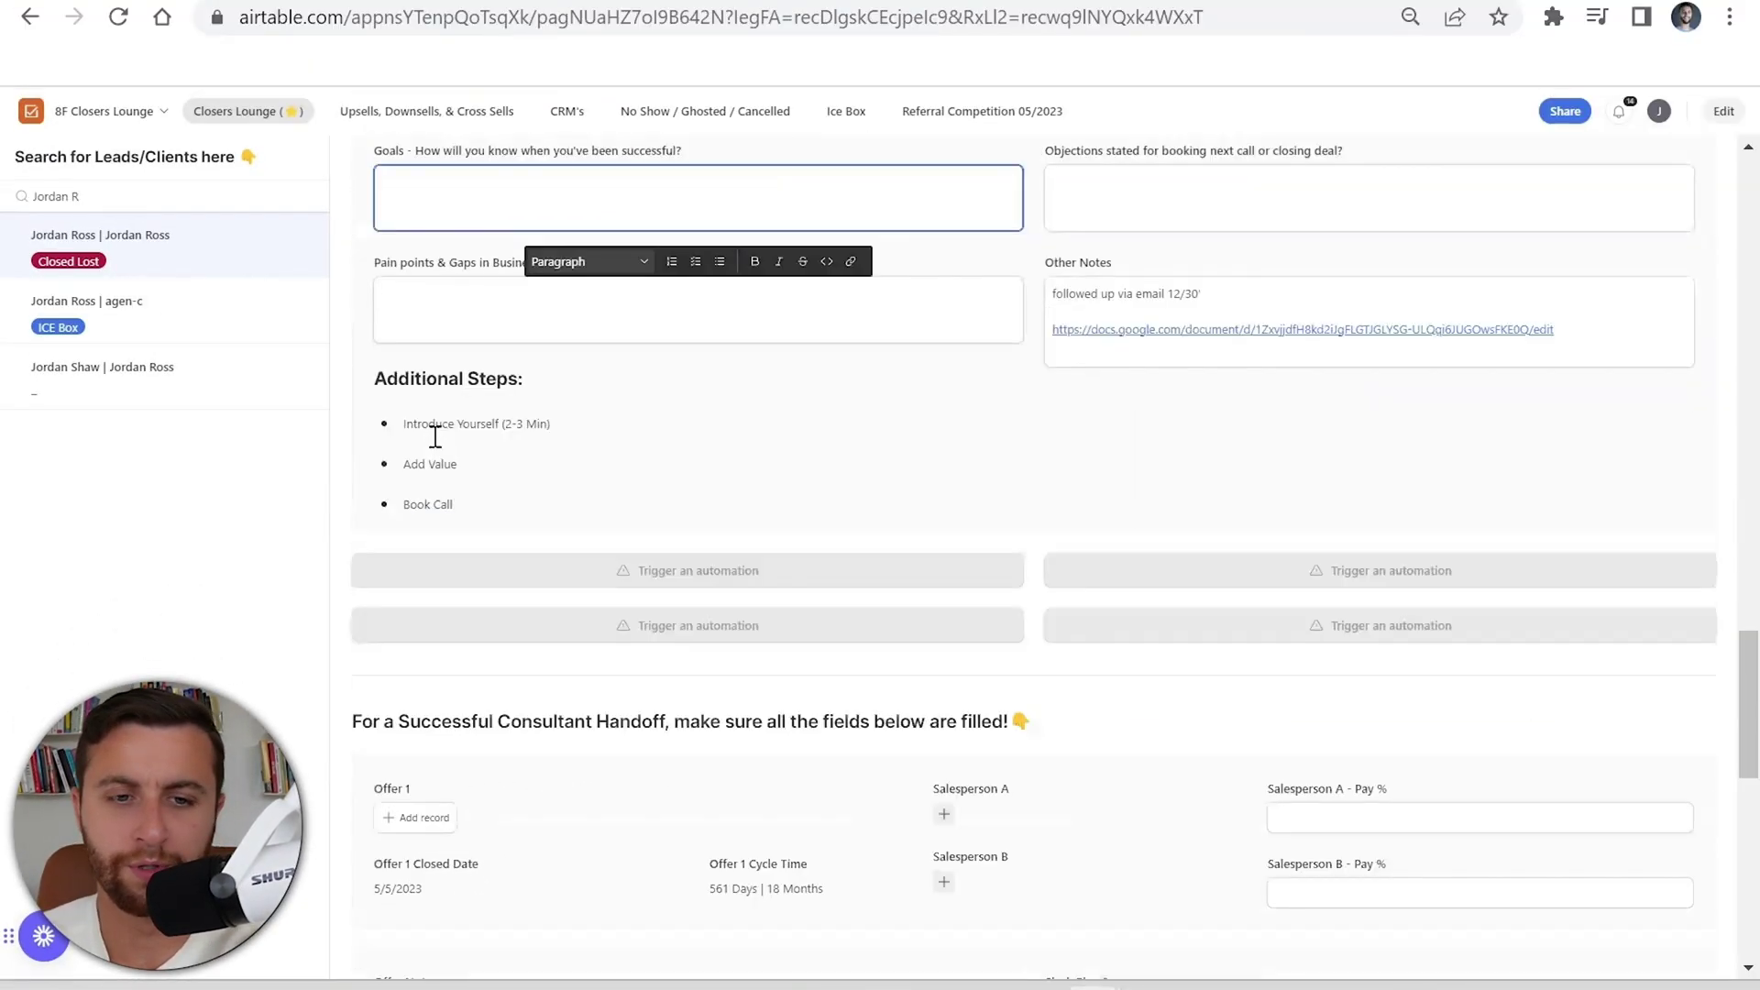
pyautogui.click(415, 494)
pyautogui.click(471, 597)
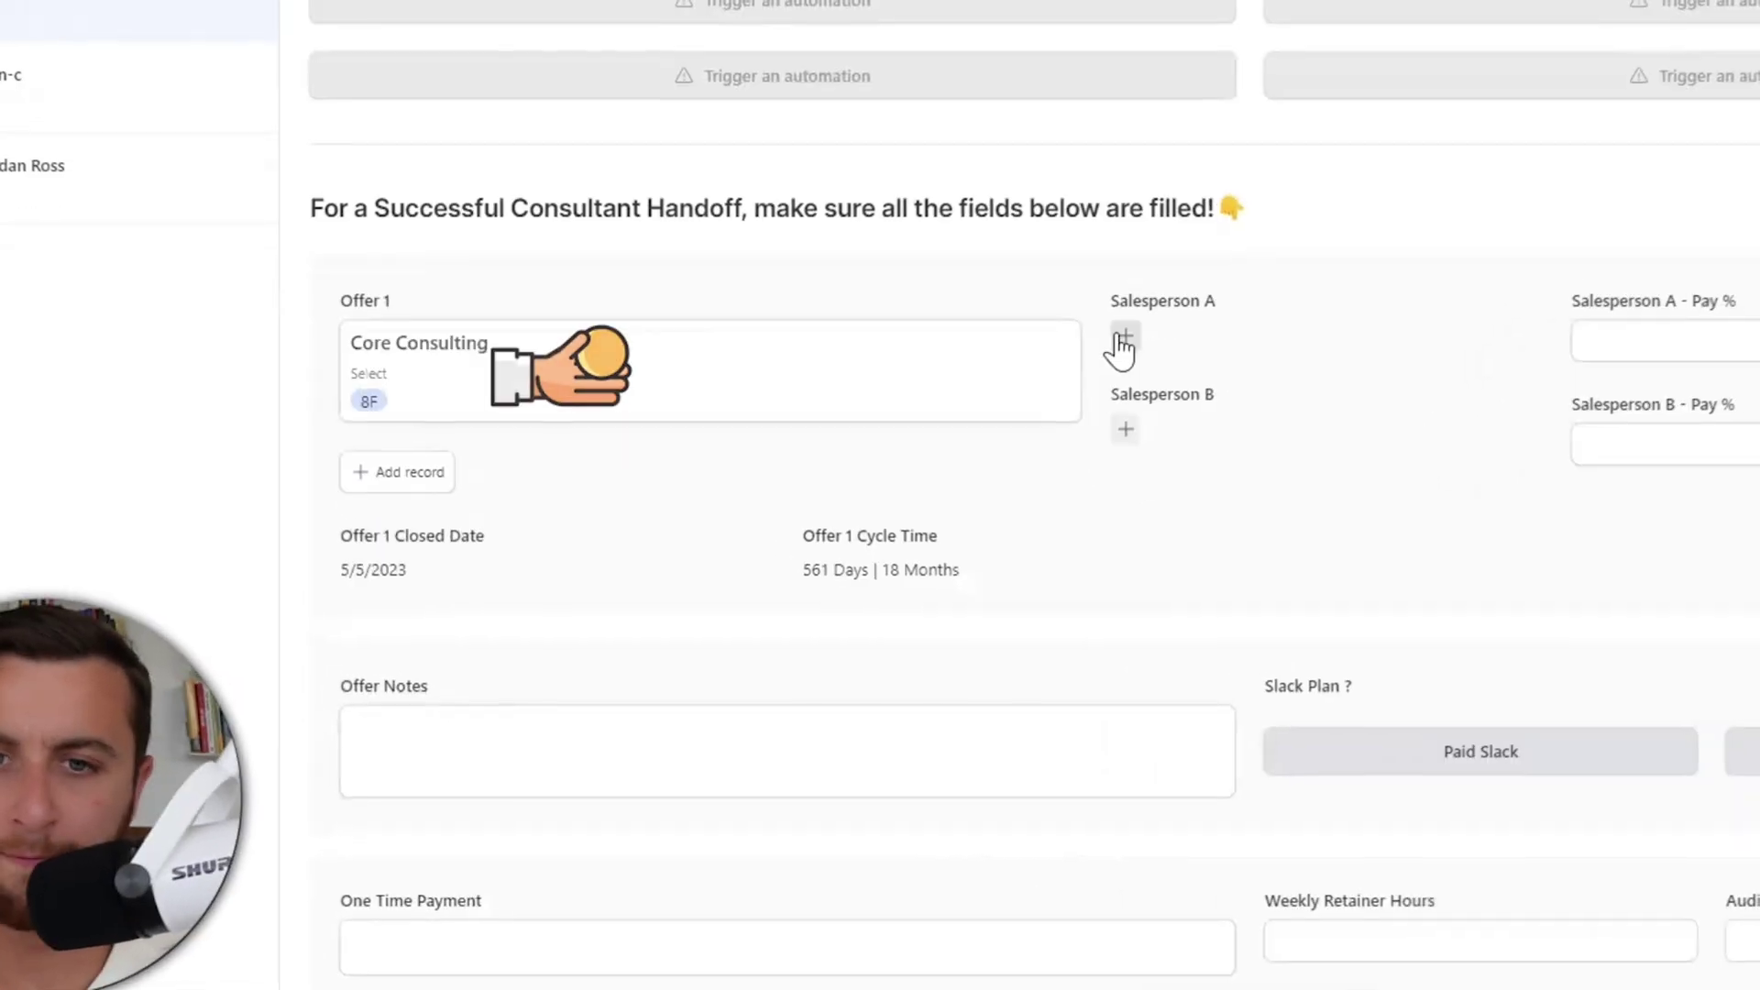
pyautogui.click(945, 491)
pyautogui.click(1283, 440)
pyautogui.click(1606, 337)
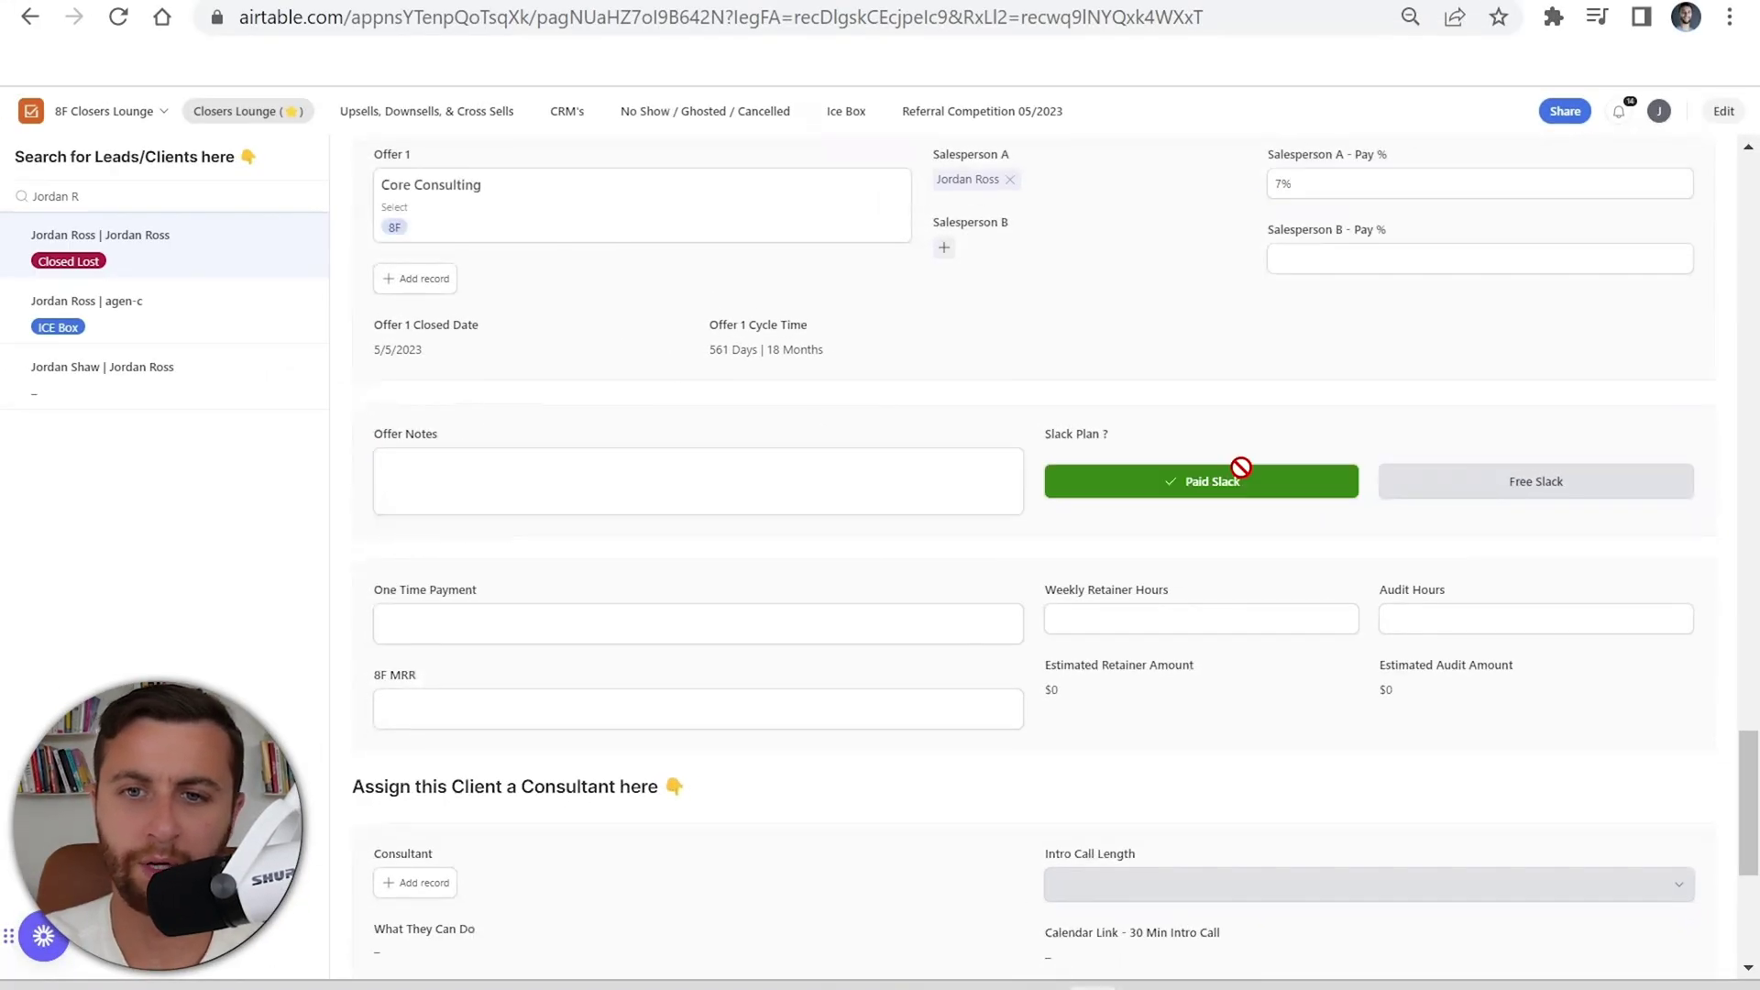
# Enter a $500.00 one-time payment, $4,000.00 8F MRR, 1 retainer hour and 10 audit hours.
pyautogui.scroll(-1, 1243, 475)
pyautogui.click(441, 568)
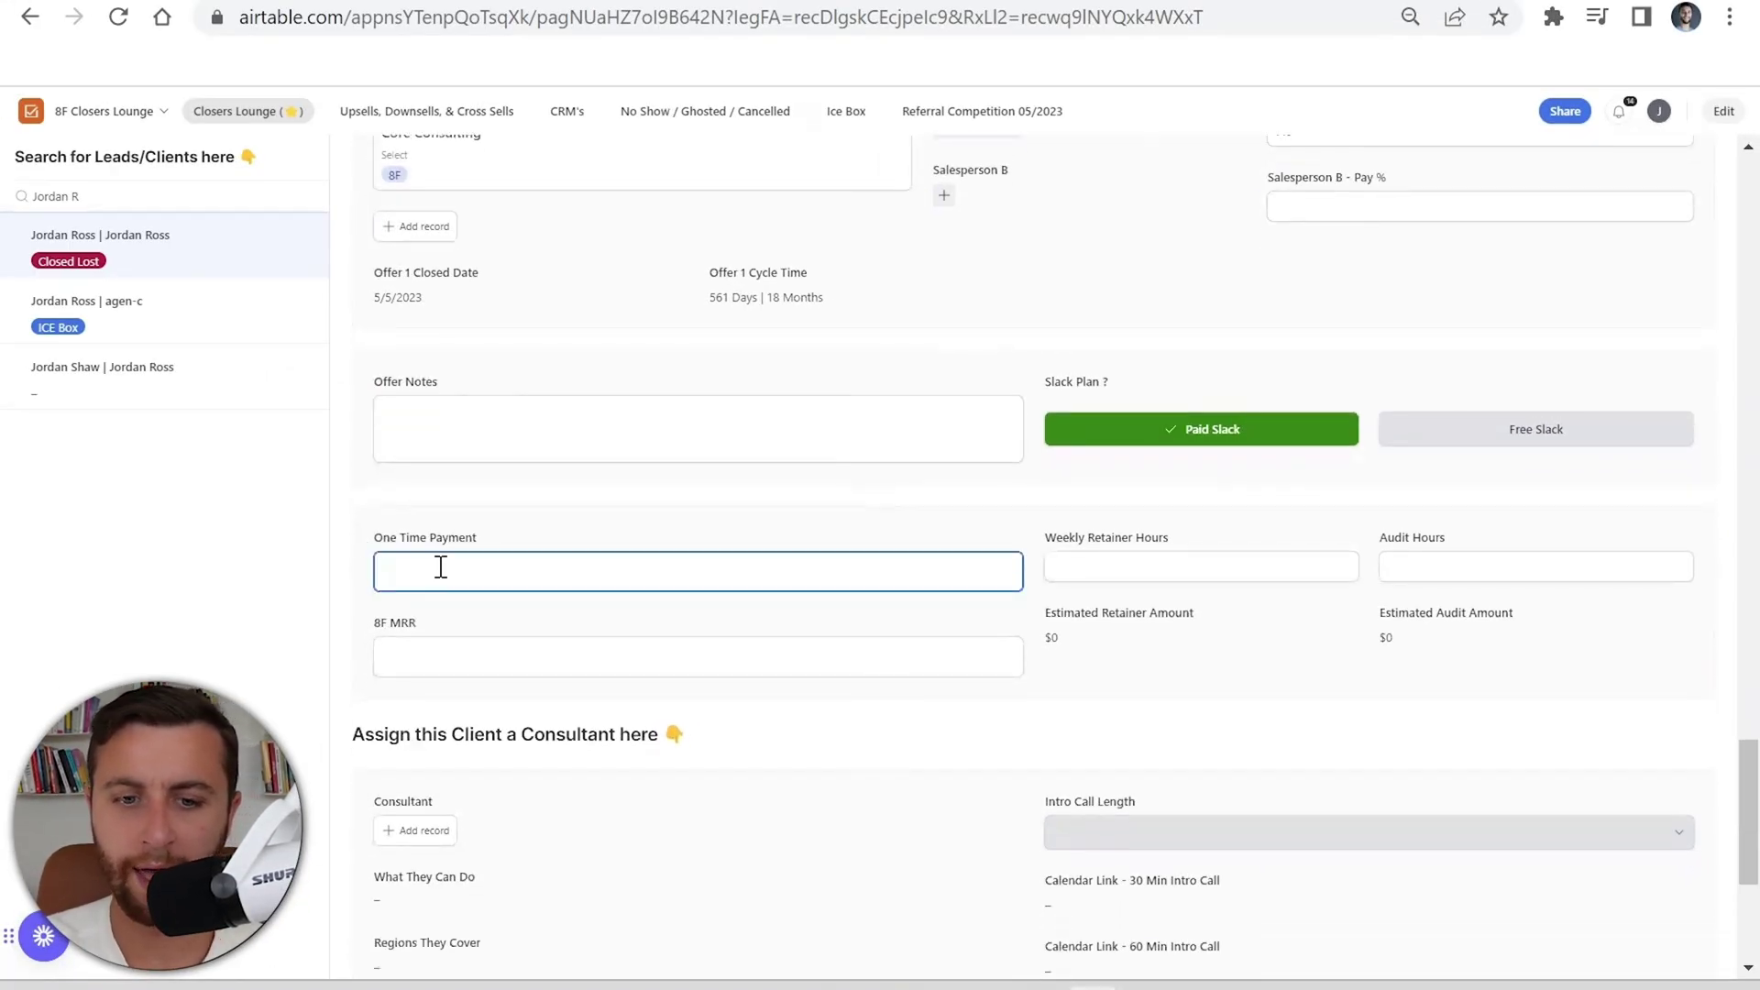
pyautogui.press('Tab')
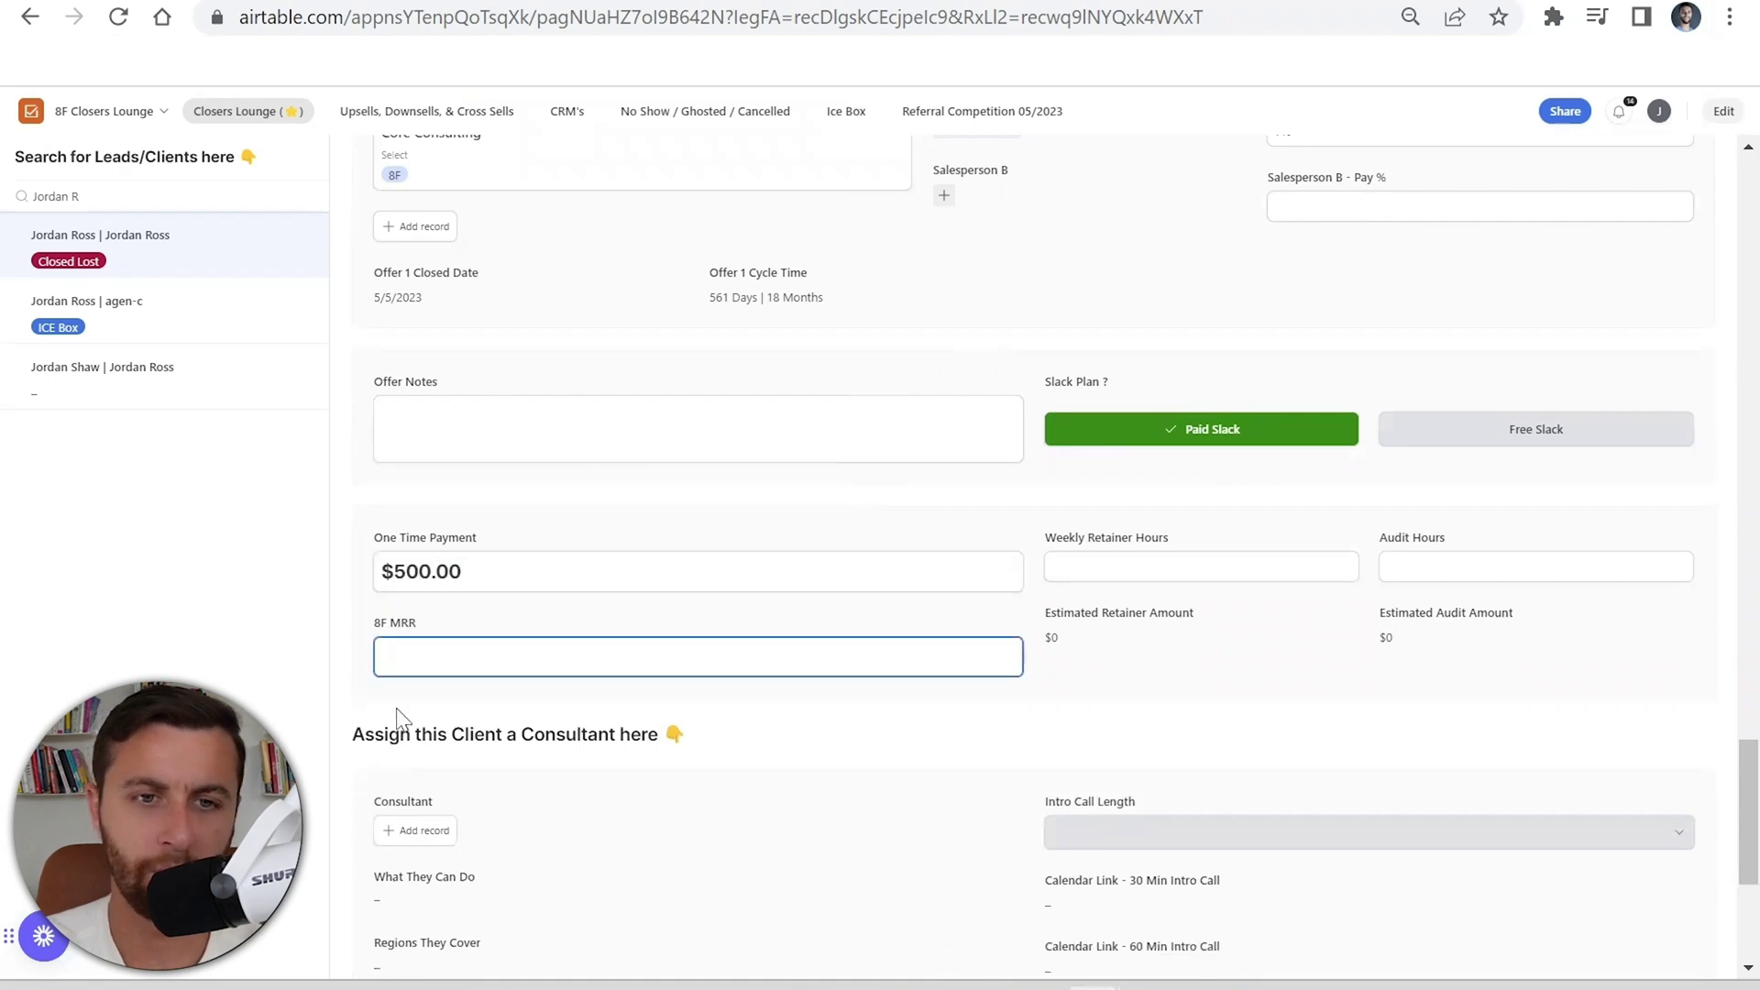
pyautogui.write('4000')
pyautogui.press('Tab')
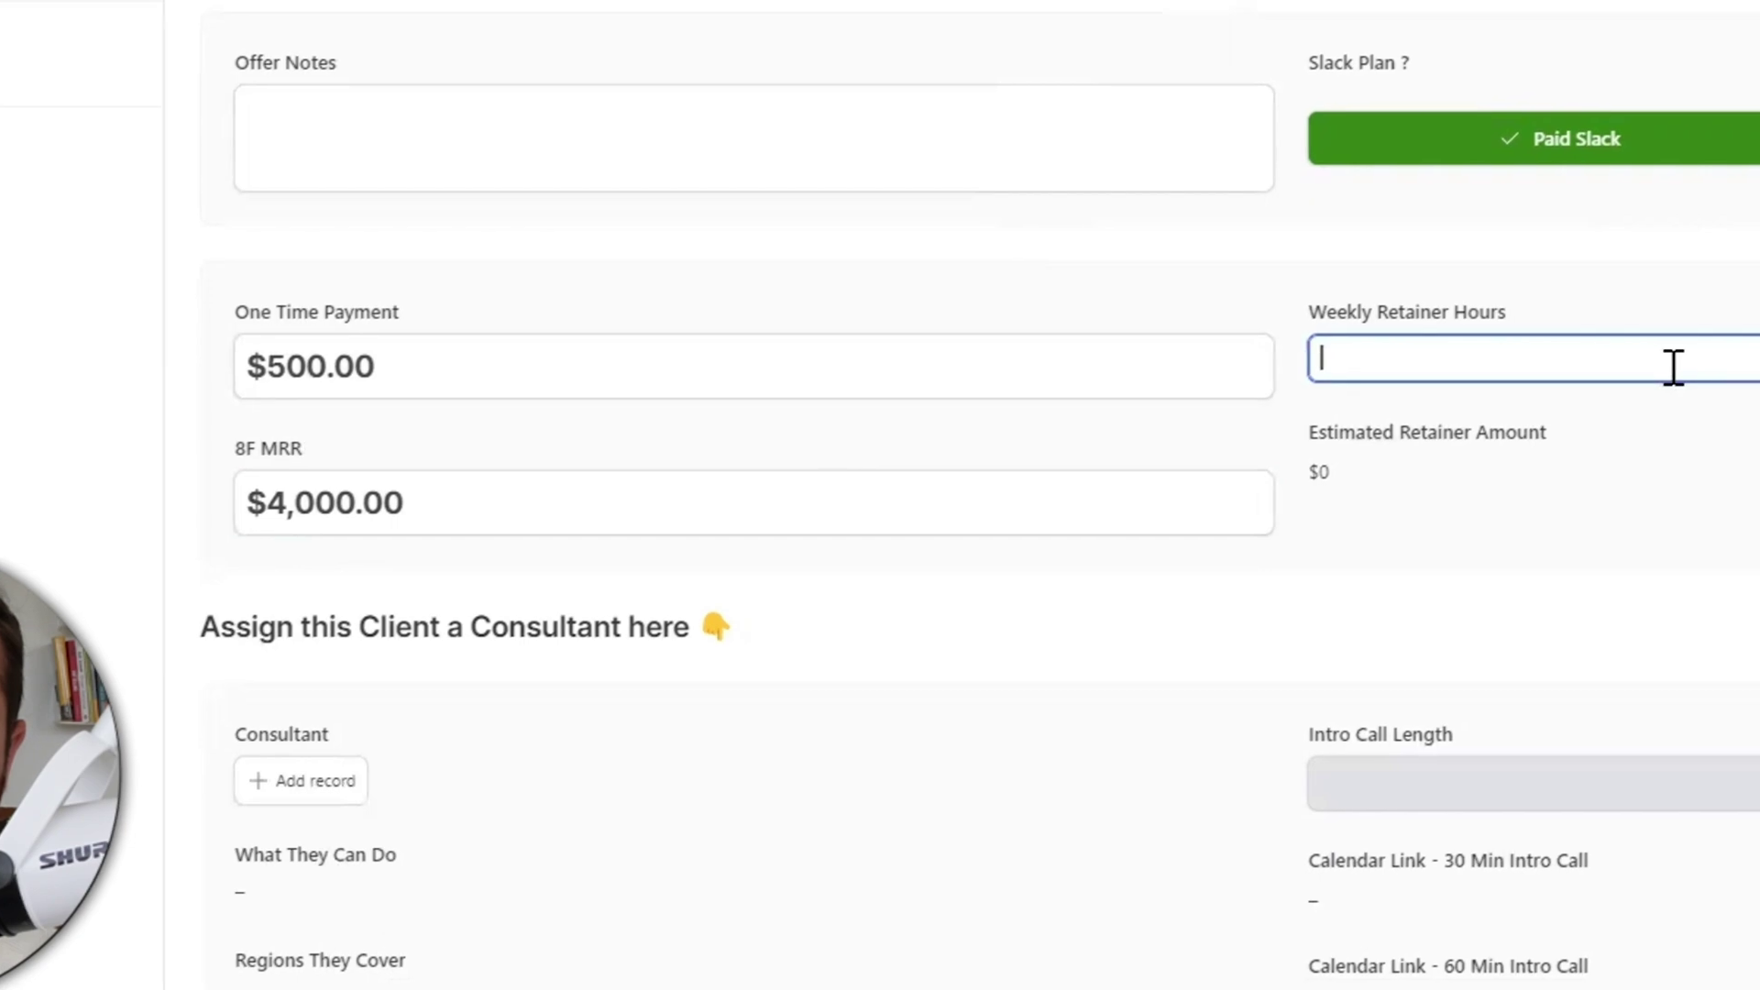
pyautogui.write('1')
pyautogui.press('Tab')
pyautogui.write('10')
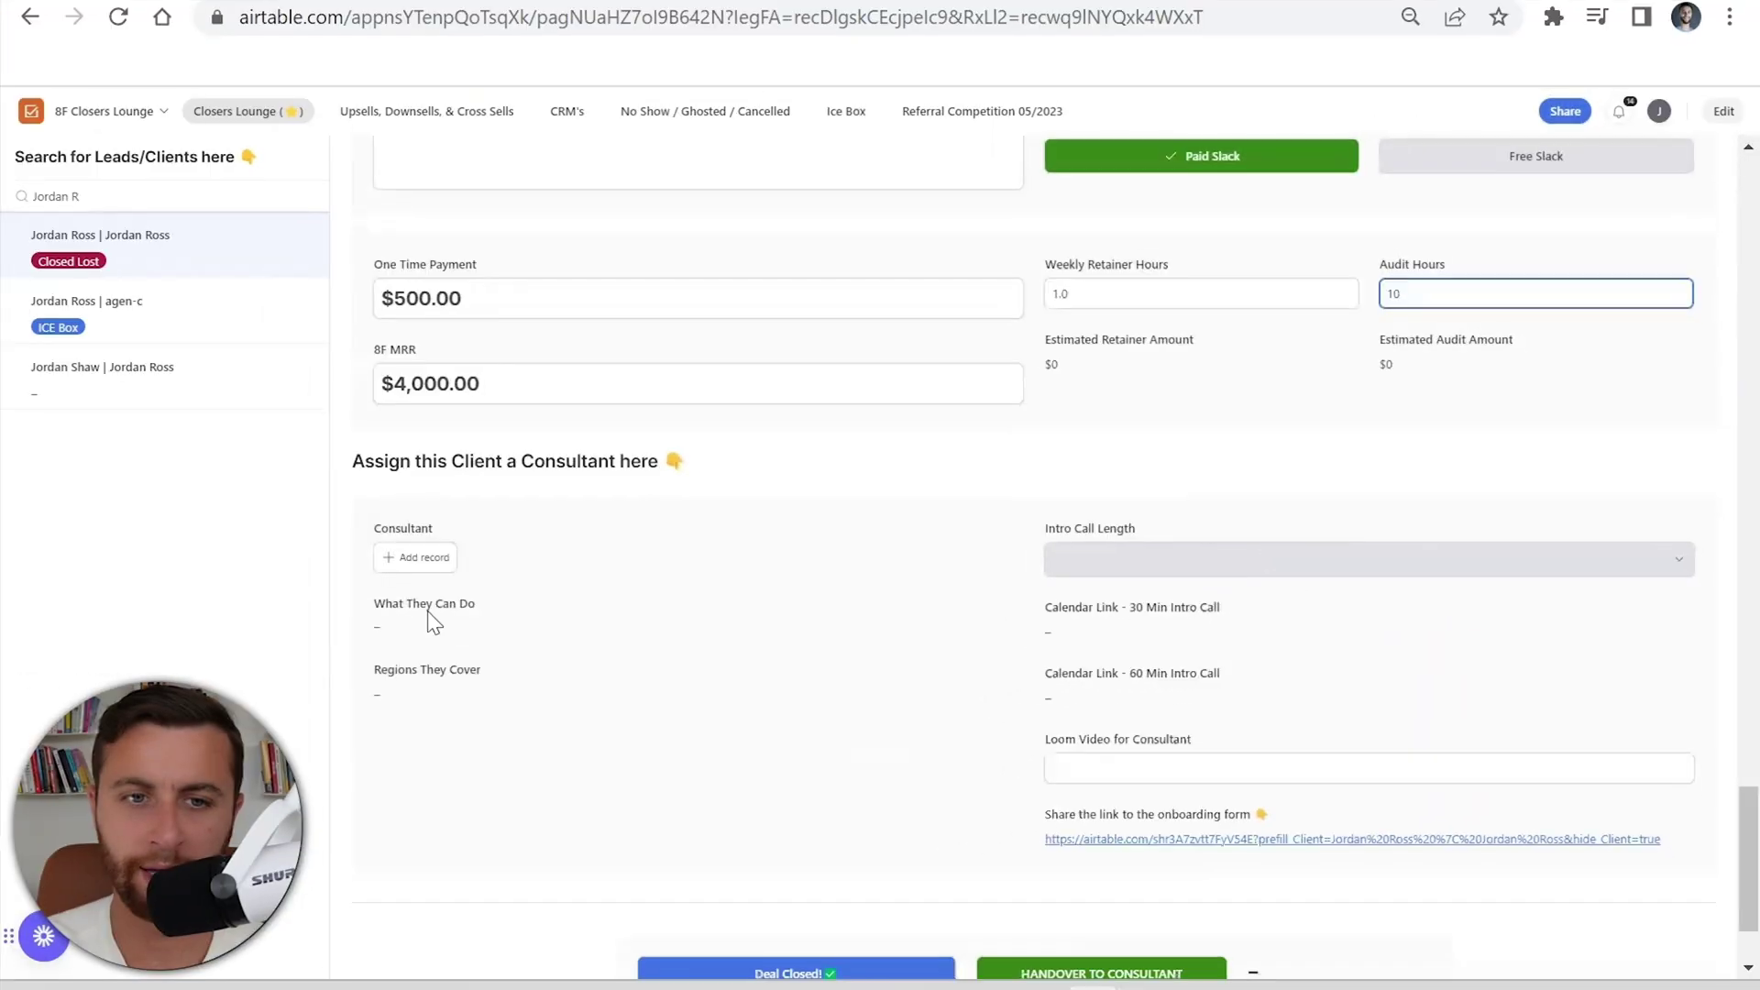
# Assign the consultant and set the intro call length to 30 Minutes.
pyautogui.click(419, 559)
pyautogui.write('matt')
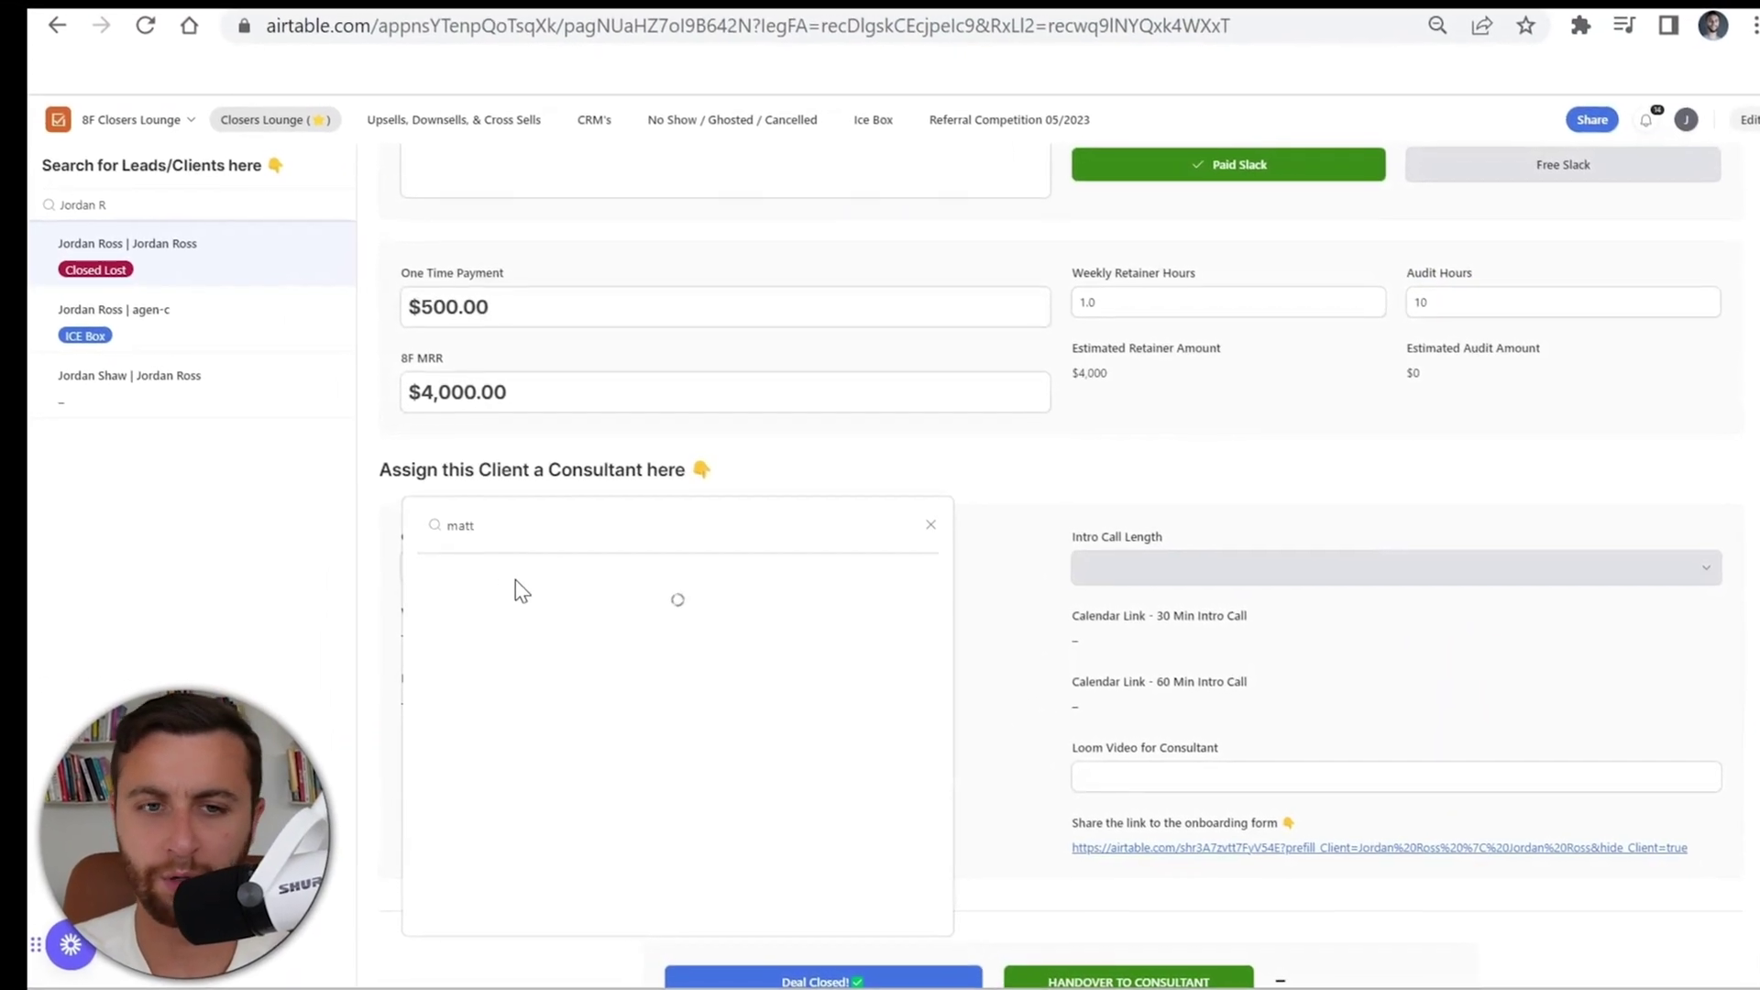
pyautogui.click(568, 578)
pyautogui.click(1133, 567)
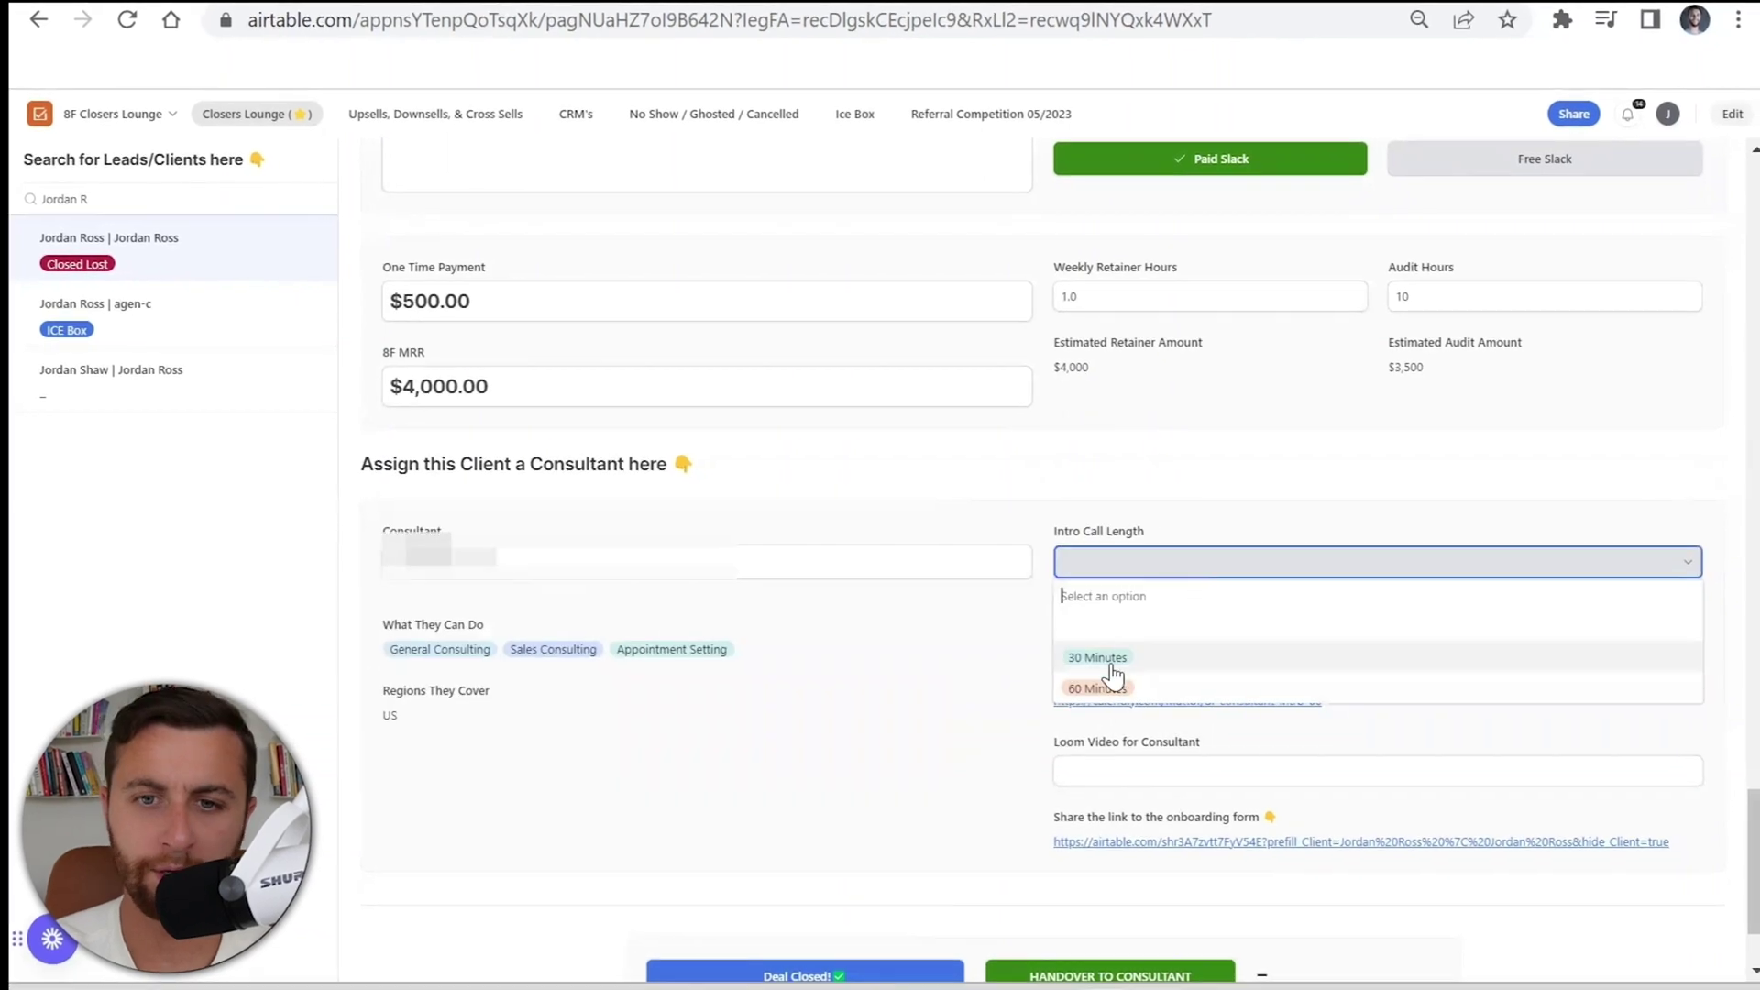
pyautogui.click(1114, 675)
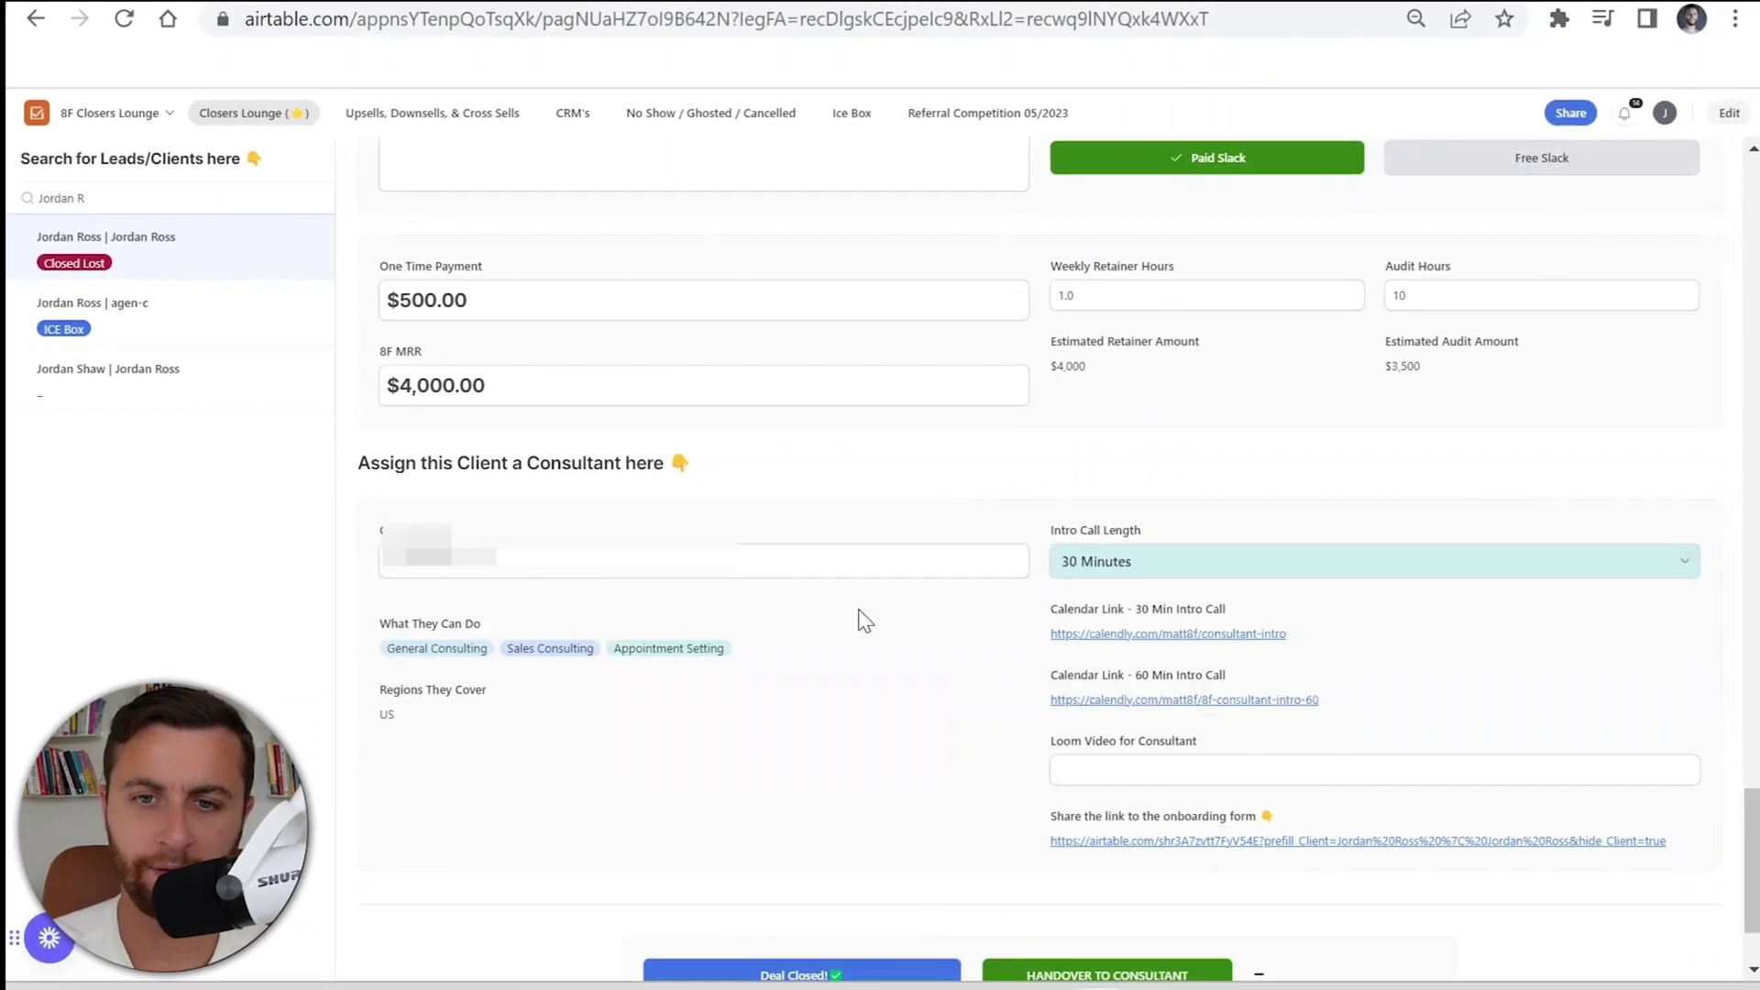
pyautogui.scroll(-2, 825, 619)
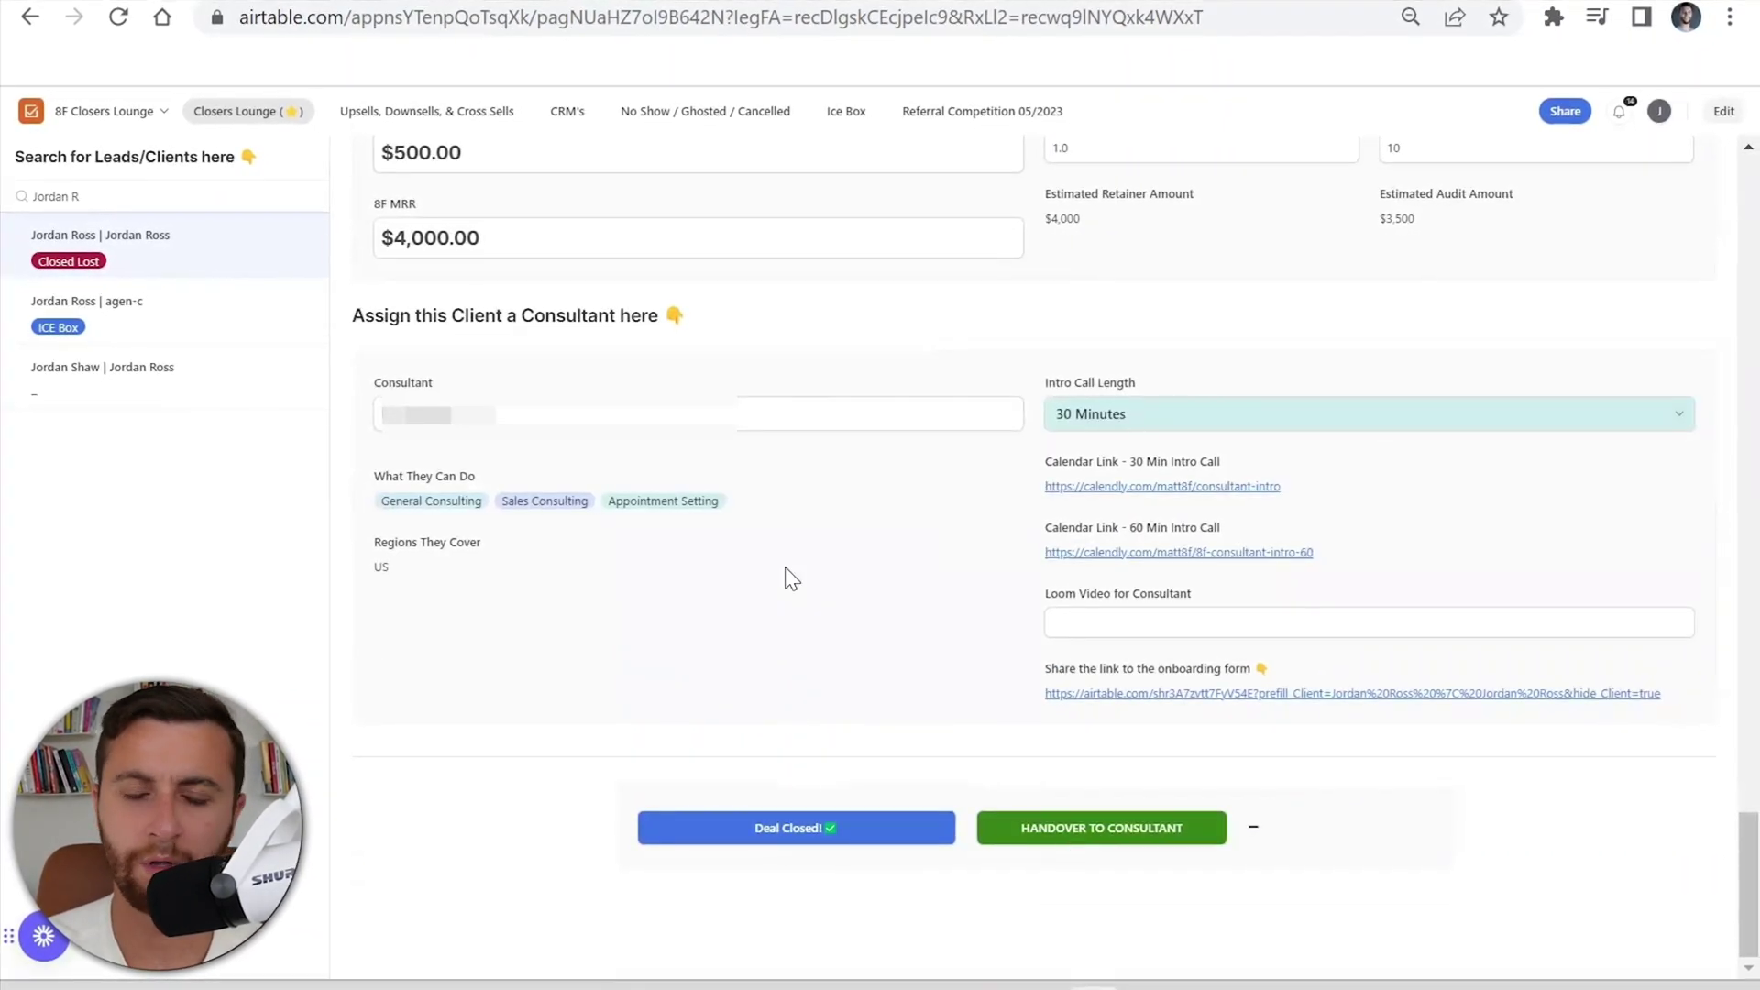